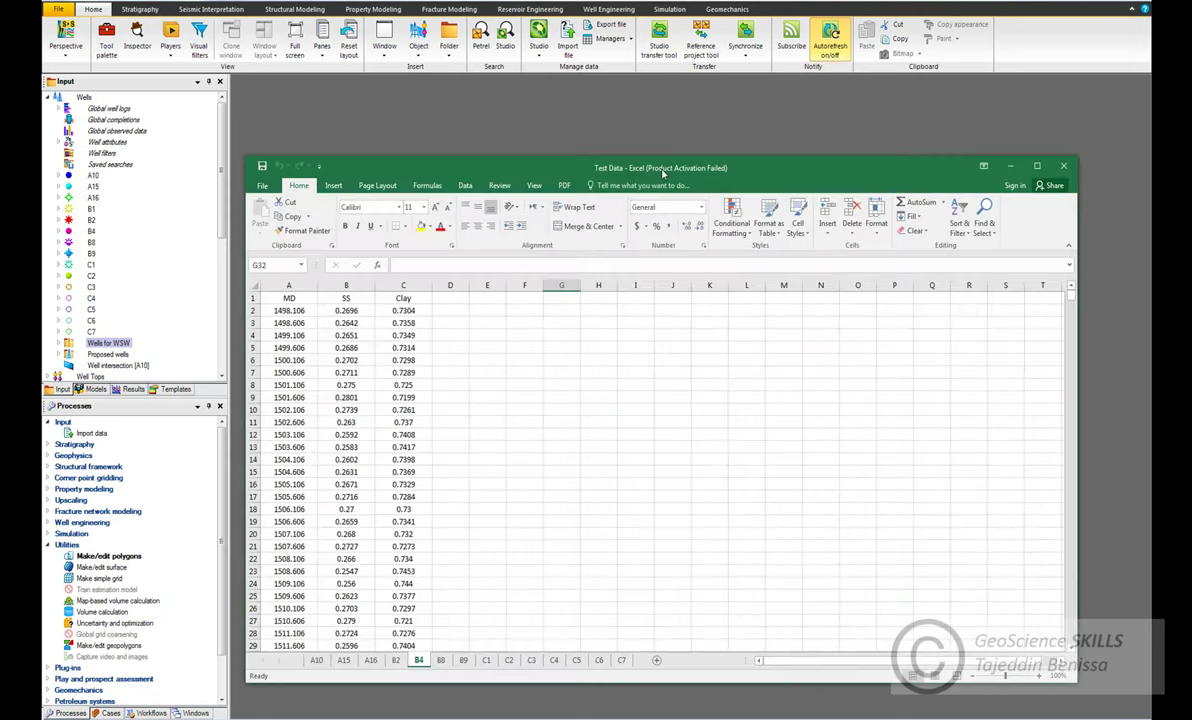
- Maximize the Test Data workbook and review the MD, SS and Clay columns on the well sheets from A10 to B9
{"action": "double_click", "coordinate": [668, 88]}
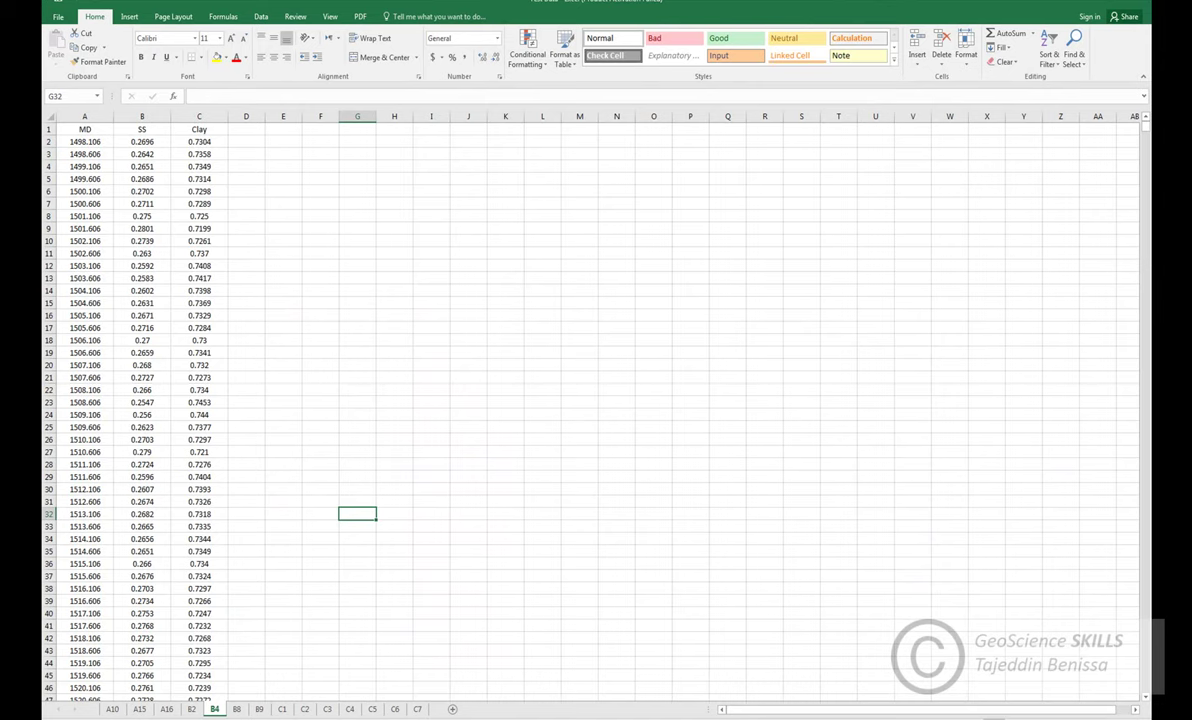
{"action": "left_click", "coordinate": [113, 709]}
{"action": "left_click", "coordinate": [139, 709]}
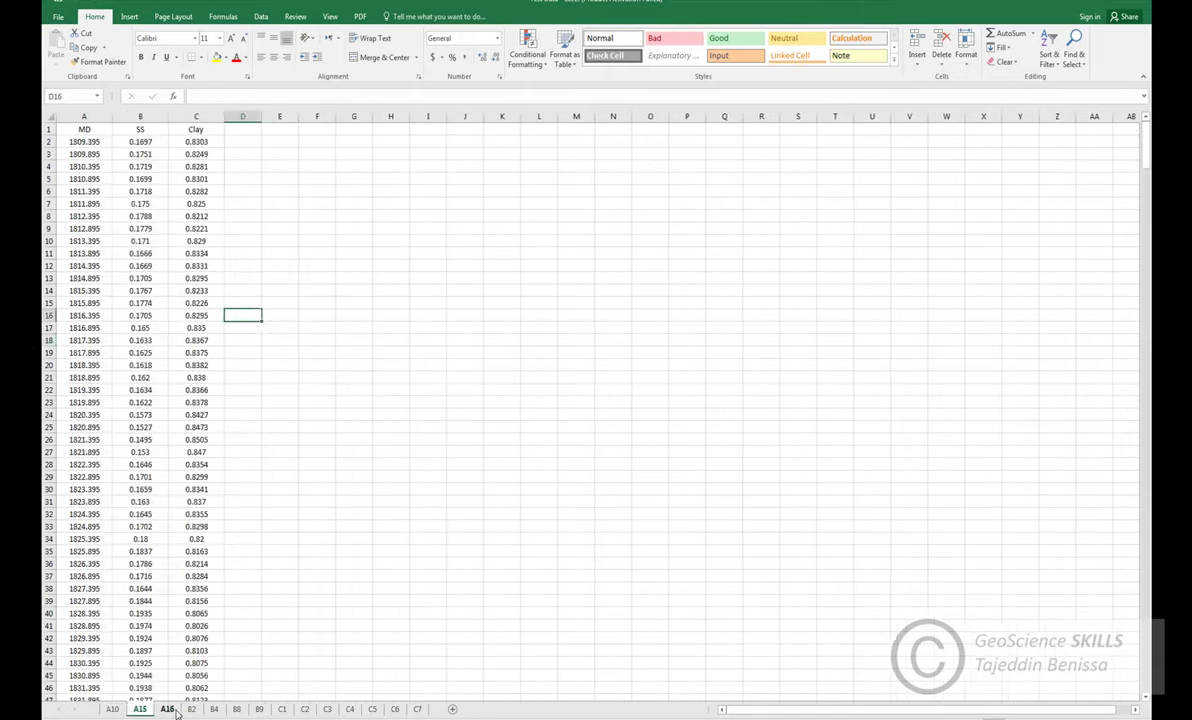
{"action": "left_click", "coordinate": [166, 709]}
{"action": "left_click", "coordinate": [113, 709]}
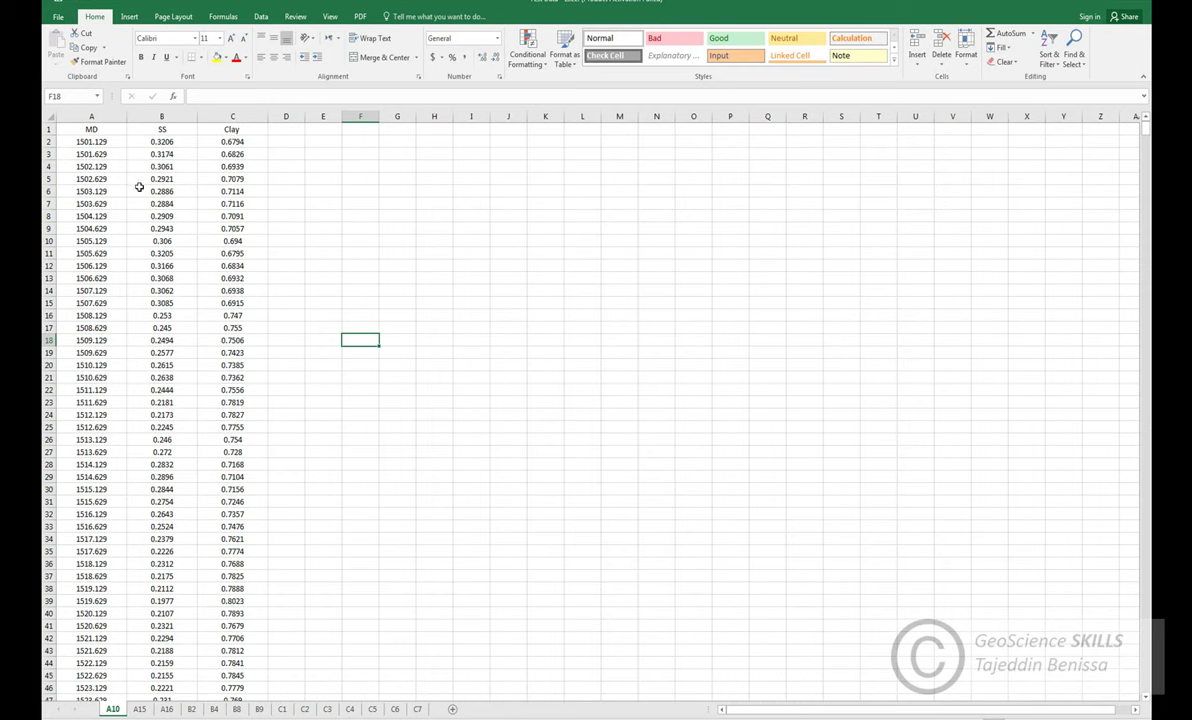
{"action": "left_click", "coordinate": [392, 503]}
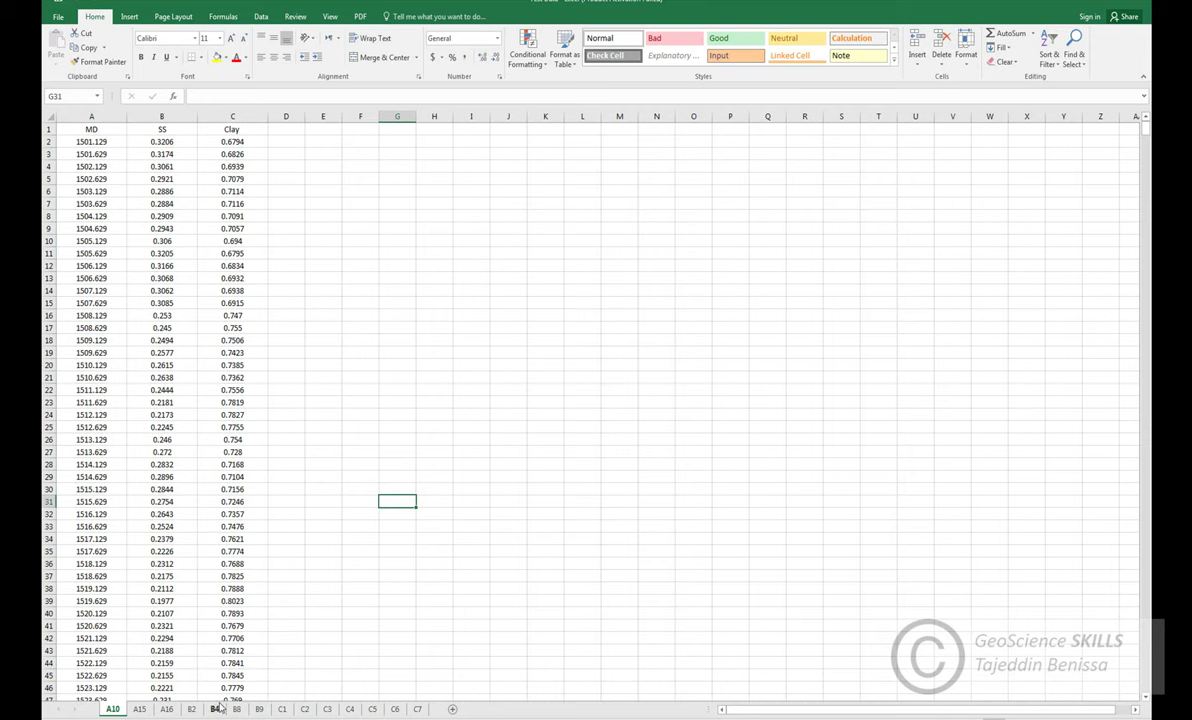
{"action": "left_click", "coordinate": [338, 592]}
{"action": "left_click", "coordinate": [139, 709]}
{"action": "left_click", "coordinate": [167, 709]}
{"action": "left_click", "coordinate": [191, 709]}
{"action": "left_click", "coordinate": [214, 709]}
{"action": "left_click", "coordinate": [237, 709]}
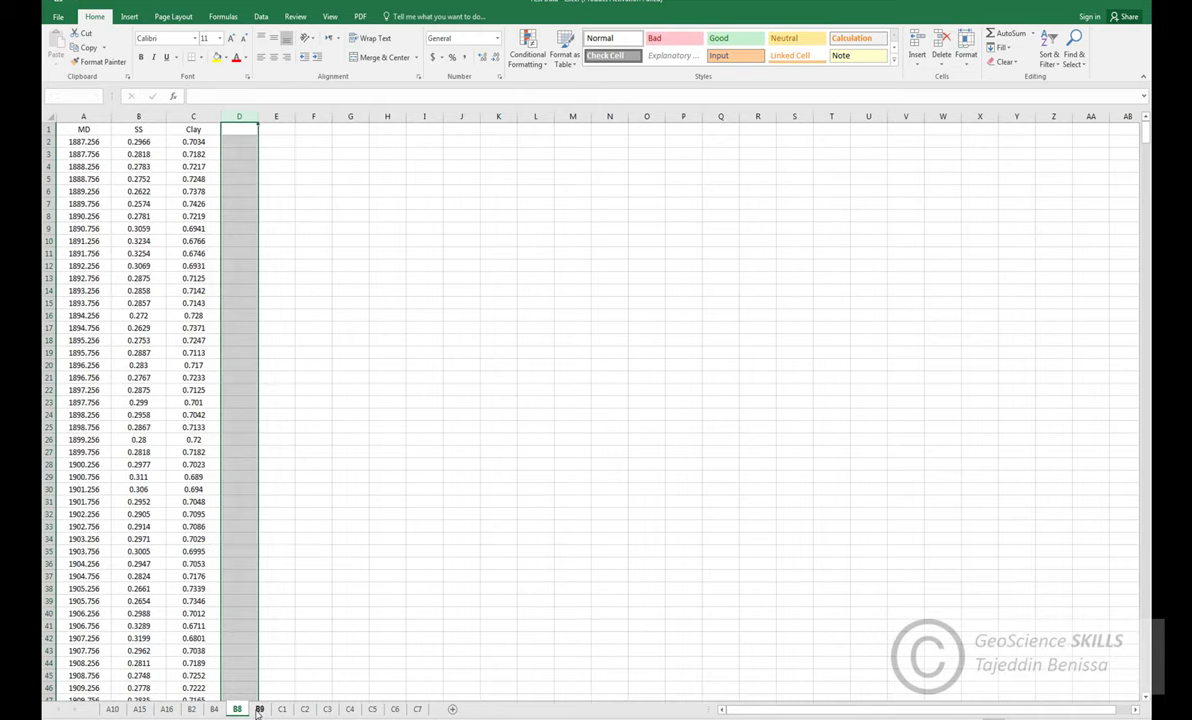
{"action": "left_click", "coordinate": [259, 709]}
- Save only the A10 sheet in the Pie Charts folder as A10-Lith-Log in Formatted Text (Space delimited) format
{"action": "left_click", "coordinate": [113, 709]}
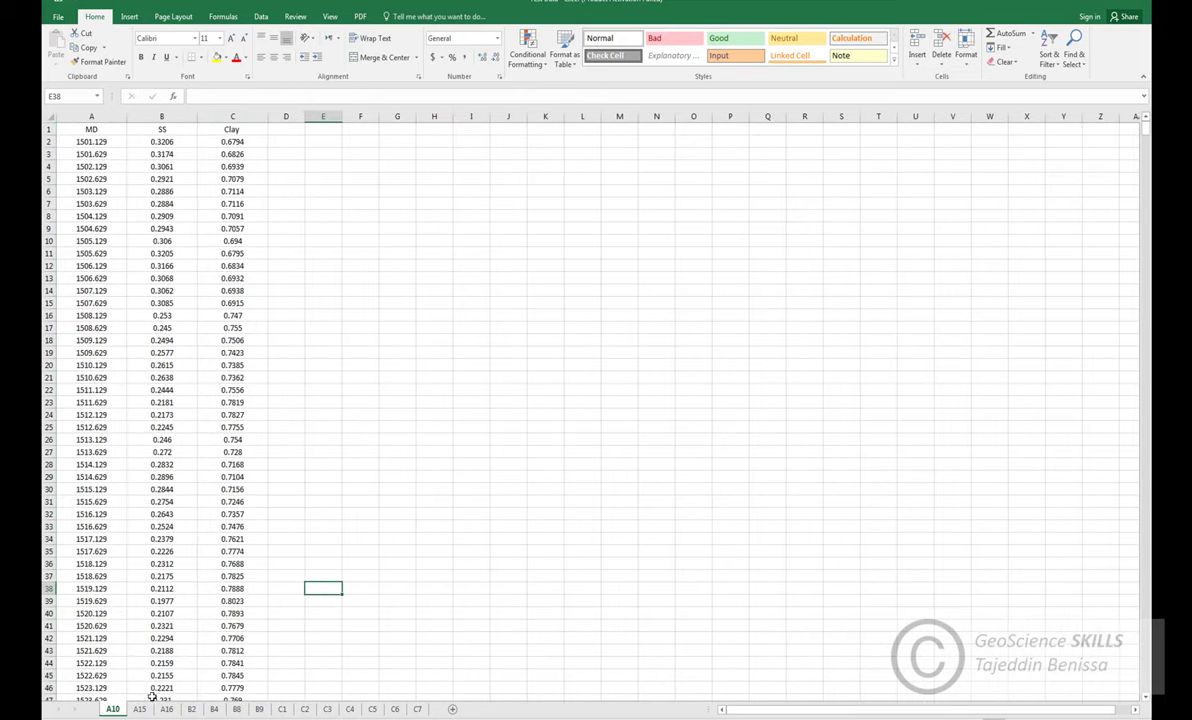
{"action": "left_click_drag", "start_coordinate": [360, 352], "coordinate": [323, 352]}
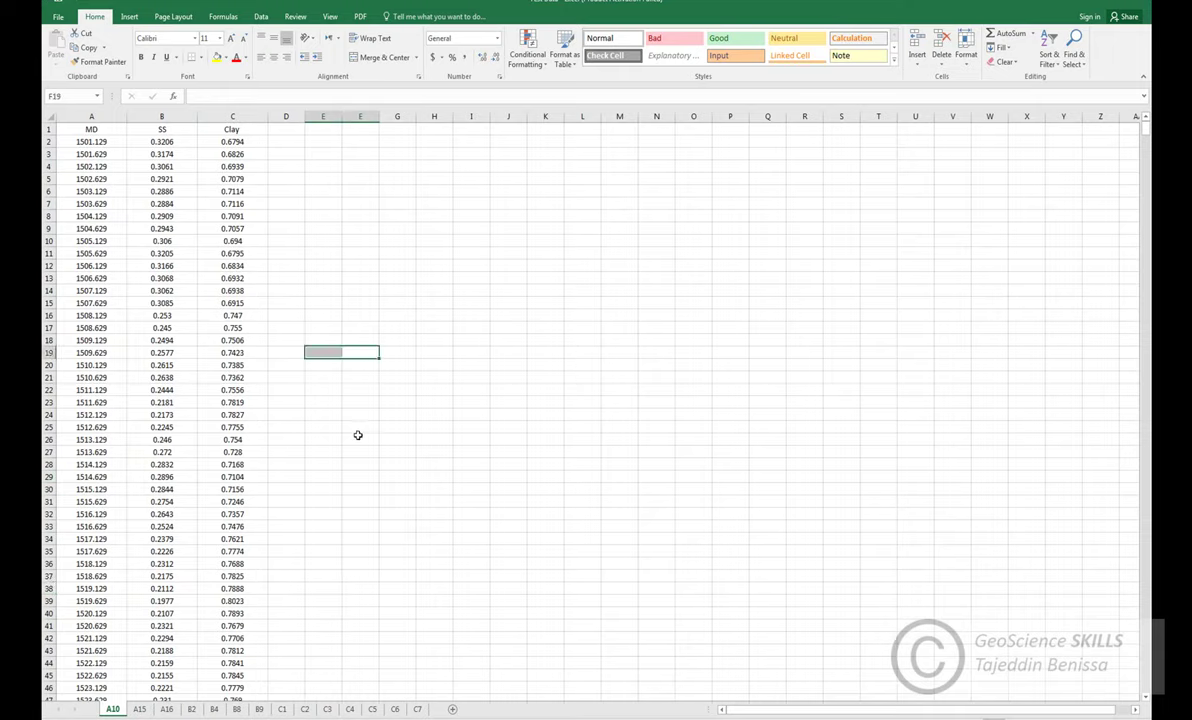
{"action": "left_click", "coordinate": [58, 17]}
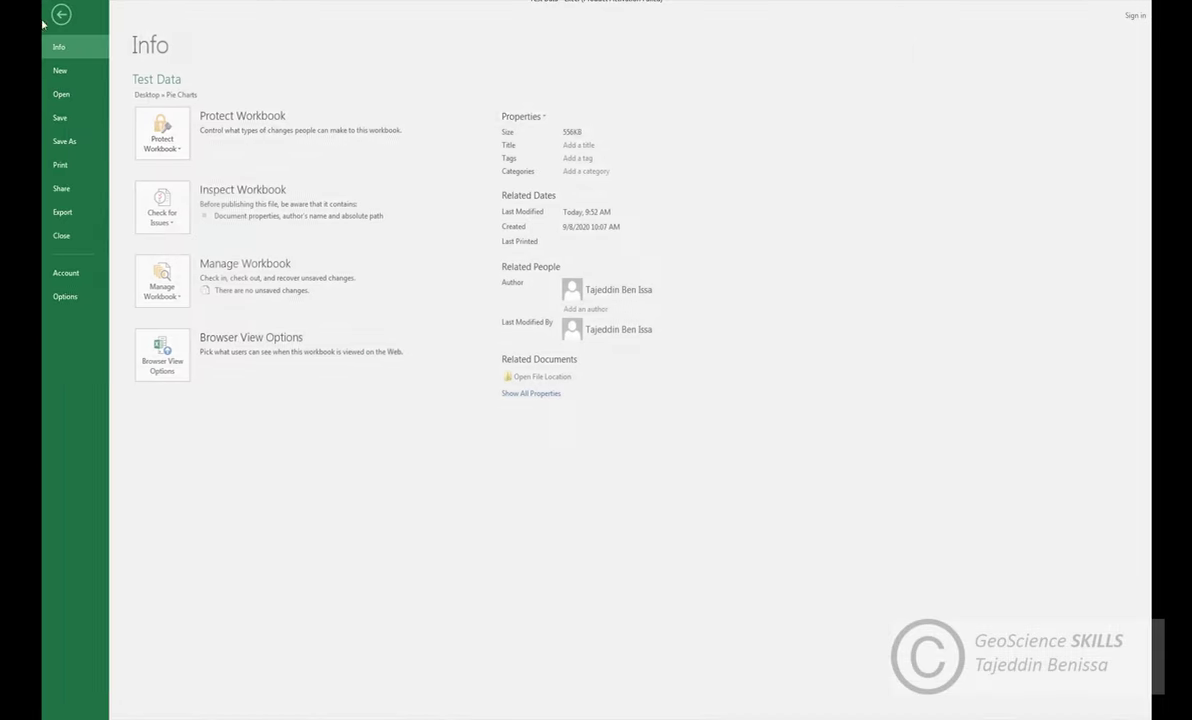
{"action": "left_click", "coordinate": [68, 141]}
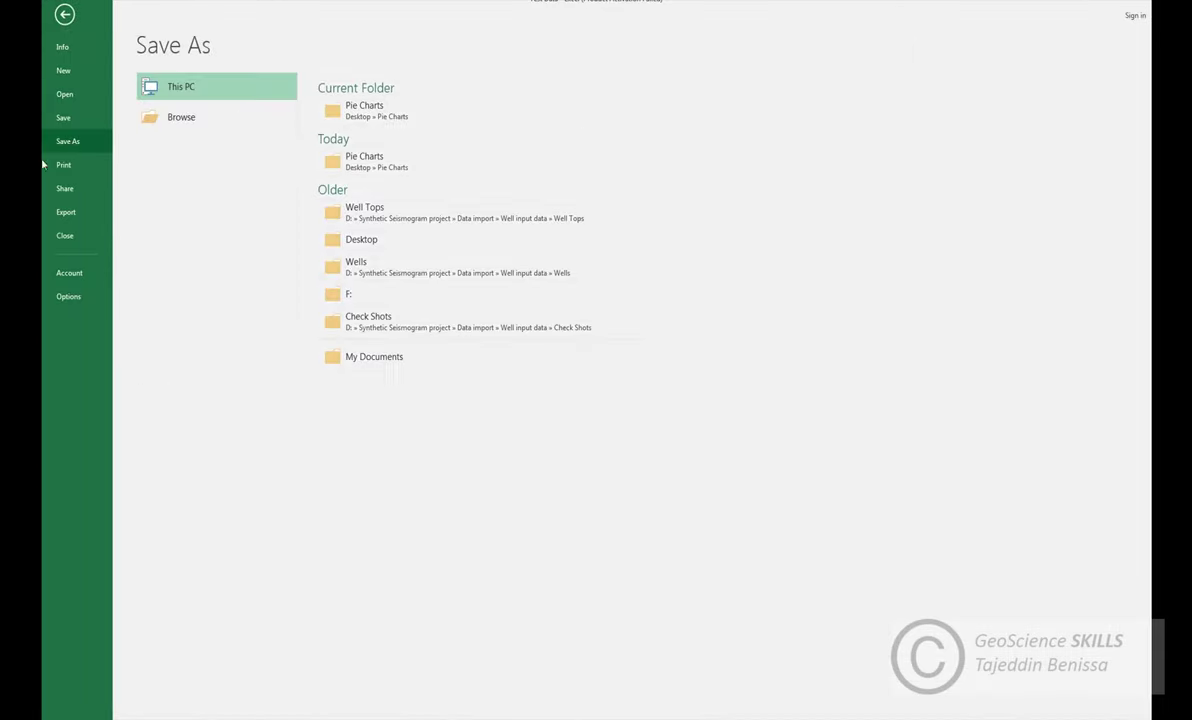
{"action": "left_click", "coordinate": [368, 166]}
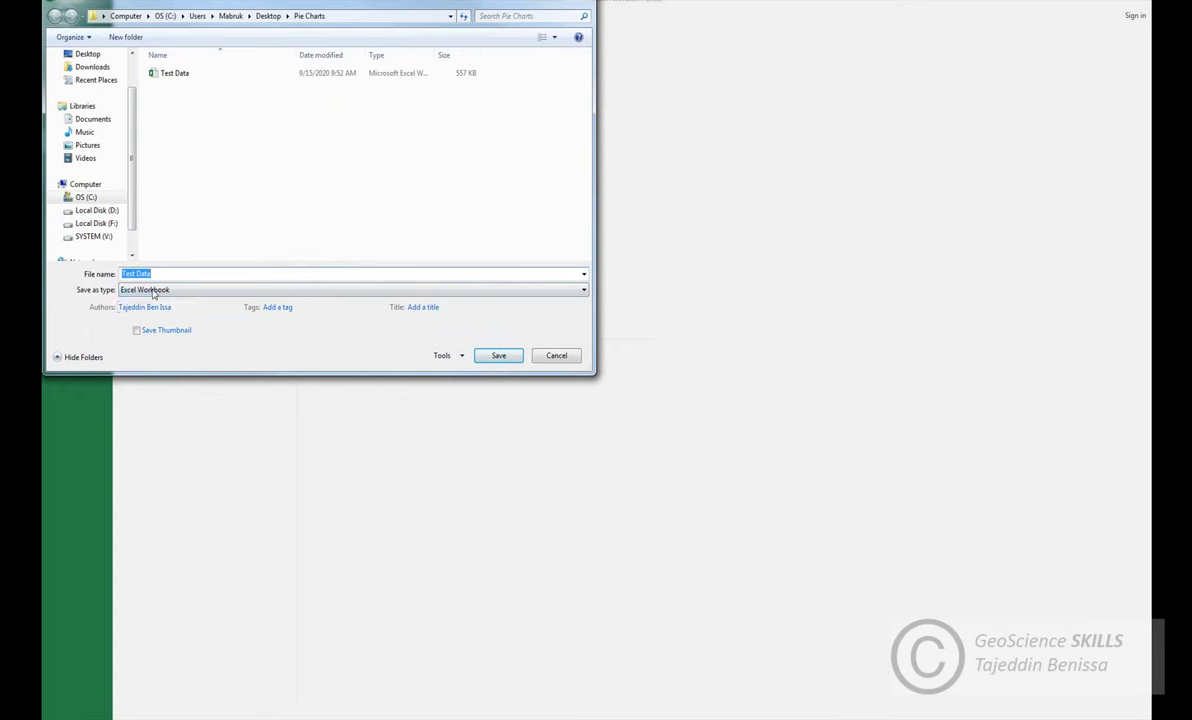
{"action": "type", "text": "A"}
{"action": "left_click", "coordinate": [142, 292]}
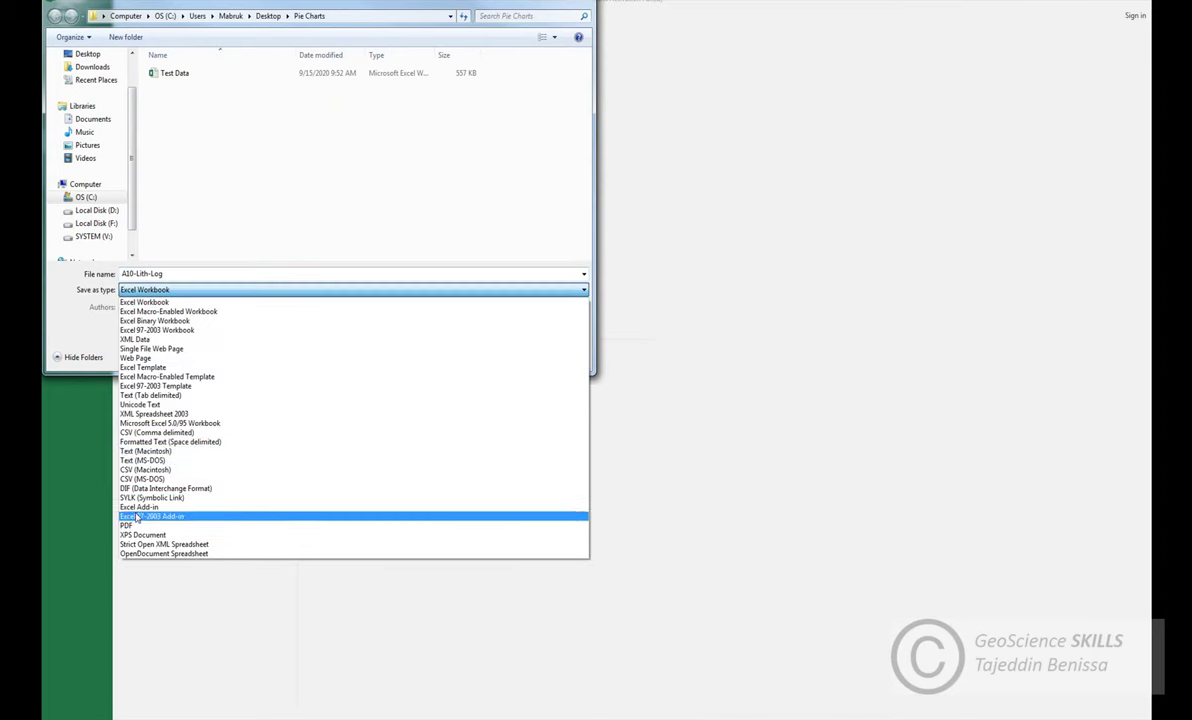
{"action": "left_click", "coordinate": [170, 442]}
{"action": "left_click", "coordinate": [500, 341]}
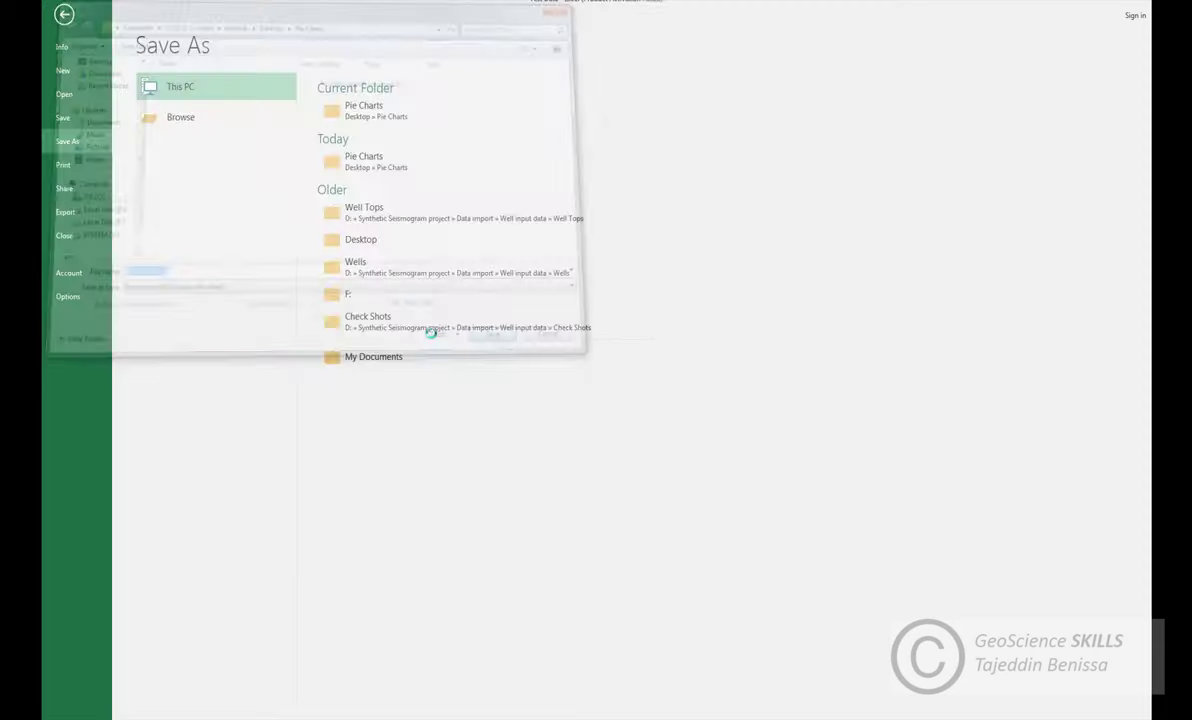
{"action": "left_click", "coordinate": [575, 408]}
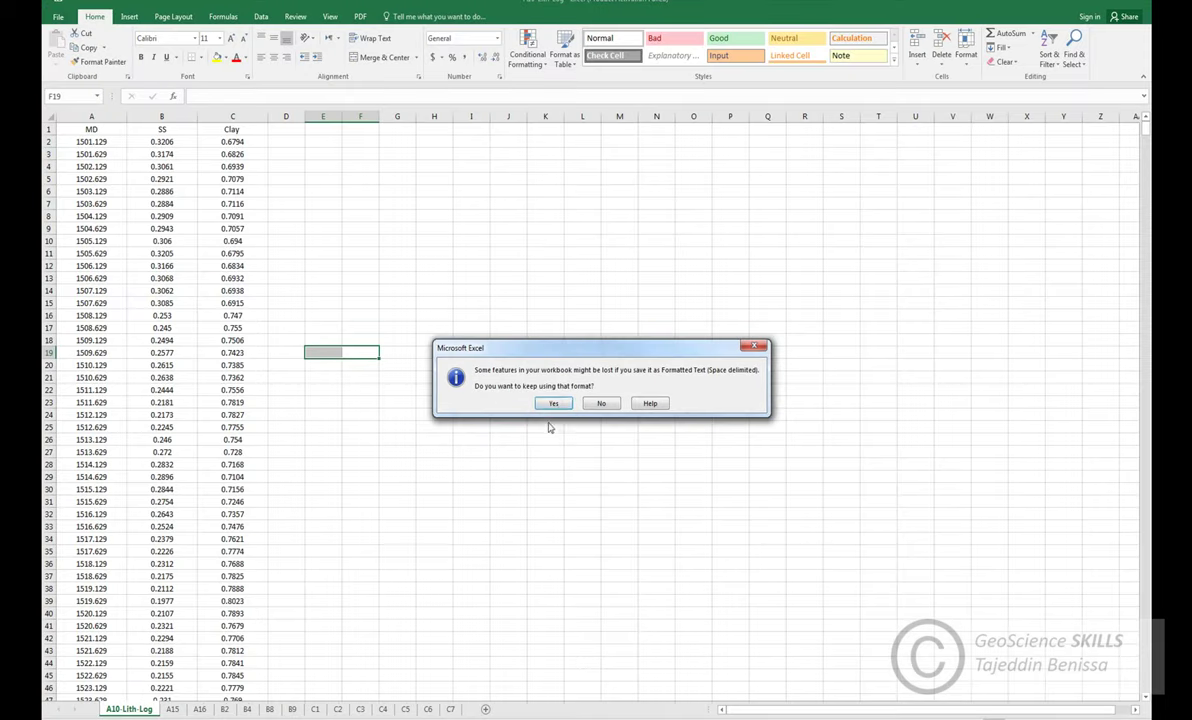
{"action": "left_click", "coordinate": [555, 404]}
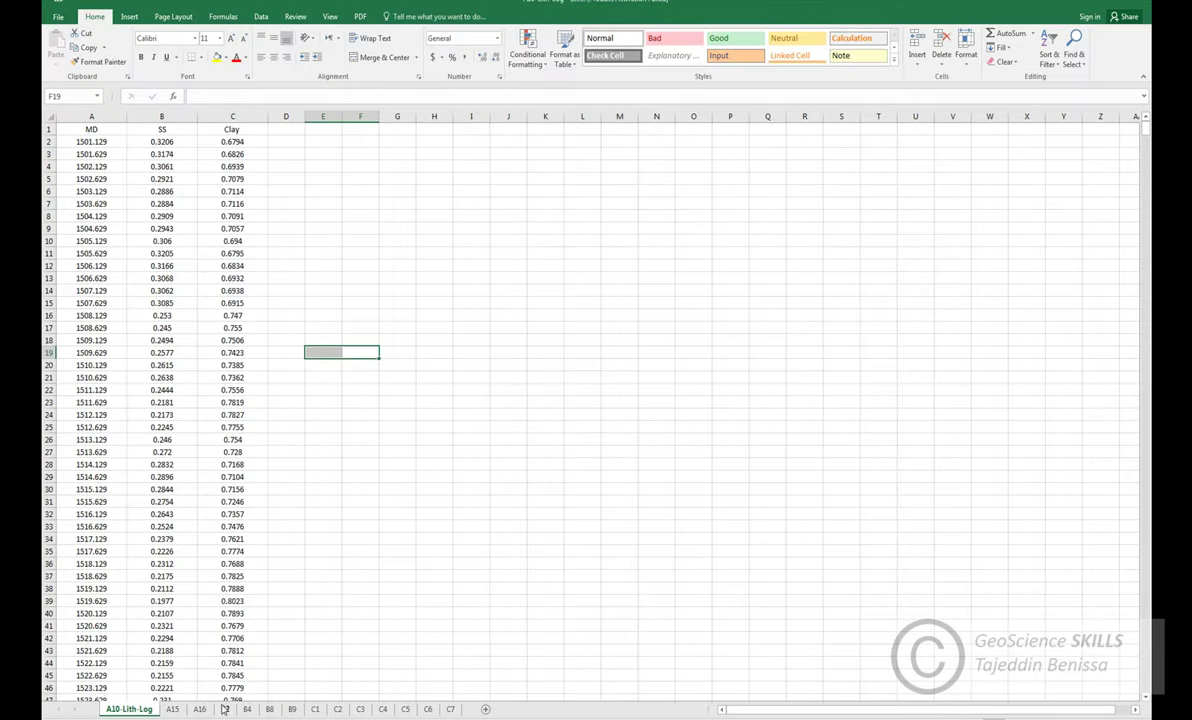
- Save only the A15 sheet as A15-Lith-Log in space-delimited text format and check the exported files in the Pie Charts folder
{"action": "left_click", "coordinate": [175, 710]}
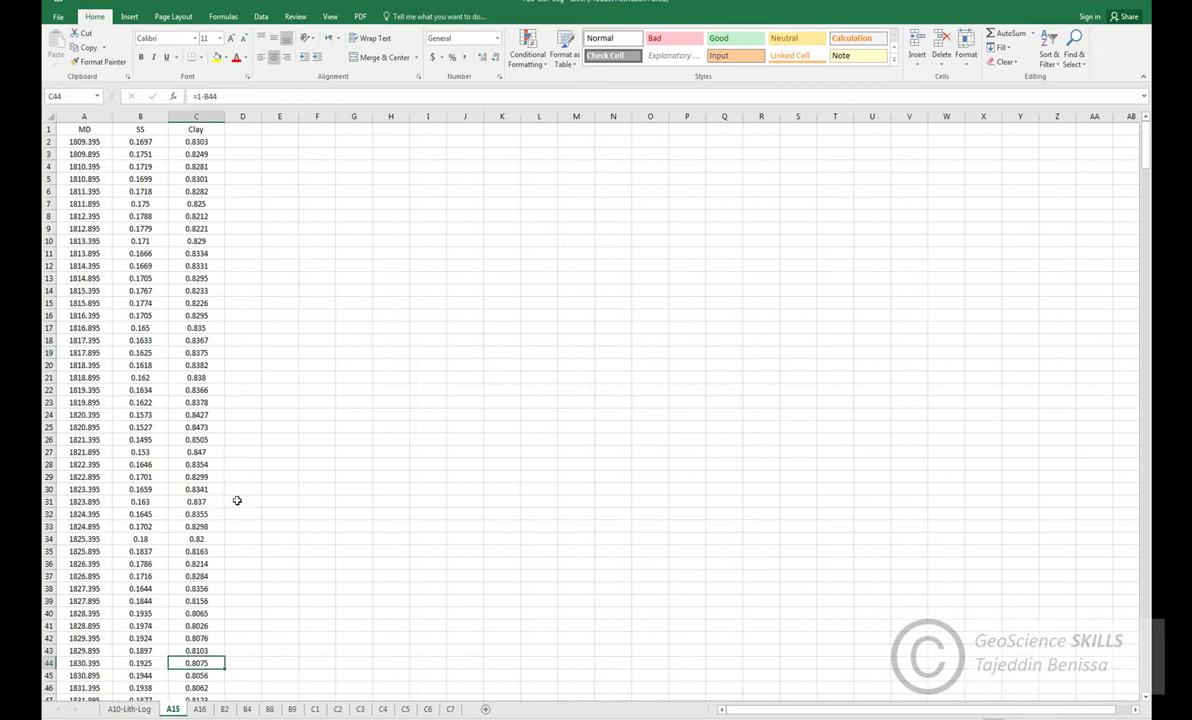
{"action": "left_click", "coordinate": [317, 327]}
{"action": "left_click", "coordinate": [57, 20]}
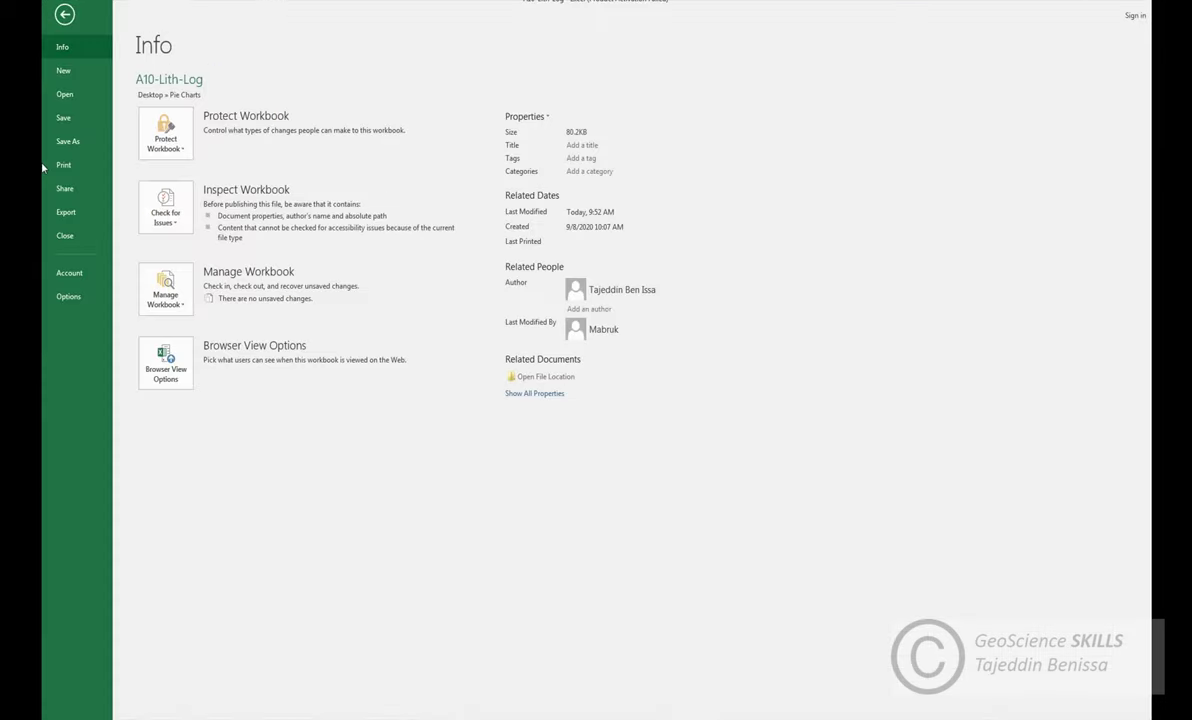
{"action": "left_click", "coordinate": [74, 141]}
{"action": "left_click", "coordinate": [188, 118]}
{"action": "left_click", "coordinate": [129, 273]}
{"action": "key", "text": "BackSpace"}
{"action": "type", "text": "5-Lith-Log"}
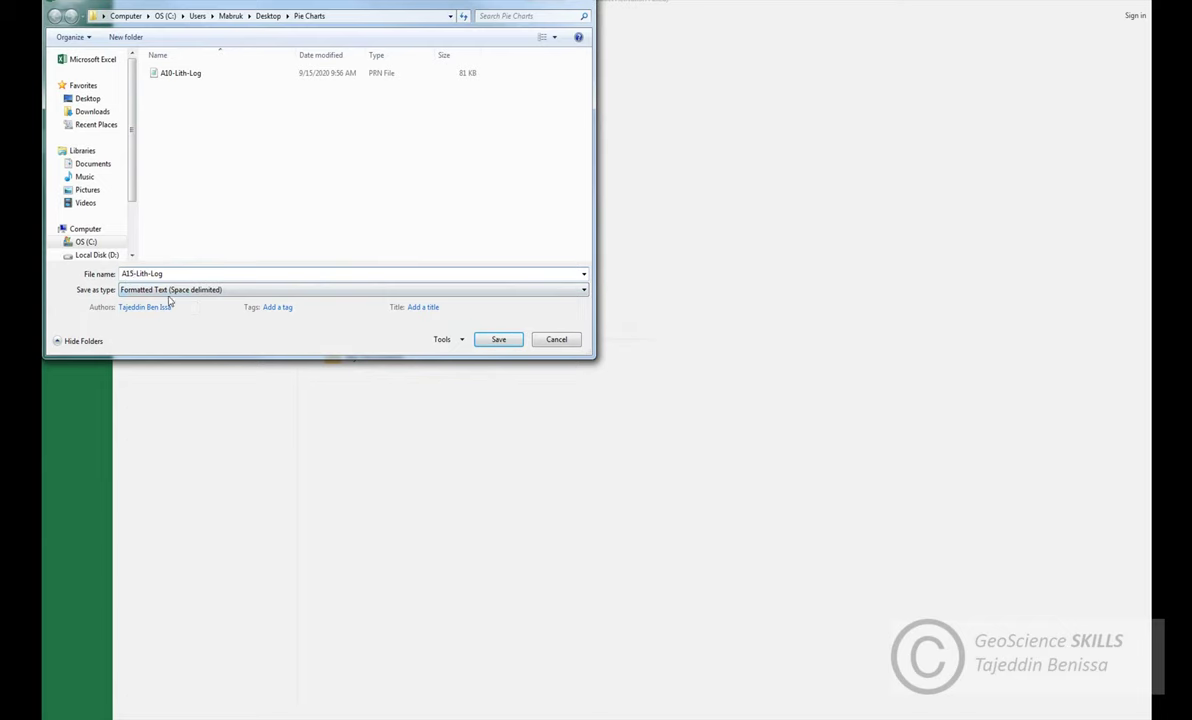
{"action": "left_click", "coordinate": [482, 341]}
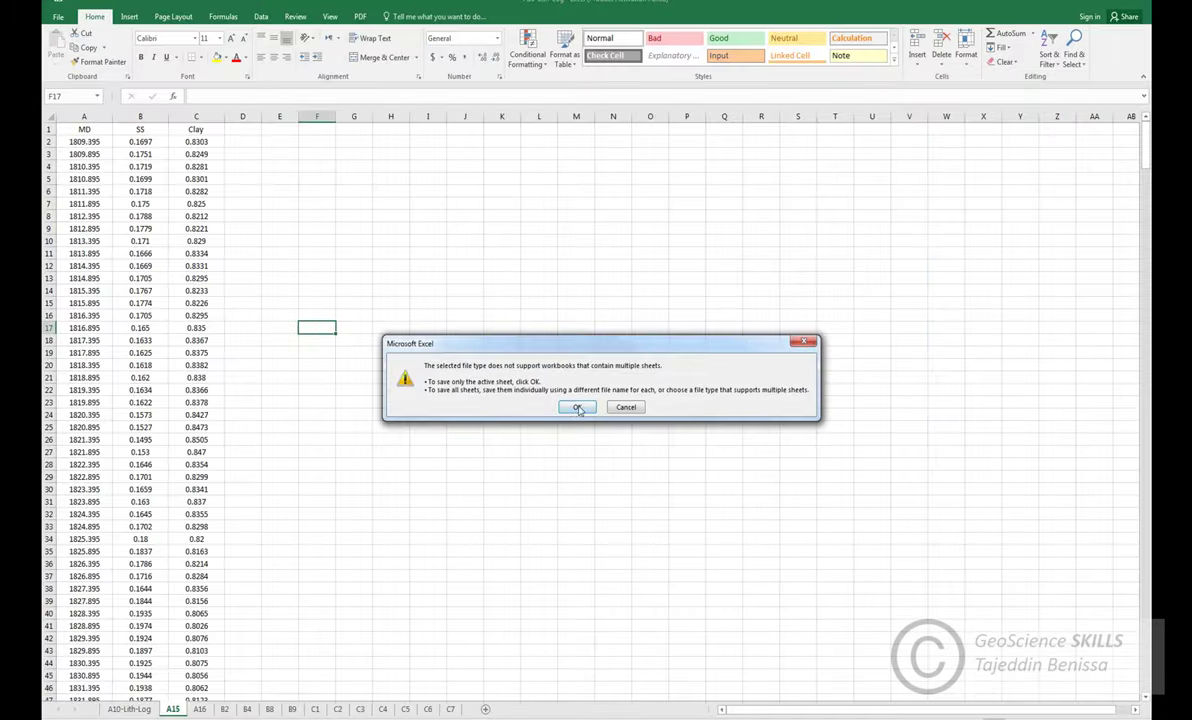
{"action": "left_click", "coordinate": [574, 407]}
{"action": "key", "text": "Return"}
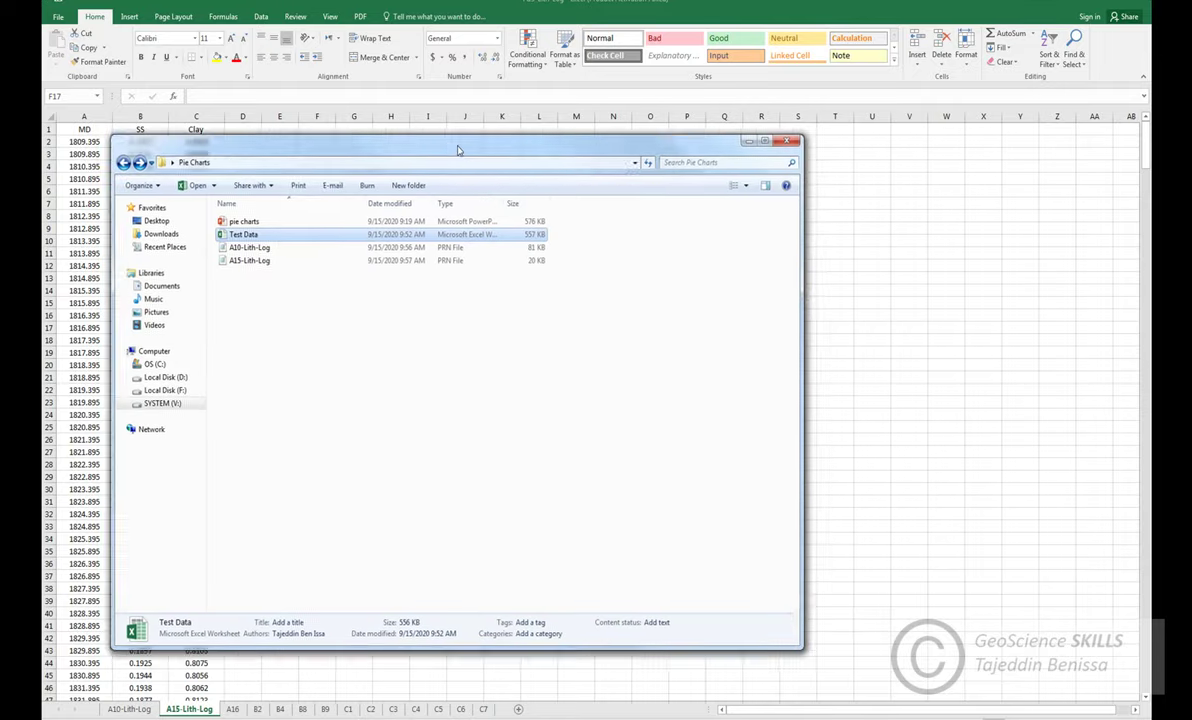
{"action": "left_click_drag", "start_coordinate": [458, 149], "coordinate": [557, 186]}
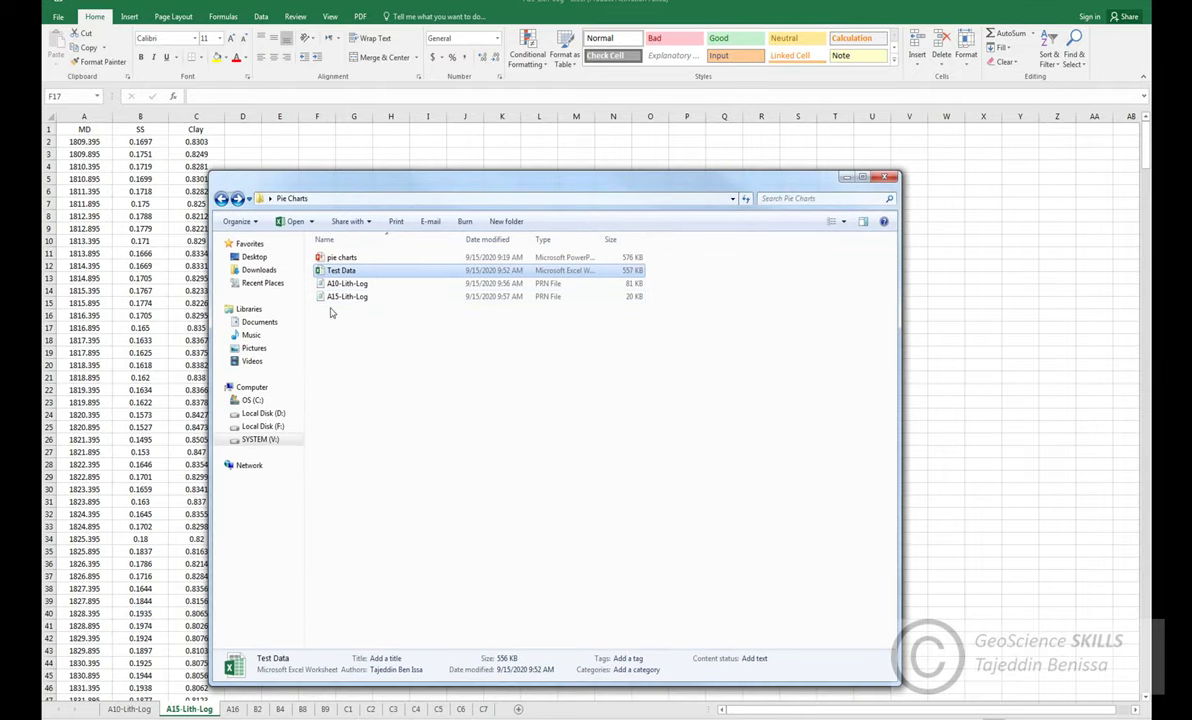
{"action": "left_click", "coordinate": [845, 180]}
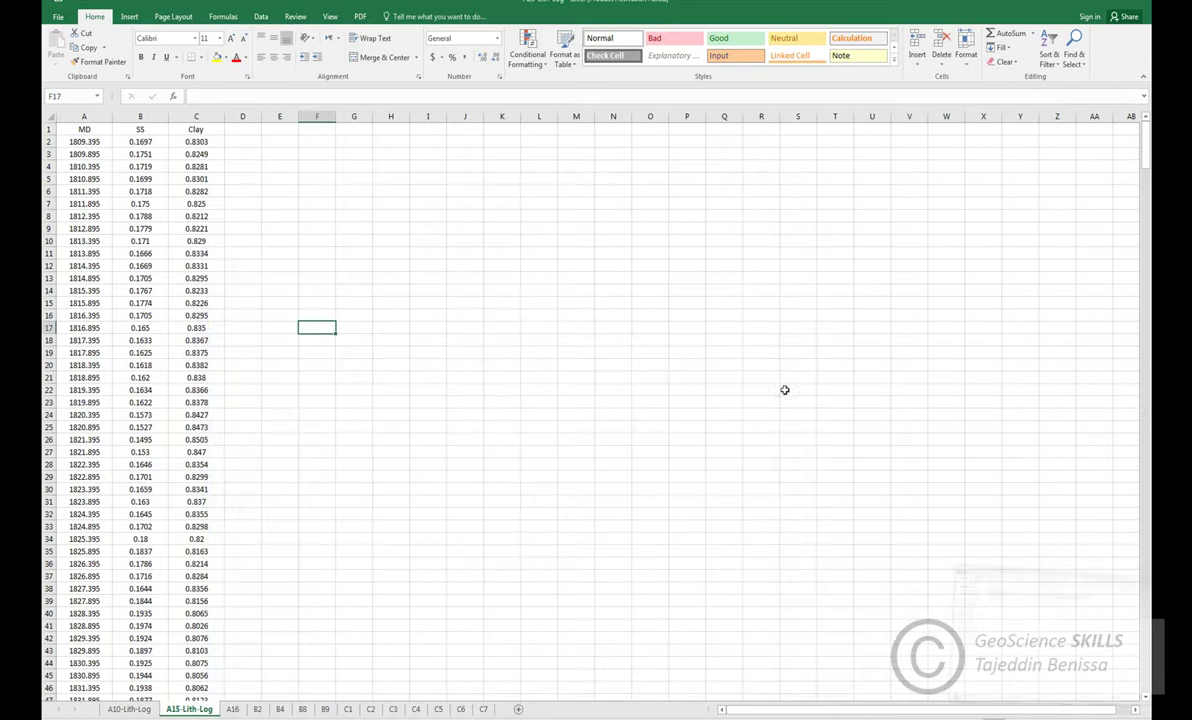
- Save only the A16 sheet in the Pie Charts folder as A16-Lith-Log in Formatted Text (Space delimited) format
{"action": "left_click", "coordinate": [233, 709]}
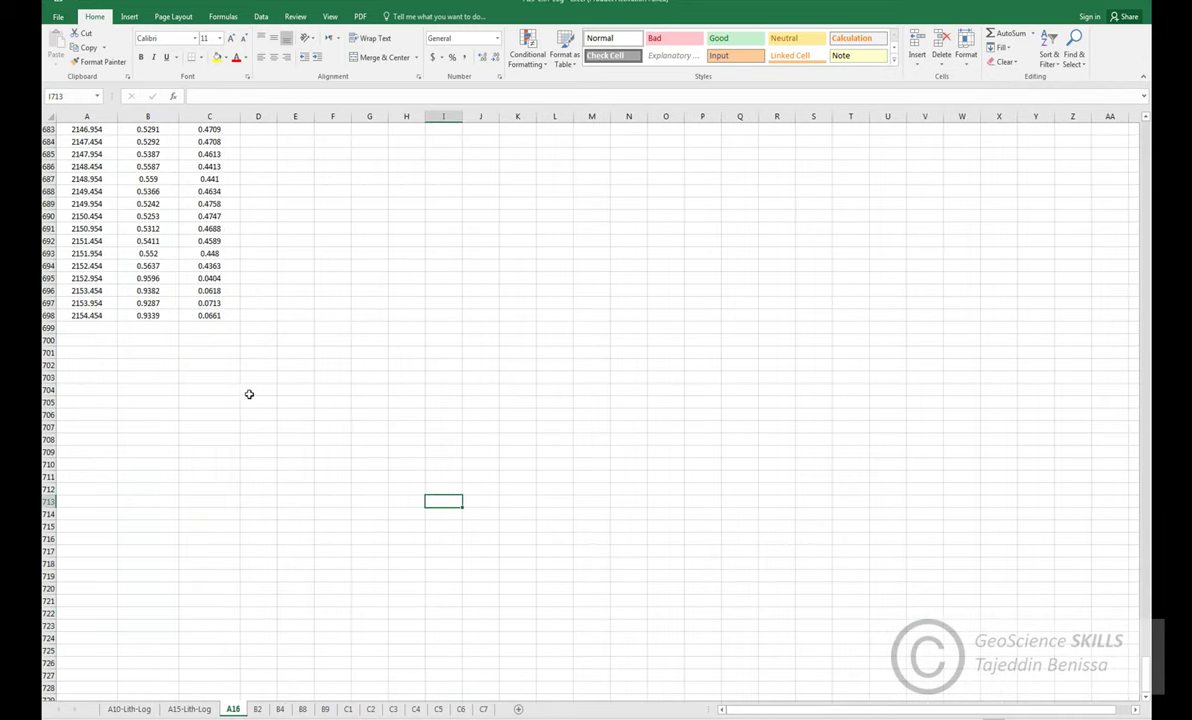
{"action": "scroll", "coordinate": [250, 390], "scroll_direction": "up", "scroll_amount": 15}
{"action": "scroll", "coordinate": [260, 377], "scroll_direction": "up", "scroll_amount": 6}
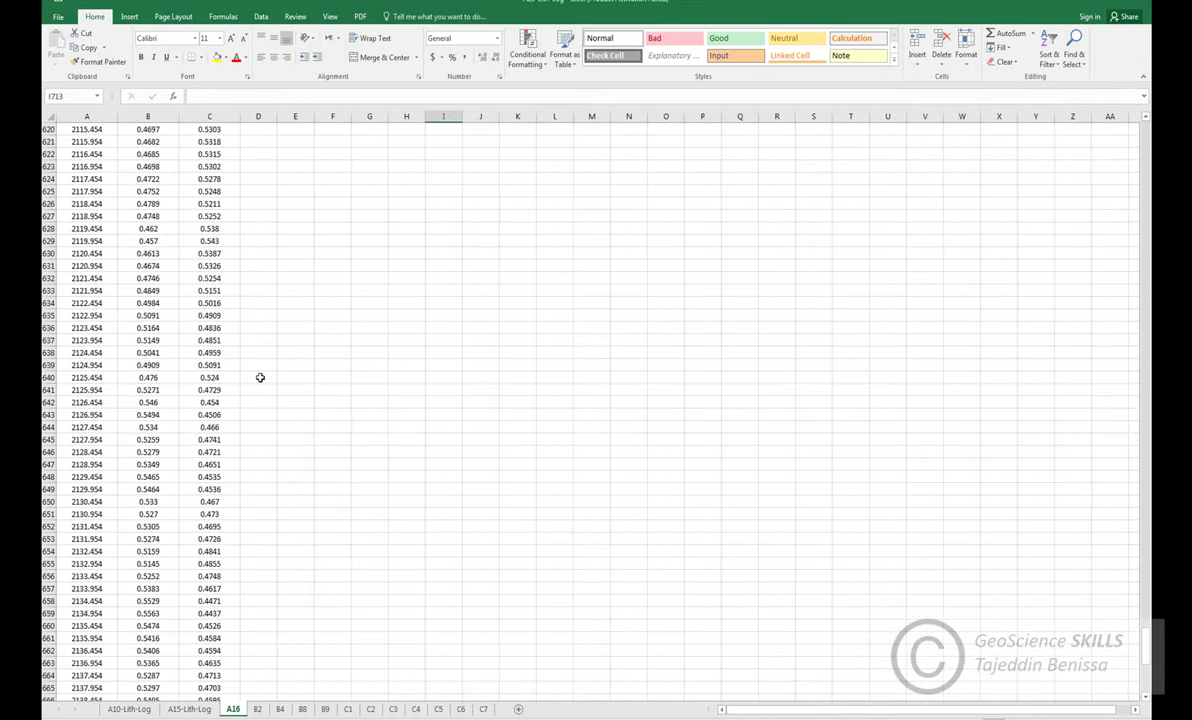
{"action": "key", "text": "ctrl+Home"}
{"action": "left_click", "coordinate": [295, 303]}
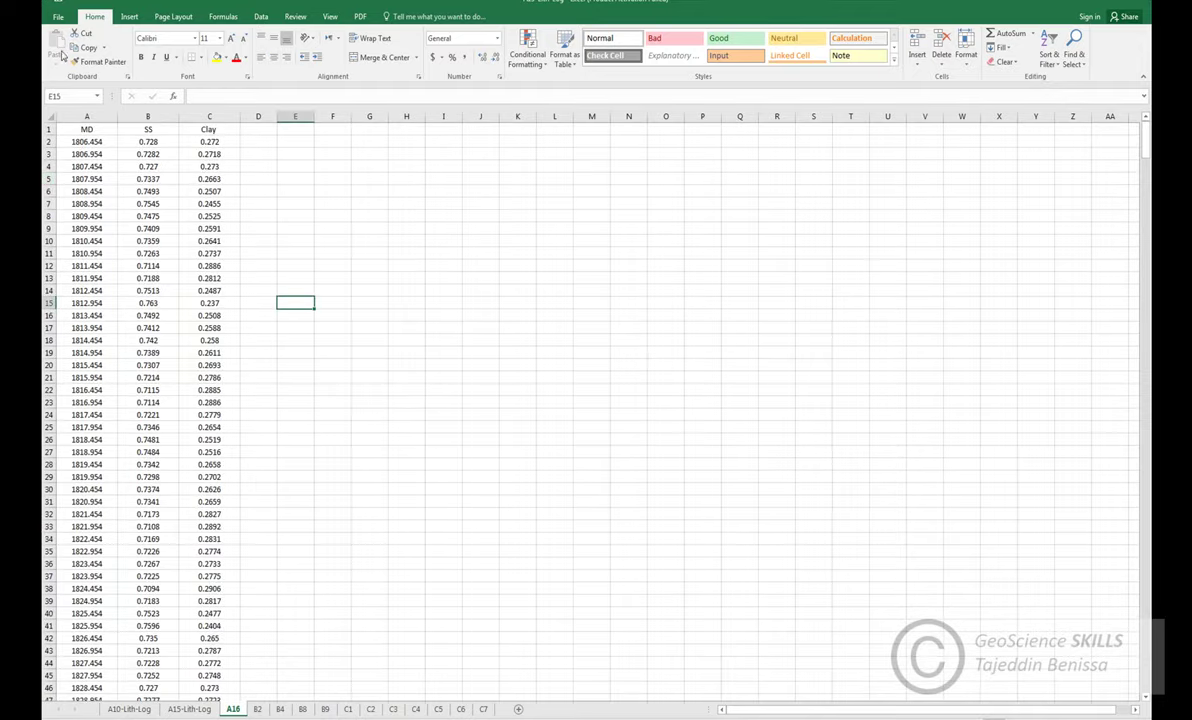
{"action": "left_click", "coordinate": [58, 19]}
{"action": "left_click", "coordinate": [65, 141]}
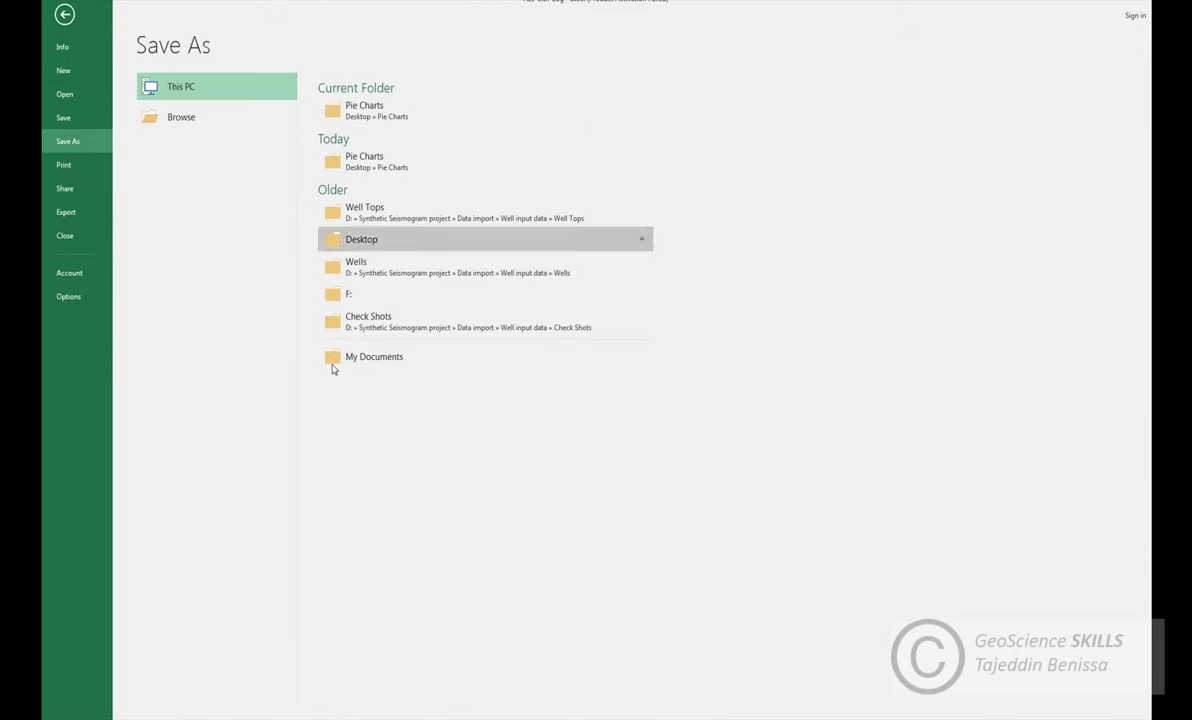
{"action": "left_click", "coordinate": [364, 163]}
{"action": "left_click", "coordinate": [133, 274]}
{"action": "key", "text": "BackSpace"}
{"action": "type", "text": "6-Lith-Log"}
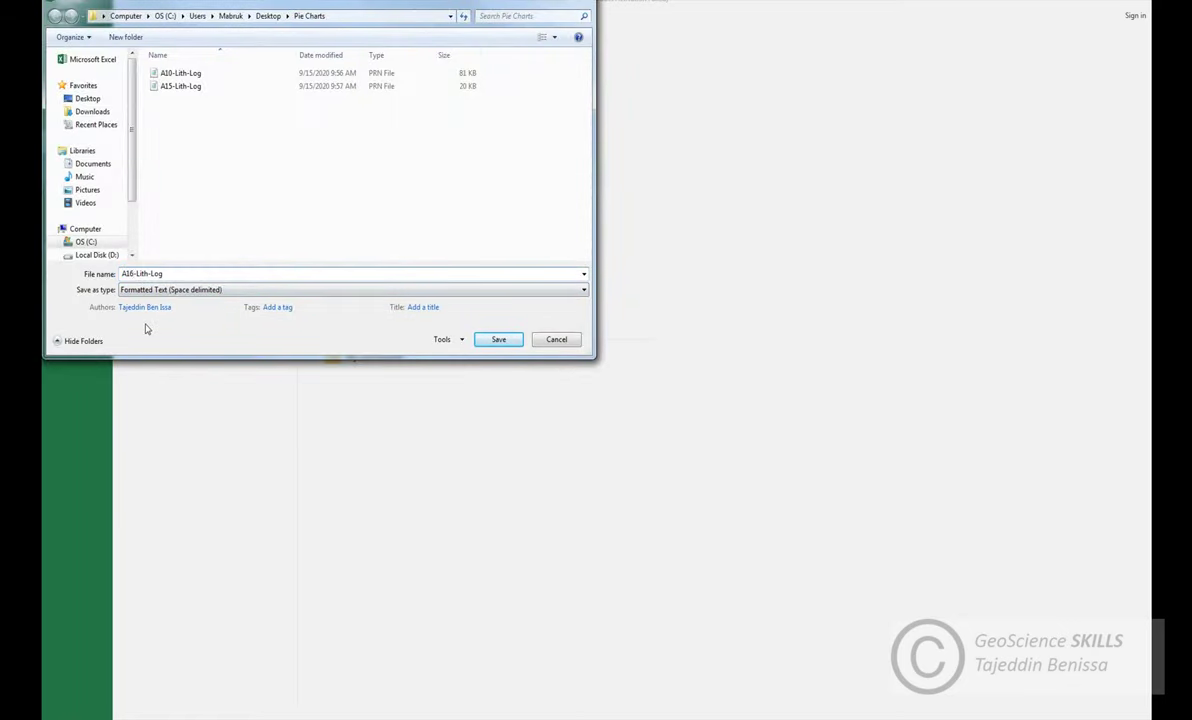
{"action": "left_click", "coordinate": [492, 339]}
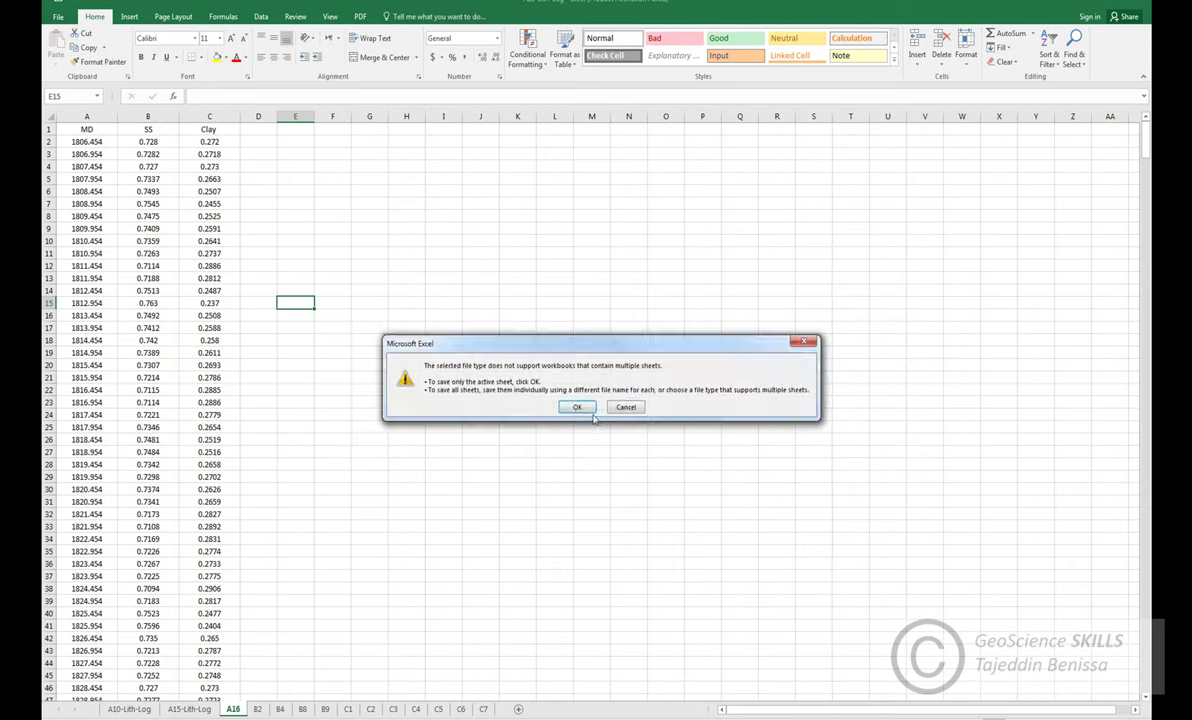
{"action": "left_click", "coordinate": [577, 408]}
{"action": "left_click", "coordinate": [554, 404]}
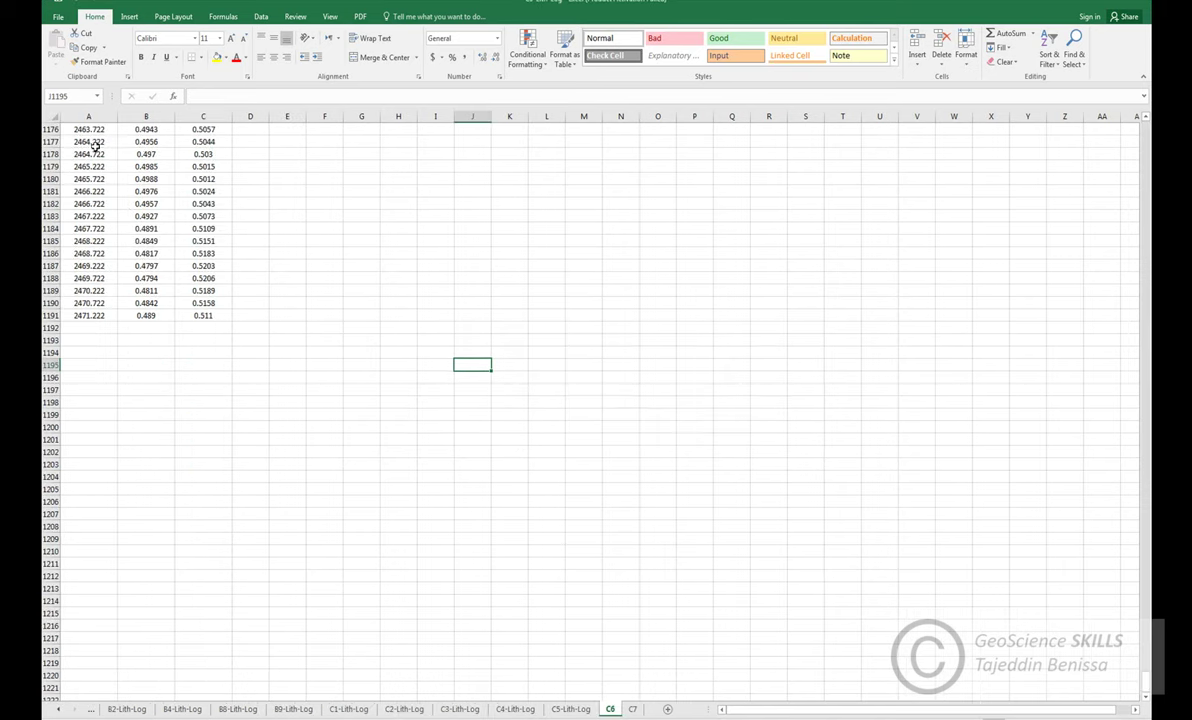
- Save only the C6 sheet in the Pie Charts folder as C6-Lith-Log, keeping the Formatted Text (Space delimited) format
{"action": "left_click", "coordinate": [312, 286]}
{"action": "left_click", "coordinate": [52, 18]}
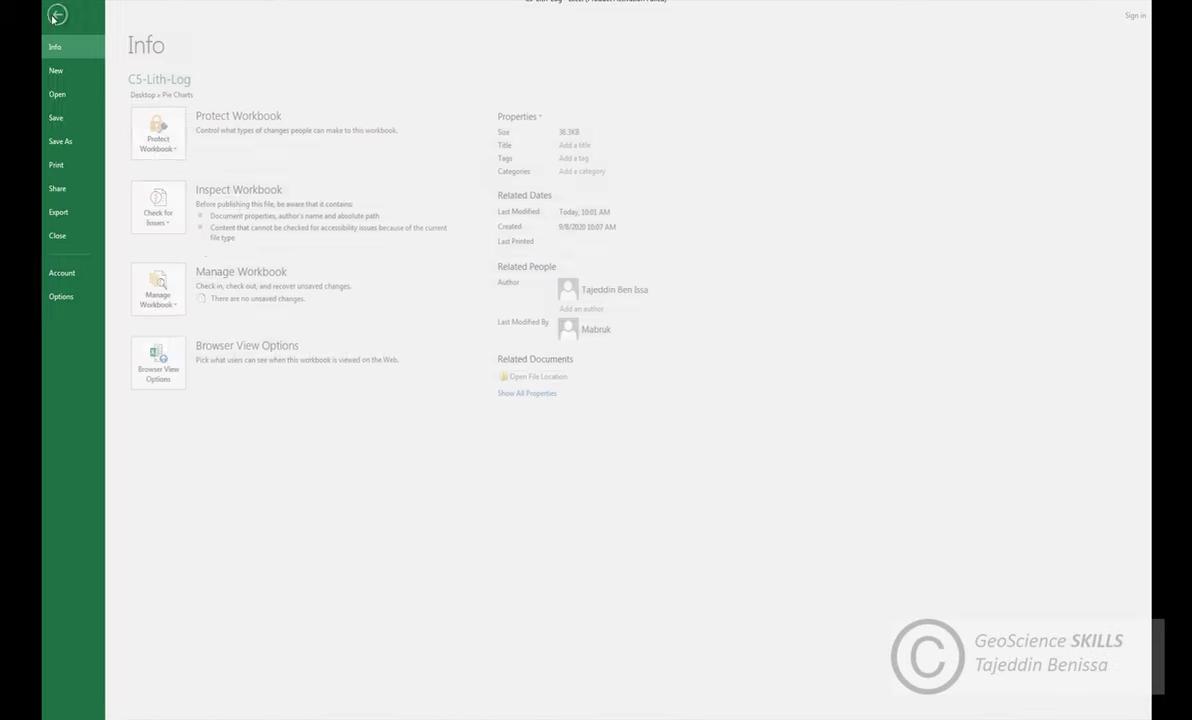
{"action": "left_click", "coordinate": [68, 141]}
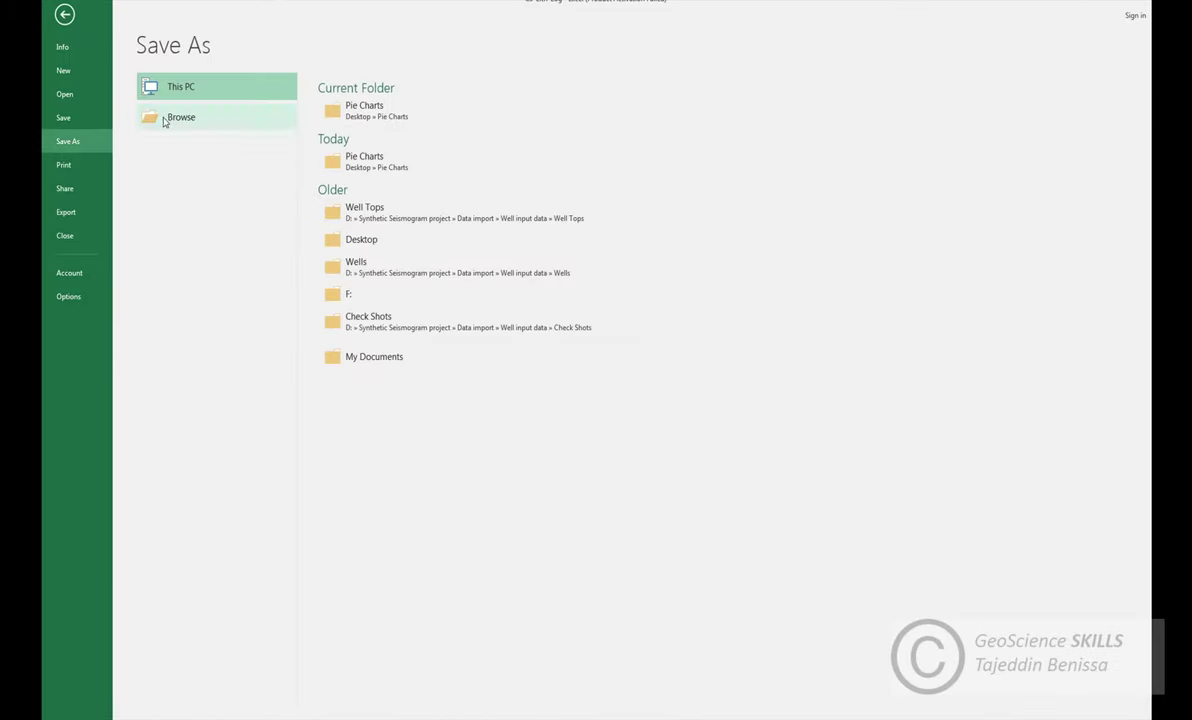
{"action": "left_click", "coordinate": [168, 118]}
{"action": "left_click", "coordinate": [131, 274]}
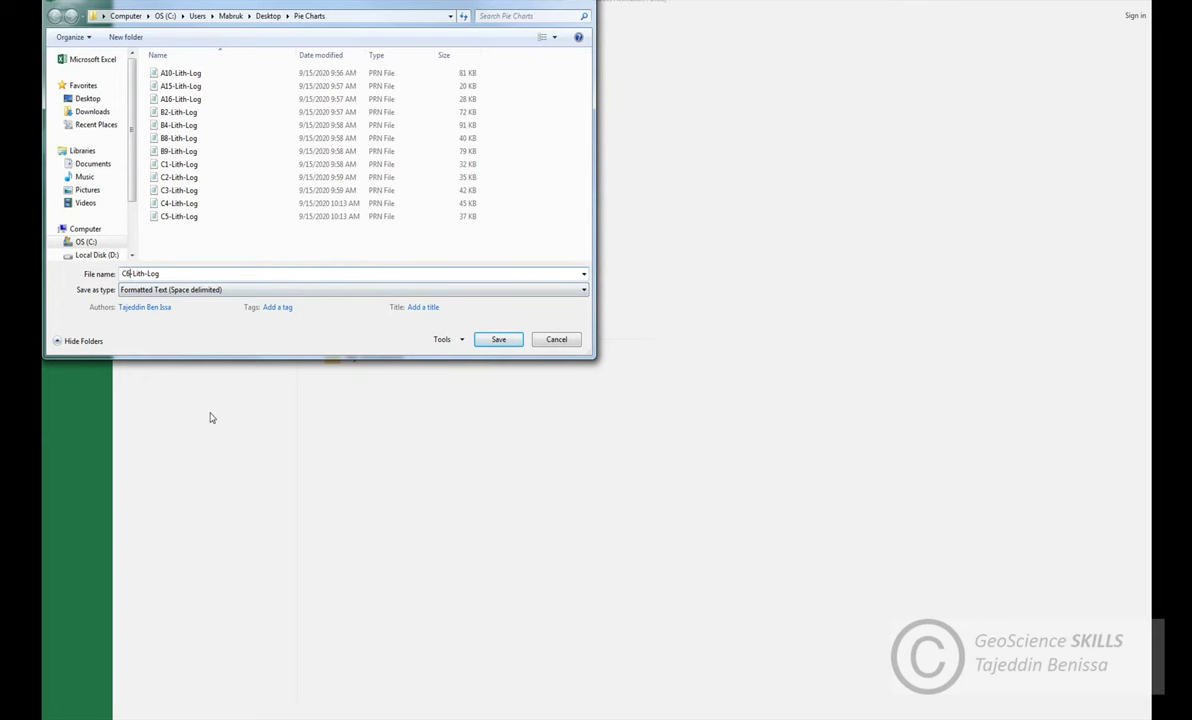
{"action": "left_click", "coordinate": [498, 339]}
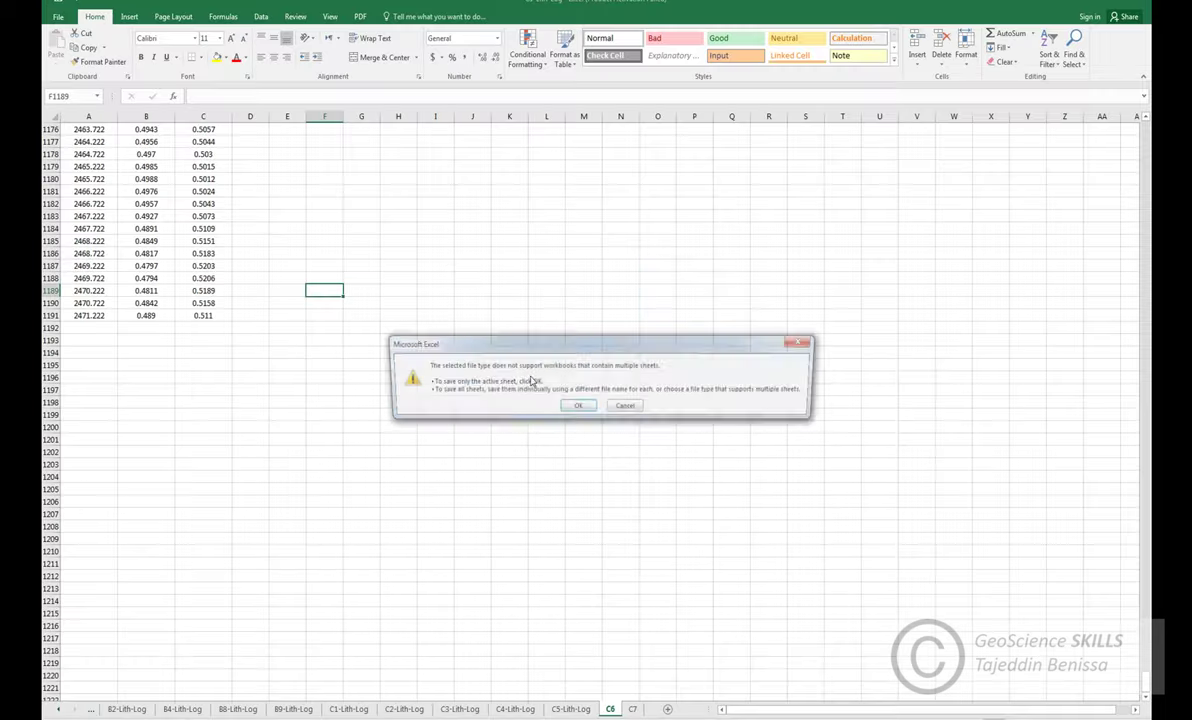
{"action": "left_click", "coordinate": [577, 408]}
{"action": "left_click", "coordinate": [554, 405]}
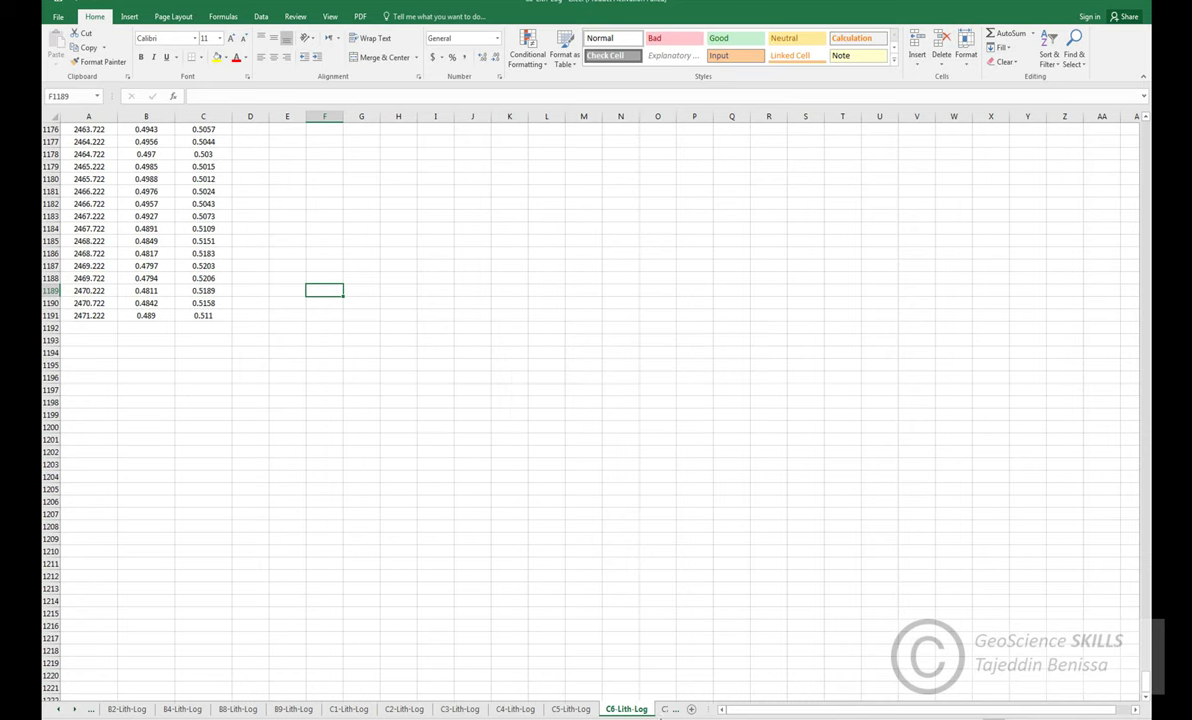
- Save only the C7 sheet in the Pie Charts folder as C7-Lith-Log in Formatted Text (Space delimited) format
{"action": "left_click", "coordinate": [617, 709]}
{"action": "left_click", "coordinate": [380, 389]}
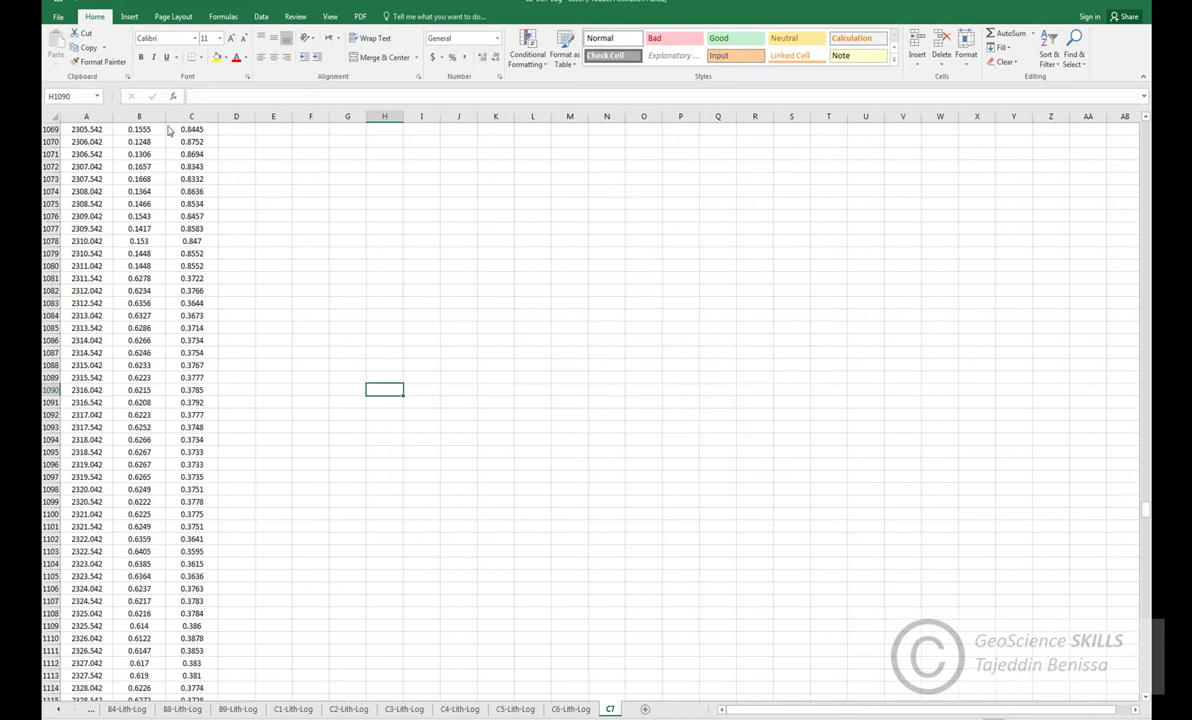
{"action": "left_click", "coordinate": [57, 17]}
{"action": "left_click", "coordinate": [60, 139]}
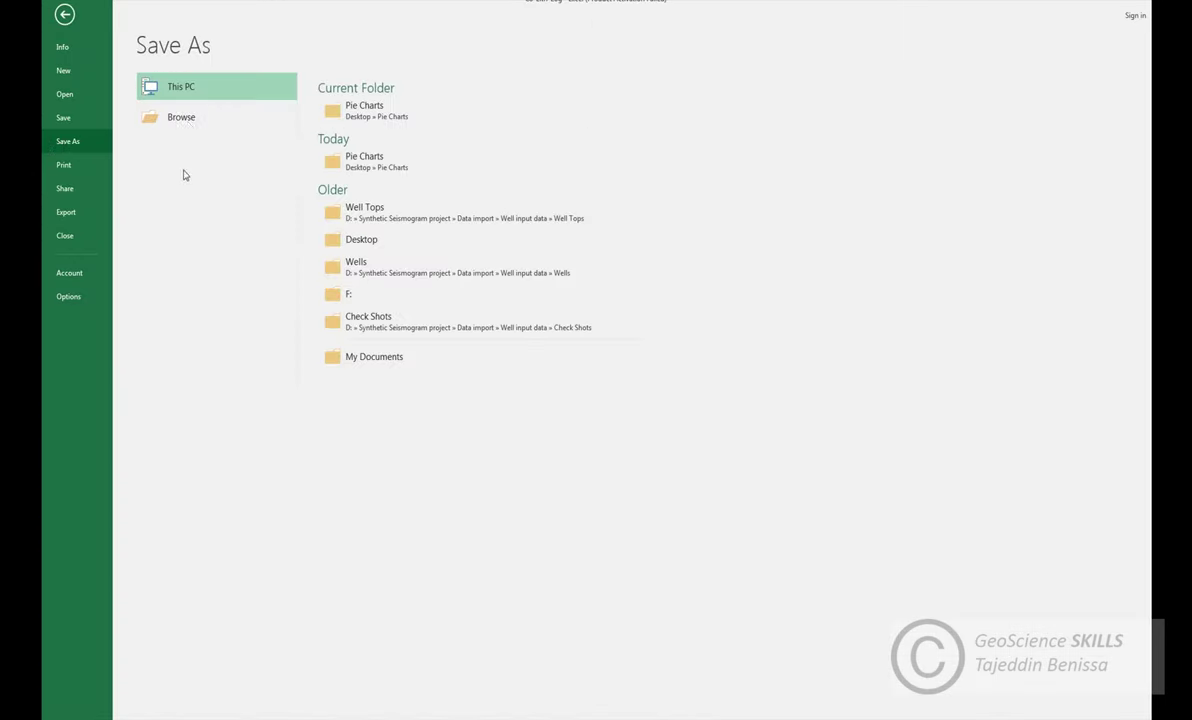
{"action": "left_click", "coordinate": [184, 120]}
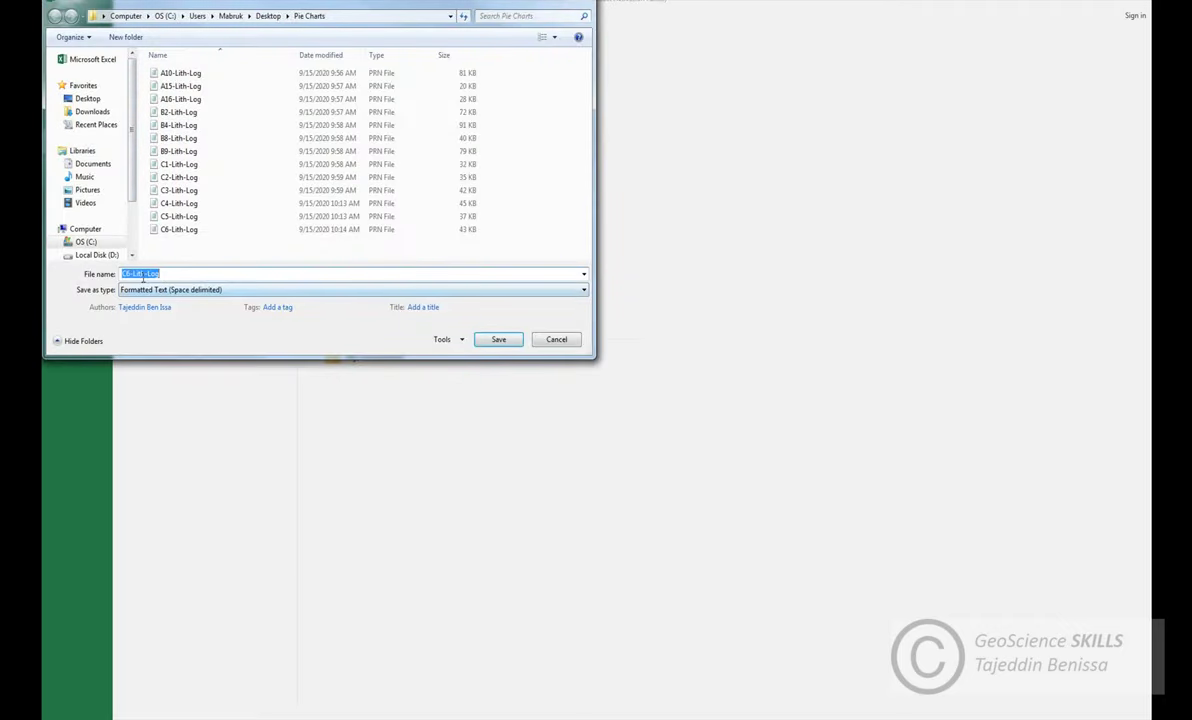
{"action": "left_click", "coordinate": [128, 273]}
{"action": "left_click", "coordinate": [498, 339]}
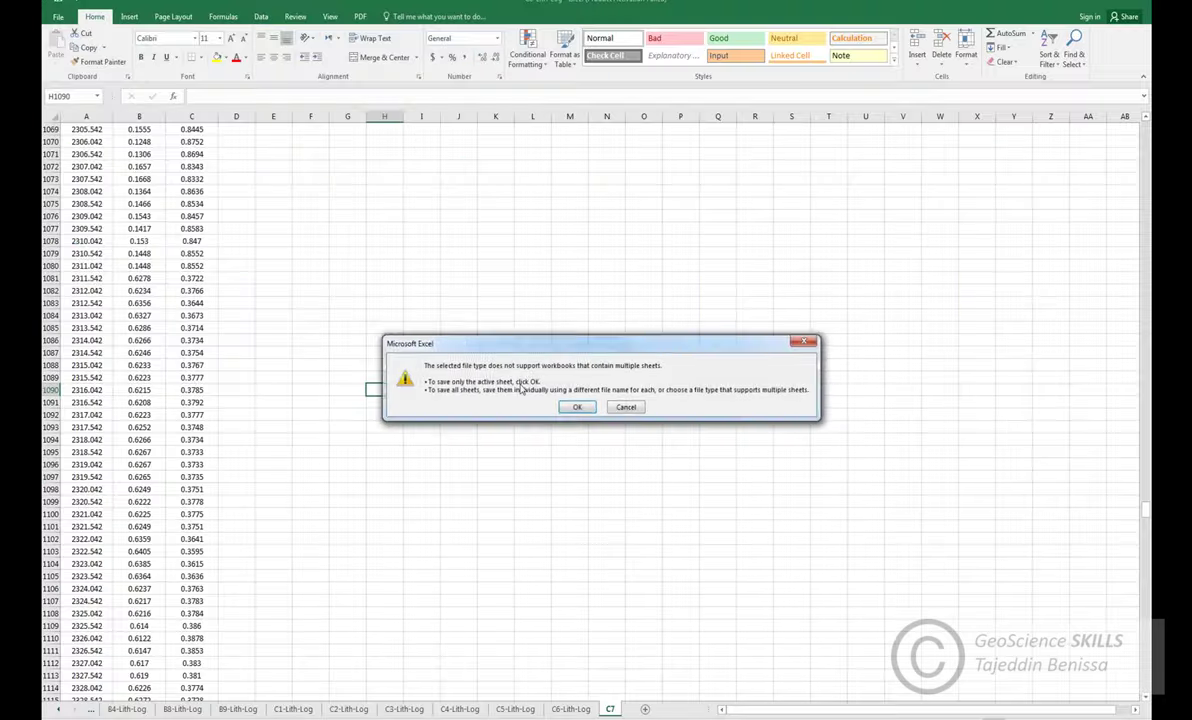
{"action": "left_click", "coordinate": [579, 408]}
{"action": "left_click", "coordinate": [553, 404]}
{"action": "left_click", "coordinate": [583, 513]}
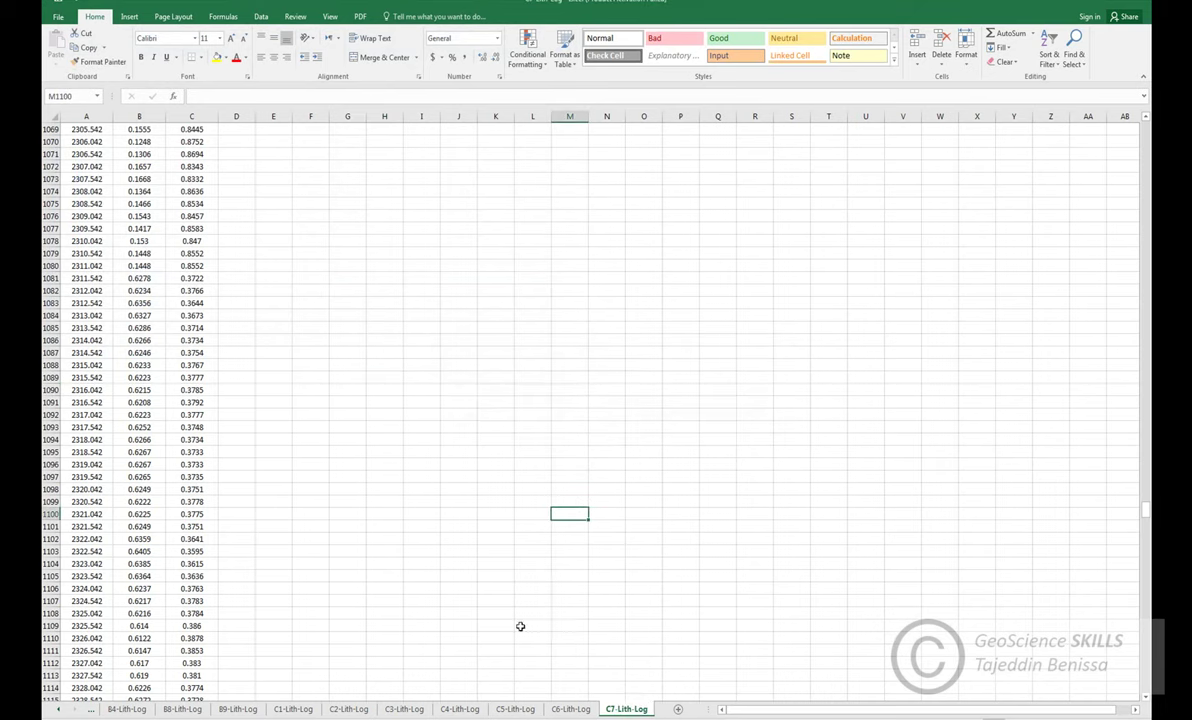
- Check the exported Lith-Log files in the Pie Charts folder and close the folder window
{"action": "left_click", "coordinate": [415, 477]}
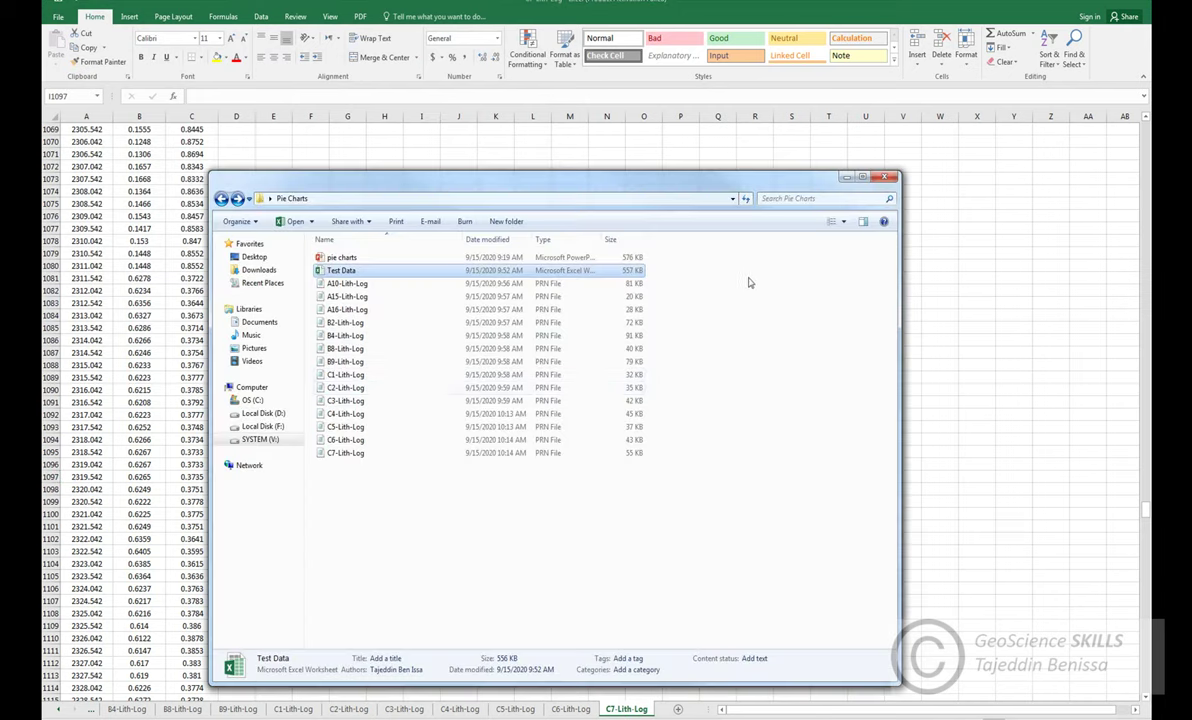
{"action": "mouse_move", "coordinate": [364, 484]}
{"action": "left_mouse_down"}
{"action": "mouse_move", "coordinate": [420, 372]}
{"action": "mouse_move", "coordinate": [440, 283]}
{"action": "mouse_move", "coordinate": [370, 478]}
{"action": "left_mouse_up"}
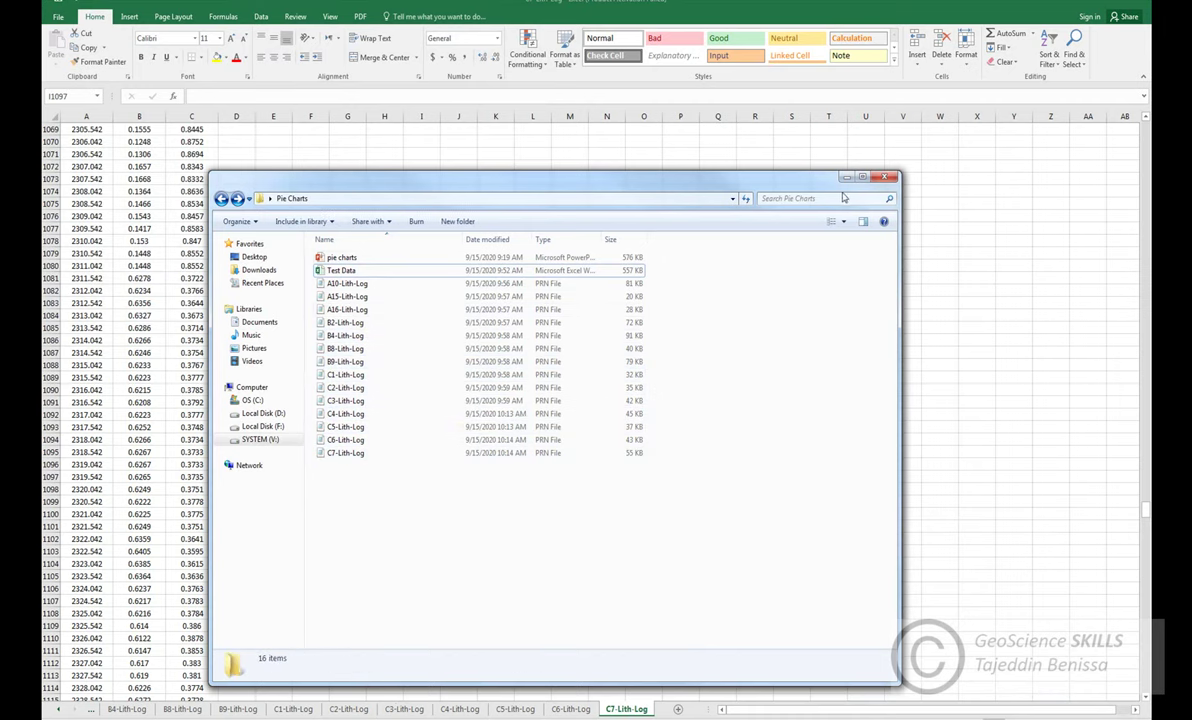
{"action": "left_click", "coordinate": [884, 177]}
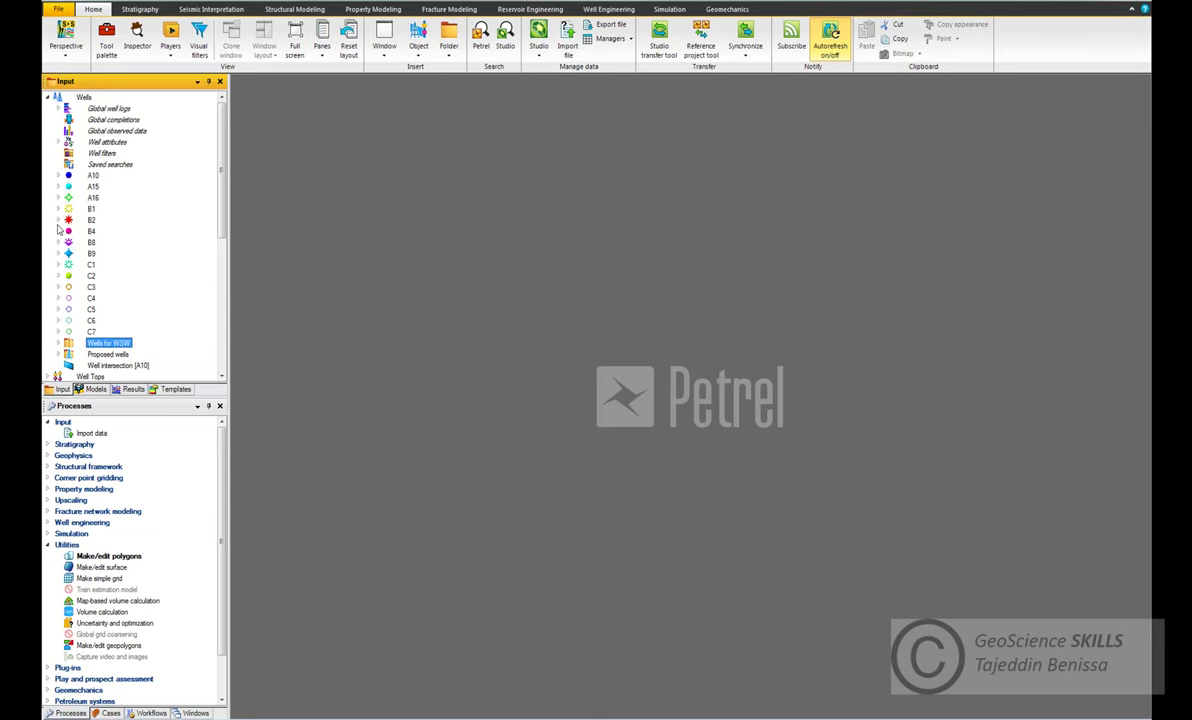
- Switch to Petrel and open A10-Lith-Log from the desktop's Pie Charts folder for import into well A10 as Well logs (ASCII)
{"action": "left_click", "coordinate": [58, 175]}
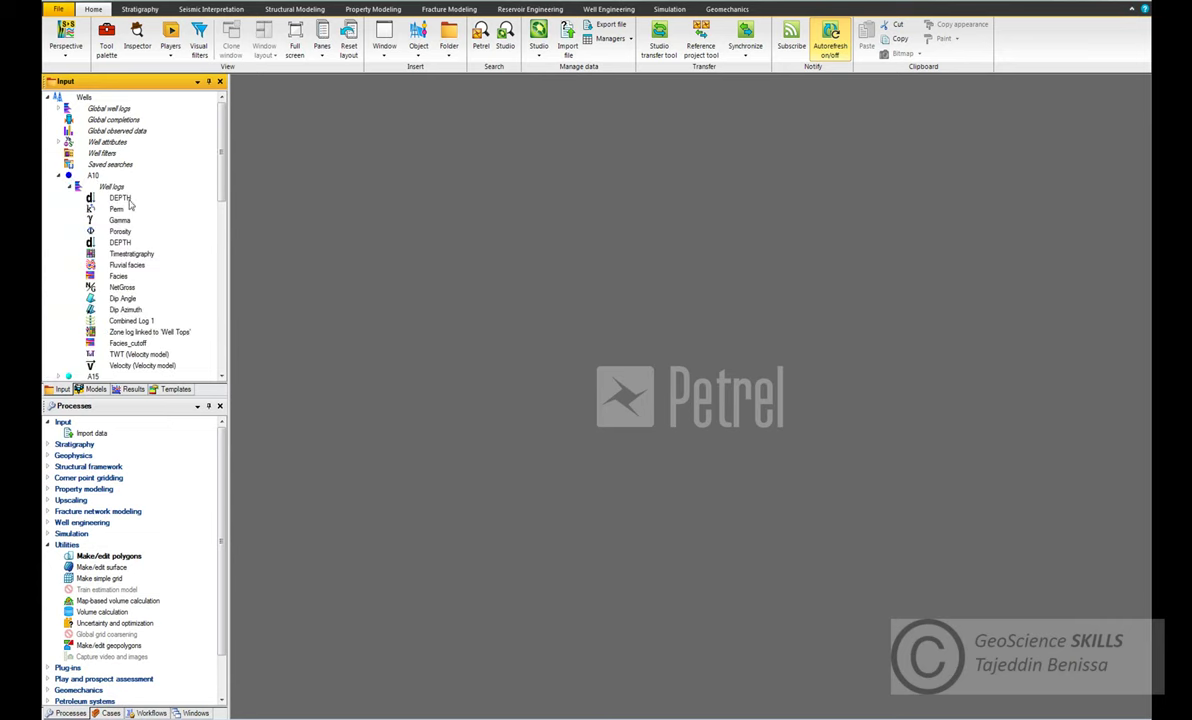
{"action": "right_click", "coordinate": [95, 177]}
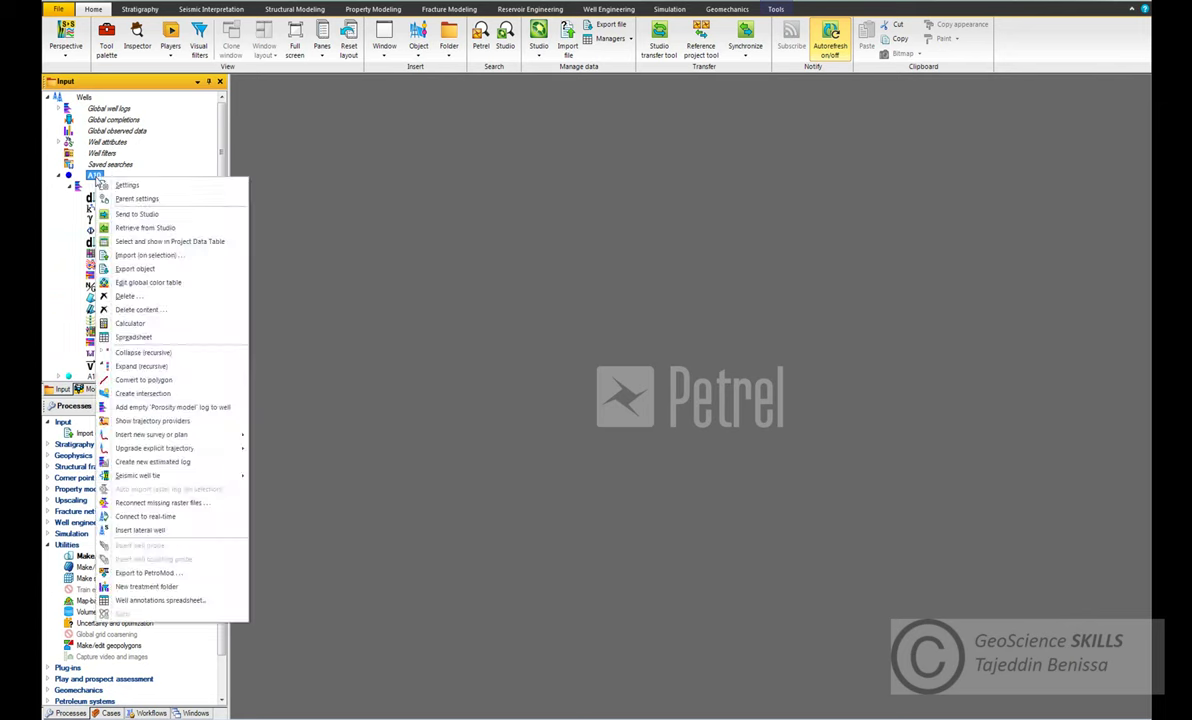
{"action": "left_click", "coordinate": [145, 255]}
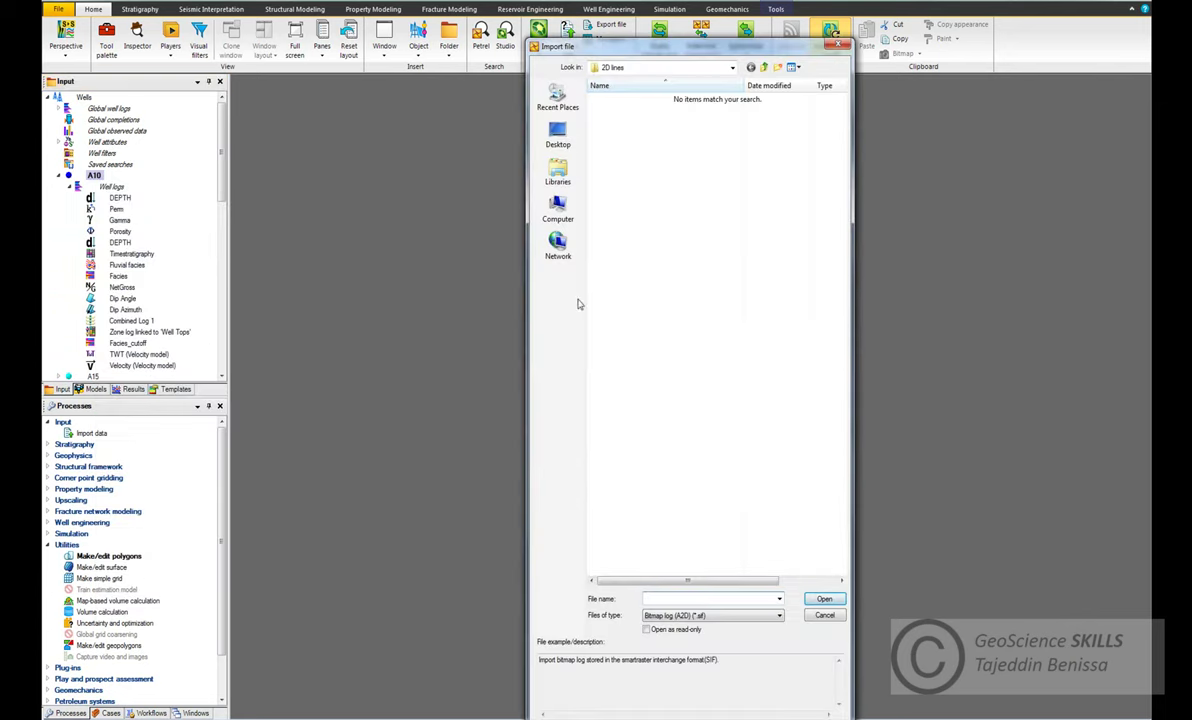
{"action": "left_click", "coordinate": [557, 208]}
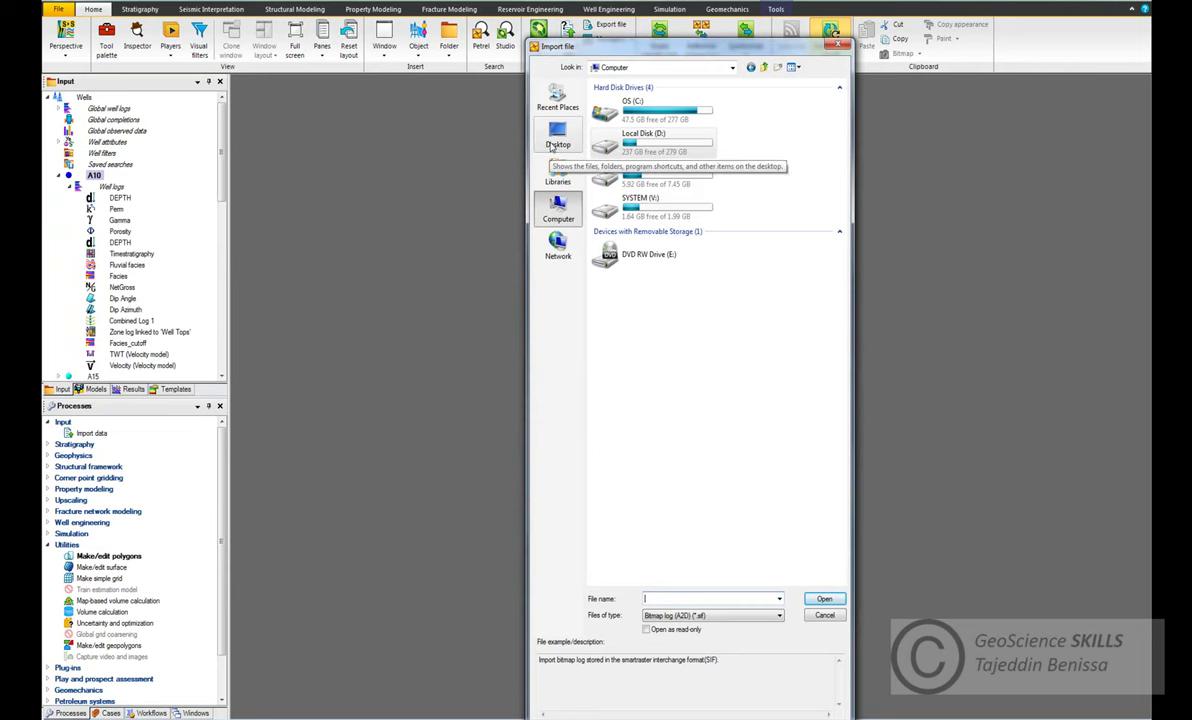
{"action": "left_click", "coordinate": [556, 143]}
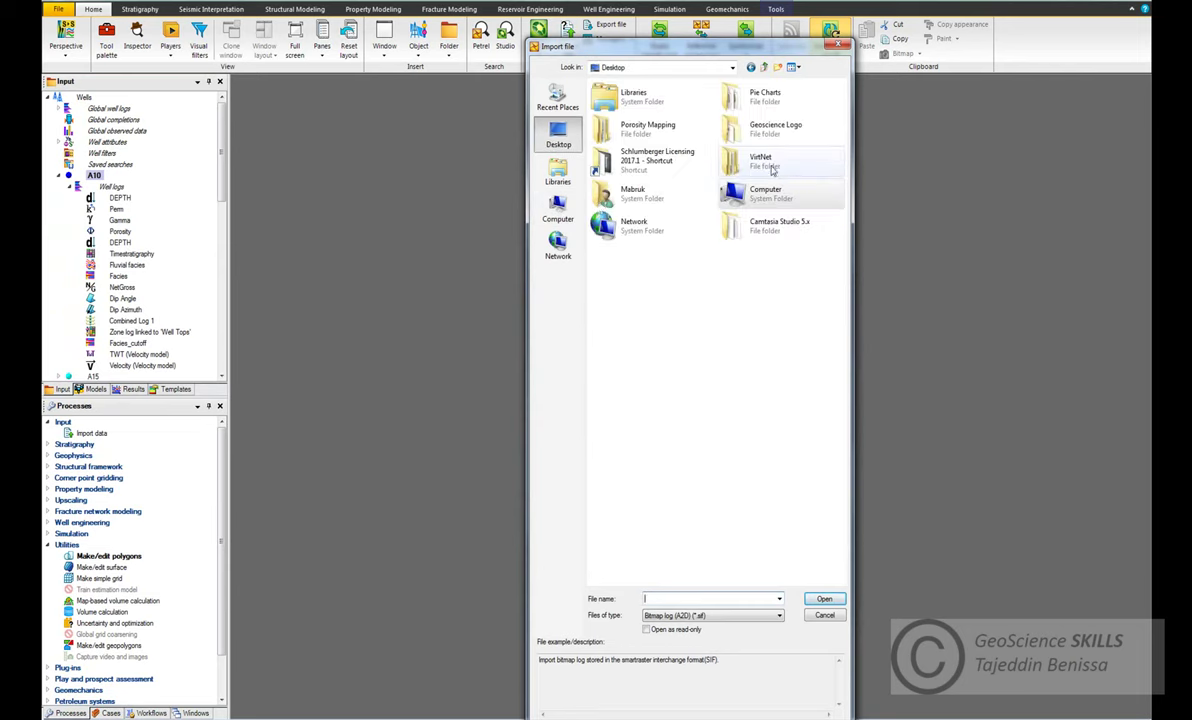
{"action": "double_click", "coordinate": [763, 97]}
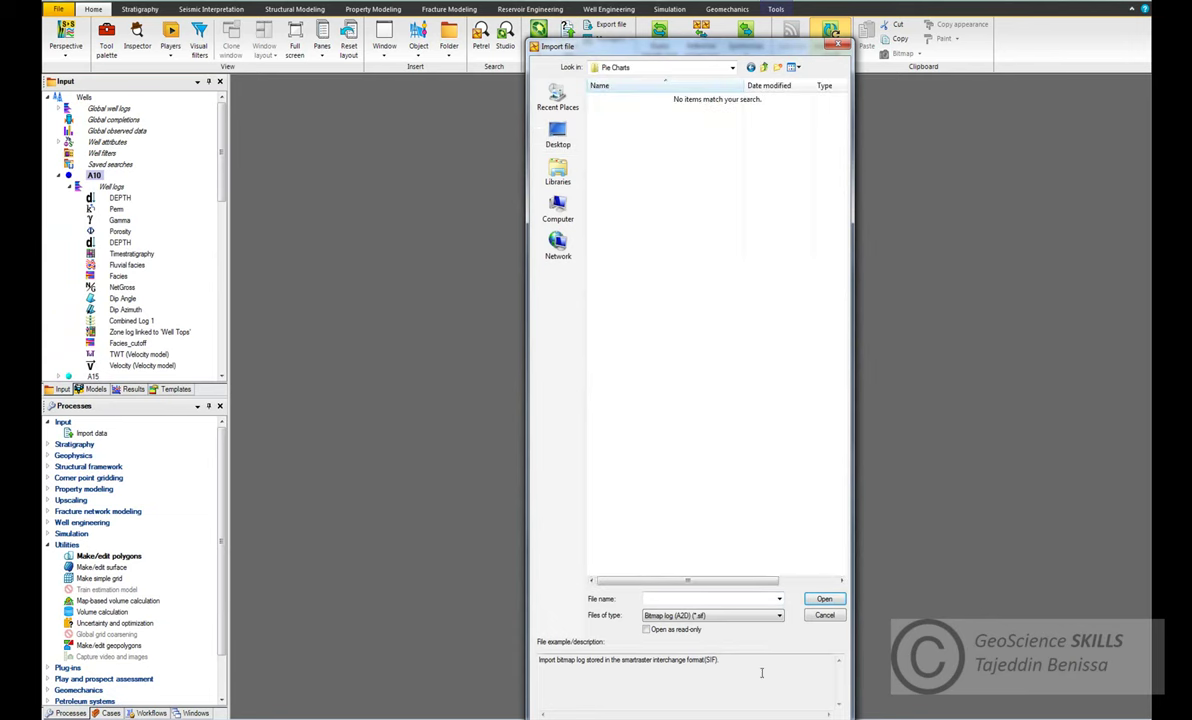
{"action": "left_click", "coordinate": [750, 615]}
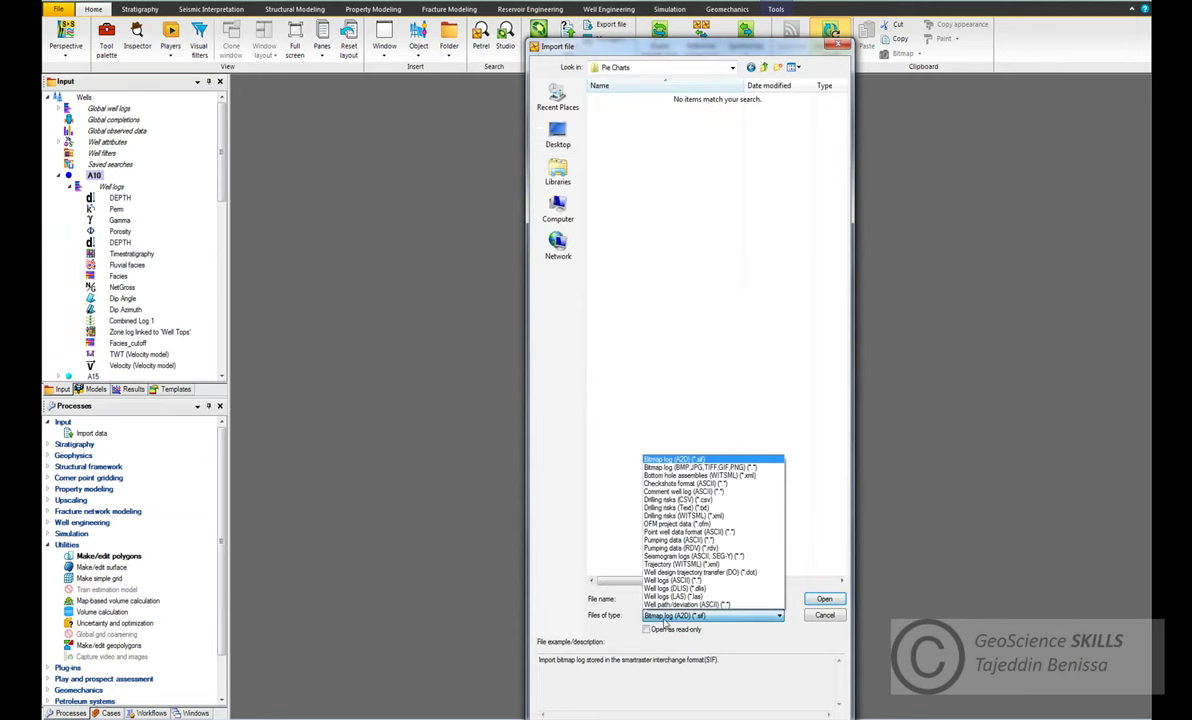
{"action": "left_click", "coordinate": [672, 580]}
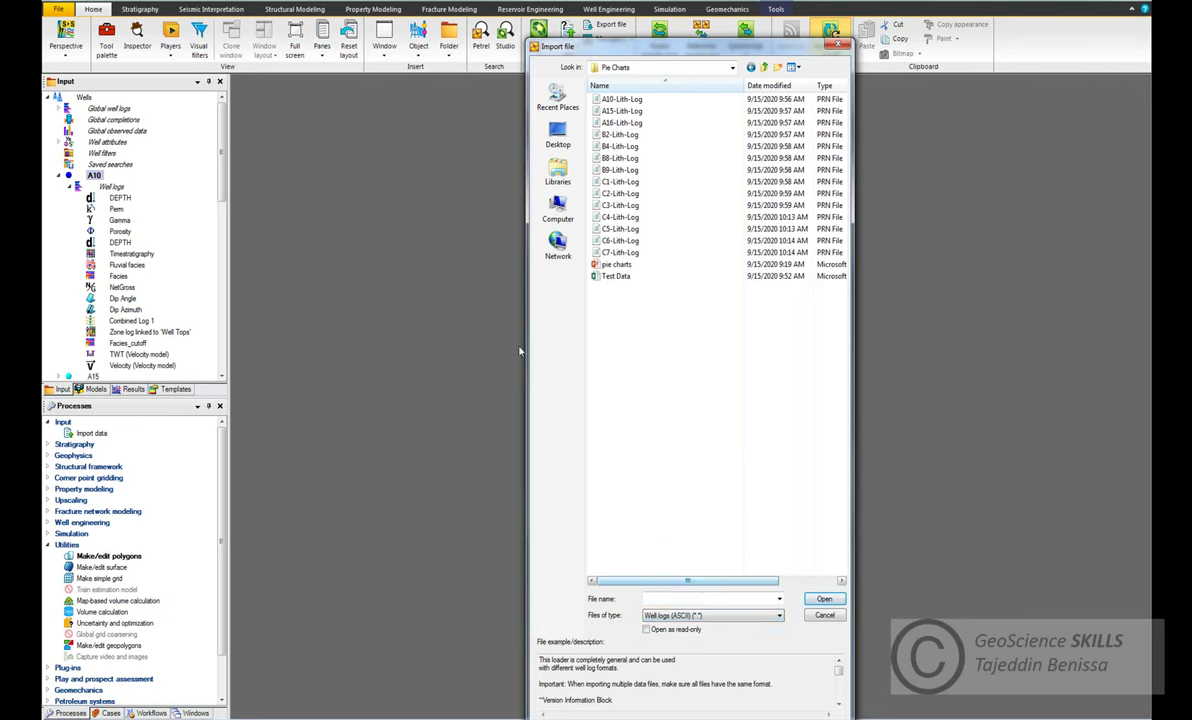
{"action": "left_click", "coordinate": [612, 99]}
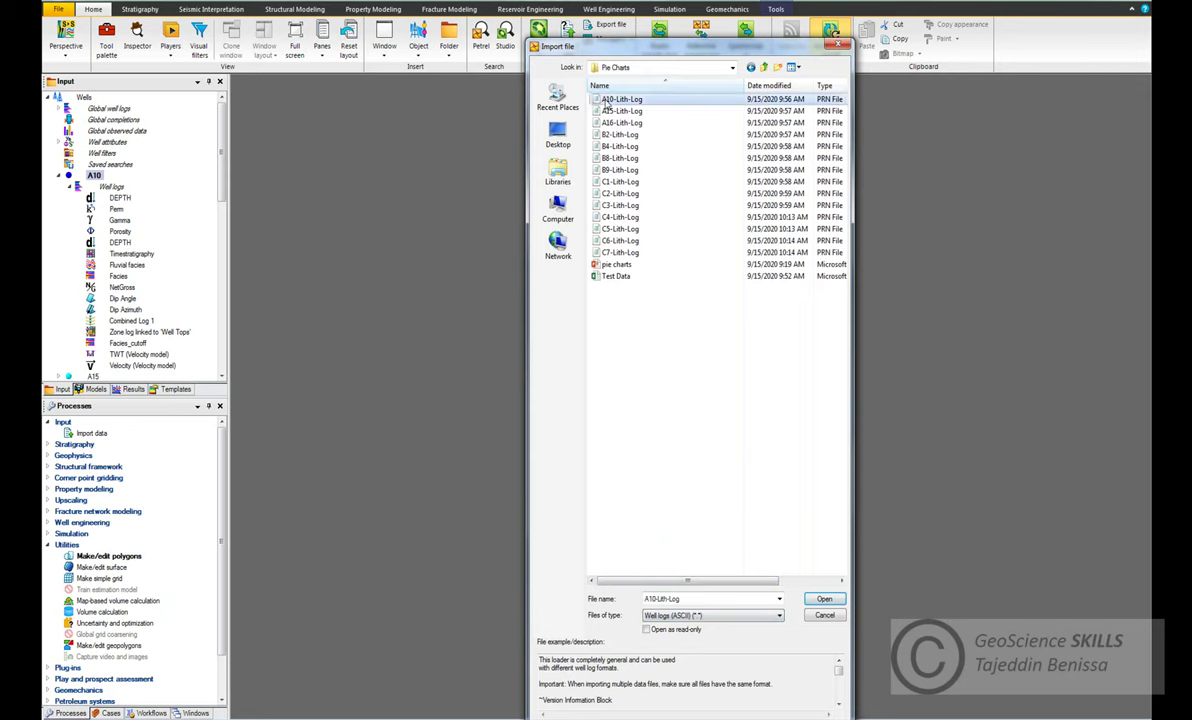
{"action": "key", "text": "Return"}
- Set the A10 import to specify the logs to be loaded, add two log rows and enlarge the dialog to show the header data
{"action": "left_click_drag", "start_coordinate": [616, 216], "coordinate": [727, 213]}
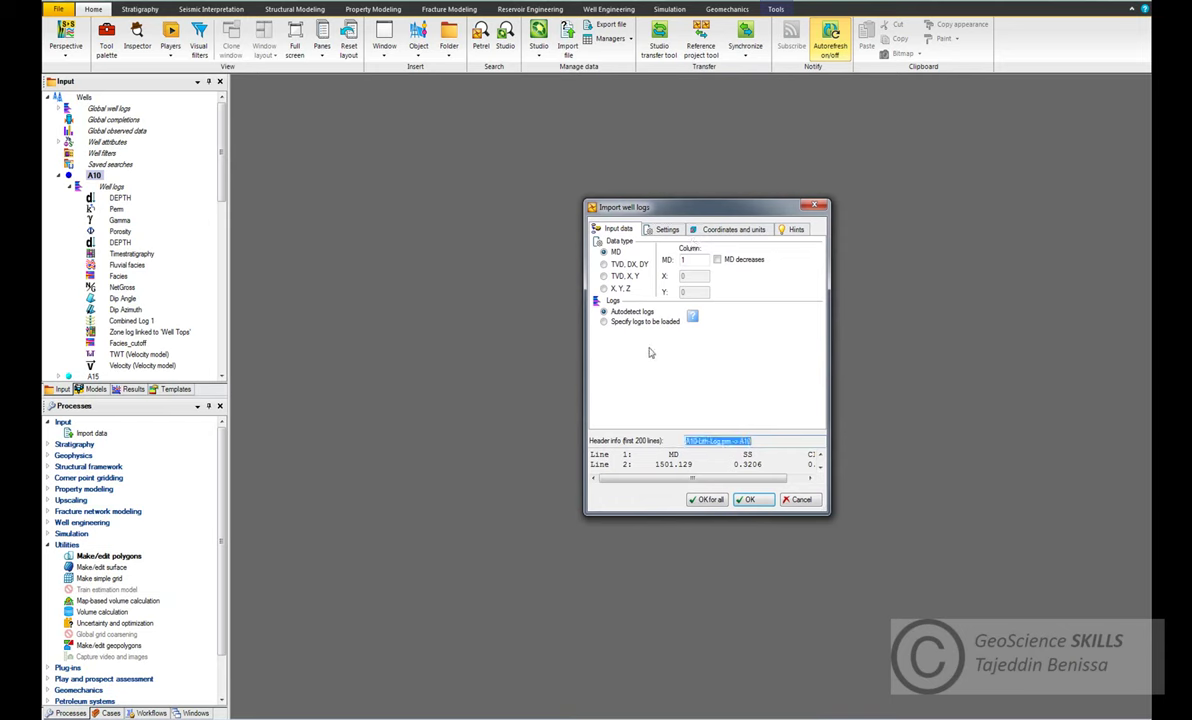
{"action": "left_click", "coordinate": [604, 322]}
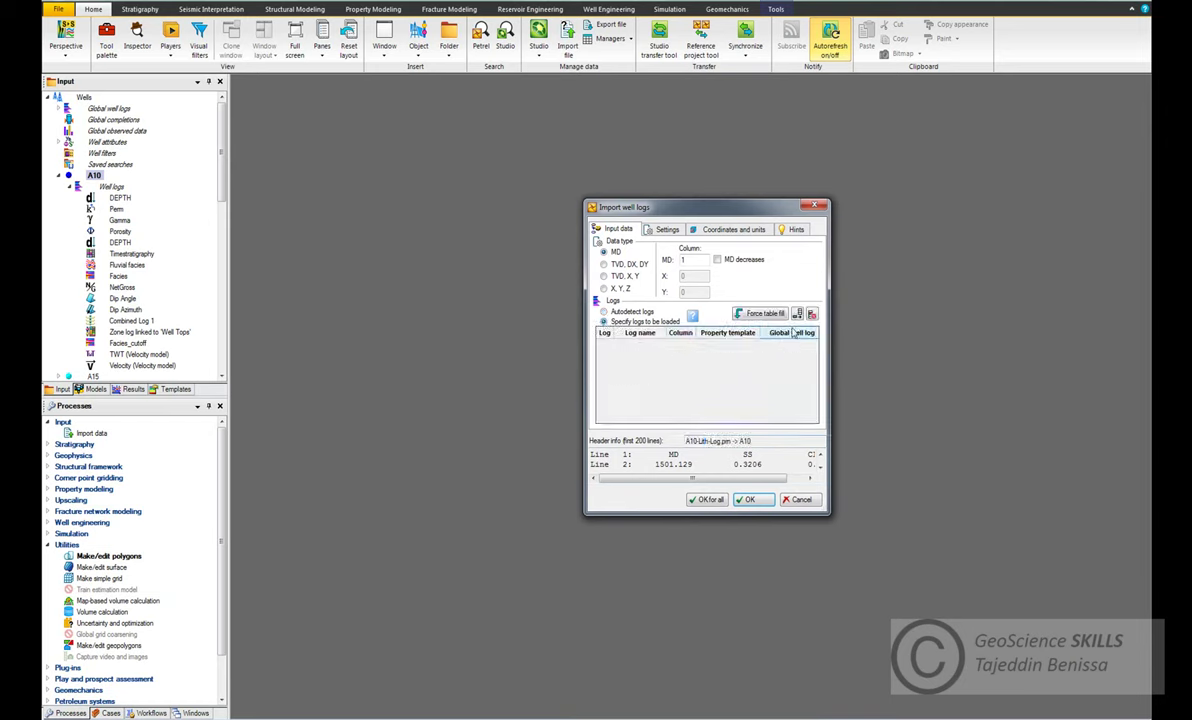
{"action": "left_click", "coordinate": [760, 313]}
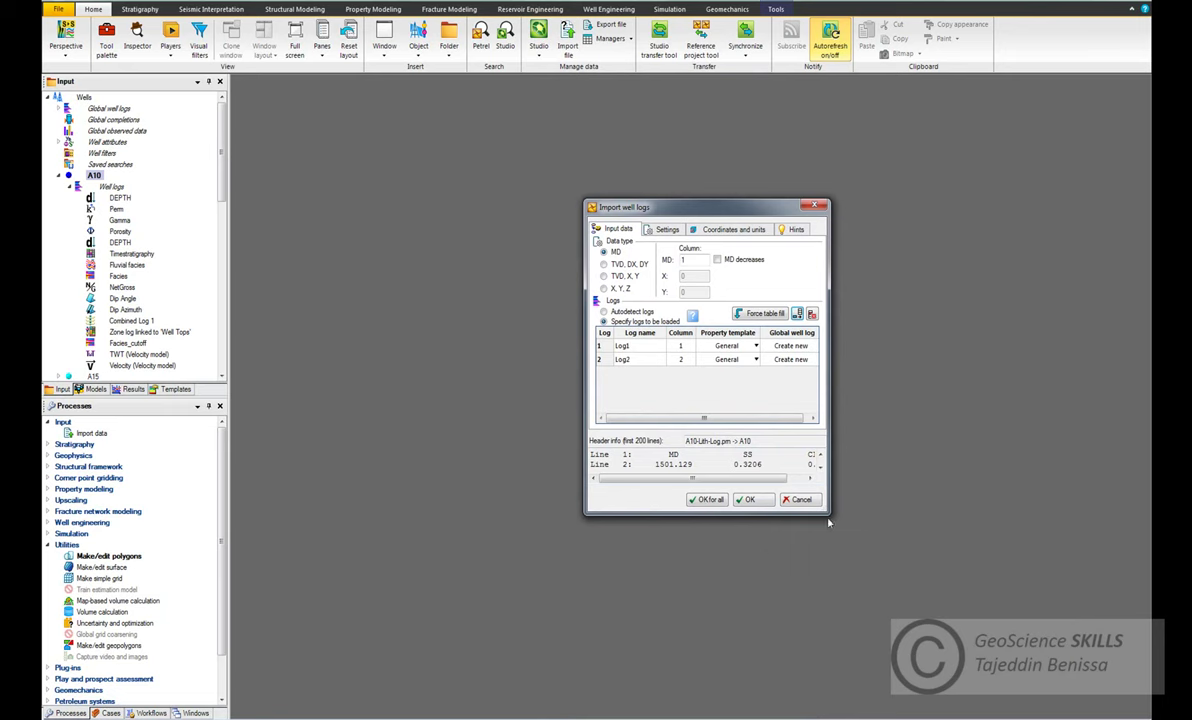
{"action": "left_click_drag", "start_coordinate": [821, 511], "coordinate": [930, 628]}
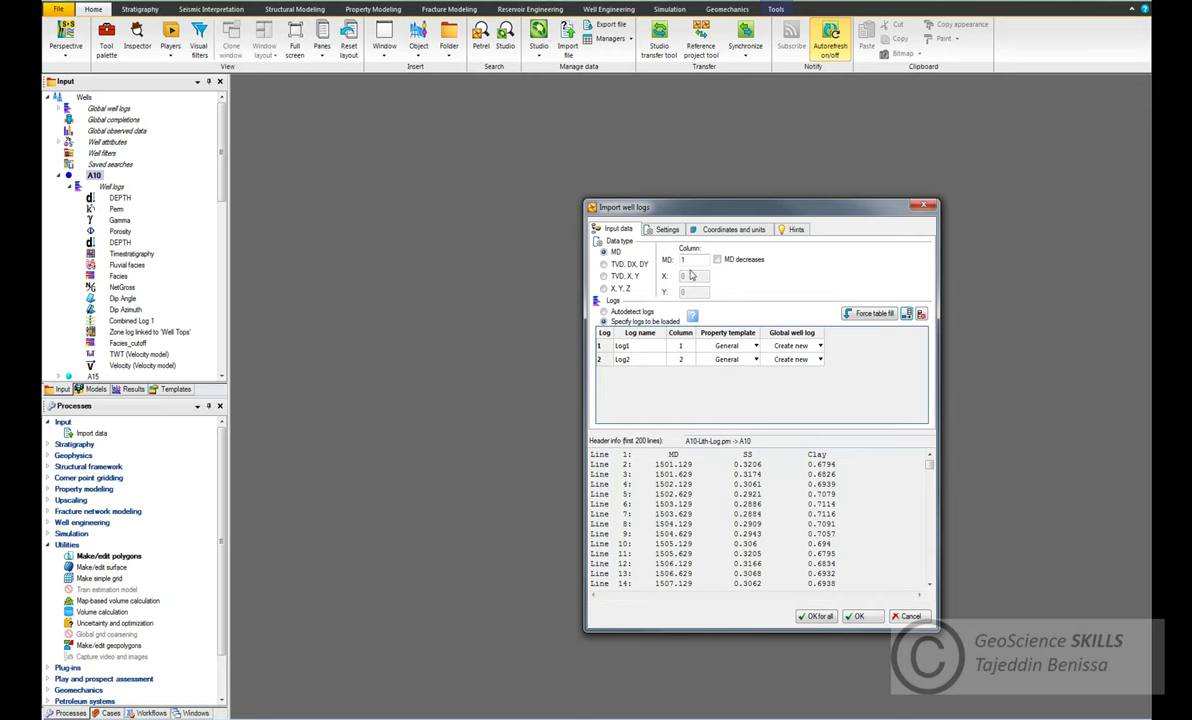
- Name the two logs SS from column 2 and Clay from column 3, and import them into well A10
{"action": "left_click", "coordinate": [643, 352]}
{"action": "key", "text": "Tab"}
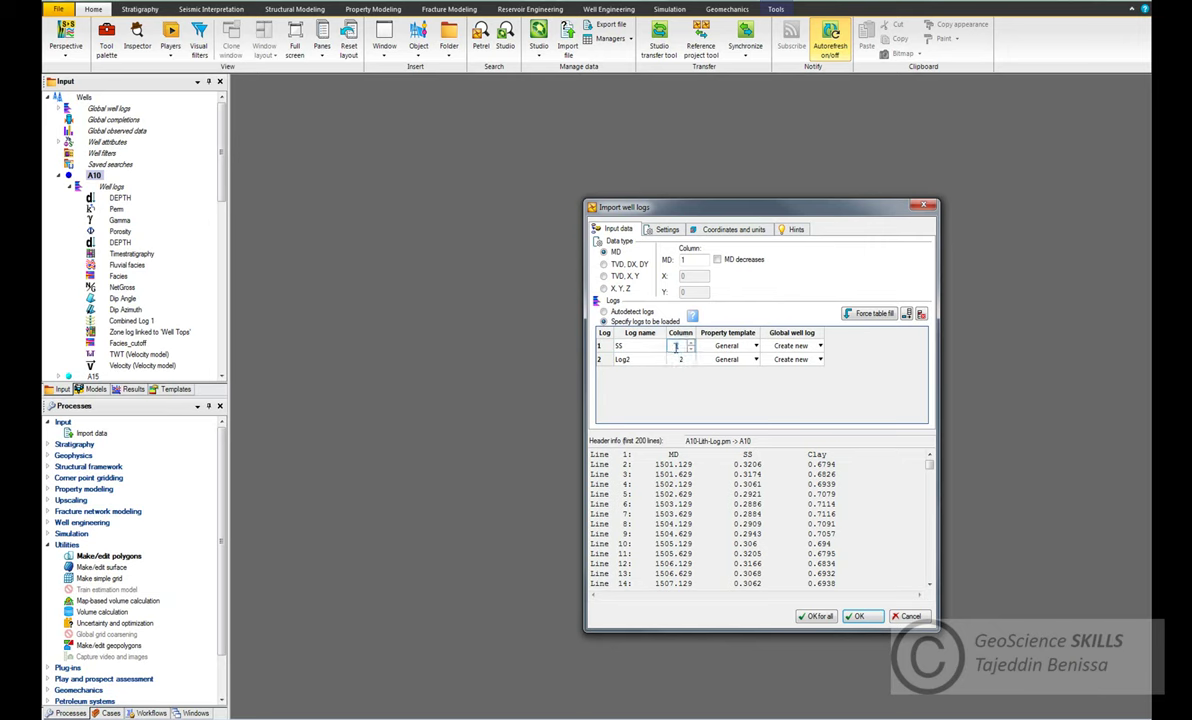
{"action": "left_click", "coordinate": [626, 359]}
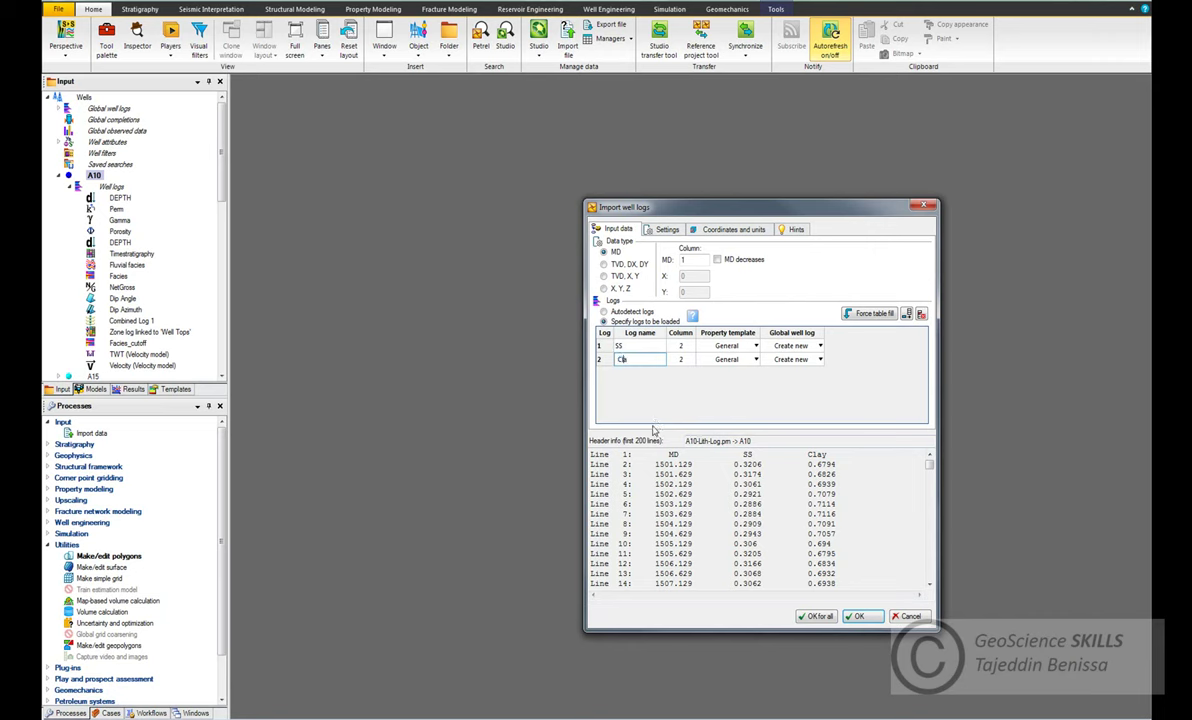
{"action": "left_click", "coordinate": [688, 360]}
{"action": "left_click", "coordinate": [690, 358]}
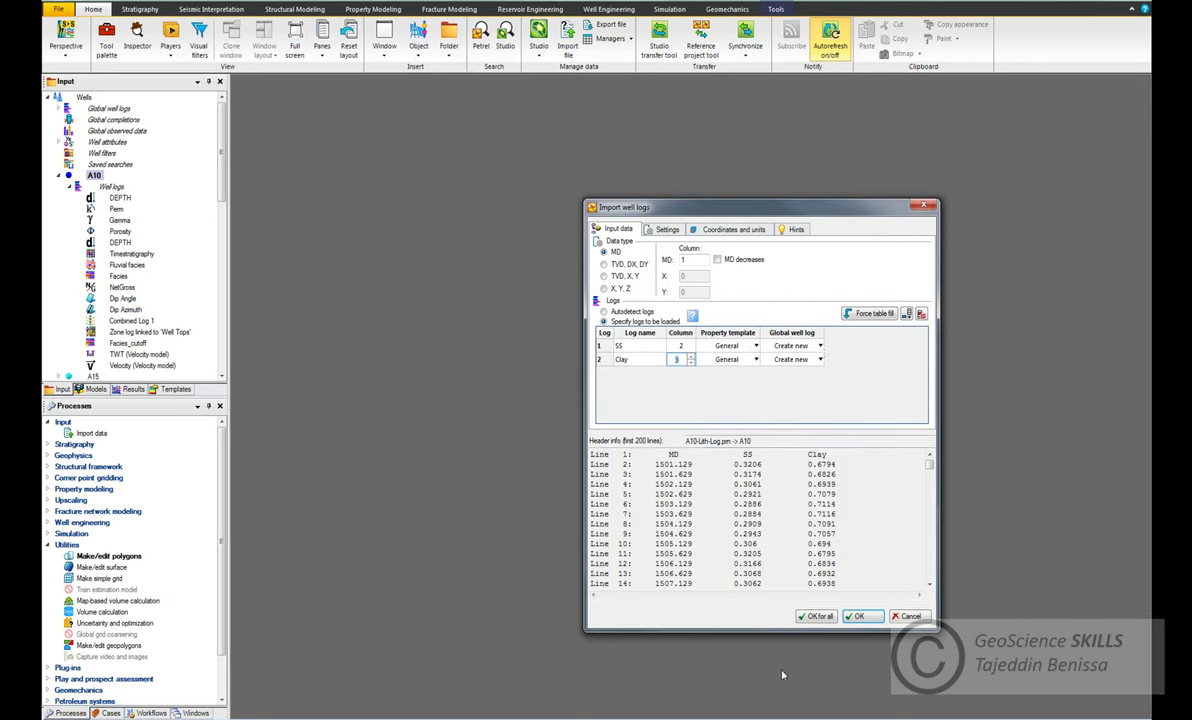
{"action": "left_click", "coordinate": [833, 619]}
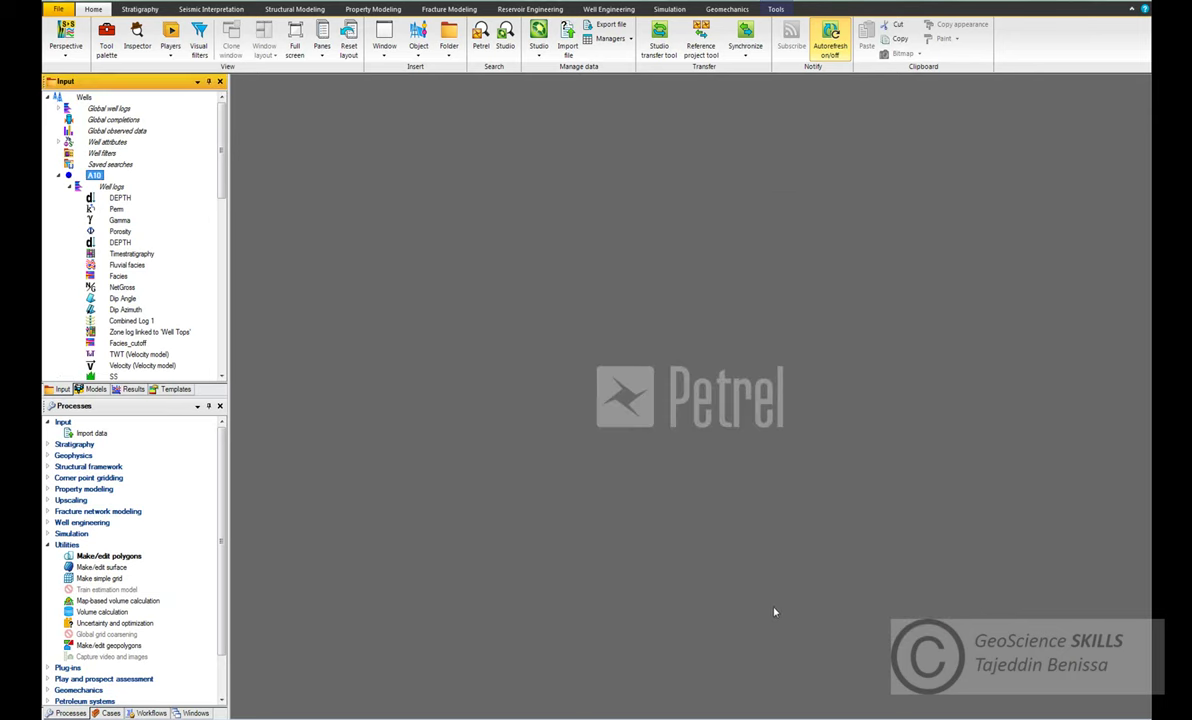
- Check well A10's logs and the global well logs for the imported SS and Clay logs
{"action": "scroll", "coordinate": [160, 275], "scroll_direction": "down", "scroll_amount": 3}
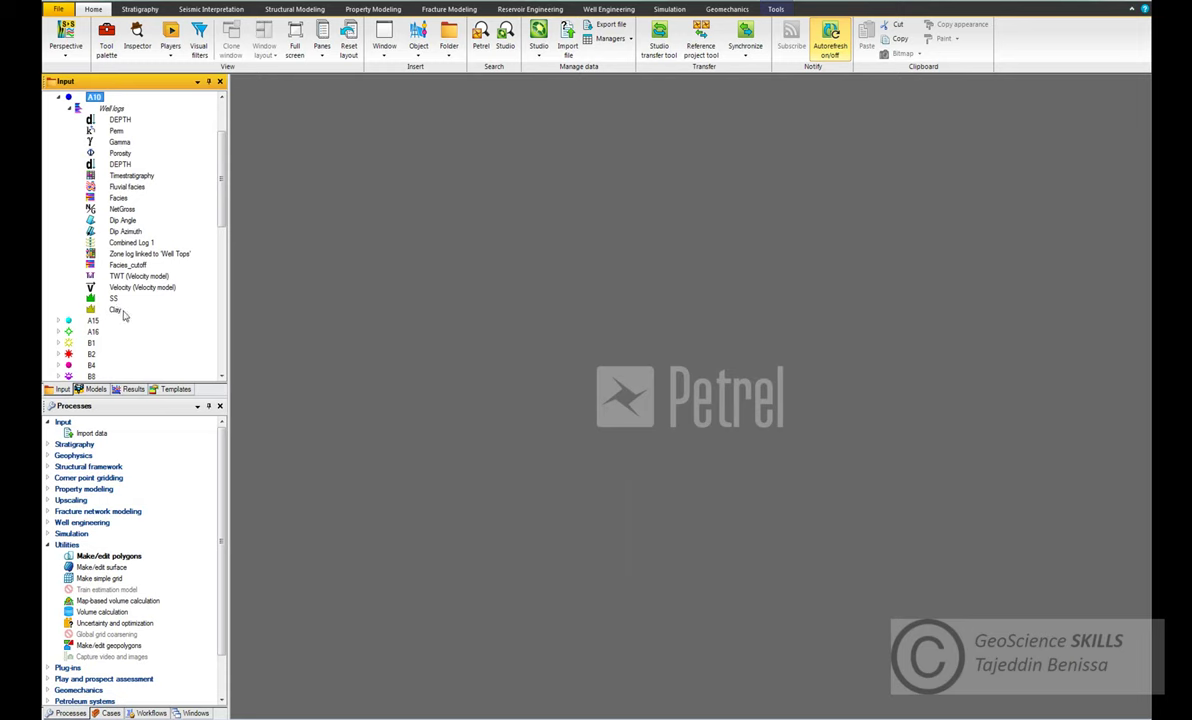
{"action": "scroll", "coordinate": [140, 321], "scroll_direction": "up", "scroll_amount": 3}
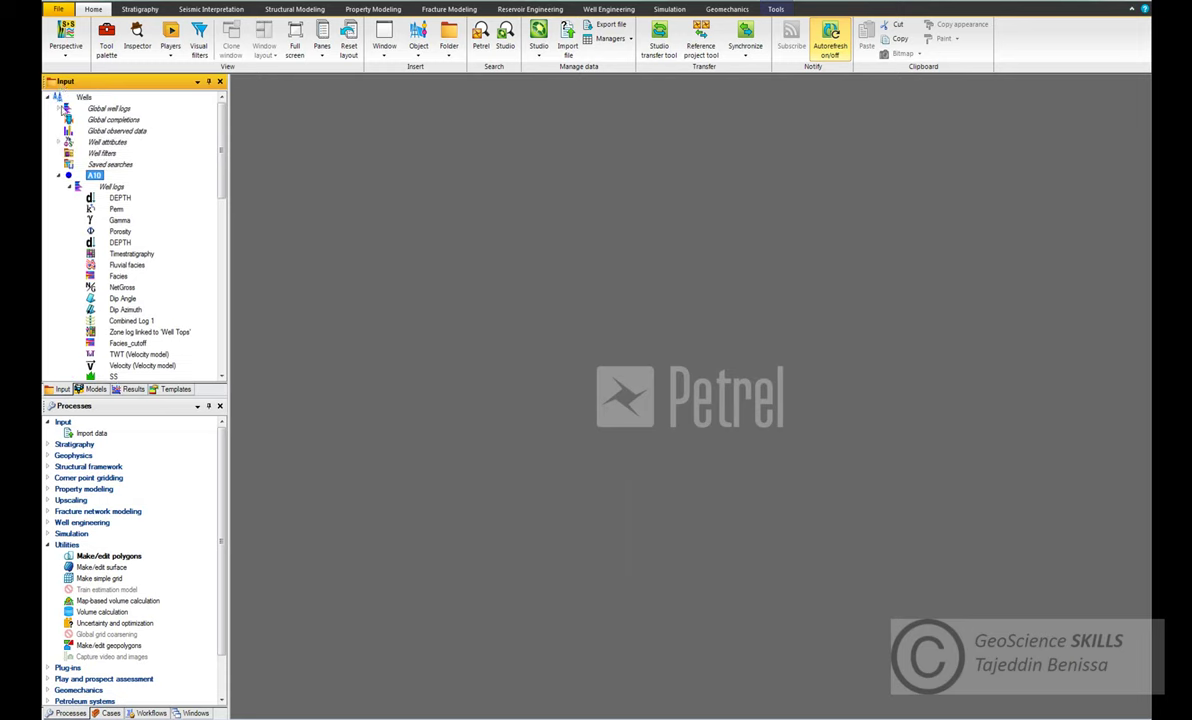
{"action": "left_click", "coordinate": [60, 108]}
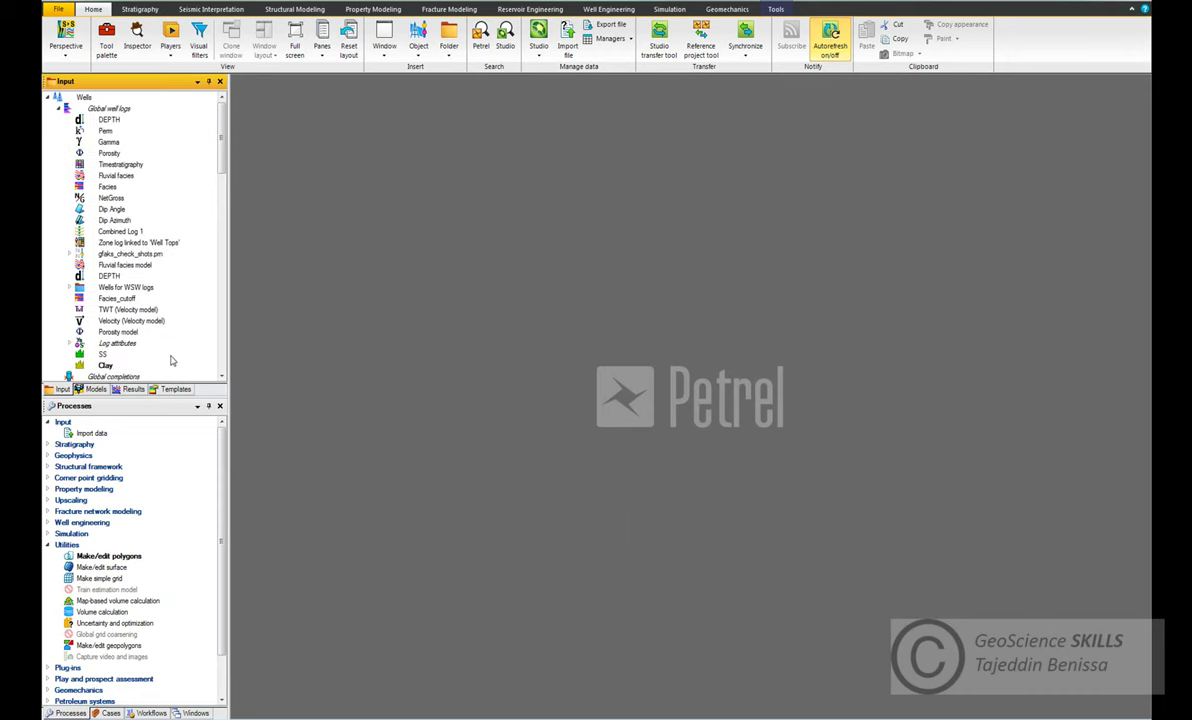
{"action": "scroll", "coordinate": [160, 338], "scroll_direction": "down", "scroll_amount": 2}
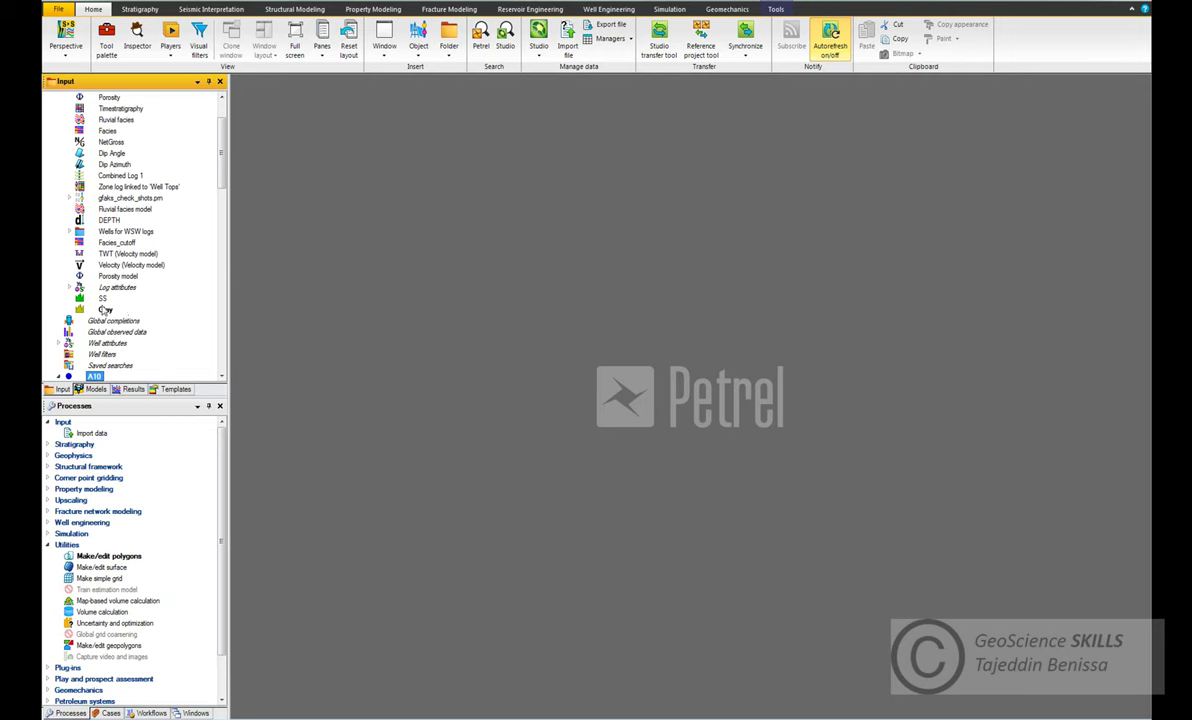
{"action": "scroll", "coordinate": [136, 311], "scroll_direction": "down", "scroll_amount": 4}
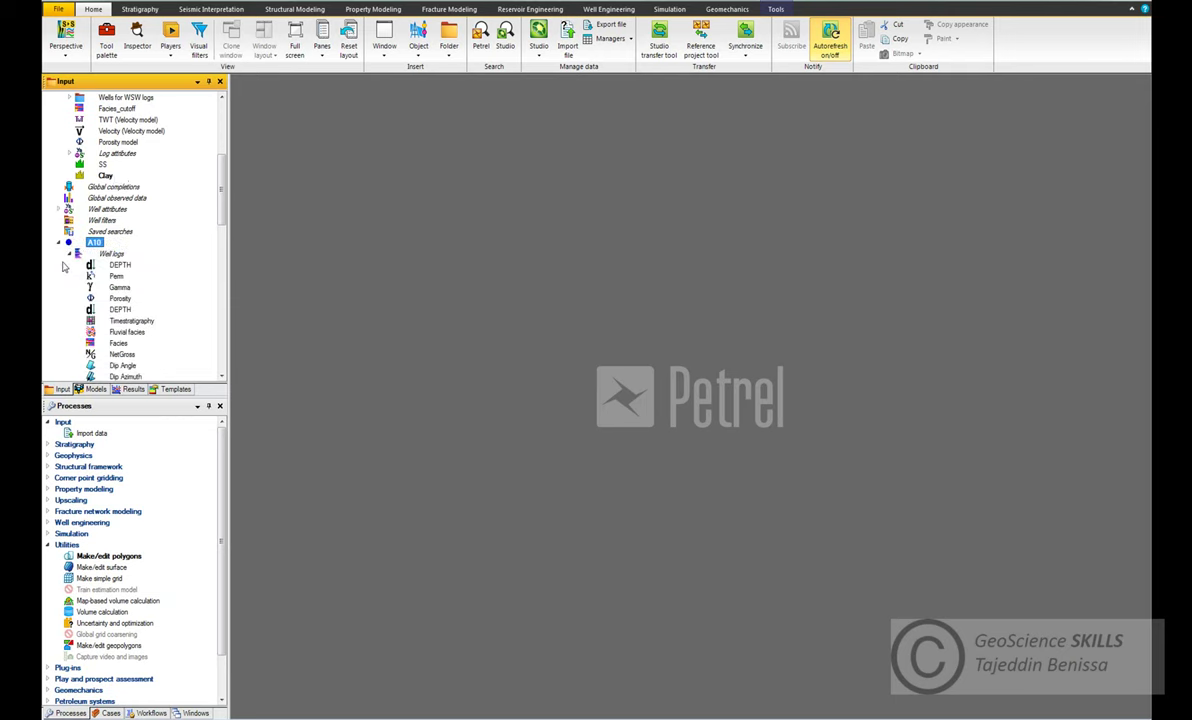
- Collapse well A10 and open A15-Lith-Log for import into well A15 as Well logs (ASCII)
{"action": "left_click", "coordinate": [58, 242]}
{"action": "left_click", "coordinate": [93, 253]}
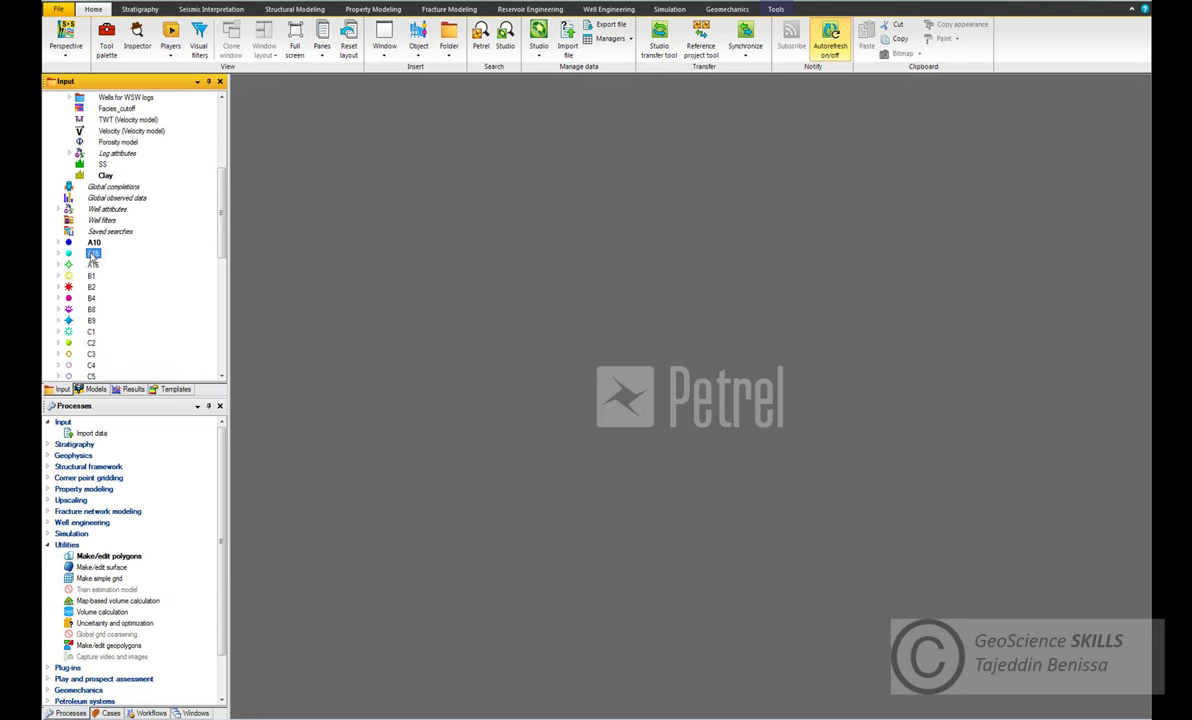
{"action": "right_click", "coordinate": [93, 254]}
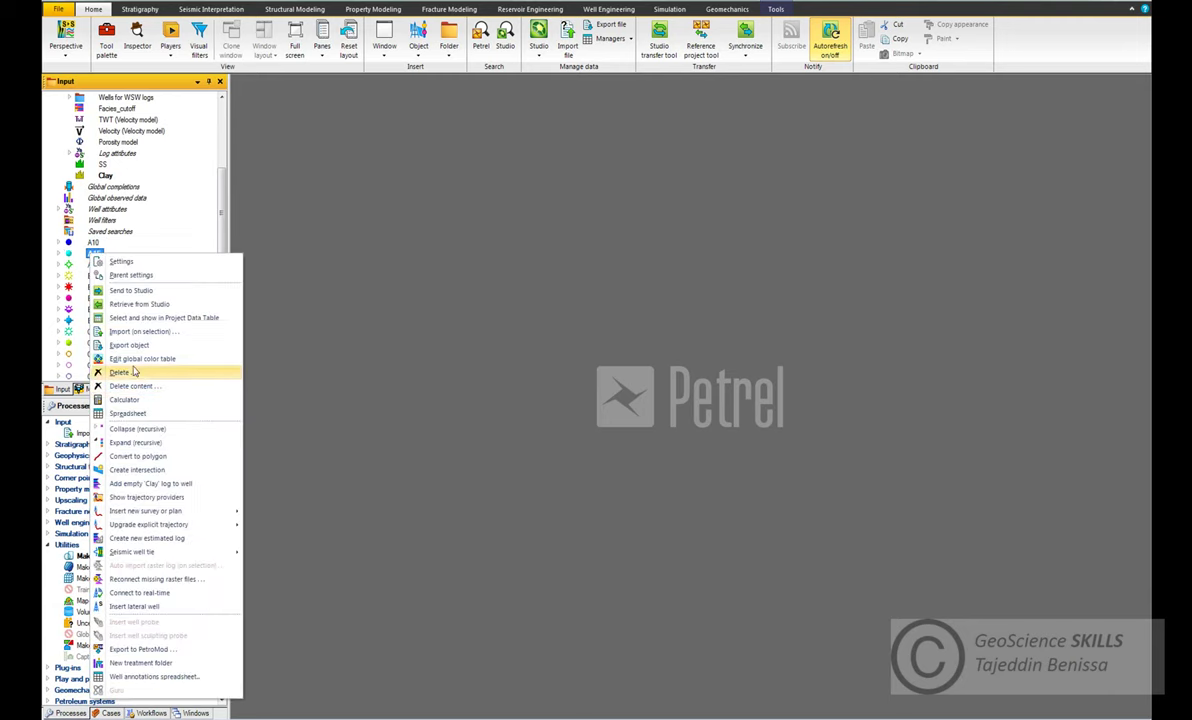
{"action": "left_click", "coordinate": [140, 331]}
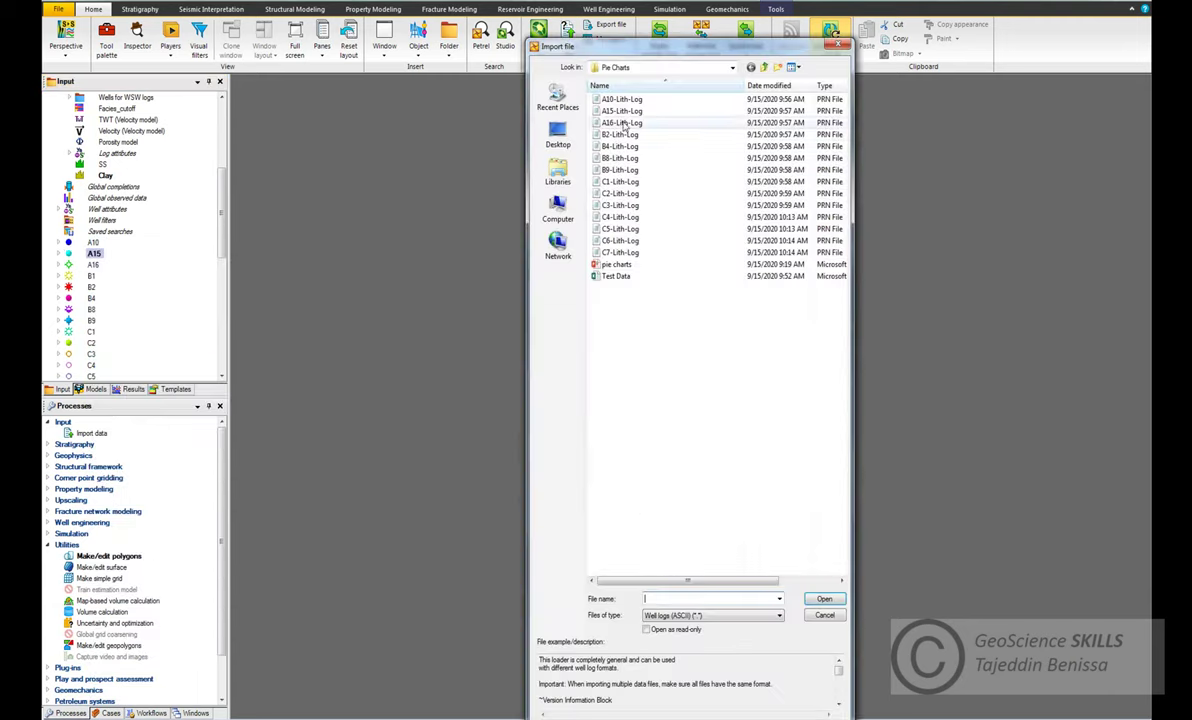
{"action": "double_click", "coordinate": [620, 111]}
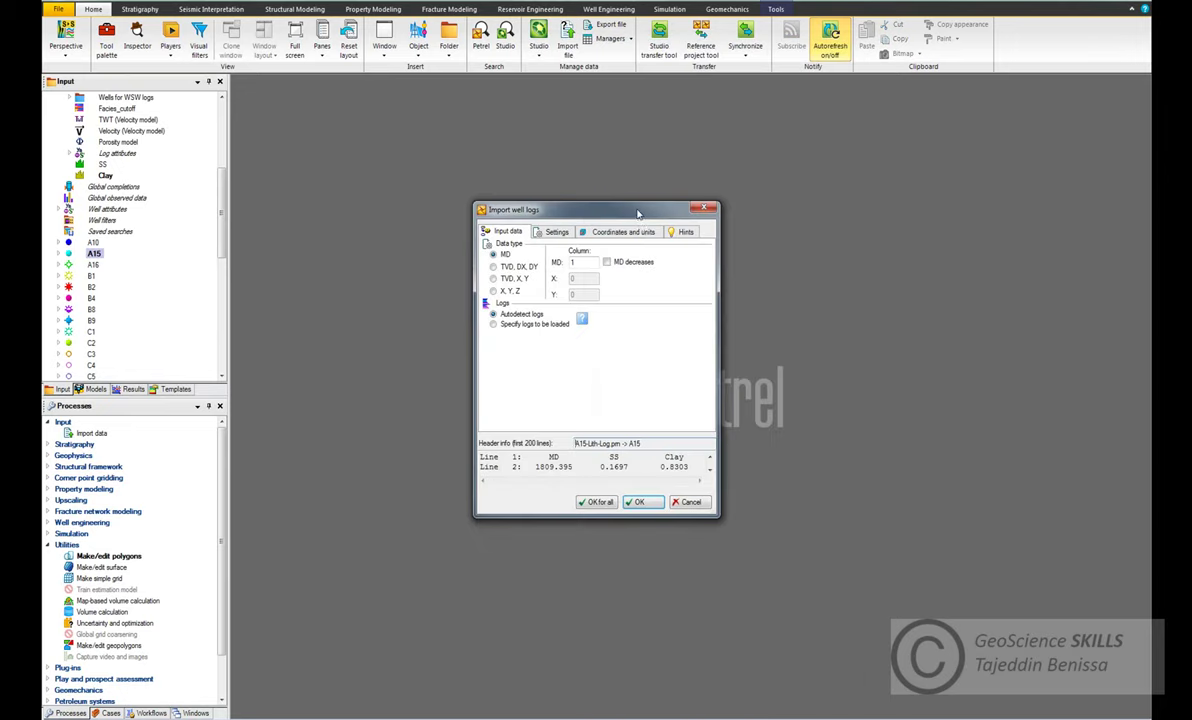
- Set the A15 import to specify the logs to be loaded, and add two log rows
{"action": "left_click_drag", "start_coordinate": [637, 213], "coordinate": [779, 127]}
{"action": "left_click", "coordinate": [635, 238]}
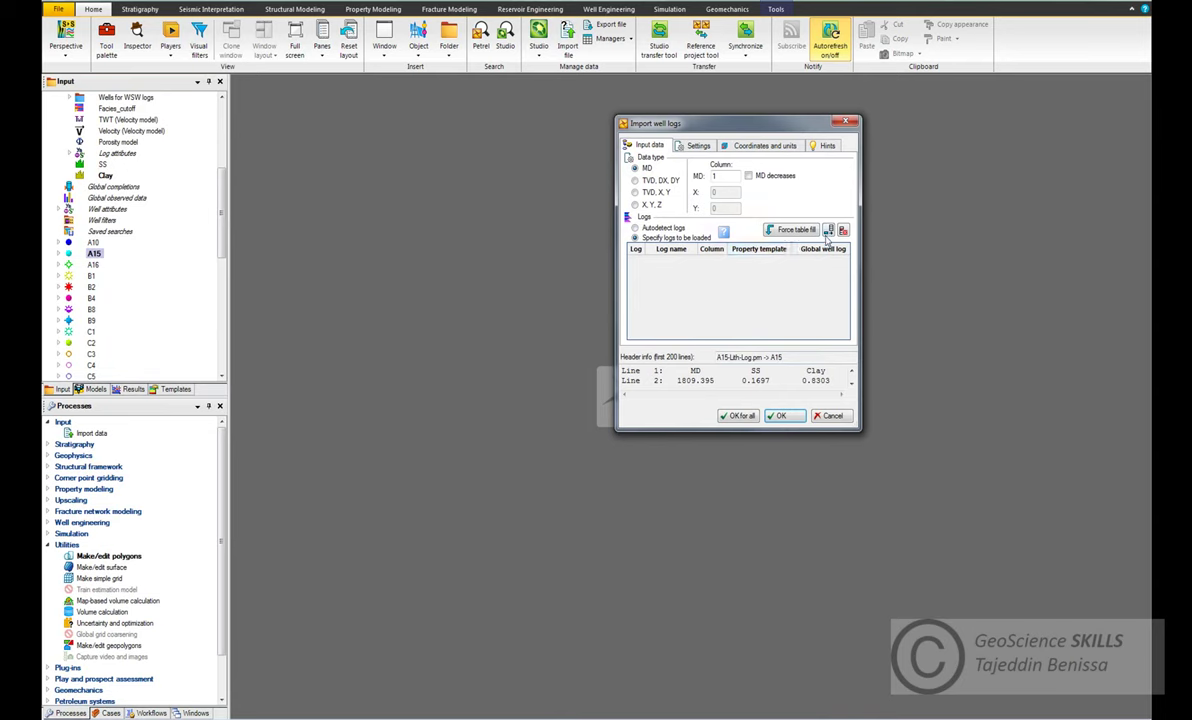
{"action": "left_click", "coordinate": [772, 229]}
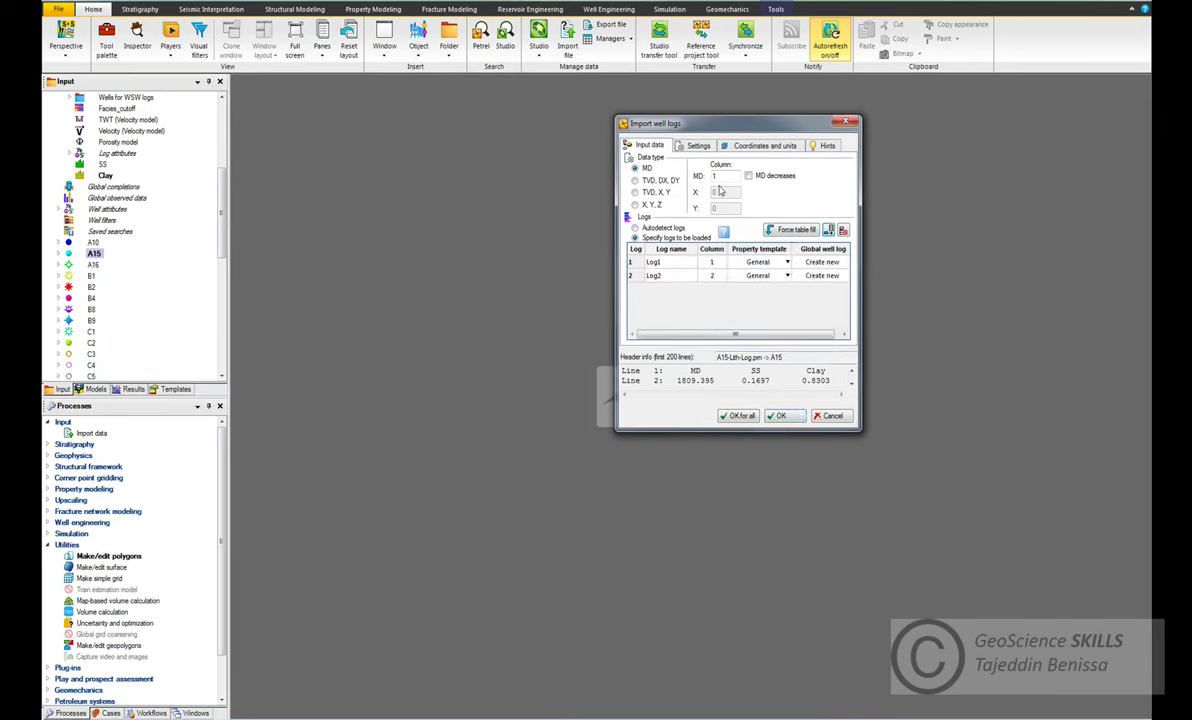
- Name the two logs SS from column 2 and Clay from column 3, and import them into well A15
{"action": "double_click", "coordinate": [676, 263]}
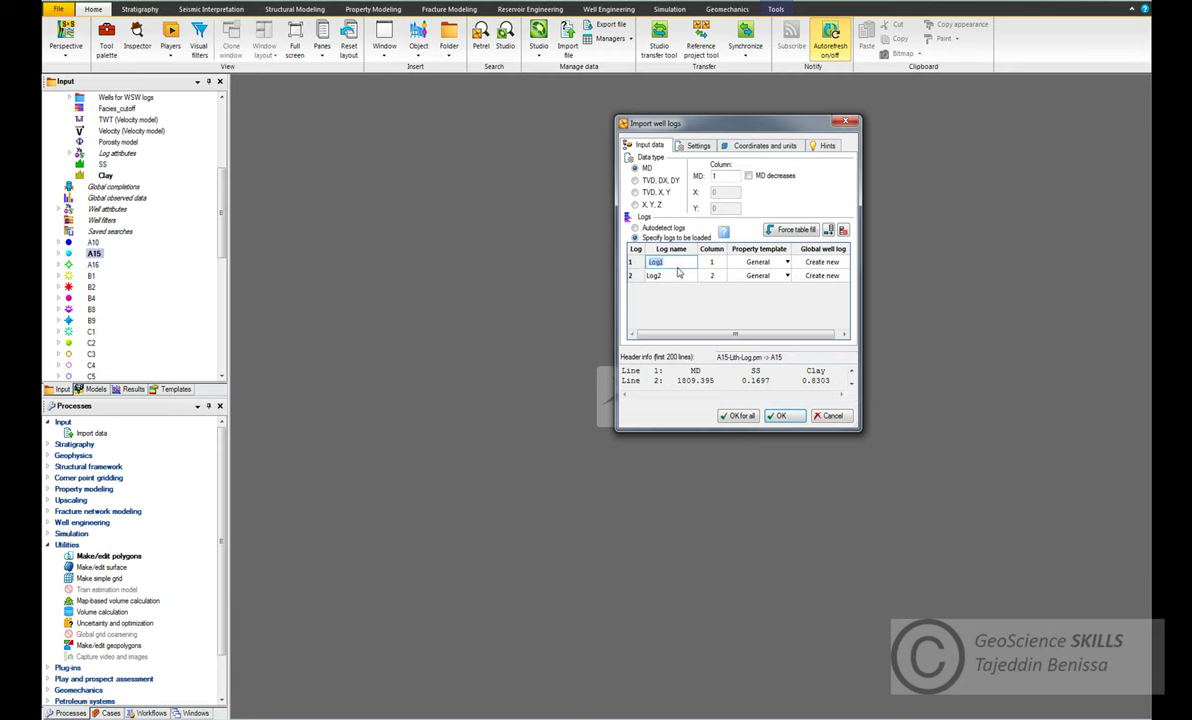
{"action": "type", "text": "SS"}
{"action": "left_click", "coordinate": [712, 262]}
{"action": "type", "text": "2"}
{"action": "double_click", "coordinate": [676, 276]}
{"action": "left_click", "coordinate": [712, 276]}
{"action": "type", "text": "3"}
{"action": "left_click", "coordinate": [743, 417]}
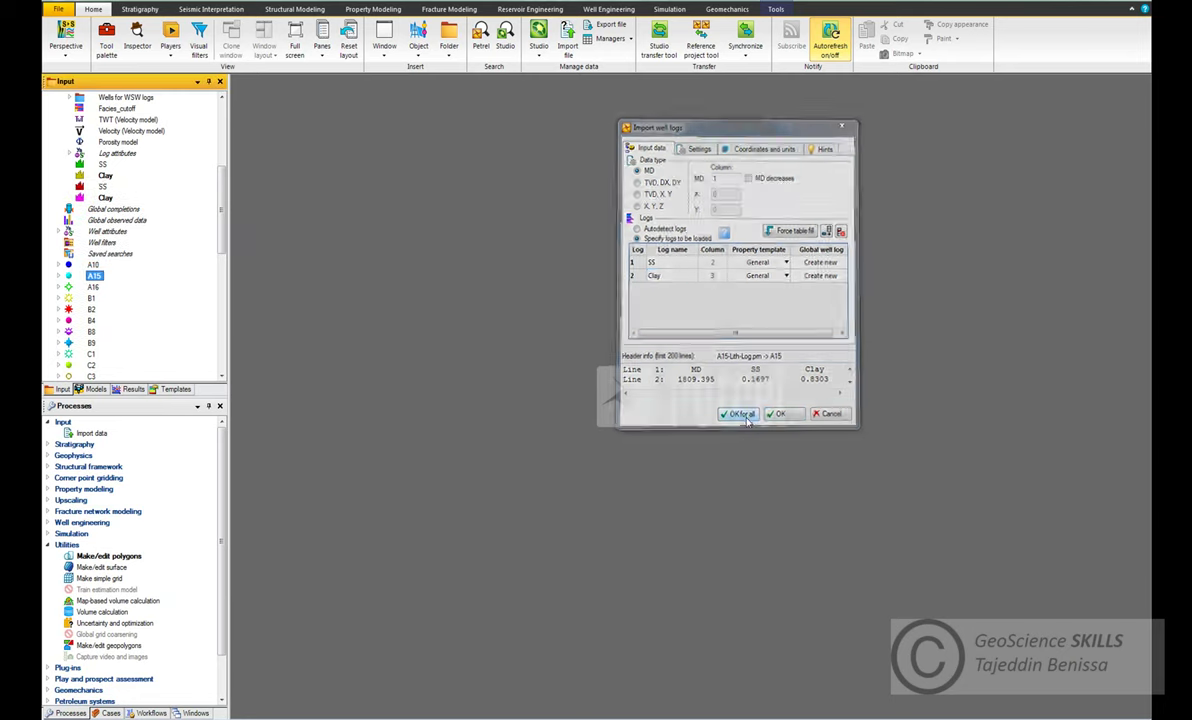
- Check well A15's log list for the imported SS and Clay logs, and collapse the well
{"action": "left_click", "coordinate": [58, 275]}
{"action": "scroll", "coordinate": [118, 292], "scroll_direction": "down", "scroll_amount": 3}
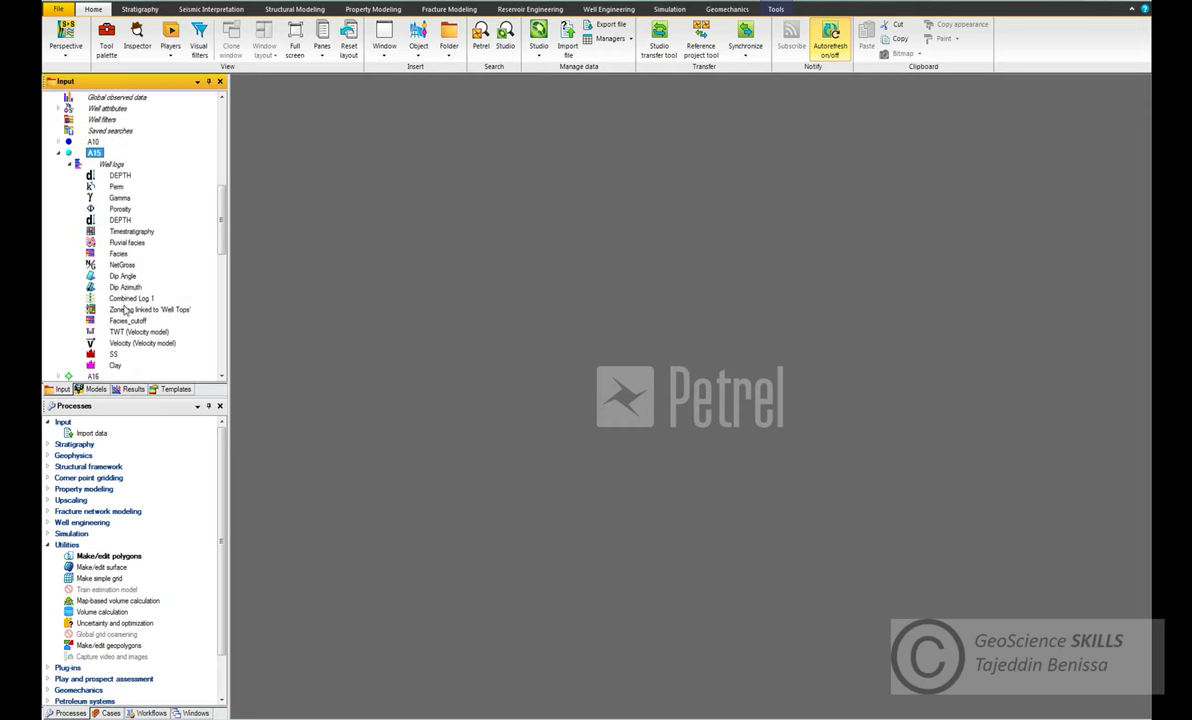
{"action": "scroll", "coordinate": [100, 178], "scroll_direction": "up", "scroll_amount": 2}
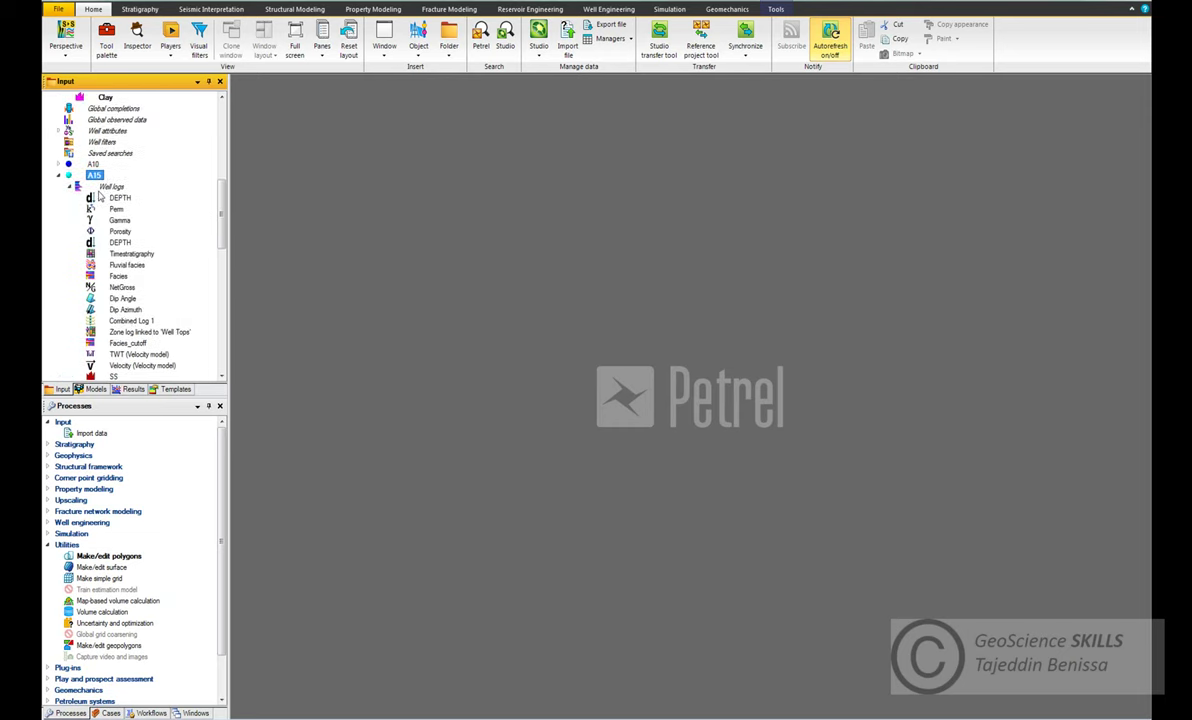
{"action": "scroll", "coordinate": [120, 211], "scroll_direction": "up", "scroll_amount": 3}
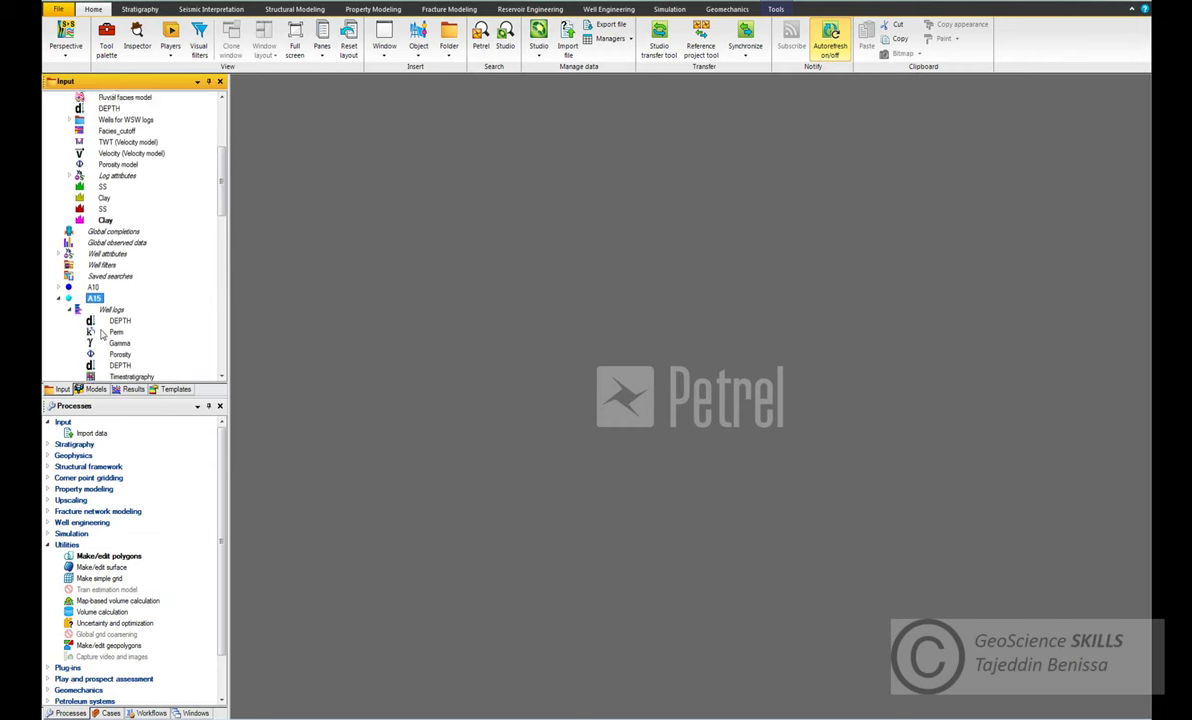
{"action": "left_click", "coordinate": [58, 298]}
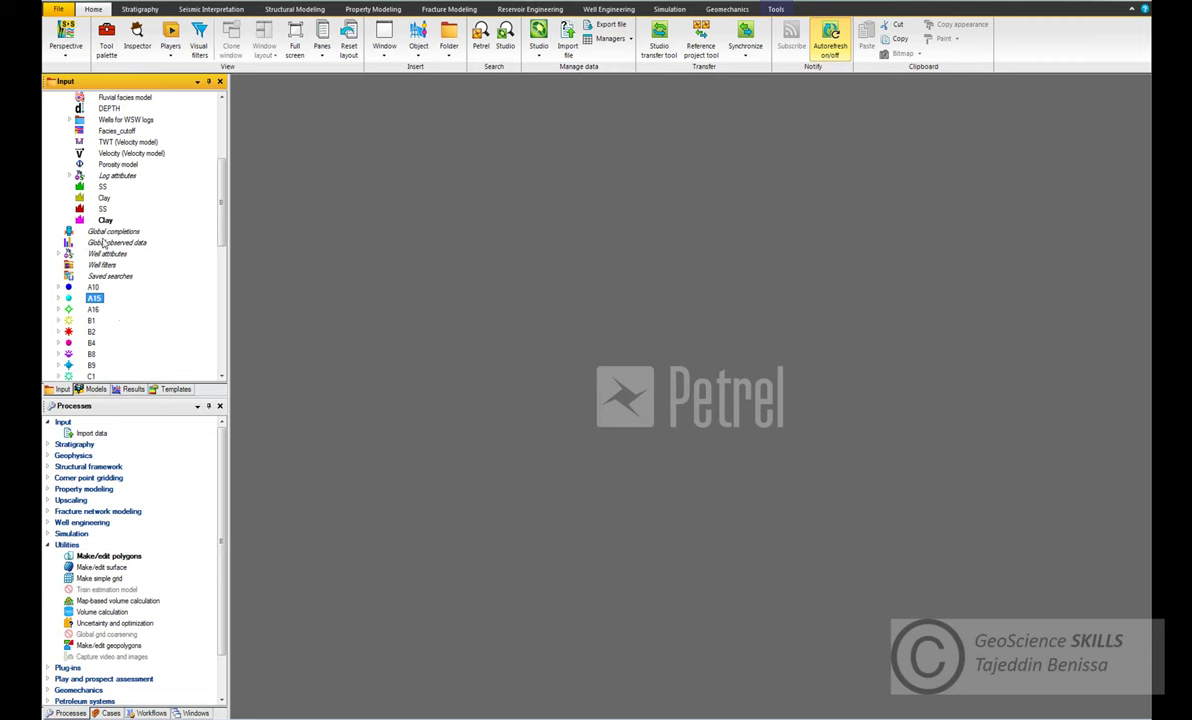
- Examine the two pairs of SS and Clay entries in the global well logs against well A15
{"action": "left_click", "coordinate": [104, 196]}
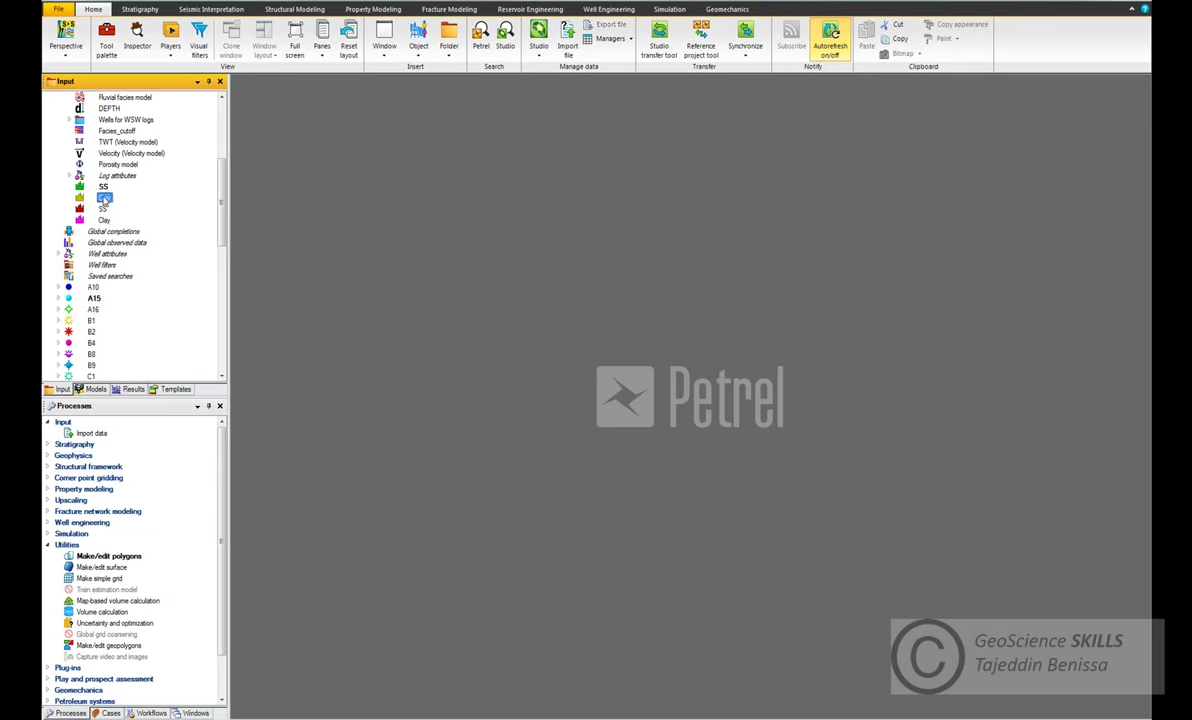
{"action": "left_click", "coordinate": [103, 186]}
{"action": "left_click", "coordinate": [103, 208]}
{"action": "left_click", "coordinate": [104, 219]}
{"action": "left_click", "coordinate": [92, 298]}
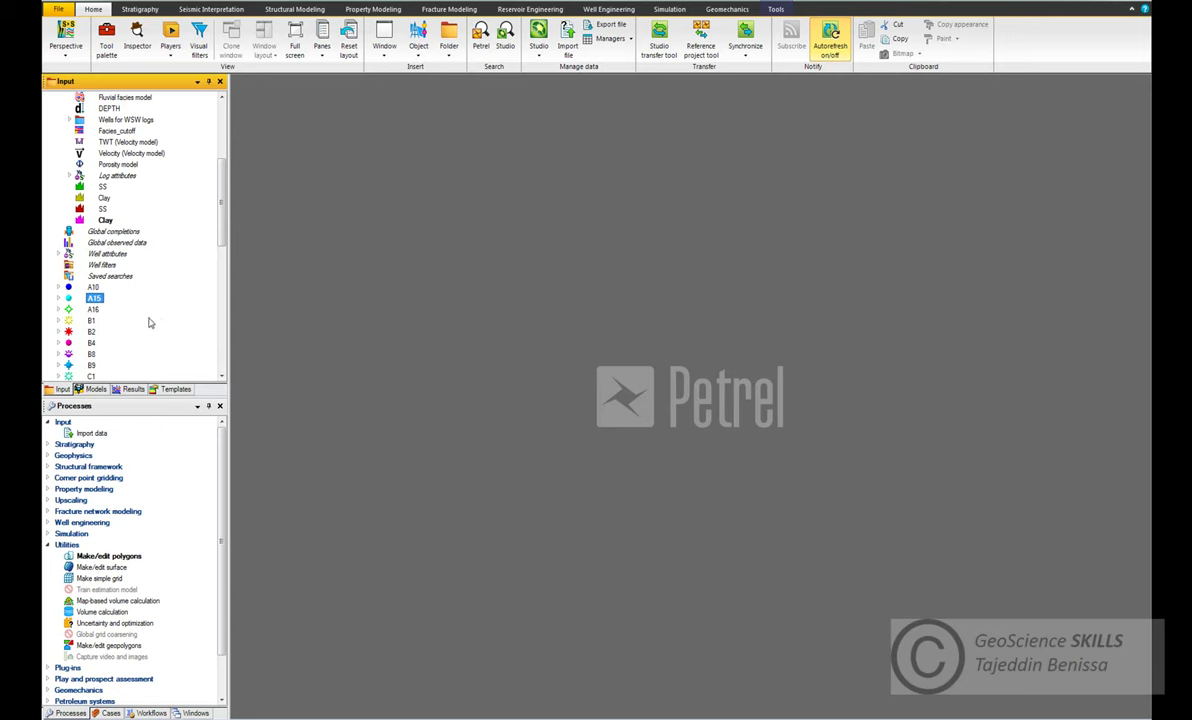
{"action": "left_click", "coordinate": [105, 197]}
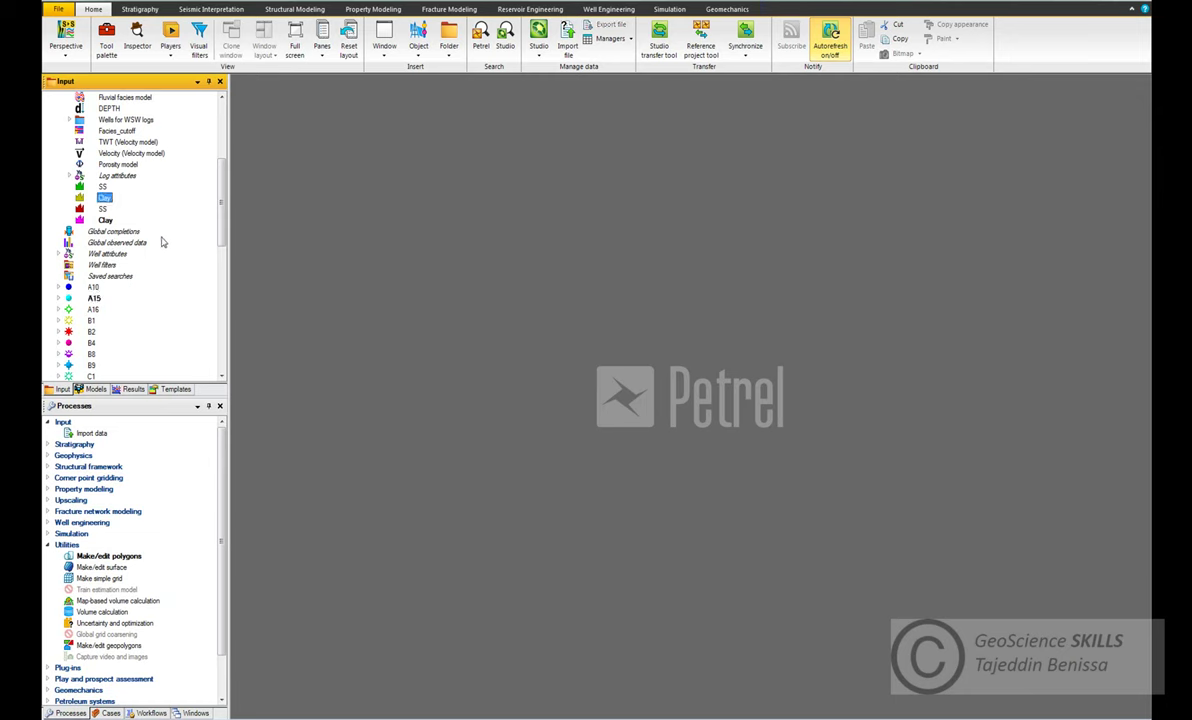
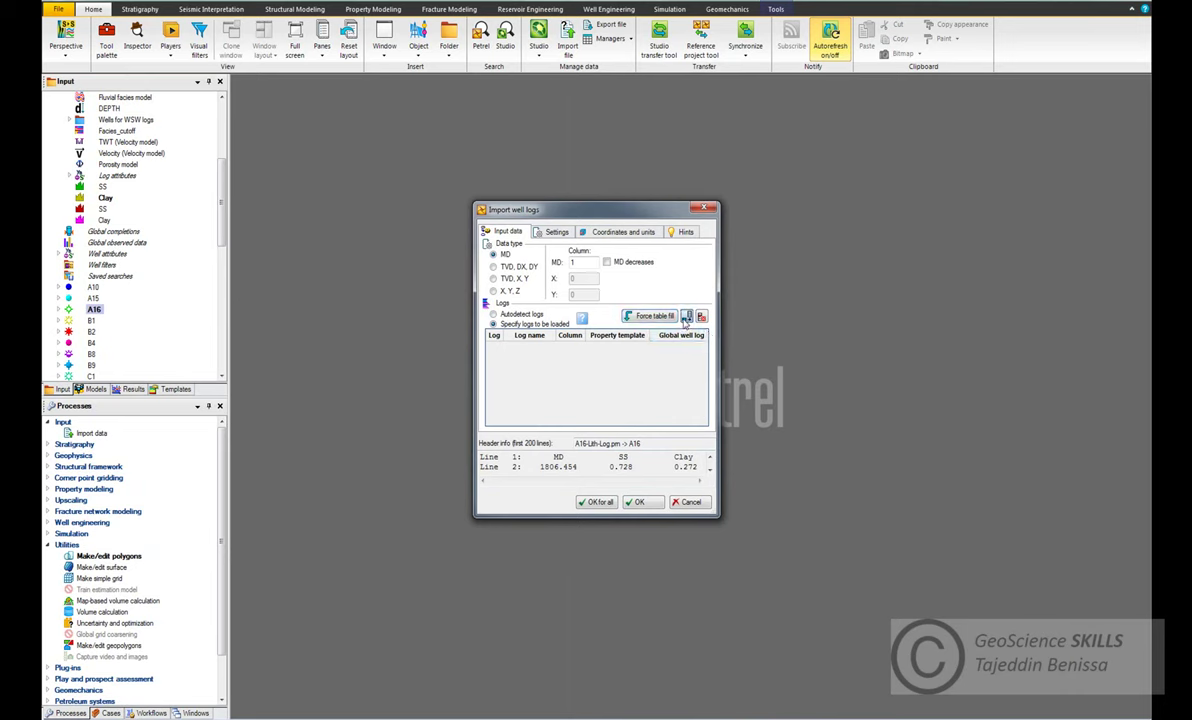
- Name the two logs SS from column 2 and Clay from column 3, and import them into well A16
{"action": "left_click", "coordinate": [530, 349]}
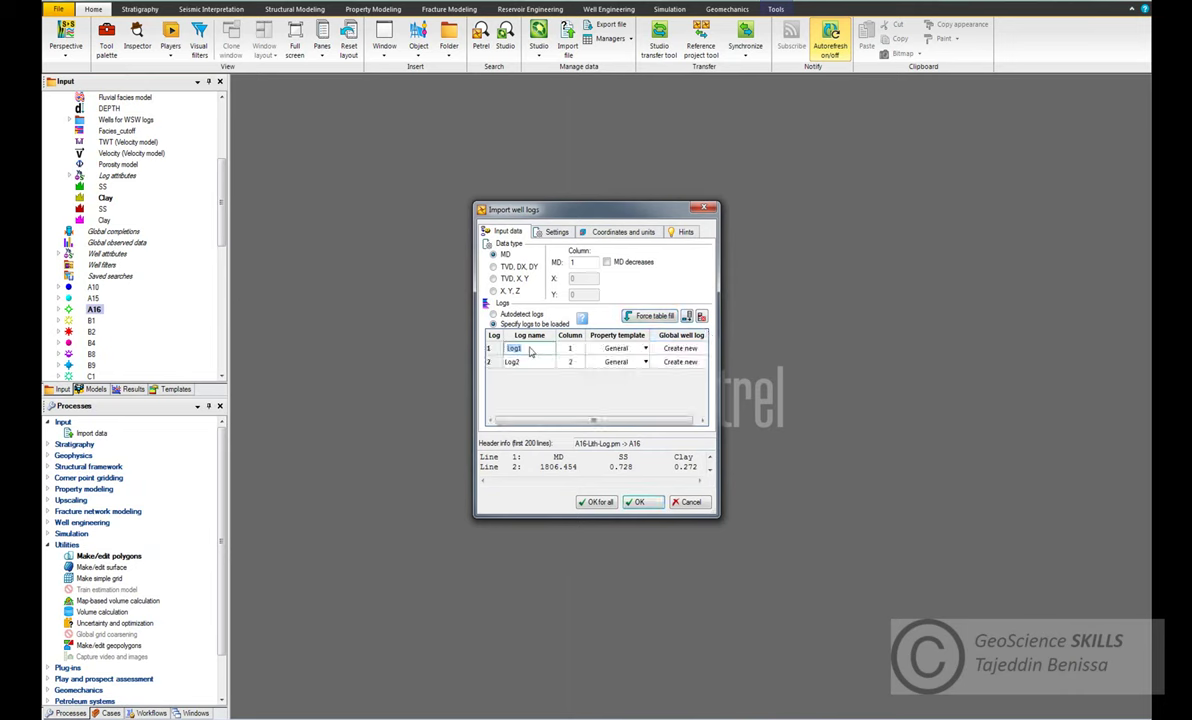
{"action": "type", "text": "SS"}
{"action": "left_click", "coordinate": [530, 362]}
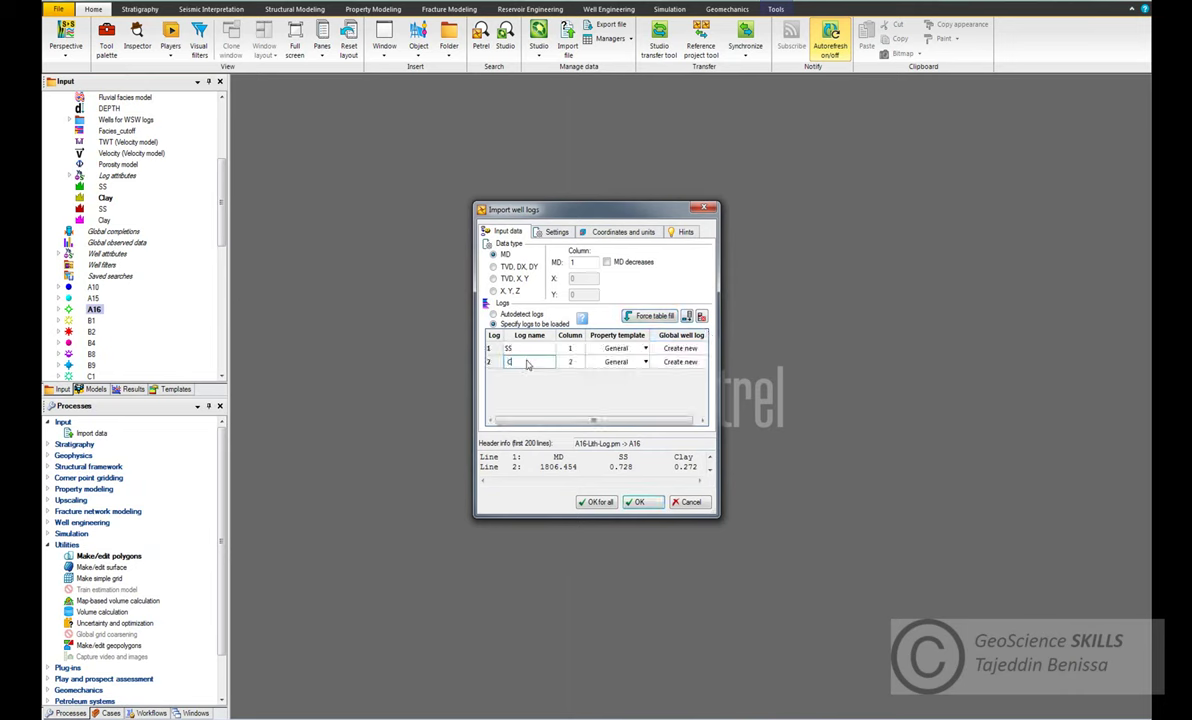
{"action": "left_click", "coordinate": [567, 348]}
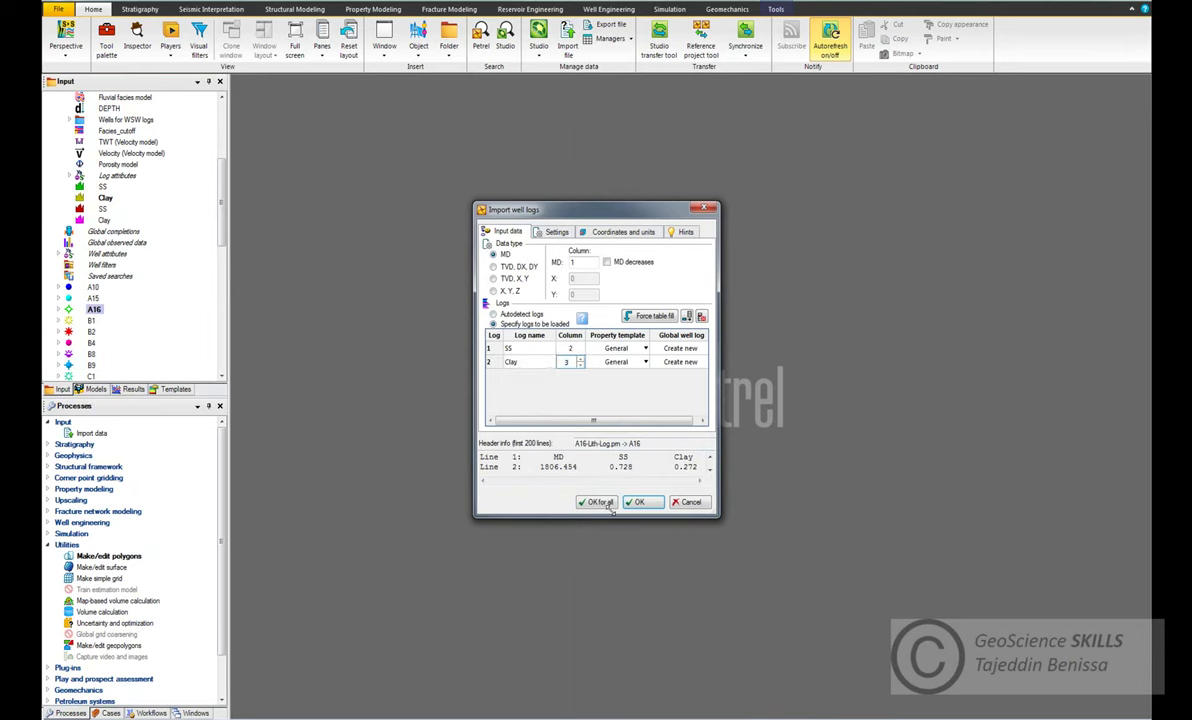
{"action": "left_click", "coordinate": [612, 502]}
- Open C6-Lith-Log for import into well C6 as Well logs (ASCII)
{"action": "scroll", "coordinate": [195, 335], "scroll_direction": "down", "scroll_amount": 8}
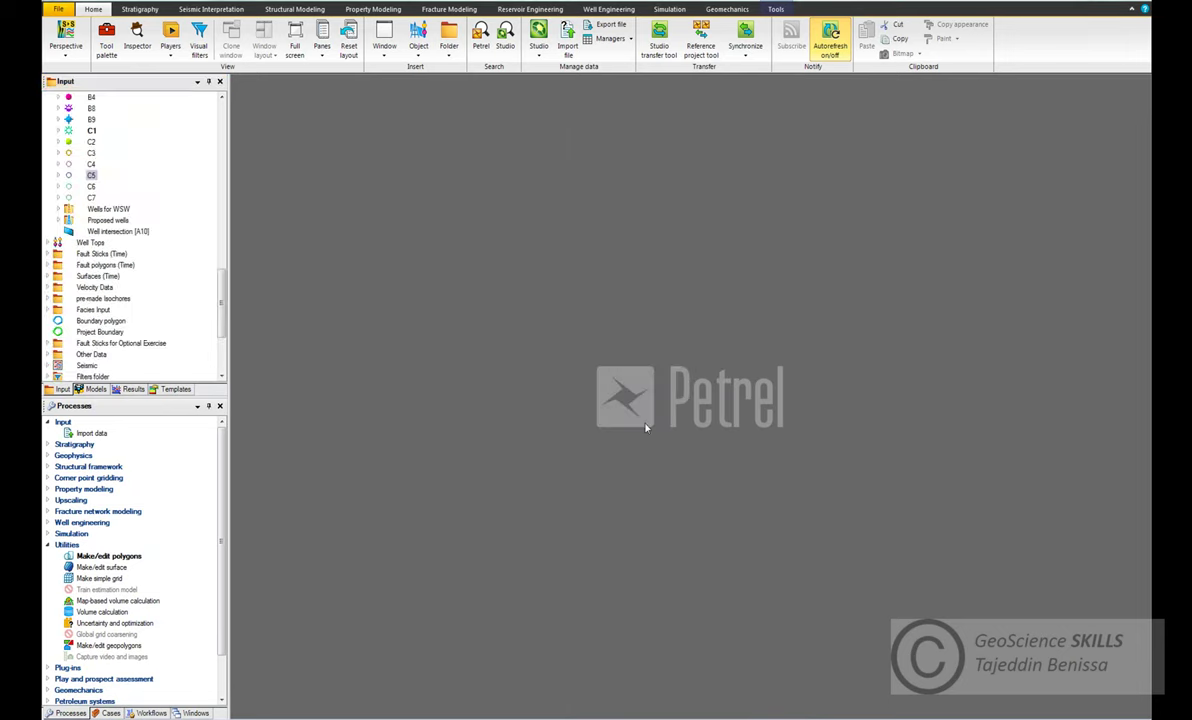
{"action": "left_click", "coordinate": [91, 188]}
{"action": "left_click", "coordinate": [91, 188]}
{"action": "right_click", "coordinate": [92, 193]}
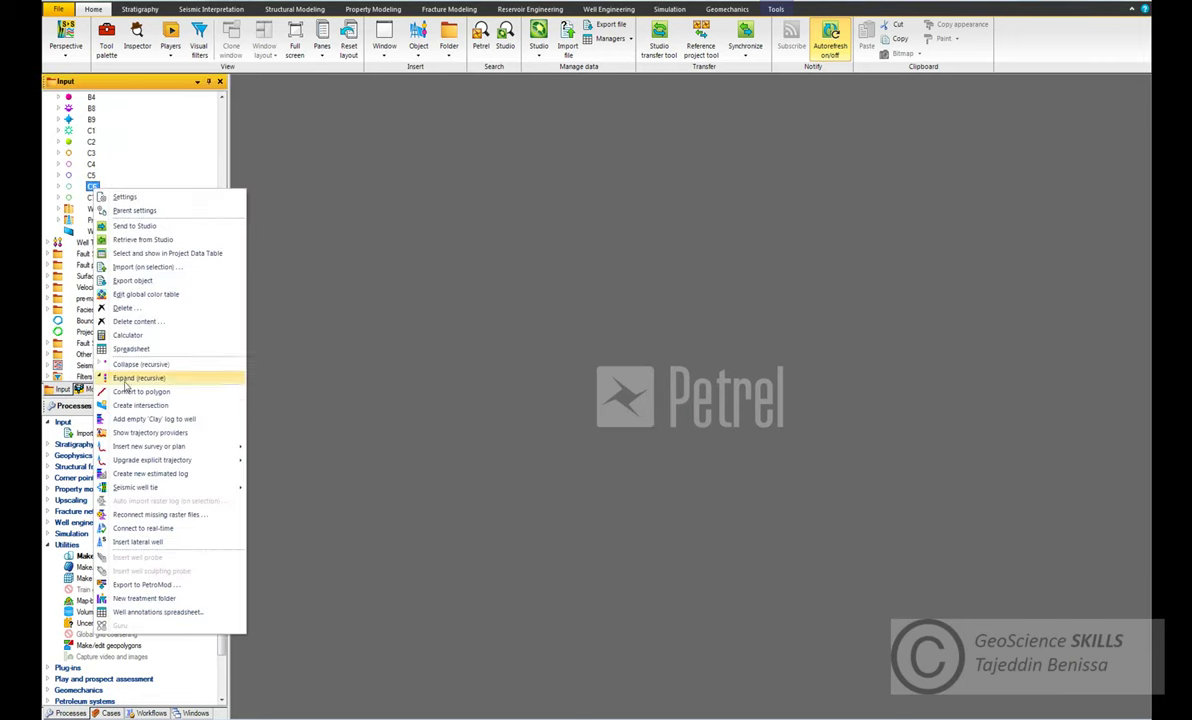
{"action": "left_click", "coordinate": [150, 268]}
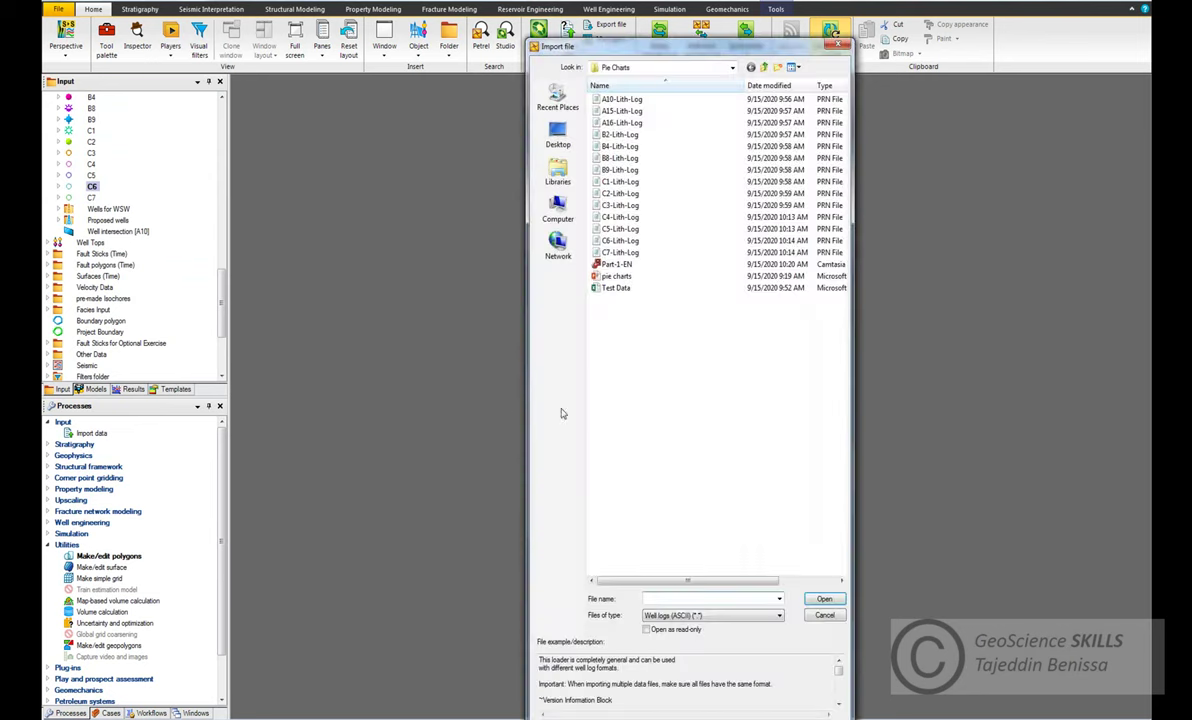
{"action": "left_click", "coordinate": [620, 241]}
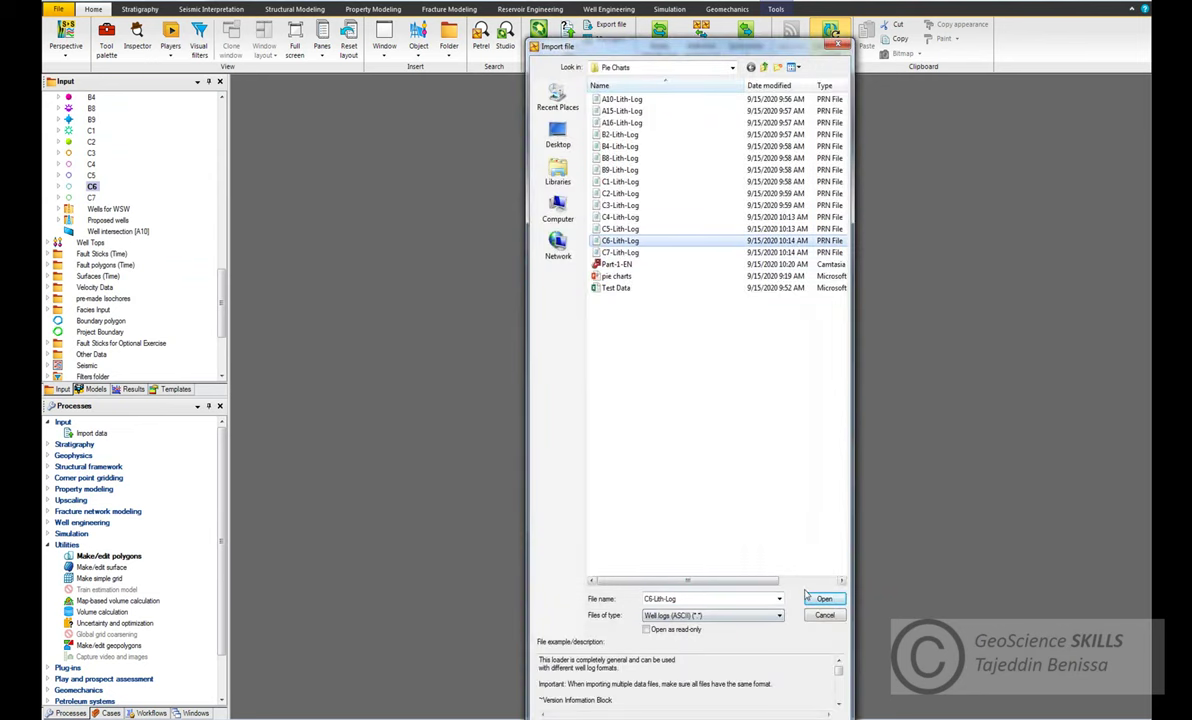
{"action": "left_click", "coordinate": [824, 598]}
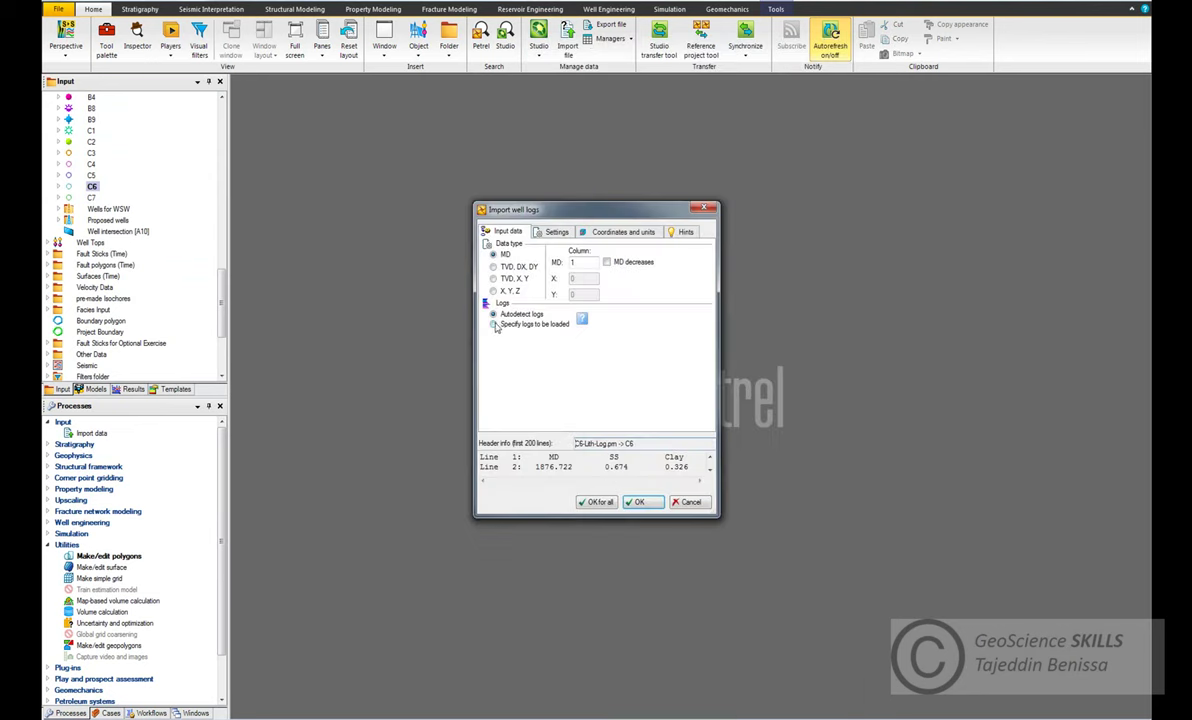
- Specify two logs for well C6, SS from column 2 and Clay from column 3, and import them
{"action": "left_click", "coordinate": [493, 323]}
{"action": "left_click", "coordinate": [688, 317]}
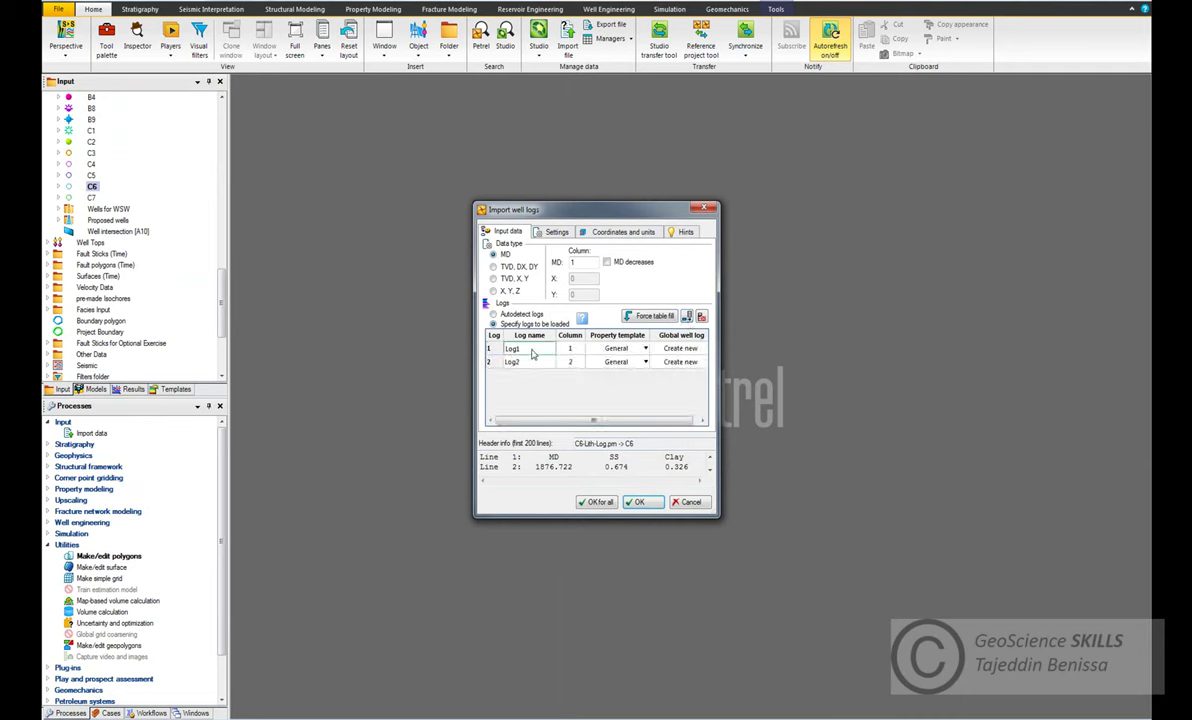
{"action": "type", "text": "SS"}
{"action": "key", "text": "Return"}
{"action": "left_click", "coordinate": [573, 354]}
{"action": "type", "text": "2"}
{"action": "key", "text": "Return"}
{"action": "type", "text": "3"}
{"action": "left_click", "coordinate": [594, 503]}
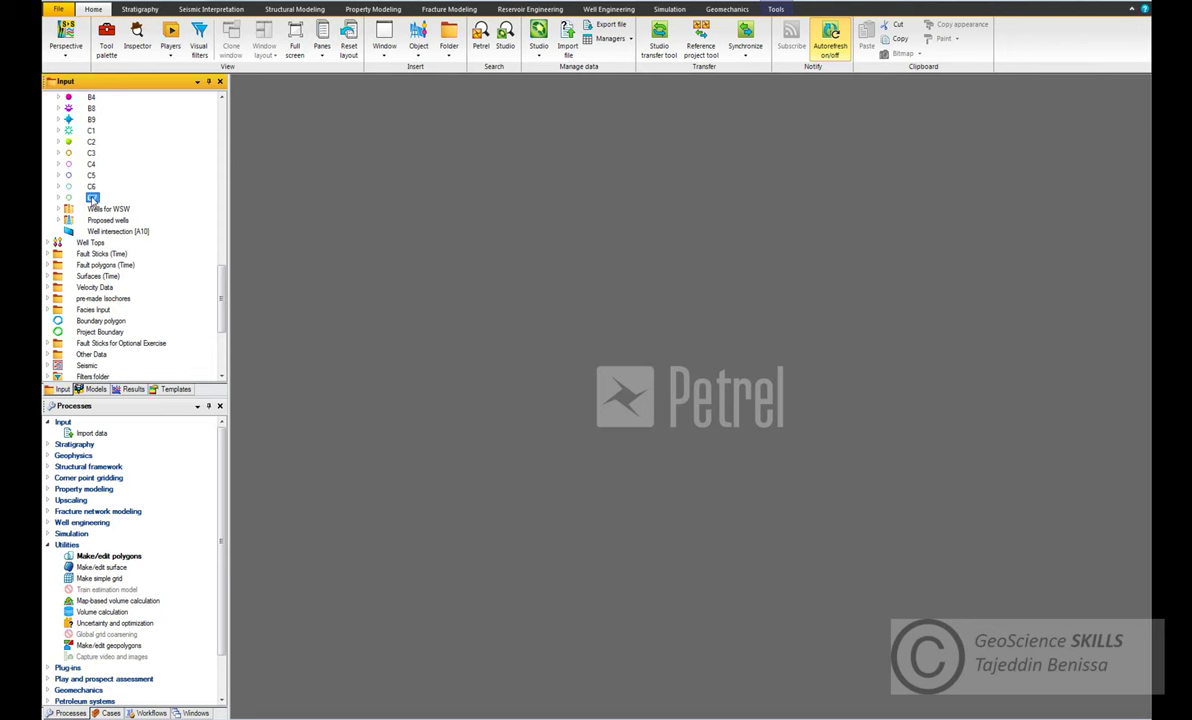
- Try to open C7-Lith-Log for import into well C7 as Well logs (ASCII)
{"action": "right_click", "coordinate": [92, 199]}
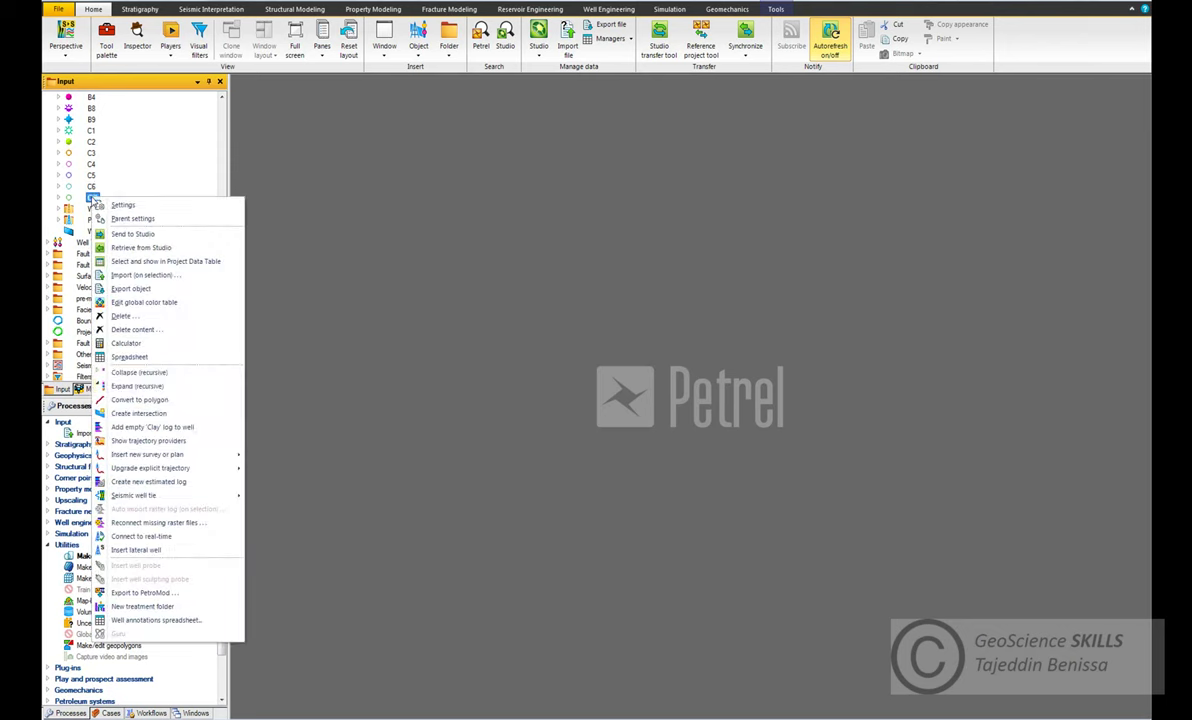
{"action": "left_click", "coordinate": [135, 275]}
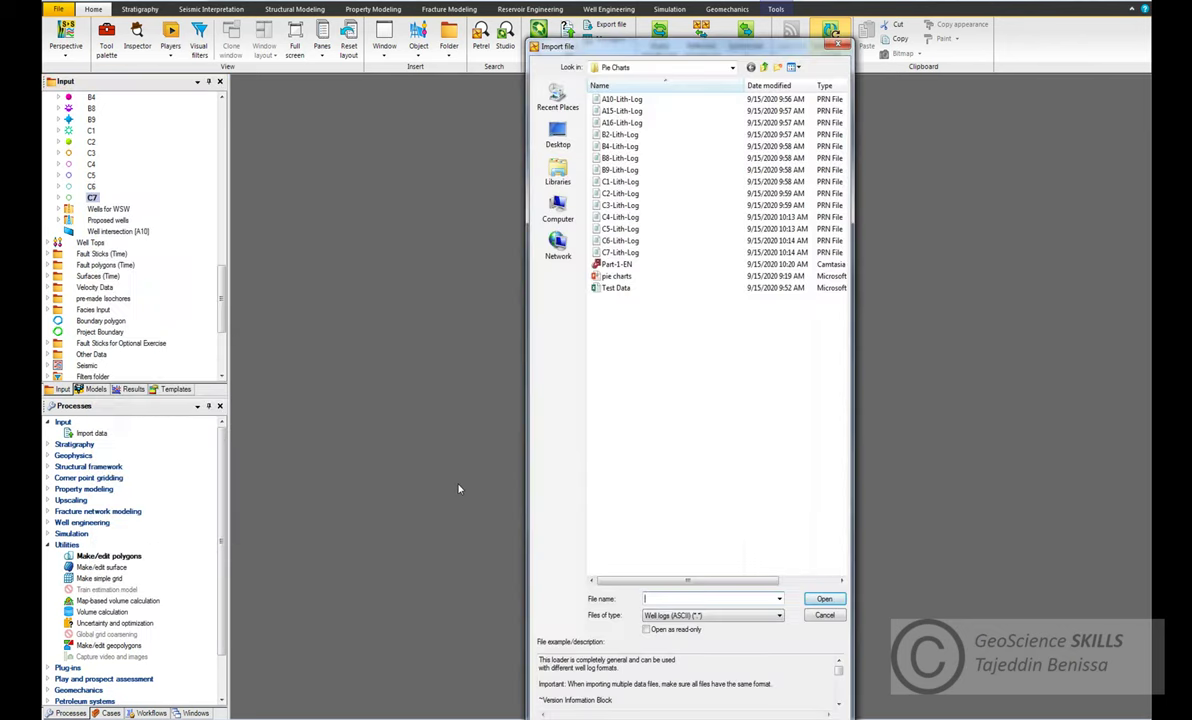
{"action": "double_click", "coordinate": [617, 264]}
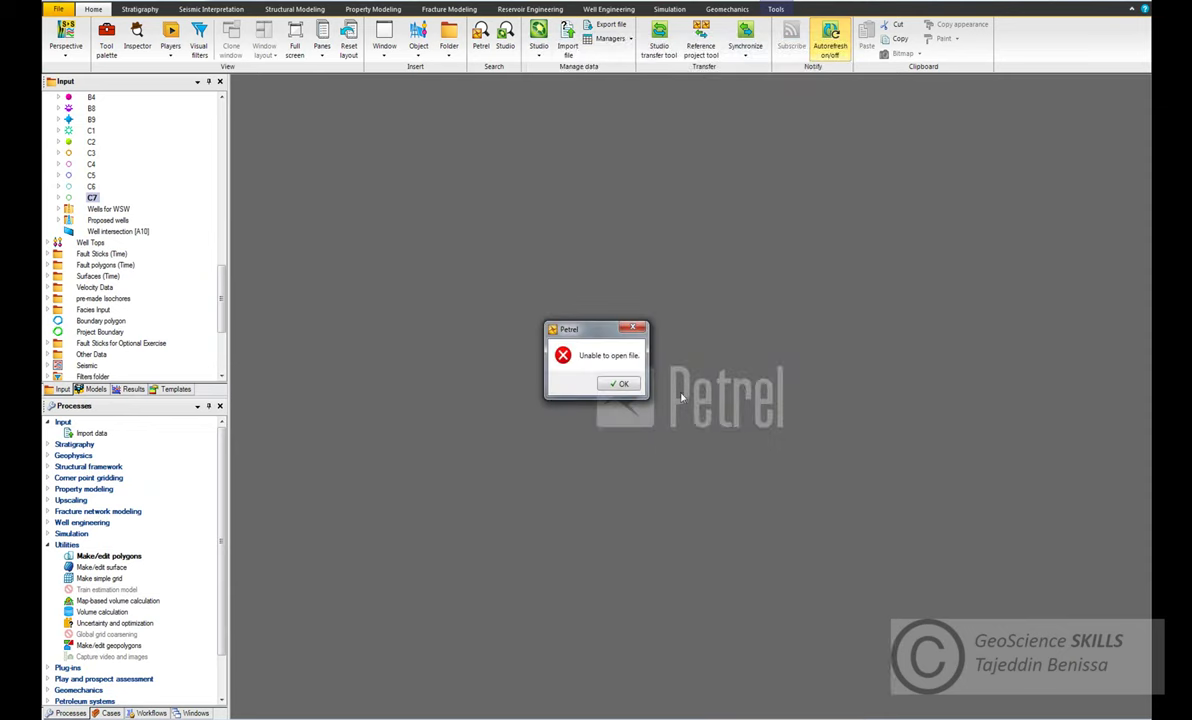
{"action": "left_click", "coordinate": [621, 386]}
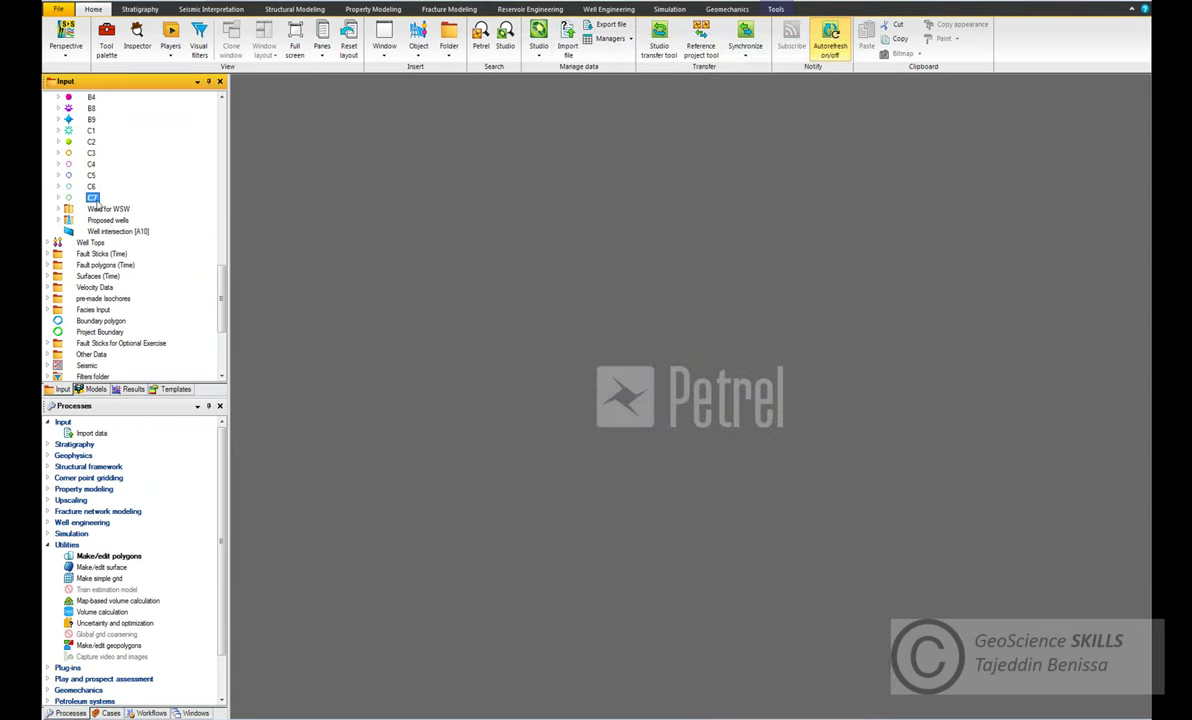
{"action": "right_click", "coordinate": [93, 200]}
{"action": "left_click", "coordinate": [135, 275]}
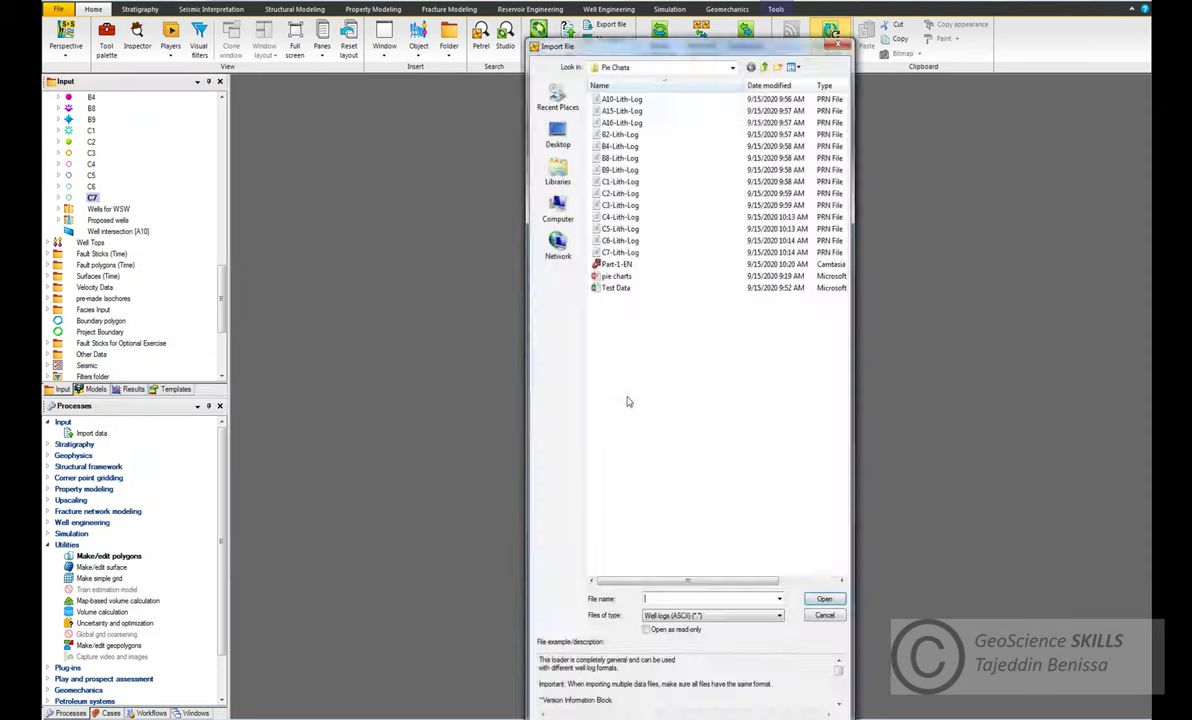
{"action": "left_click", "coordinate": [621, 253]}
{"action": "left_click", "coordinate": [813, 598]}
{"action": "left_click", "coordinate": [619, 384]}
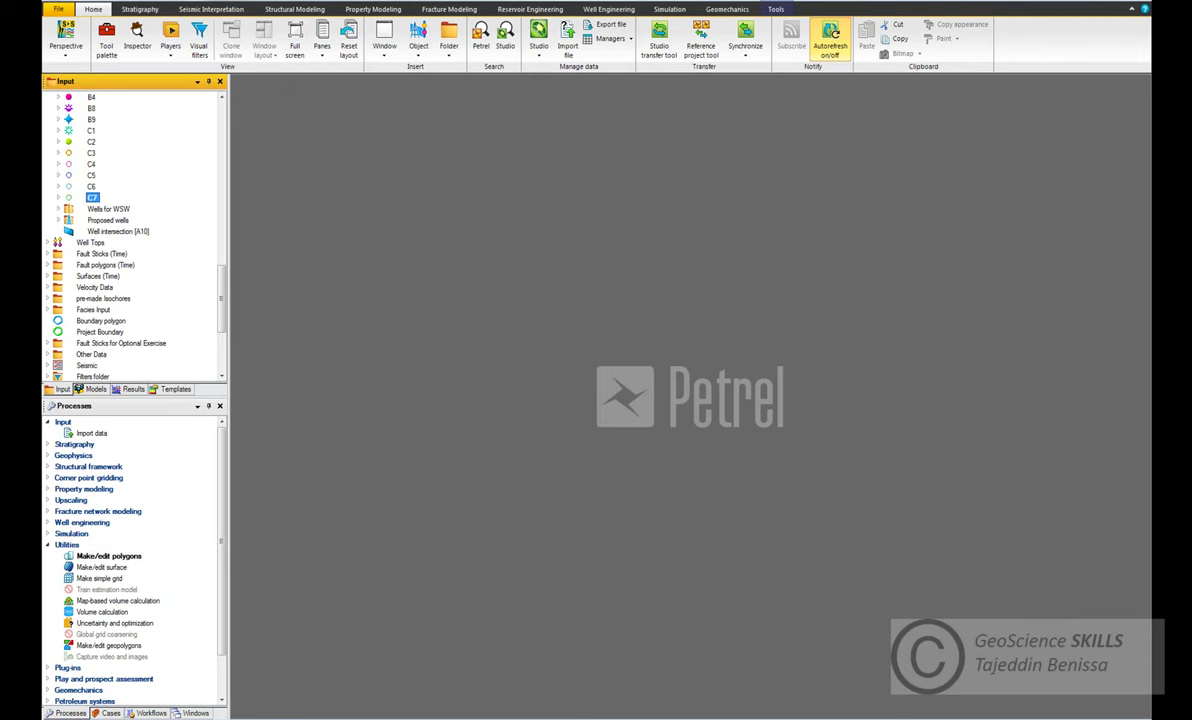
- Switch to the Pie Charts folder and open C7-Lith-Log in Notepad to examine its MD, SS and Clay columns
{"action": "key", "text": "alt+Tab"}
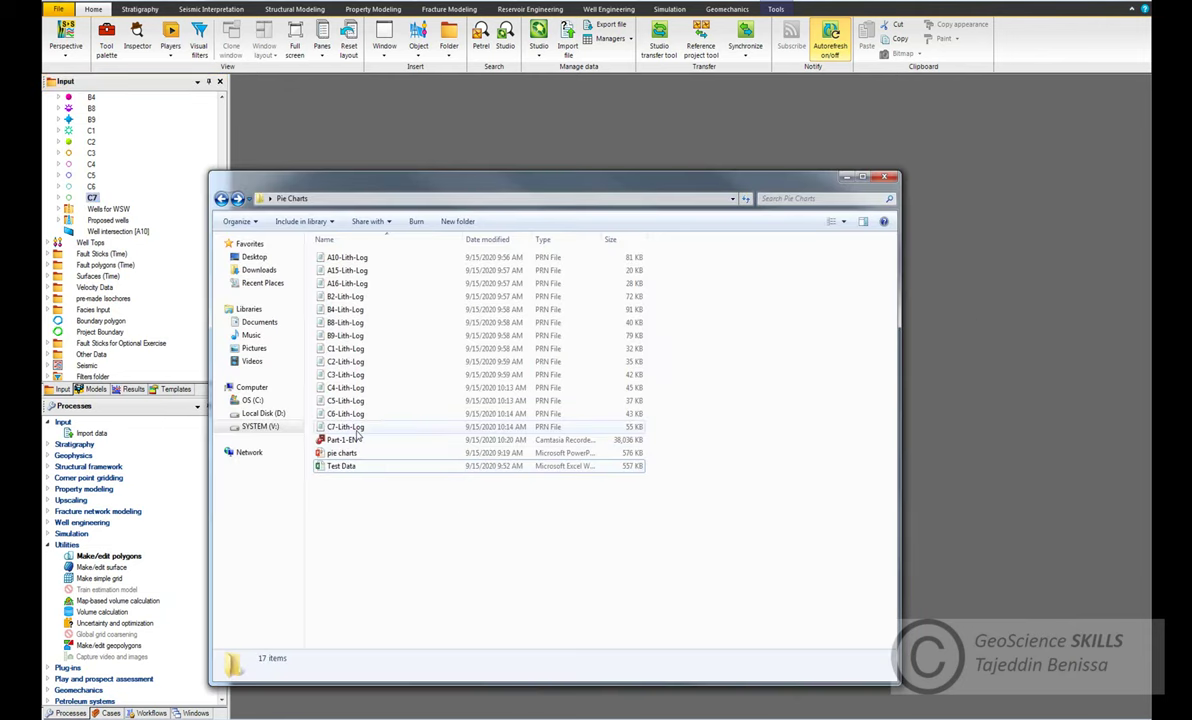
{"action": "left_click", "coordinate": [356, 431]}
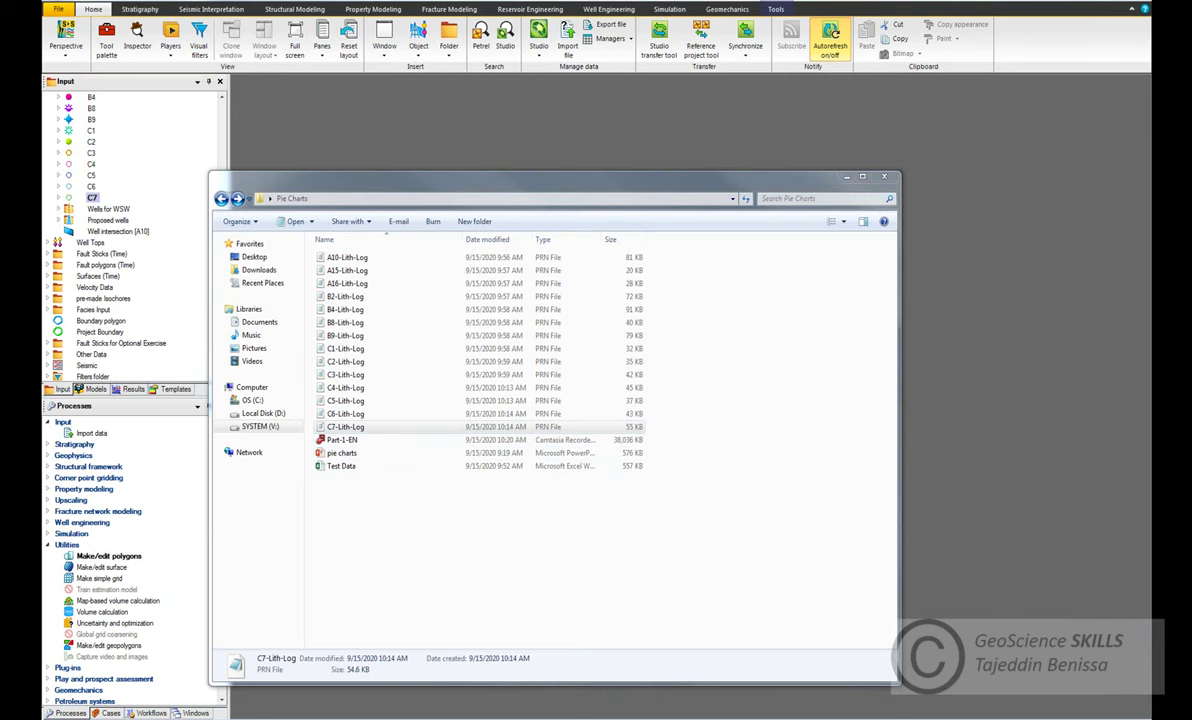
{"action": "double_click", "coordinate": [356, 427]}
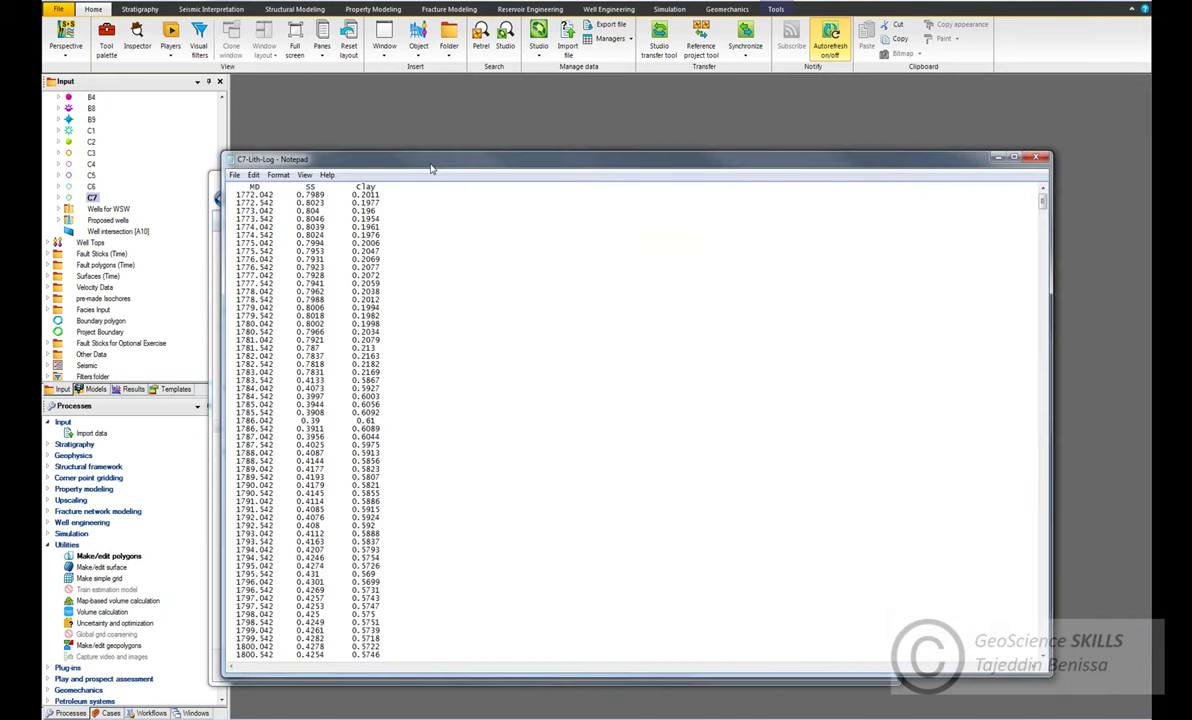
{"action": "scroll", "coordinate": [501, 442], "scroll_direction": "down", "scroll_amount": 12}
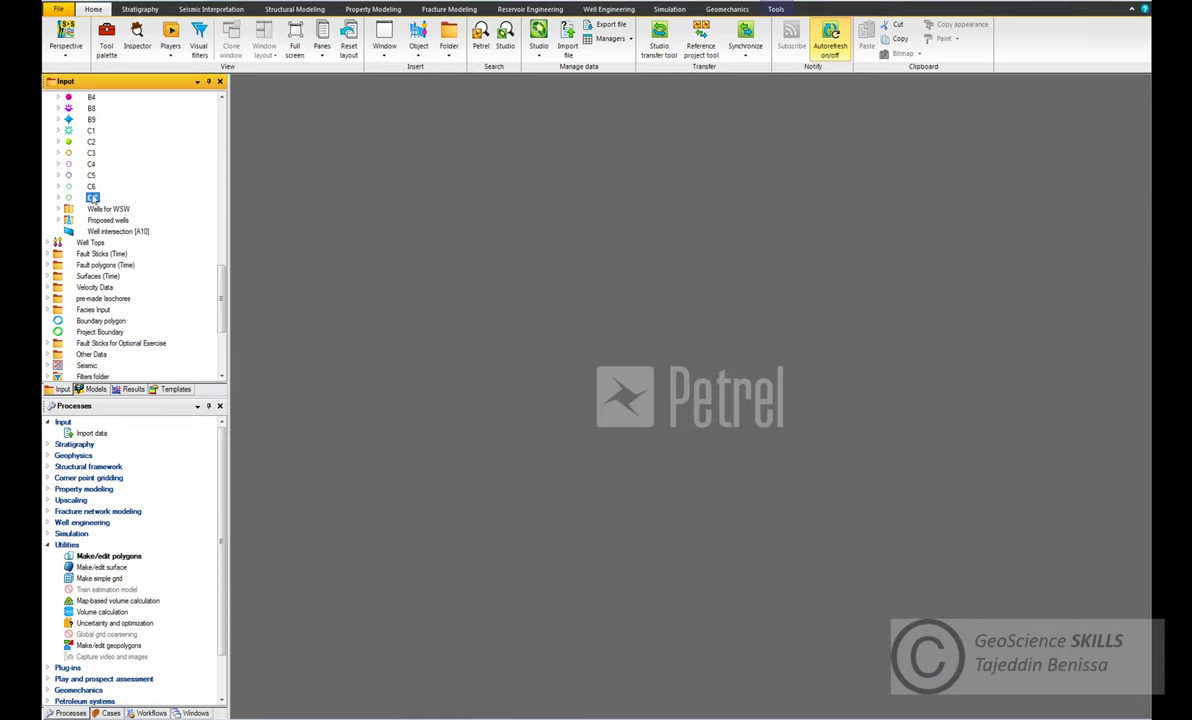
- Close the Notepad view of C7-Lith-Log and try to open that file for import into well C7
{"action": "right_click", "coordinate": [92, 198]}
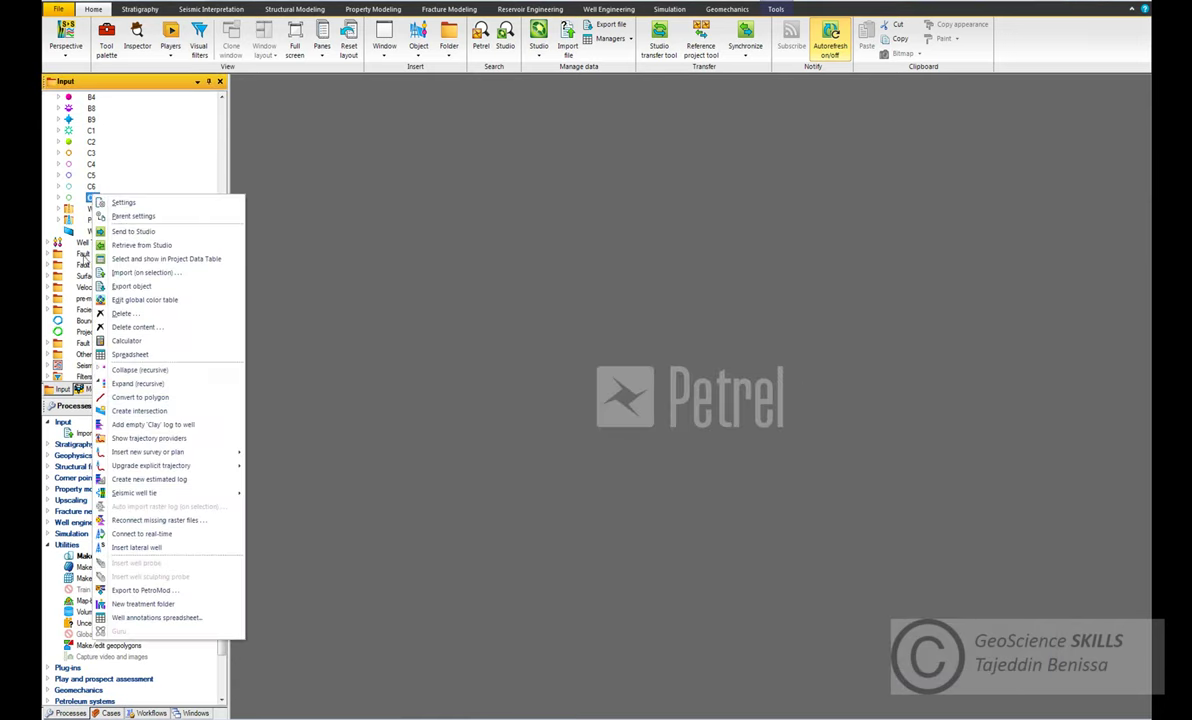
{"action": "left_click", "coordinate": [152, 281]}
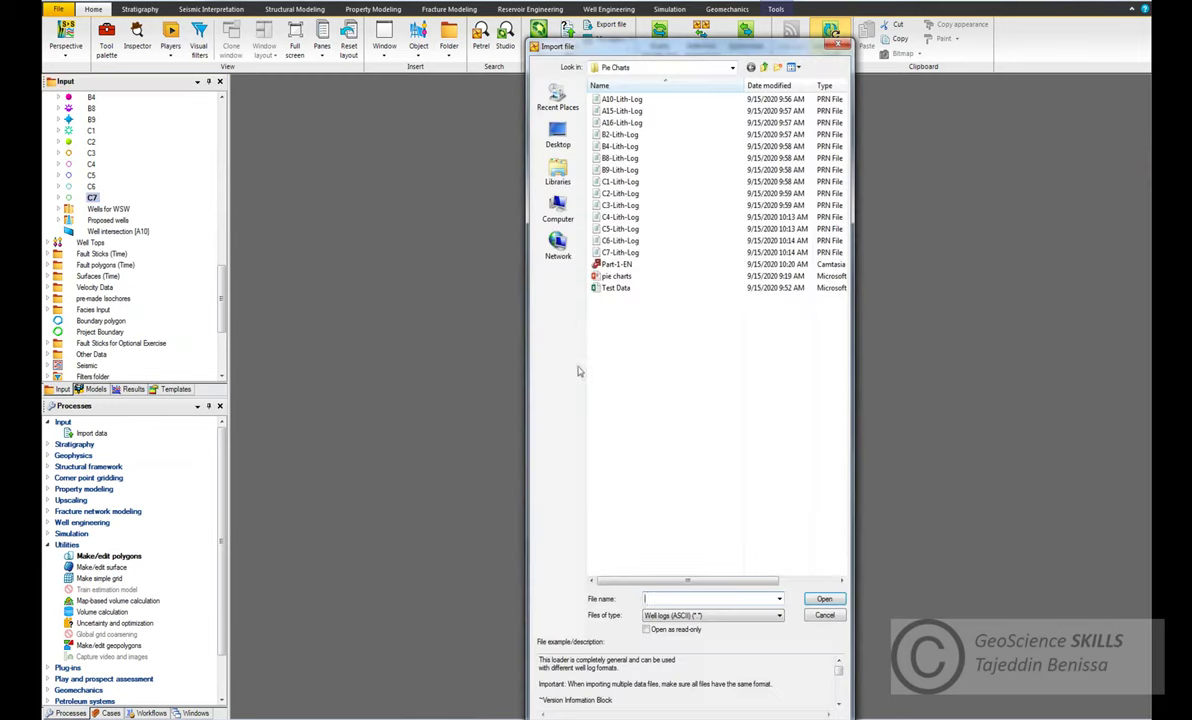
{"action": "left_click", "coordinate": [615, 252]}
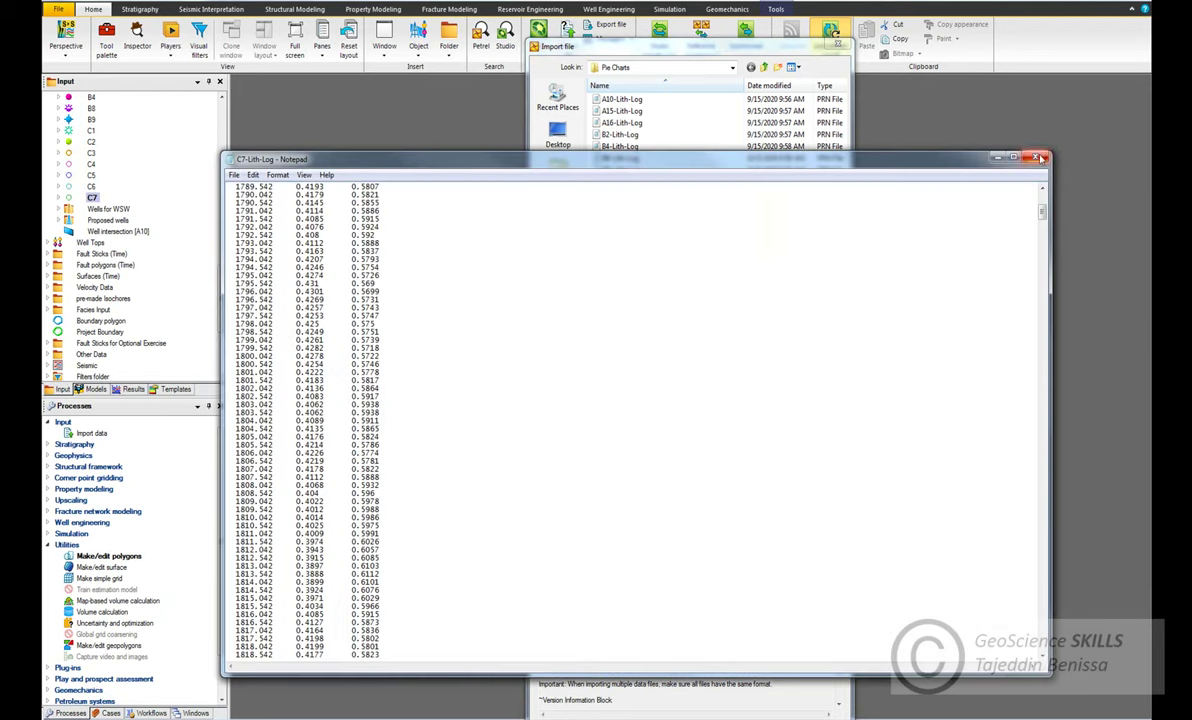
{"action": "key", "text": "alt+F4"}
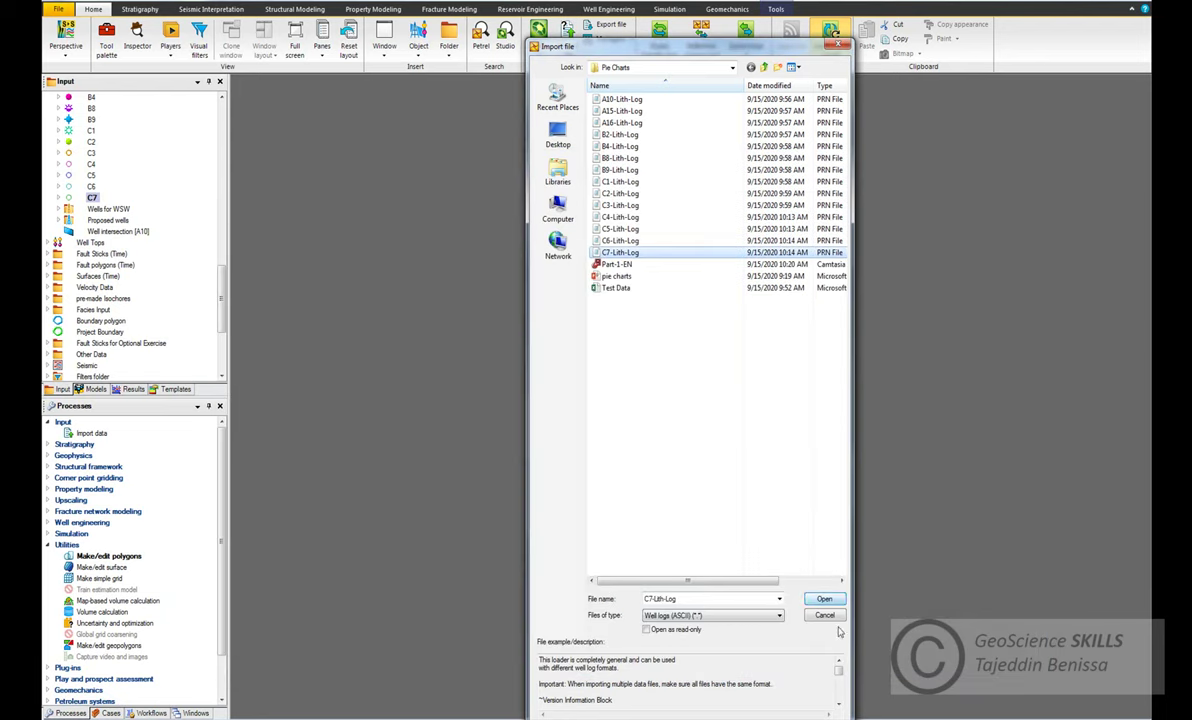
{"action": "left_click", "coordinate": [820, 599]}
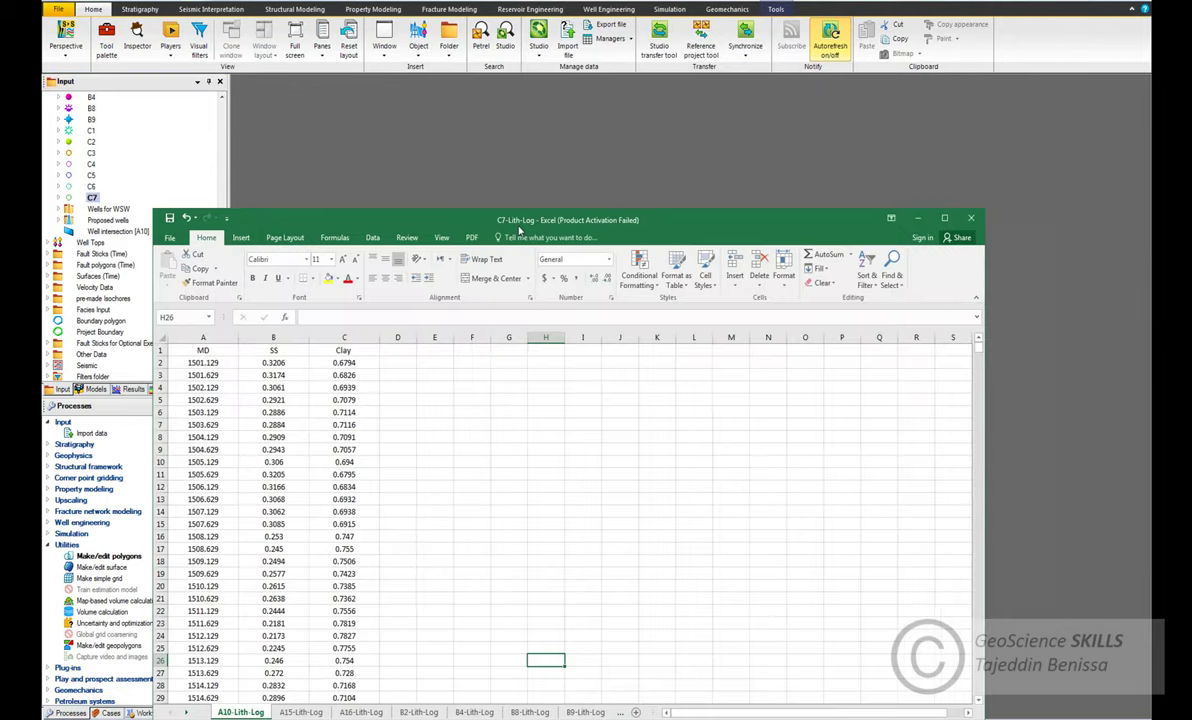
- Switch to Excel and close the C7-Lith-Log workbook without saving its changes
{"action": "left_click_drag", "start_coordinate": [532, 208], "coordinate": [498, 208]}
{"action": "double_click", "coordinate": [498, 208]}
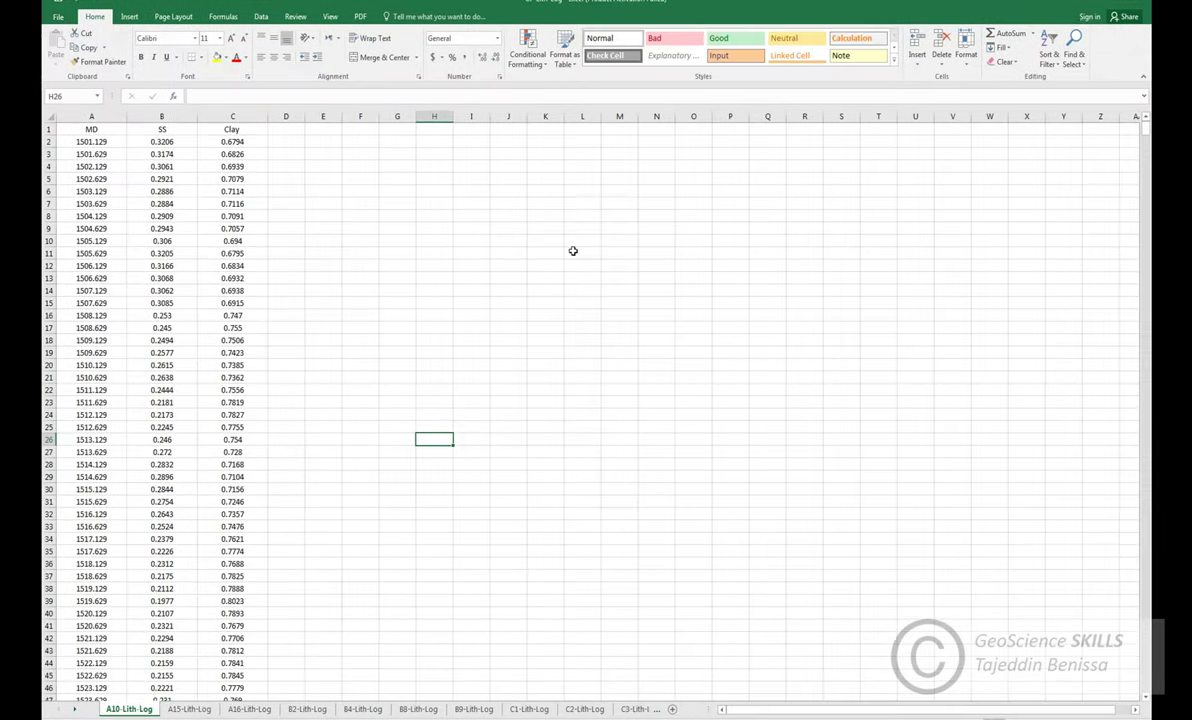
{"action": "key", "text": "ctrl+w"}
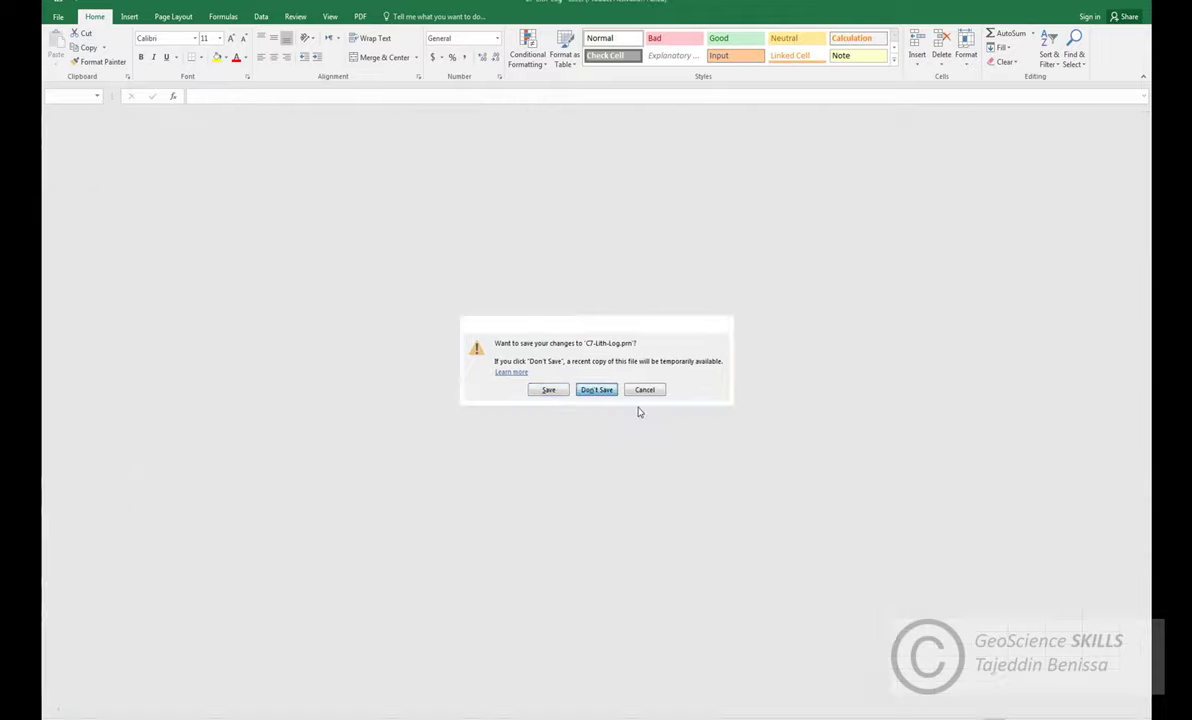
{"action": "key", "text": "Return"}
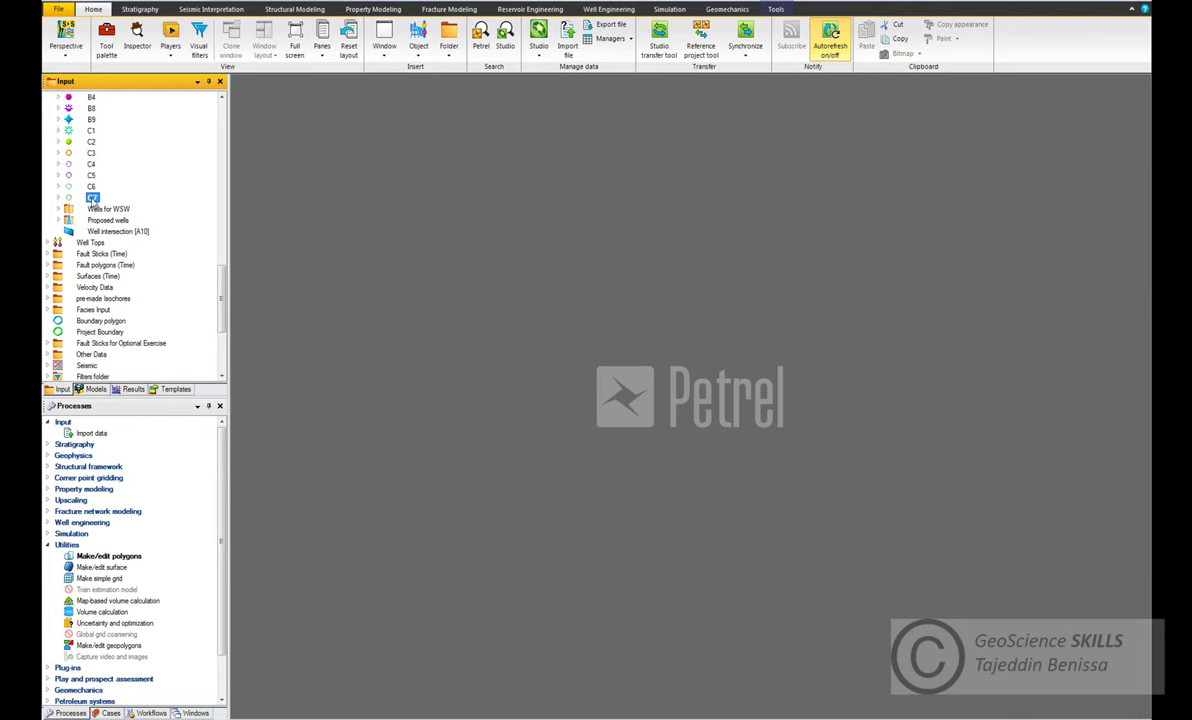
- Open C7-Lith-Log for import into well C7 as Well logs (ASCII)
{"action": "right_click", "coordinate": [92, 199]}
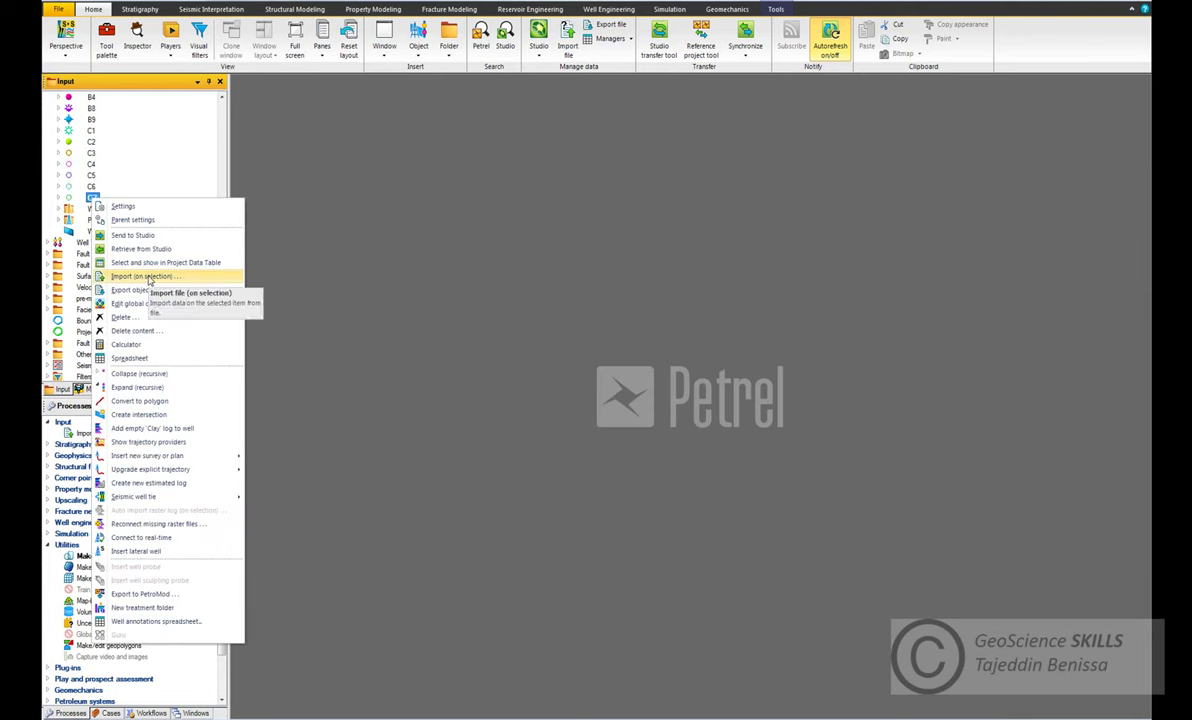
{"action": "left_click", "coordinate": [148, 280]}
{"action": "double_click", "coordinate": [622, 258]}
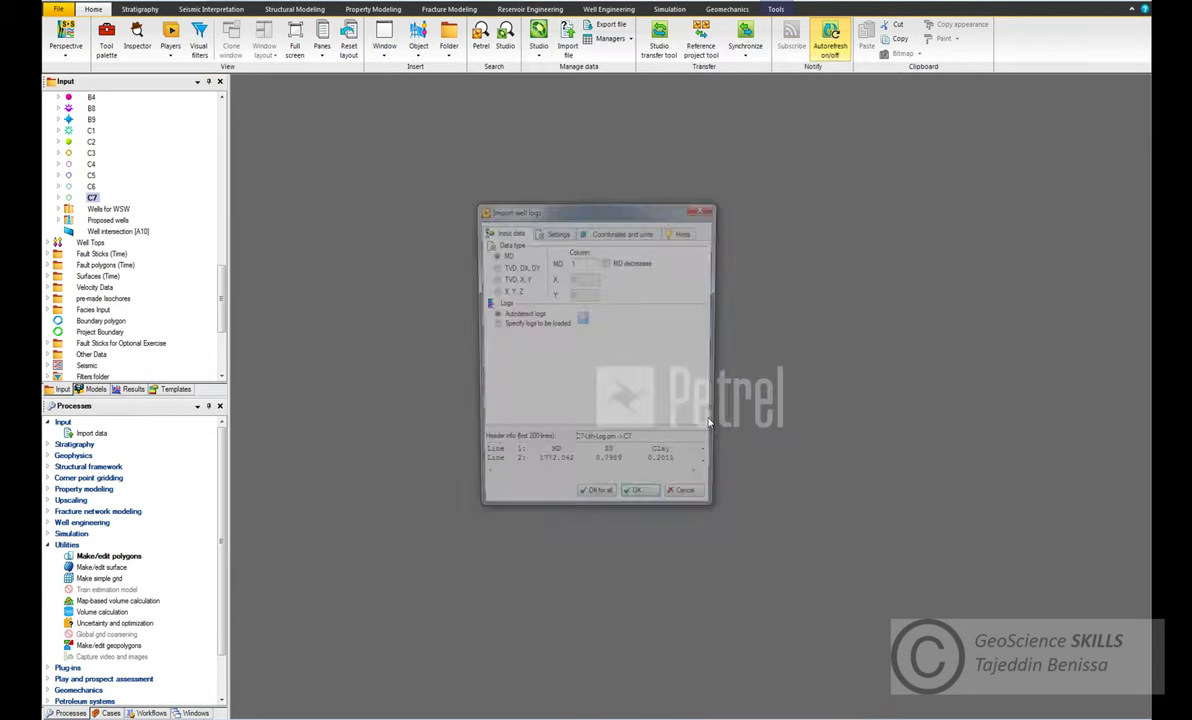
- Specify two logs for well C7, SS from column 2 and Clay from column 3, and import them
{"action": "left_click", "coordinate": [525, 322]}
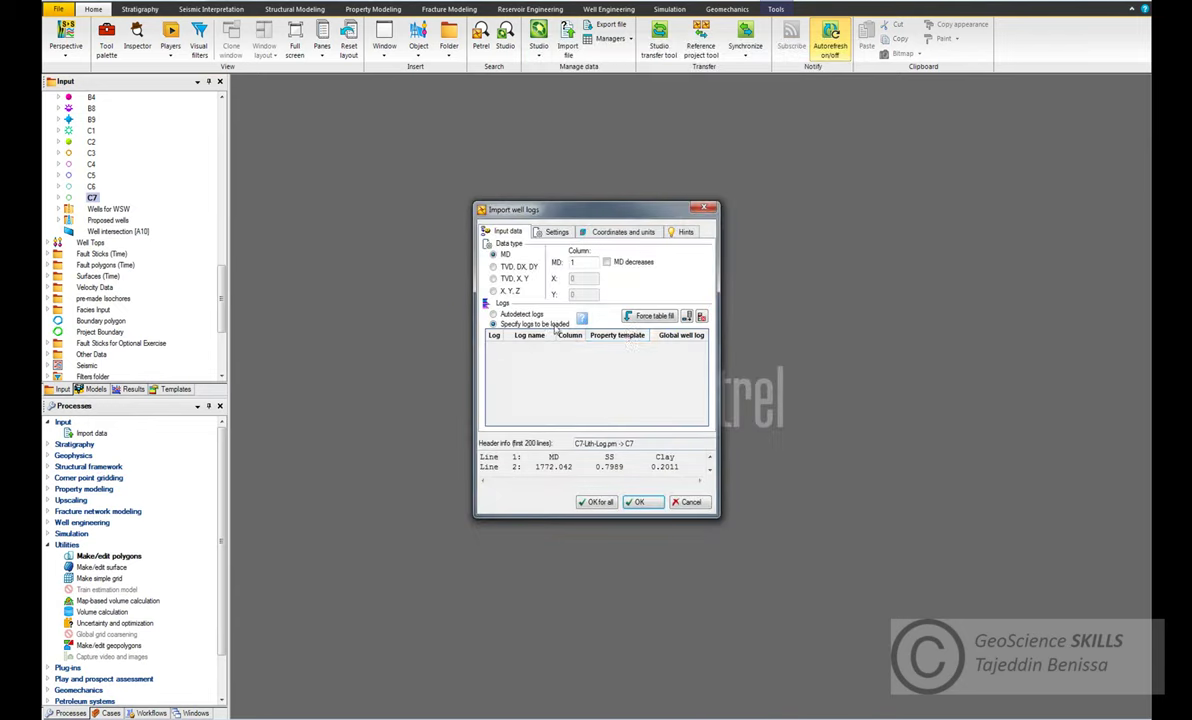
{"action": "left_click", "coordinate": [650, 317]}
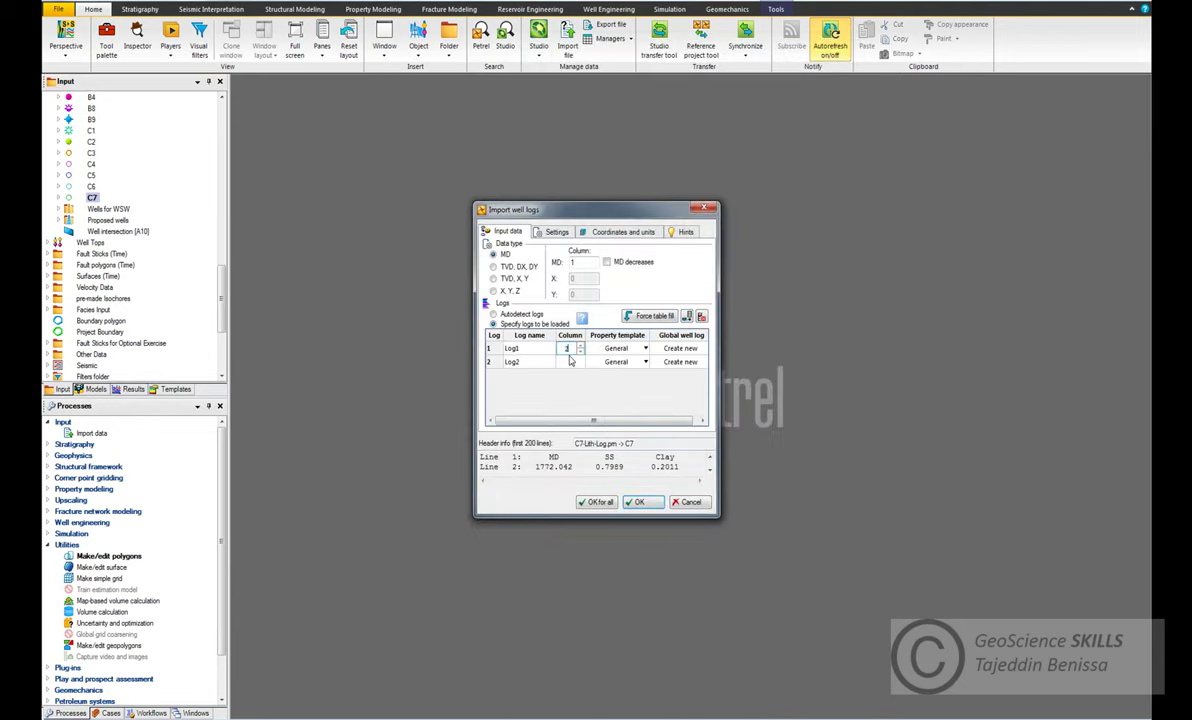
{"action": "left_click", "coordinate": [529, 349]}
{"action": "type", "text": "SS"}
{"action": "left_click", "coordinate": [530, 362]}
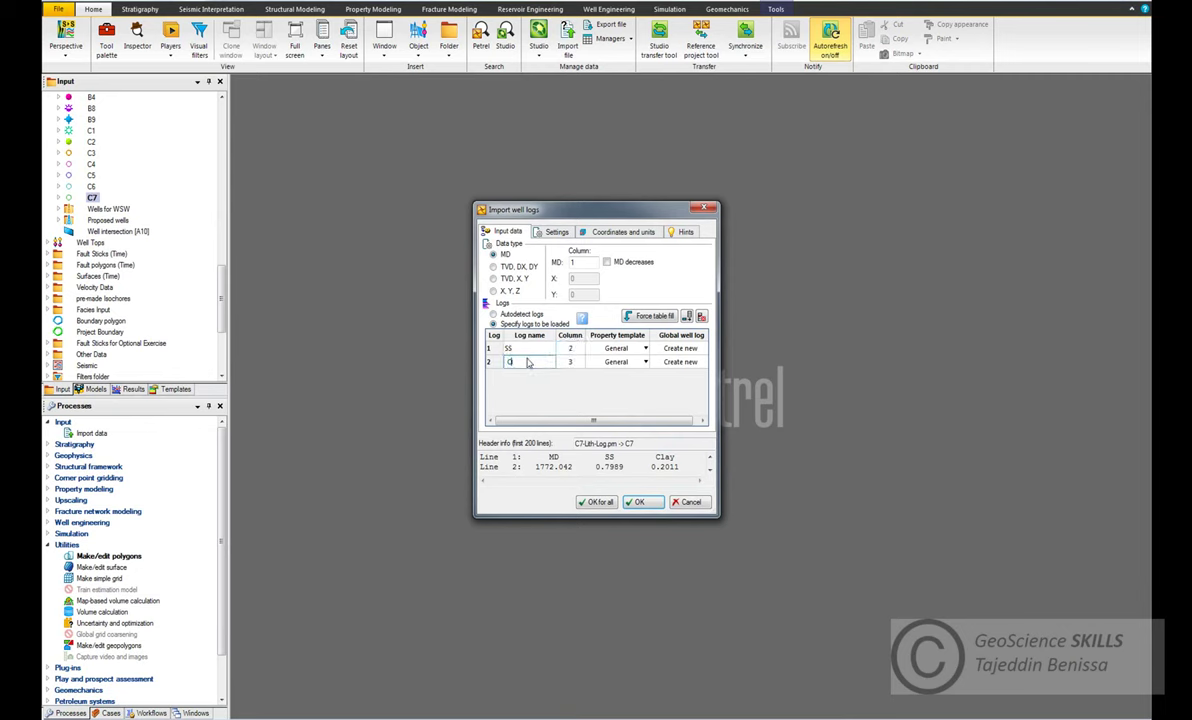
{"action": "left_click", "coordinate": [600, 500]}
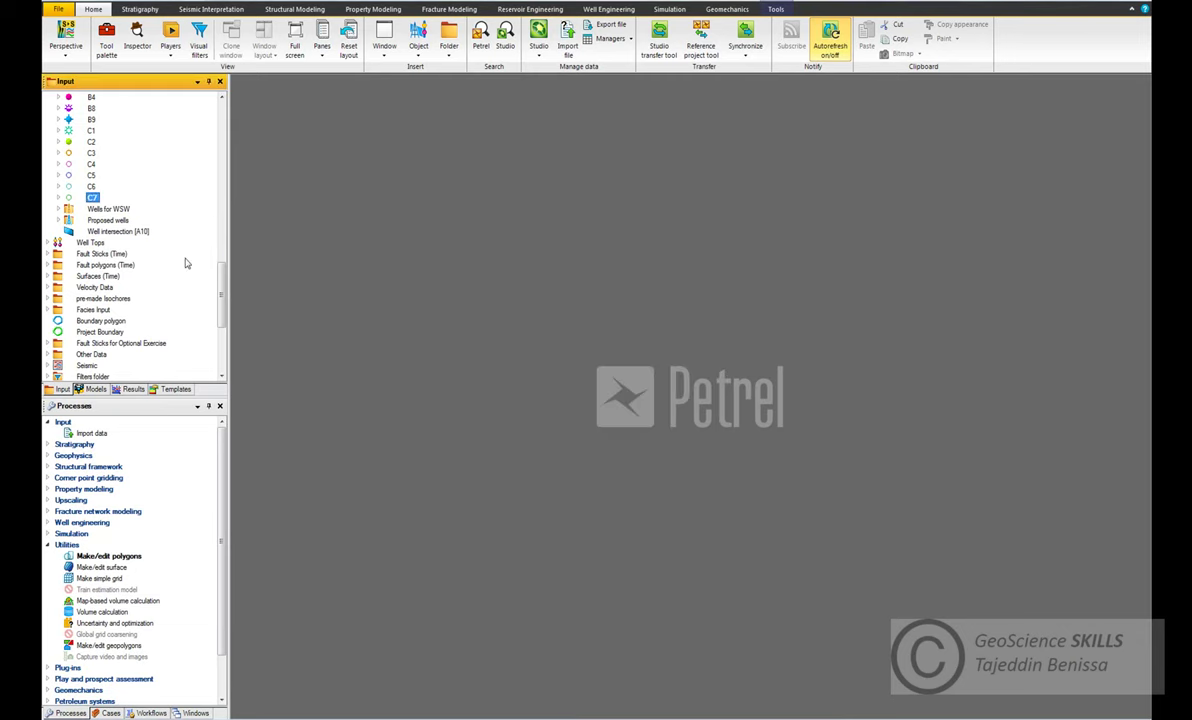
- Rename the first SS log in the global well logs as Sandstone
{"action": "scroll", "coordinate": [185, 263], "scroll_direction": "up", "scroll_amount": 6}
{"action": "scroll", "coordinate": [117, 313], "scroll_direction": "up", "scroll_amount": 6}
{"action": "scroll", "coordinate": [171, 340], "scroll_direction": "up", "scroll_amount": 1}
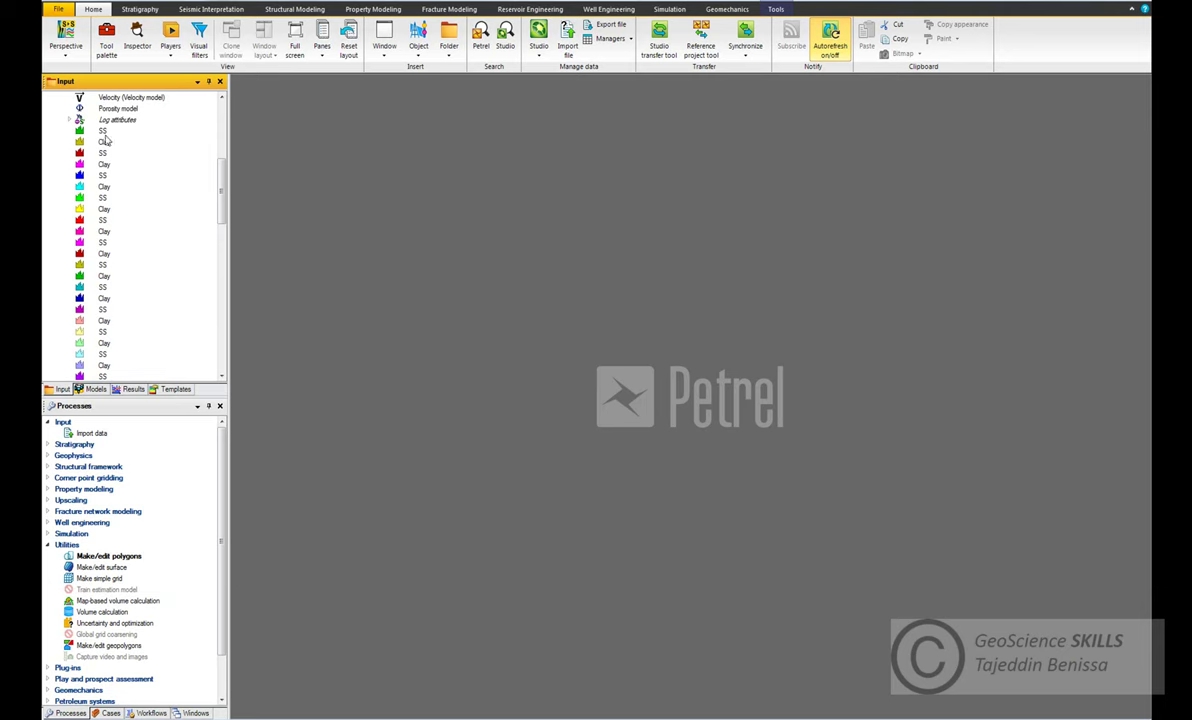
{"action": "scroll", "coordinate": [146, 365], "scroll_direction": "down", "scroll_amount": 10}
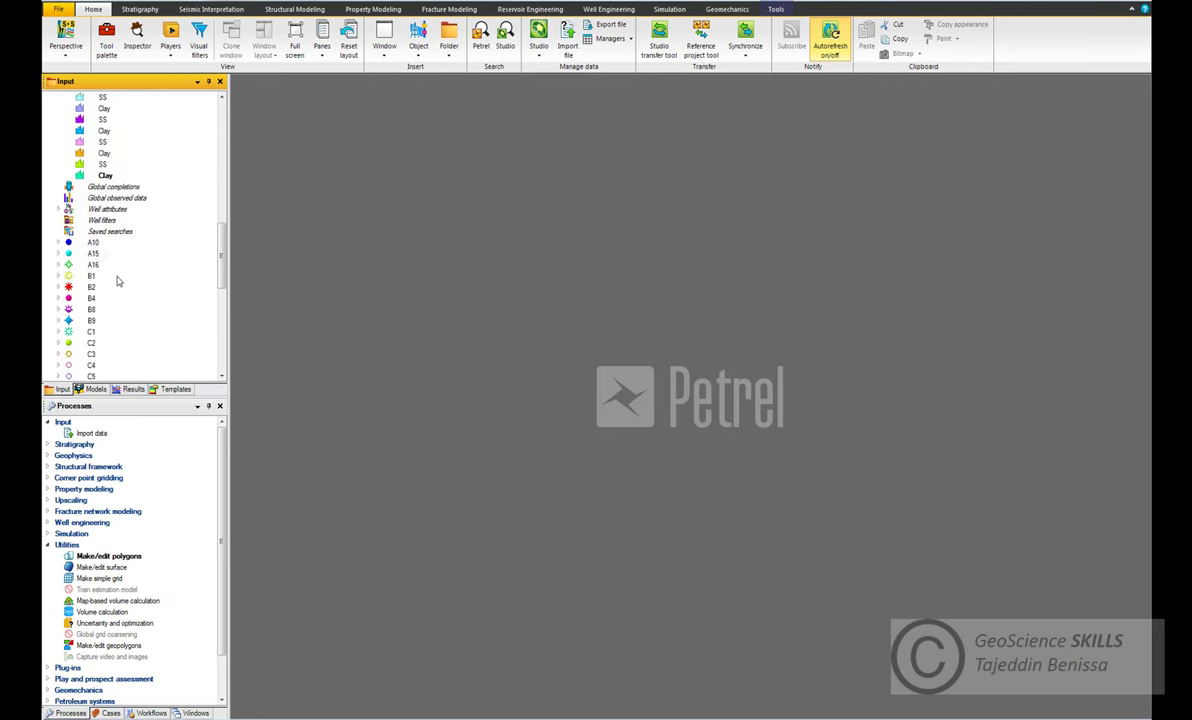
{"action": "scroll", "coordinate": [118, 278], "scroll_direction": "up", "scroll_amount": 4}
{"action": "scroll", "coordinate": [125, 235], "scroll_direction": "up", "scroll_amount": 5}
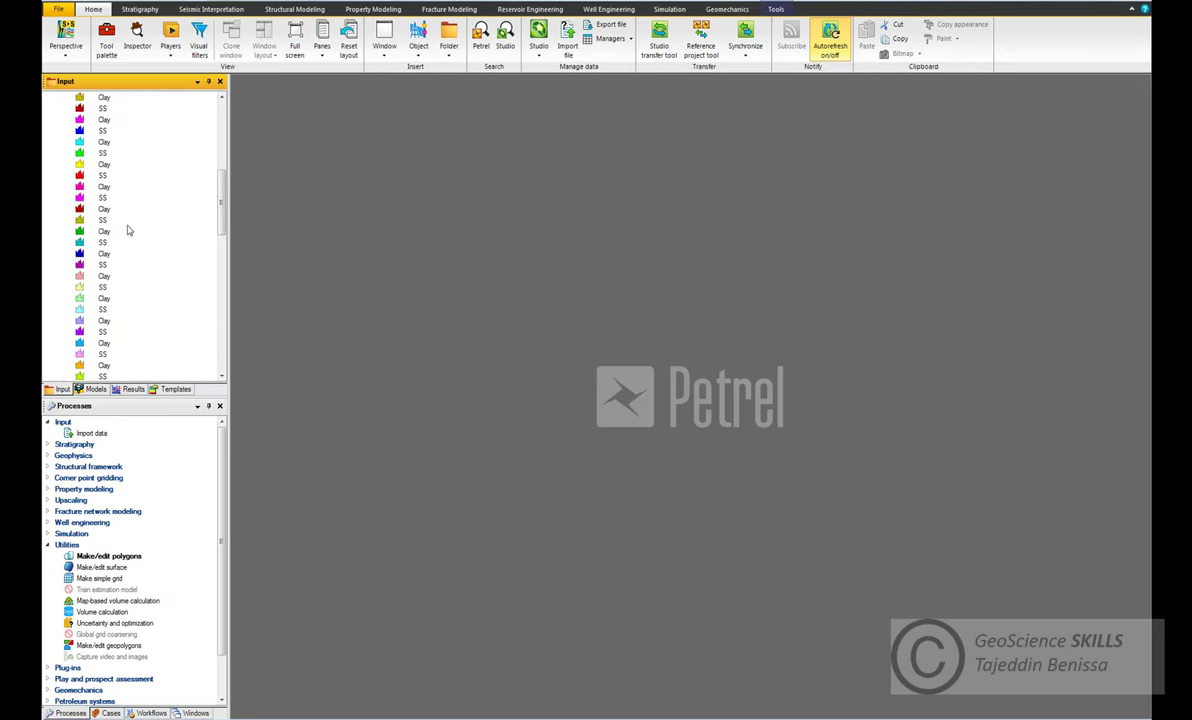
{"action": "scroll", "coordinate": [134, 221], "scroll_direction": "up", "scroll_amount": 1}
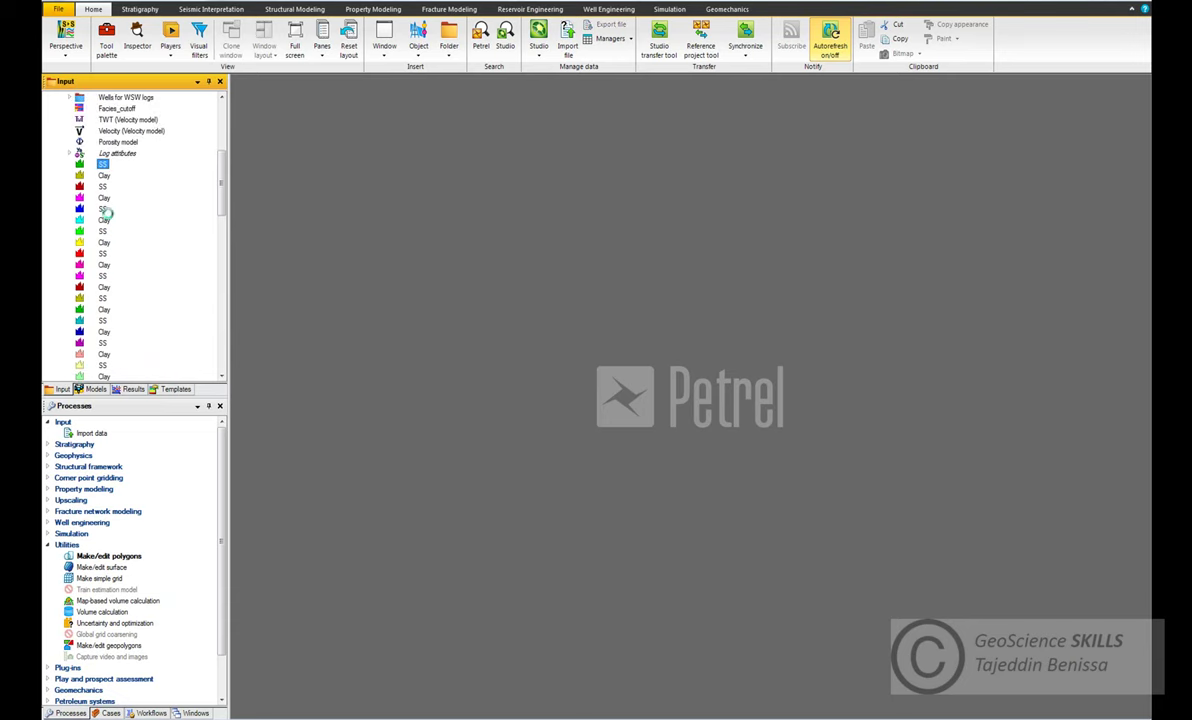
{"action": "left_click", "coordinate": [464, 251]}
{"action": "double_click", "coordinate": [102, 164]}
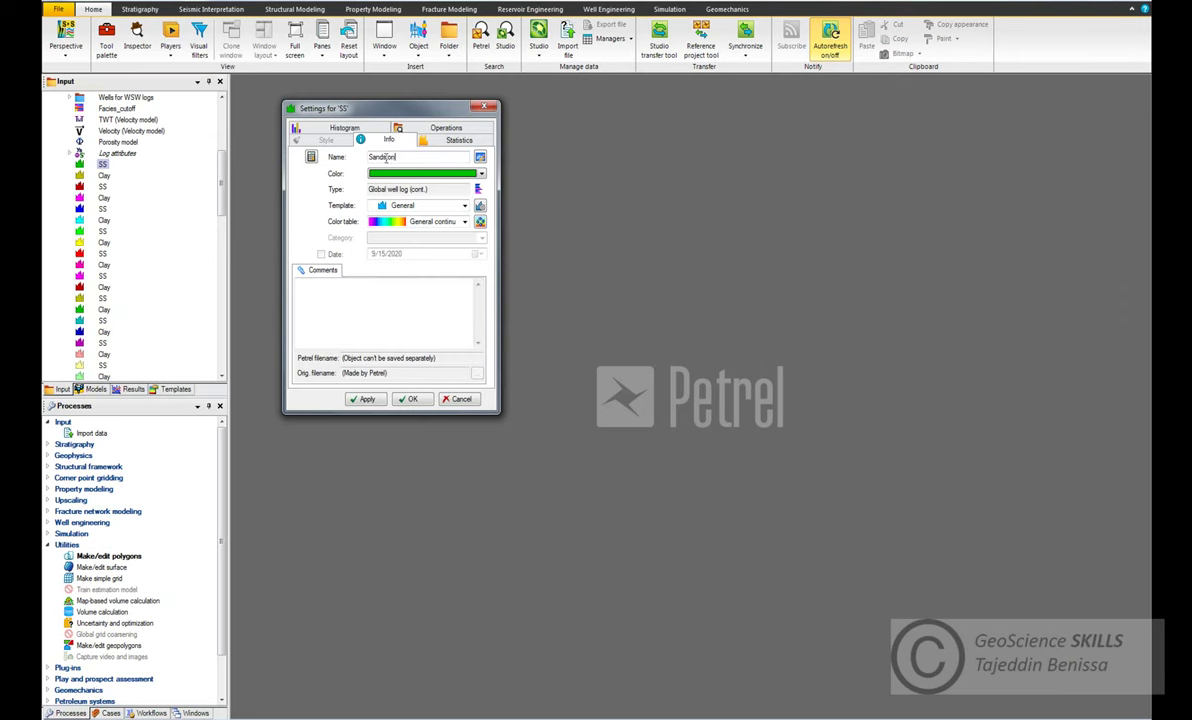
{"action": "left_click", "coordinate": [412, 399]}
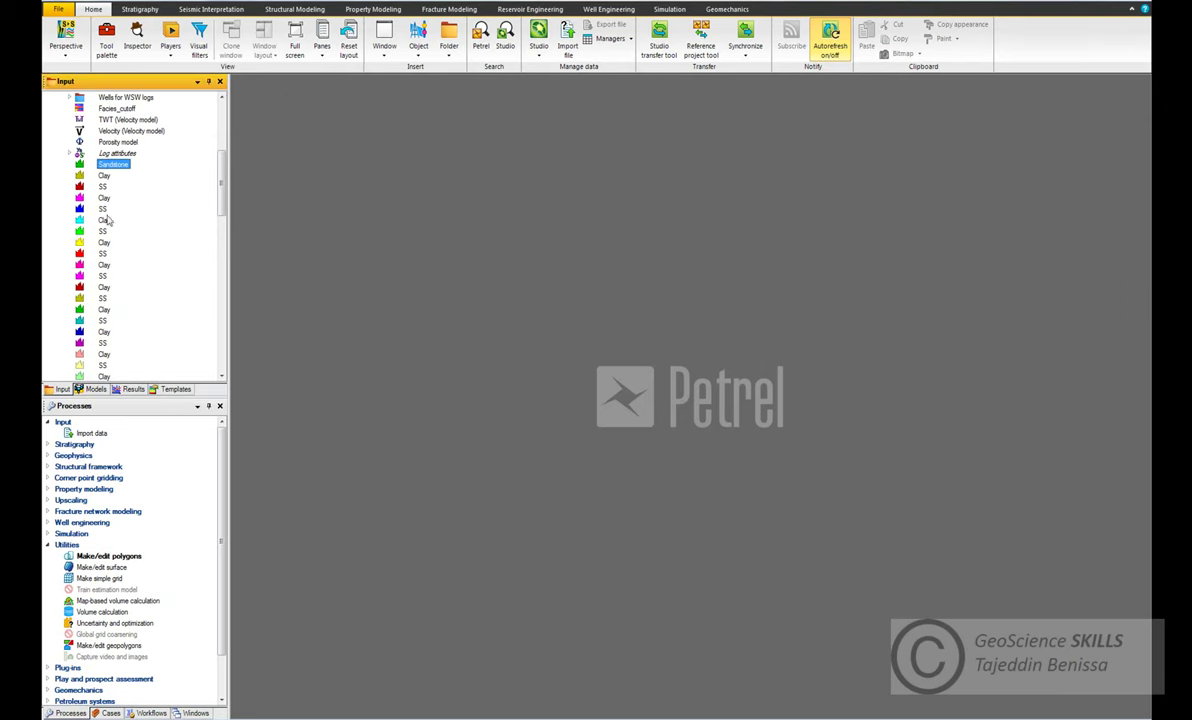
- Collapse the global well logs and examine well A10's log list for its Sandstone and Clay logs
{"action": "left_click", "coordinate": [104, 177]}
{"action": "scroll", "coordinate": [202, 160], "scroll_direction": "up", "scroll_amount": 5}
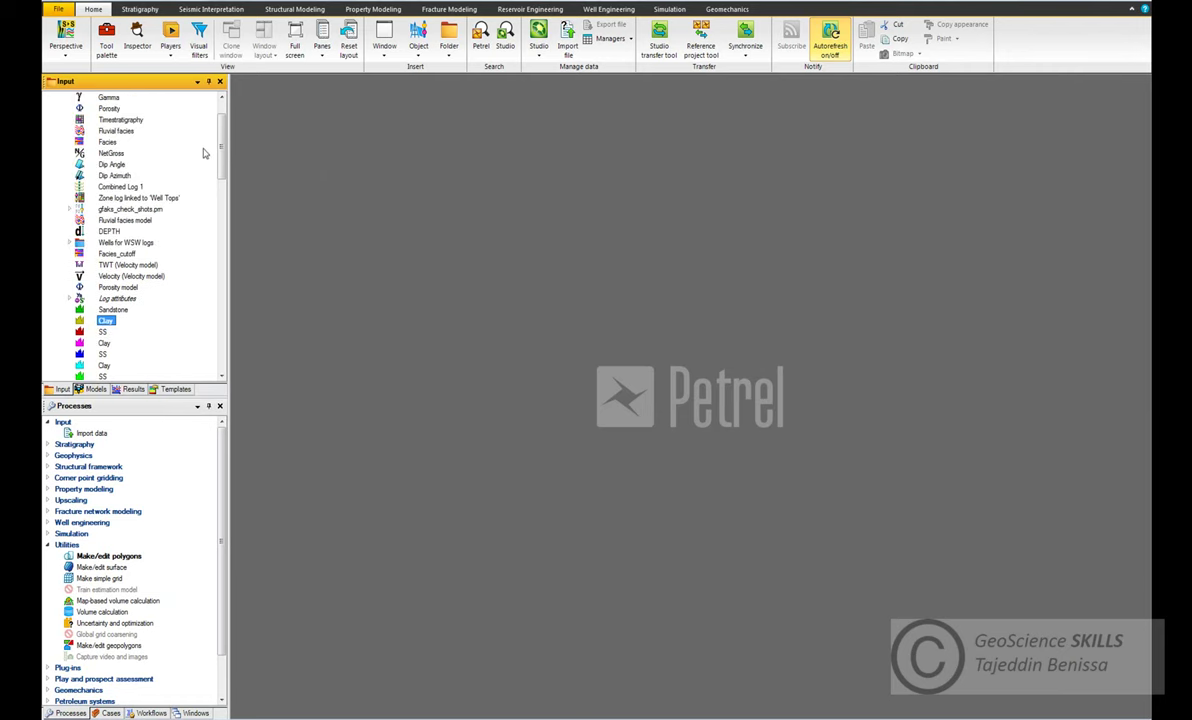
{"action": "scroll", "coordinate": [190, 146], "scroll_direction": "up", "scroll_amount": 2}
{"action": "left_click", "coordinate": [58, 108]}
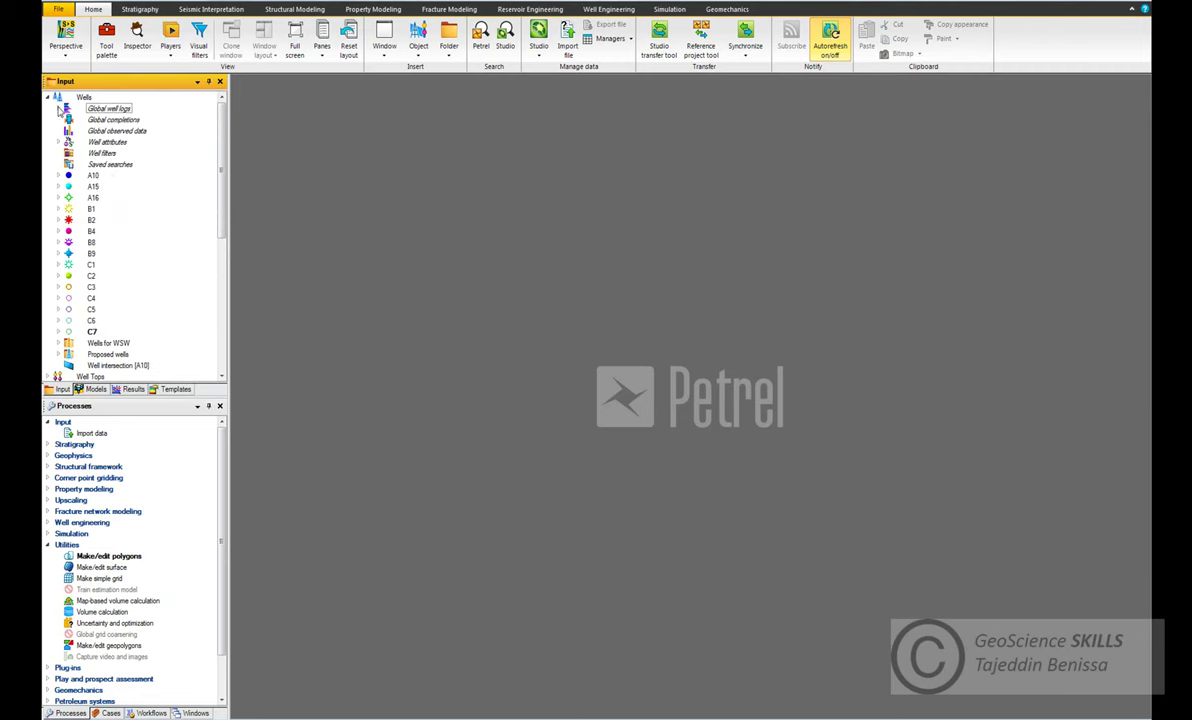
{"action": "left_click", "coordinate": [57, 173]}
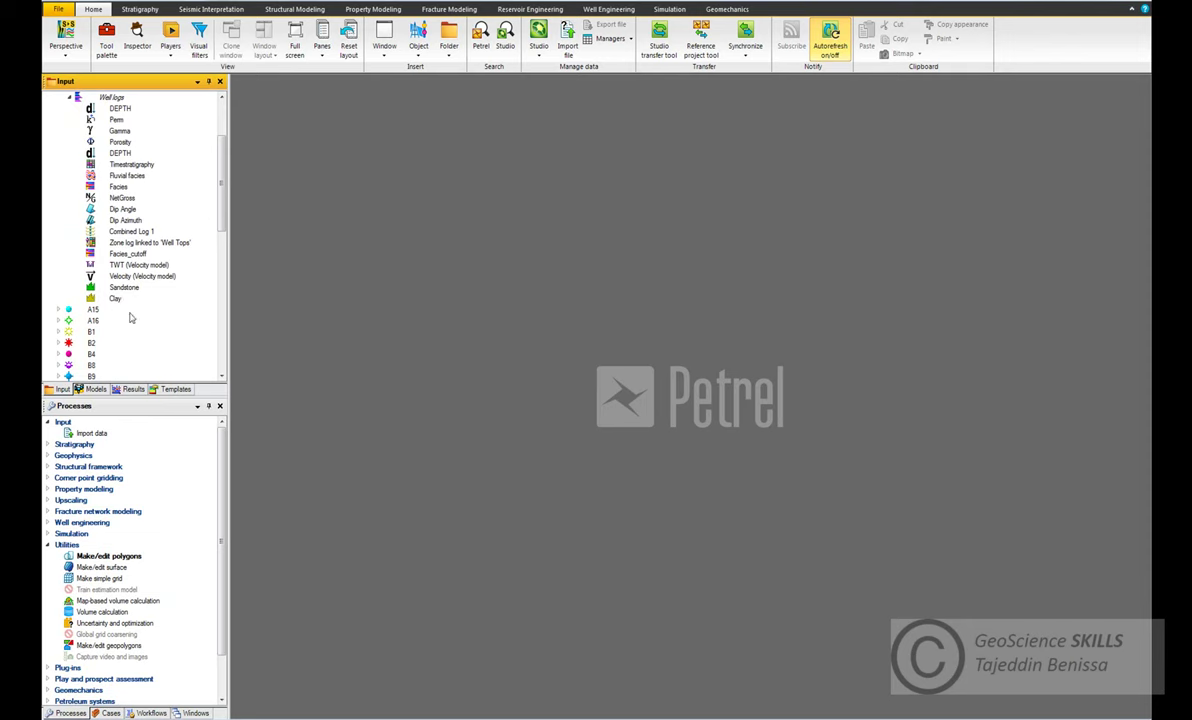
{"action": "scroll", "coordinate": [130, 300], "scroll_direction": "up", "scroll_amount": 1}
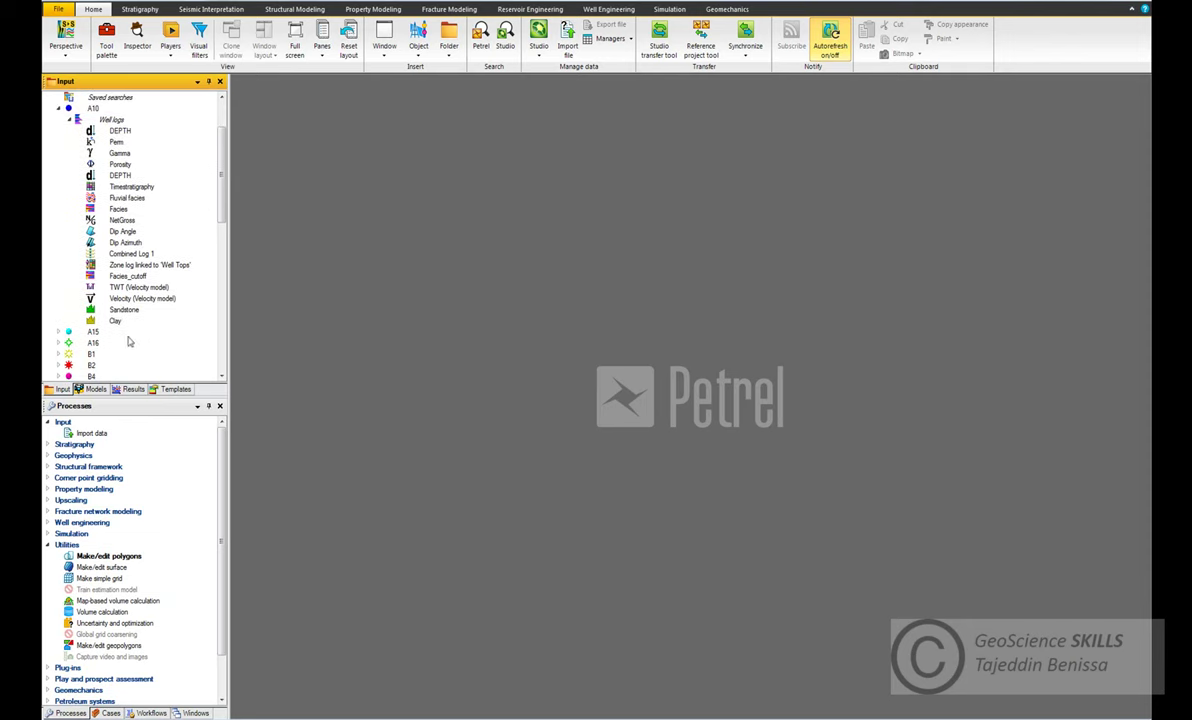
{"action": "left_click", "coordinate": [59, 110]}
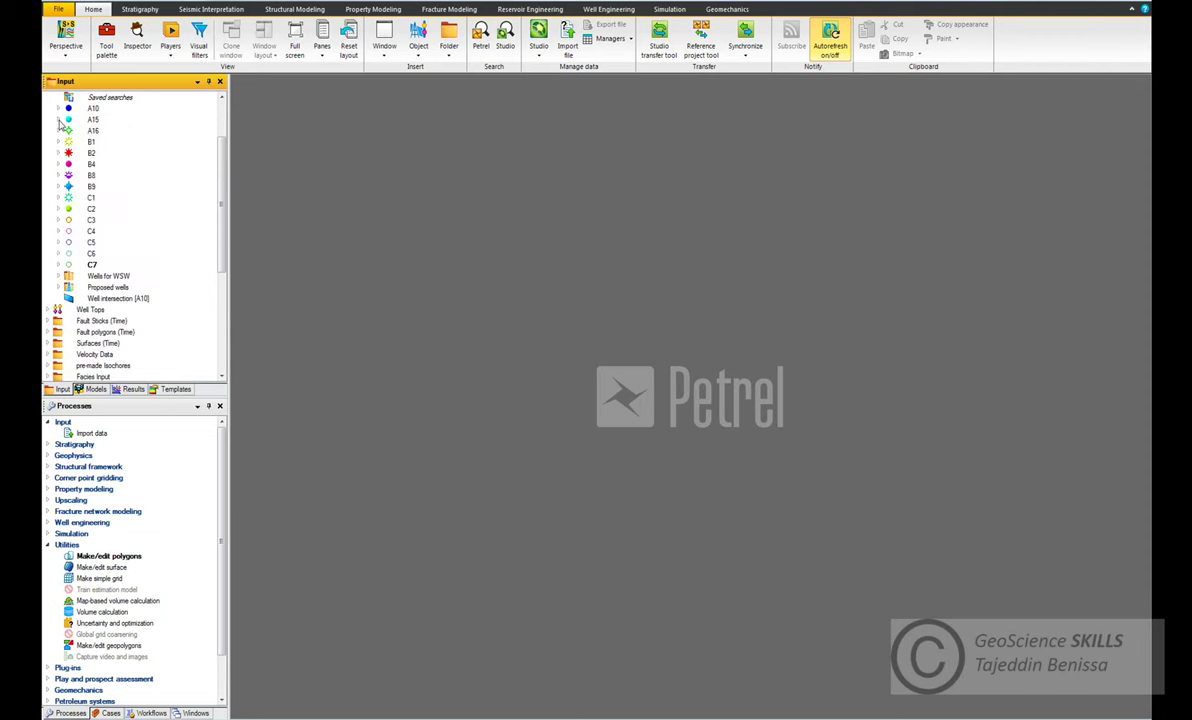
- Assign well A15's SS log to the Sandstone global log
{"action": "left_click", "coordinate": [59, 120]}
{"action": "left_click", "coordinate": [113, 320]}
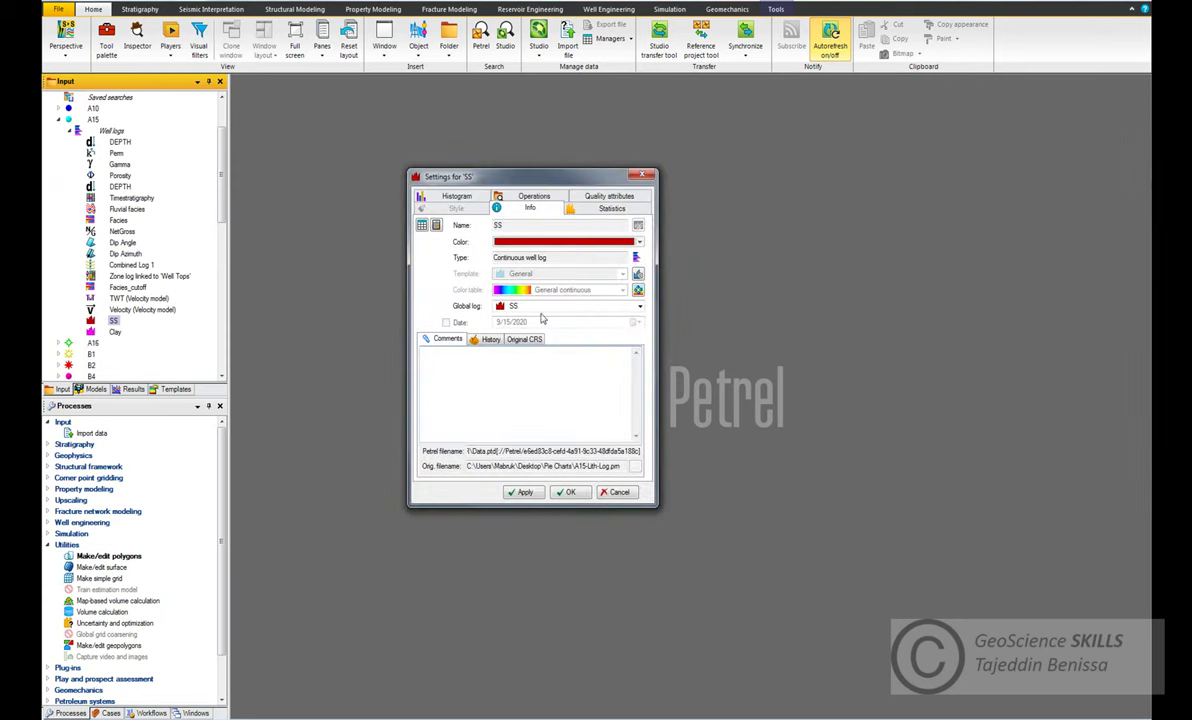
{"action": "left_click", "coordinate": [543, 306]}
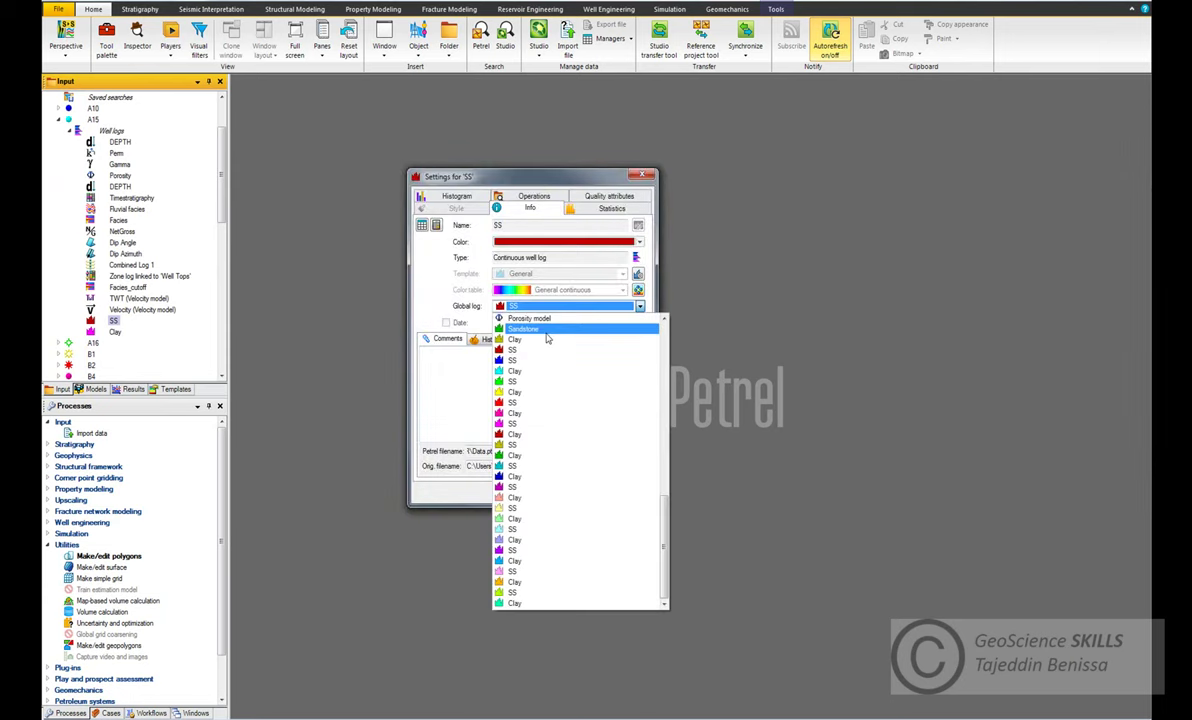
{"action": "left_click", "coordinate": [547, 330]}
{"action": "left_click", "coordinate": [569, 493]}
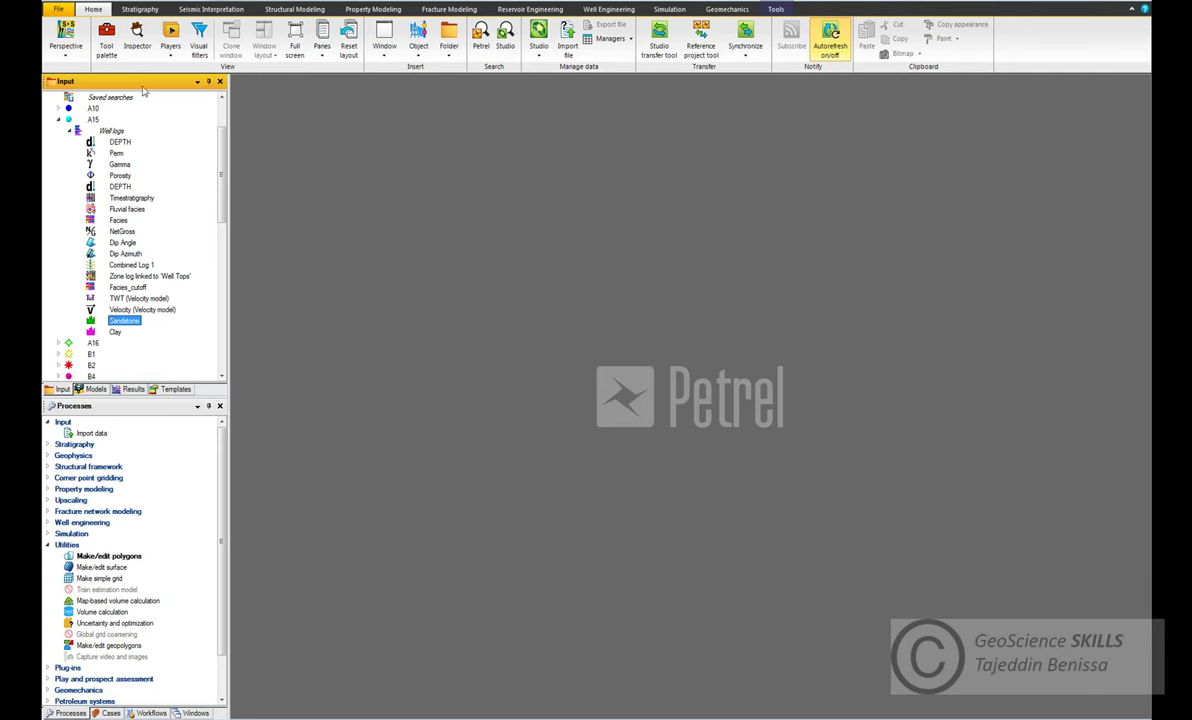
- Examine the first Clay entry in the global well logs to identify its colour
{"action": "scroll", "coordinate": [209, 150], "scroll_direction": "up", "scroll_amount": 2}
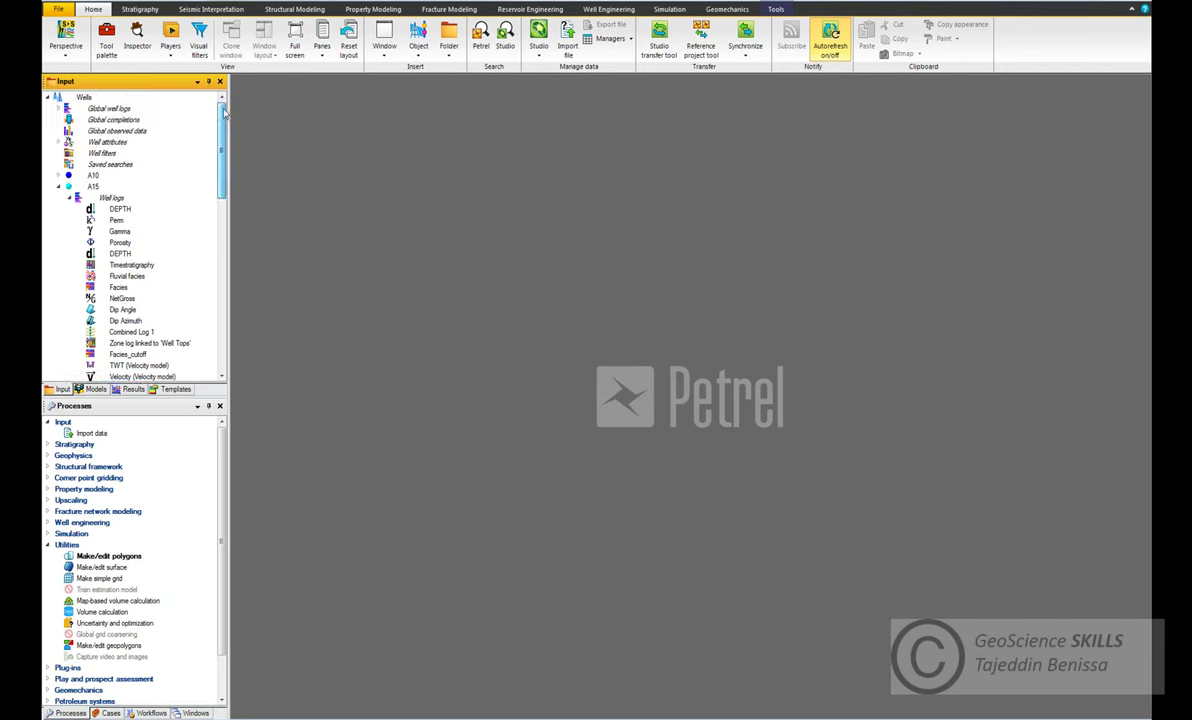
{"action": "left_click", "coordinate": [58, 108]}
{"action": "scroll", "coordinate": [110, 300], "scroll_direction": "down", "scroll_amount": 3}
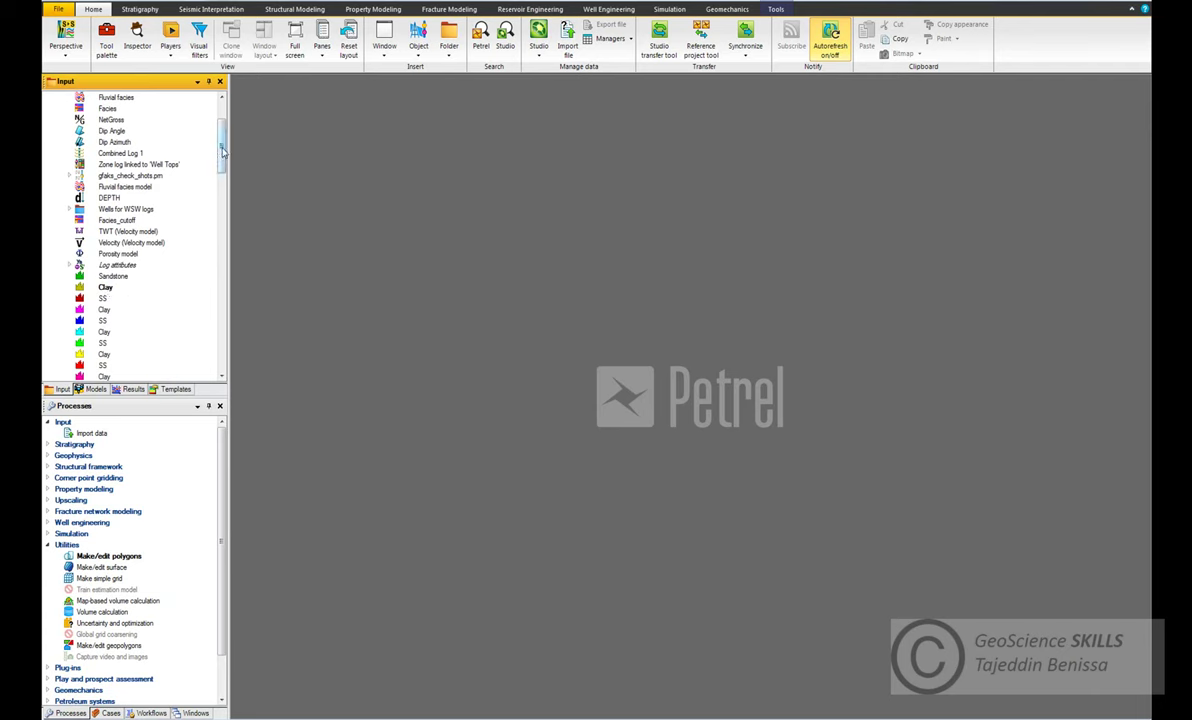
{"action": "left_click_drag", "start_coordinate": [222, 150], "coordinate": [195, 115]}
{"action": "left_click", "coordinate": [58, 108]}
{"action": "scroll", "coordinate": [110, 300], "scroll_direction": "down", "scroll_amount": 3}
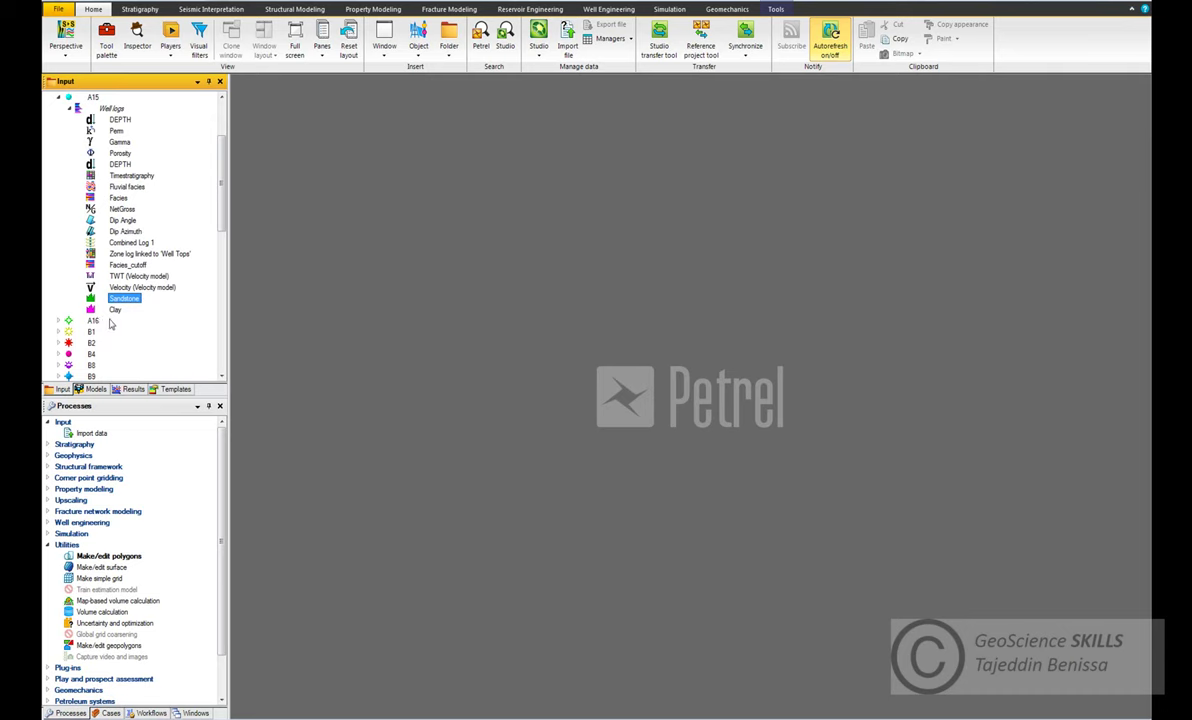
- Assign well A15's Clay log to the first Clay global log, the one listed before the SS entries
{"action": "left_click", "coordinate": [115, 309]}
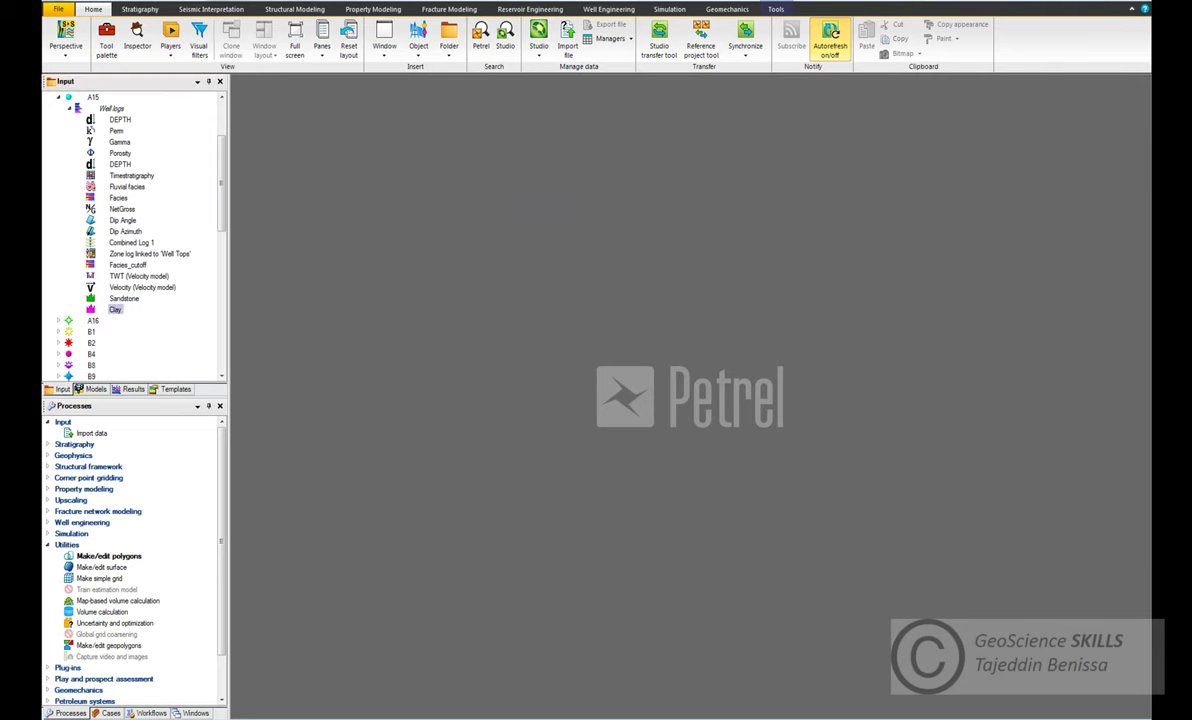
{"action": "left_click", "coordinate": [590, 276]}
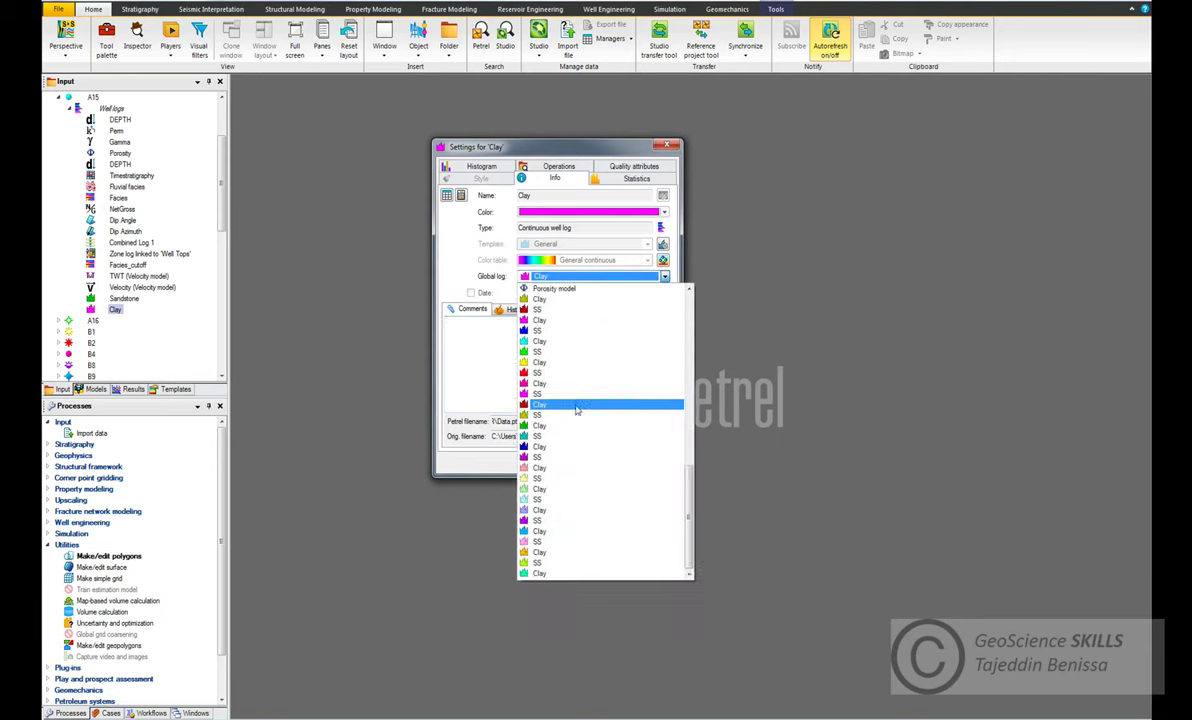
{"action": "scroll", "coordinate": [577, 409], "scroll_direction": "up", "scroll_amount": 4}
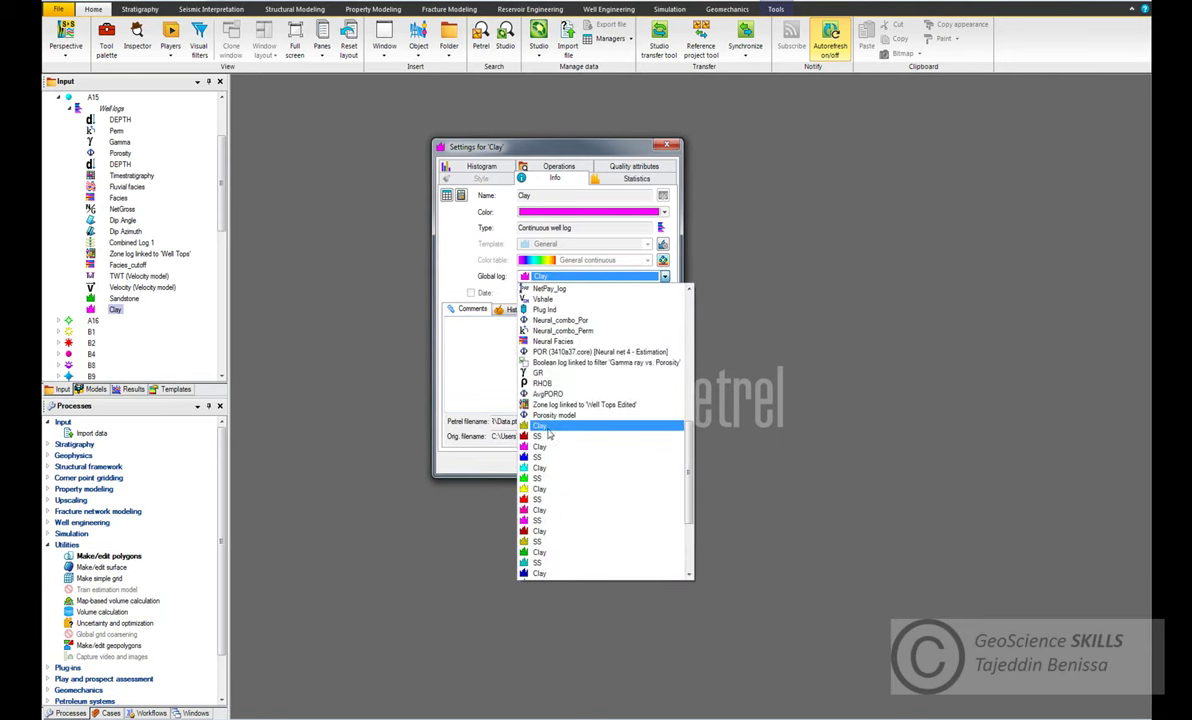
{"action": "left_click", "coordinate": [527, 425]}
{"action": "left_click", "coordinate": [596, 463]}
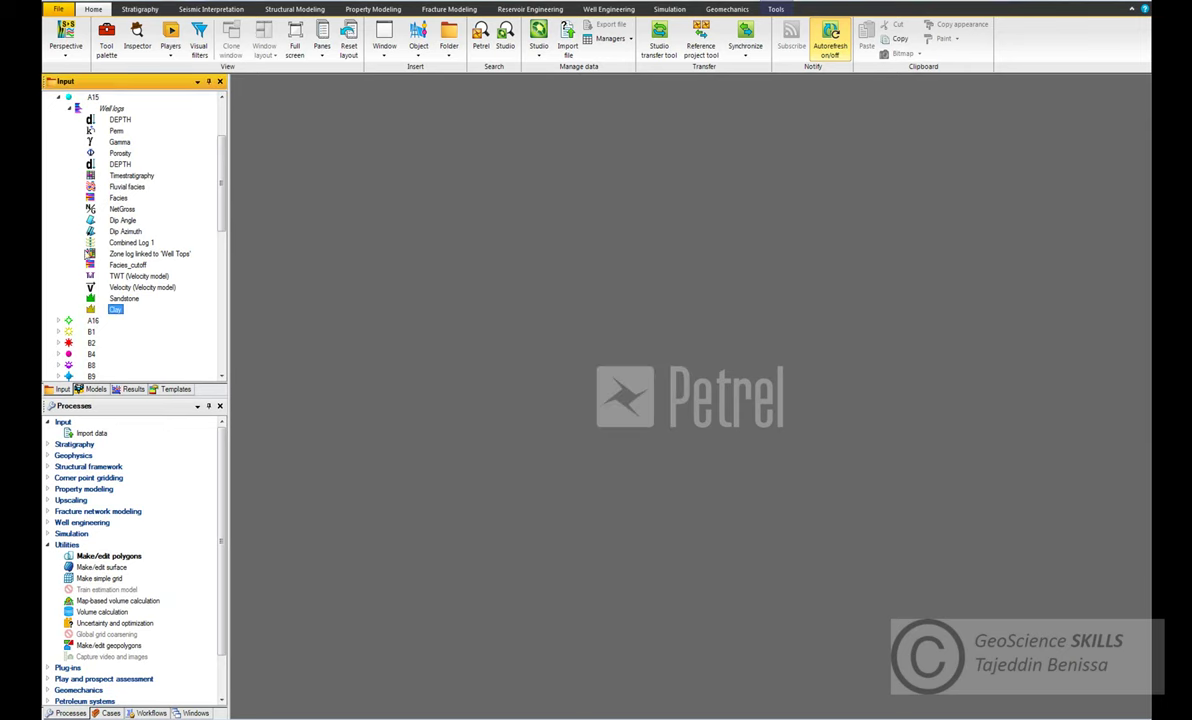
- Assign well A16's SS log to the Sandstone global log
{"action": "left_click", "coordinate": [58, 97]}
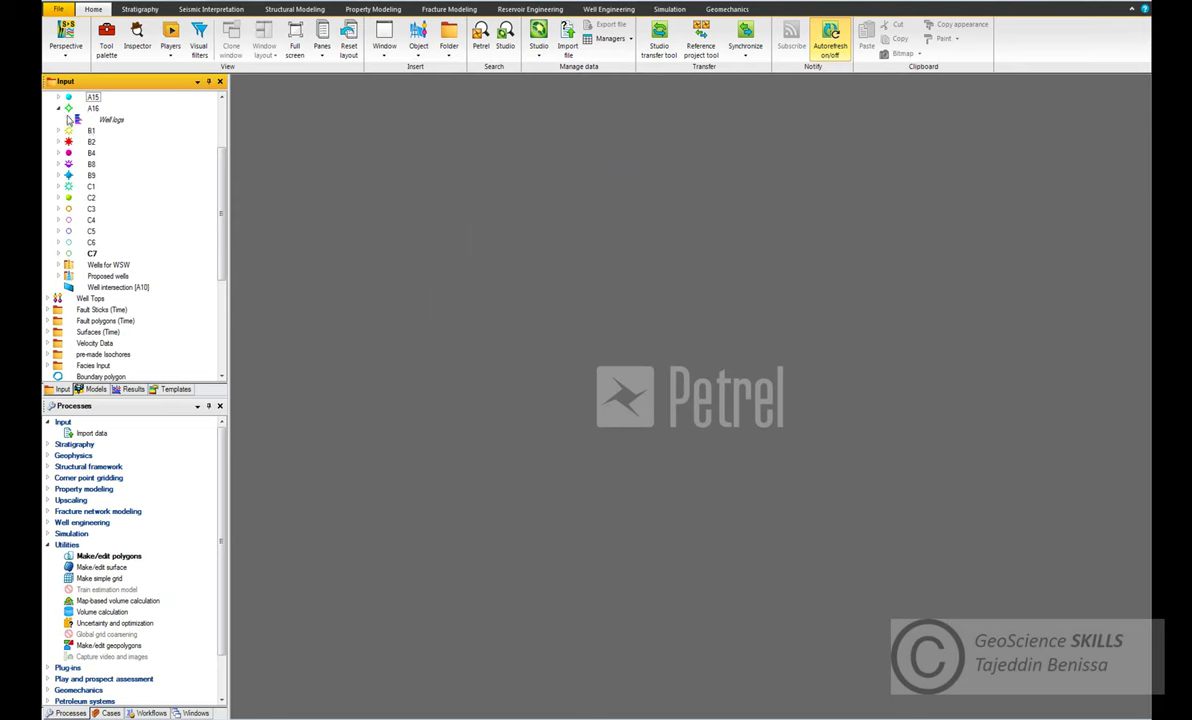
{"action": "left_click", "coordinate": [58, 108]}
{"action": "left_click", "coordinate": [113, 287]}
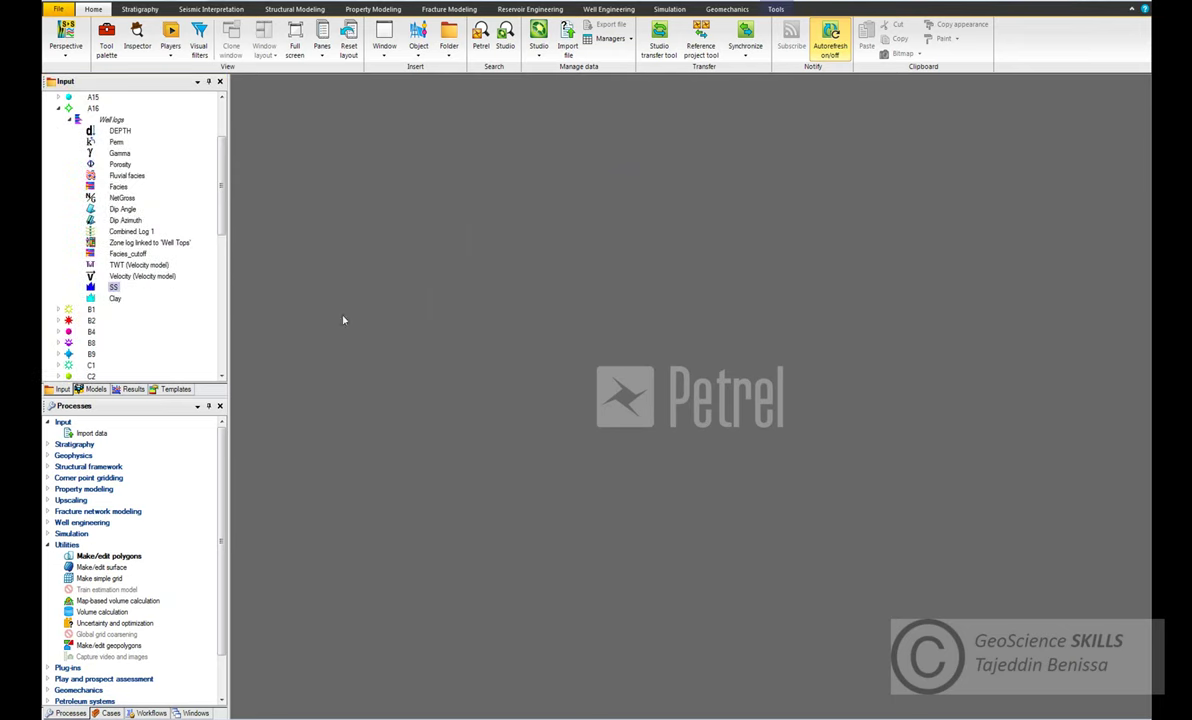
{"action": "double_click", "coordinate": [113, 287]}
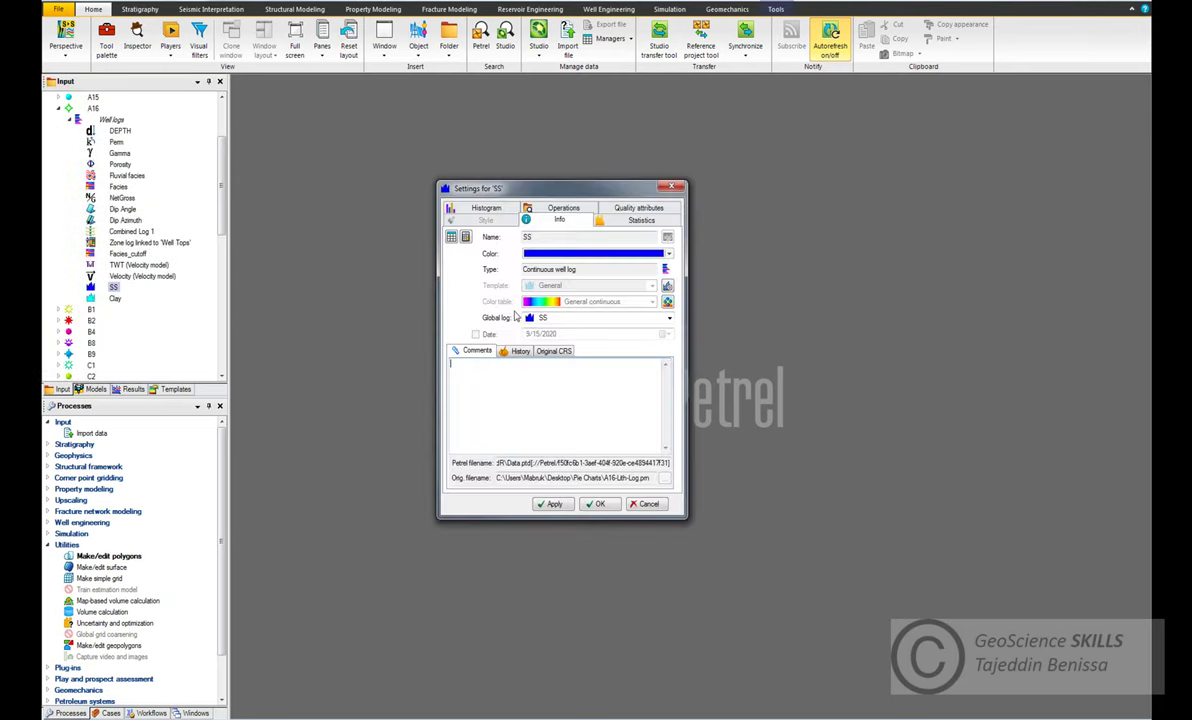
{"action": "left_click", "coordinate": [565, 318]}
{"action": "left_click", "coordinate": [562, 342]}
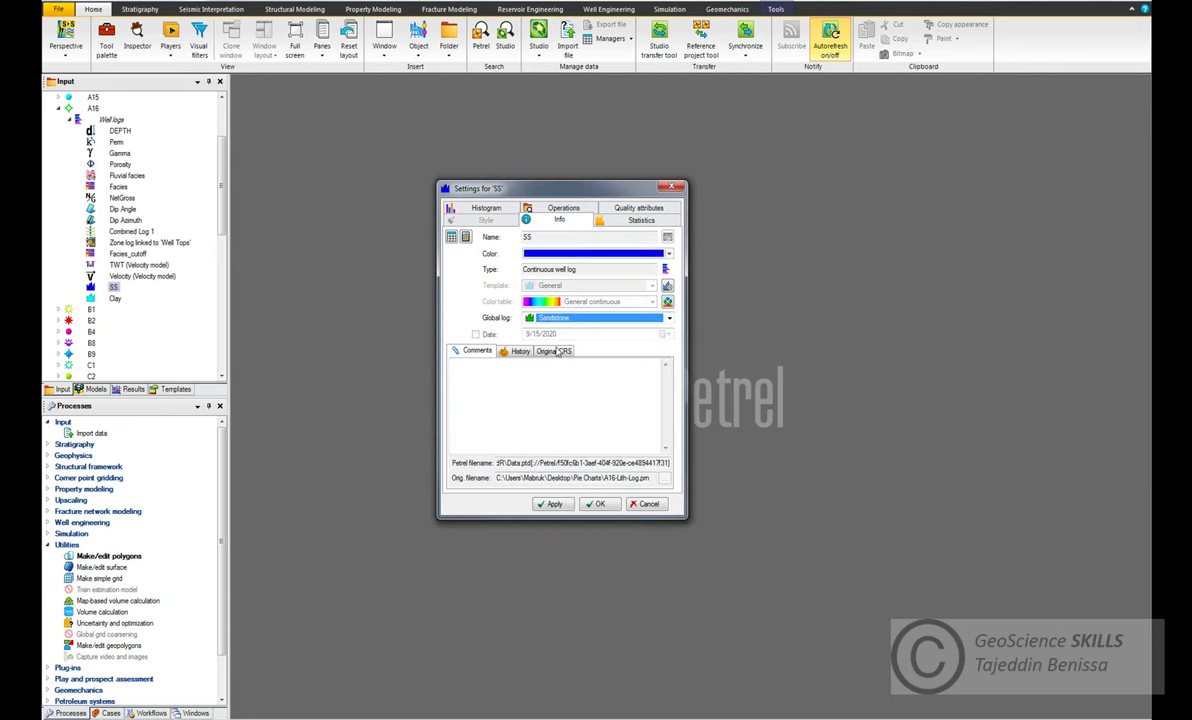
{"action": "left_click", "coordinate": [551, 504]}
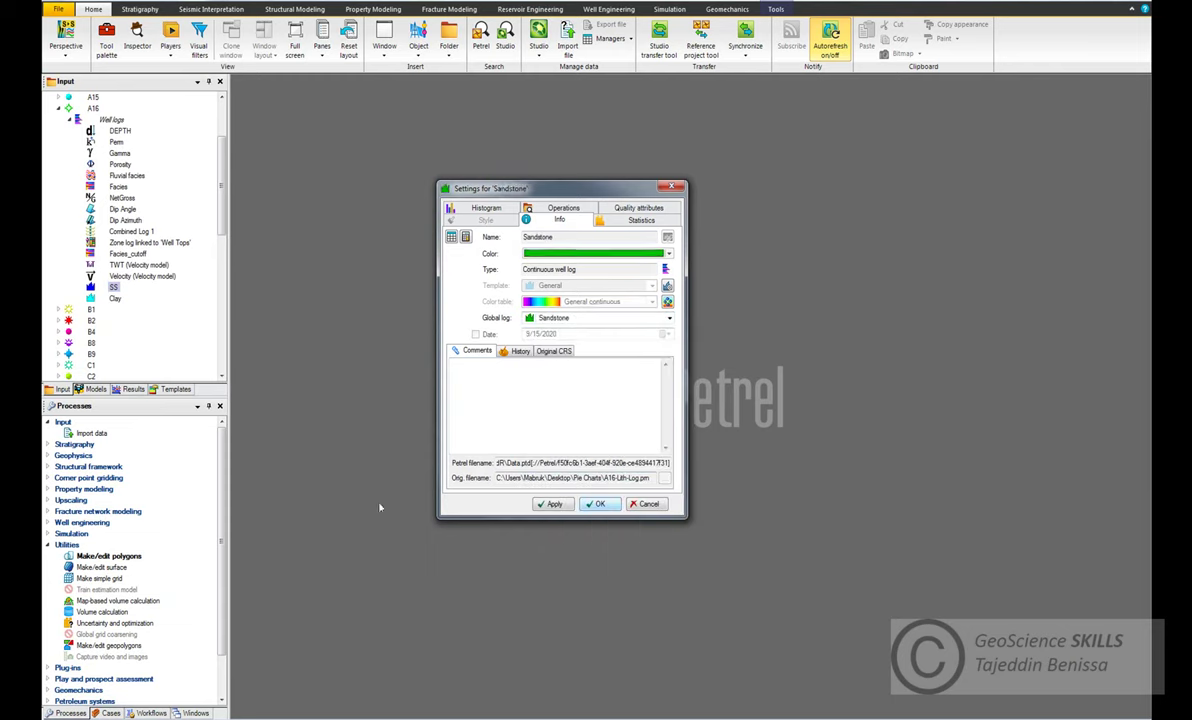
- Assign well A16's Clay log to the first Clay global log, the one listed before the SS entries
{"action": "left_click", "coordinate": [112, 300]}
{"action": "double_click", "coordinate": [113, 299]}
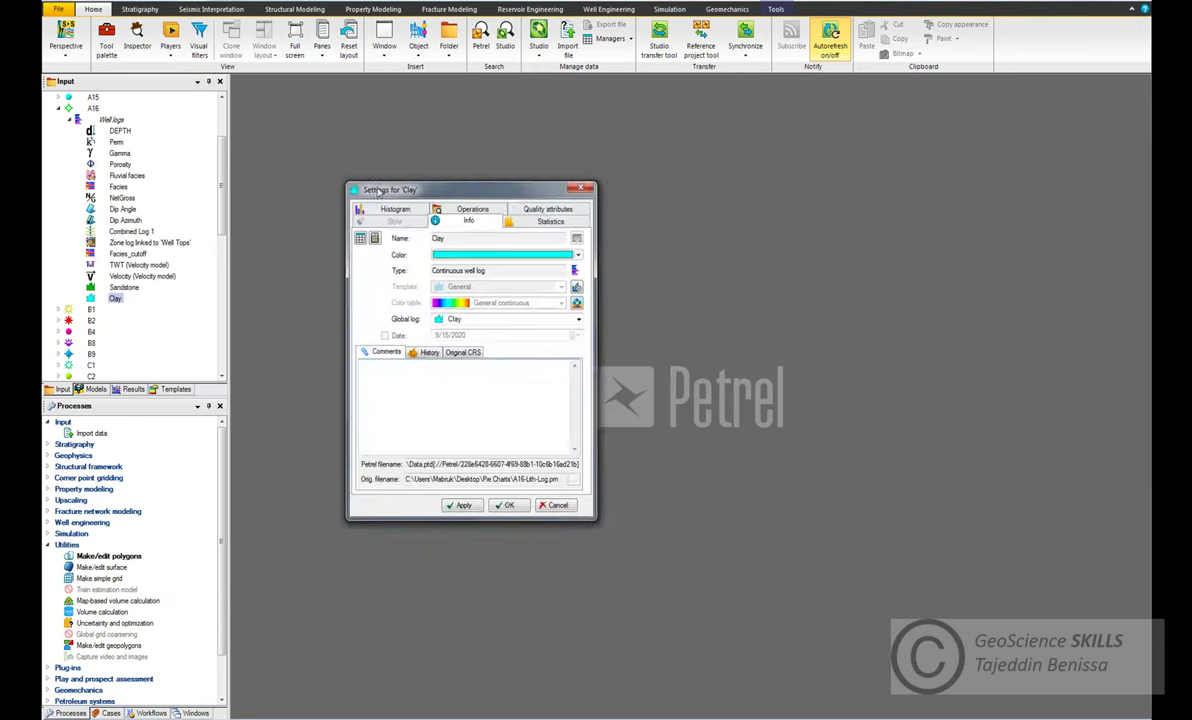
{"action": "left_click", "coordinate": [455, 318]}
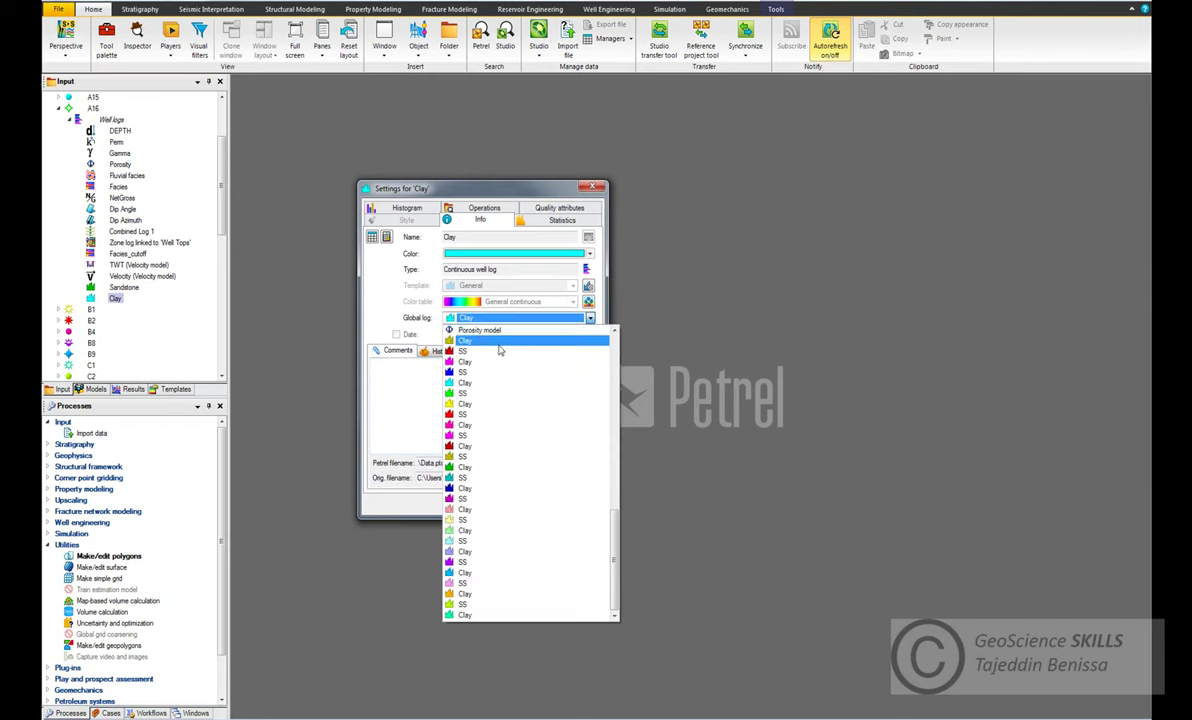
{"action": "left_click", "coordinate": [500, 466]}
{"action": "left_click", "coordinate": [519, 504]}
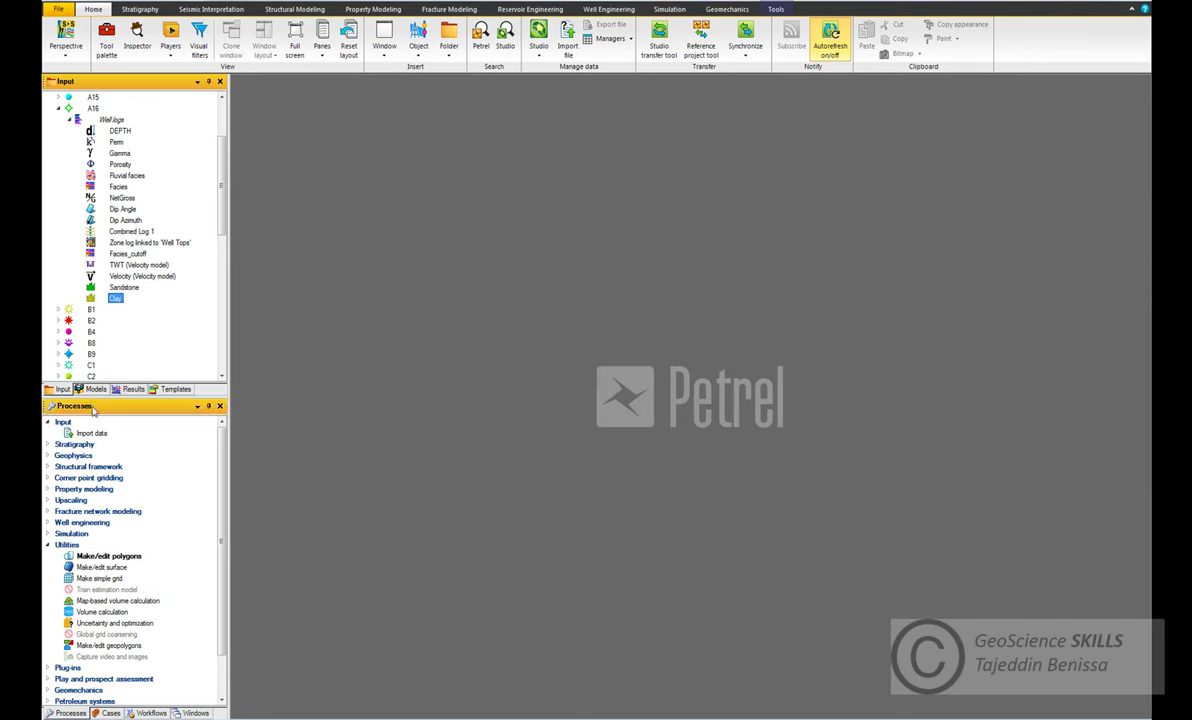
- Check well B1's log list for SS and Clay logs, and assign well B2's SS log to the Sandstone global log
{"action": "left_click", "coordinate": [57, 109]}
{"action": "left_click", "coordinate": [57, 119]}
{"action": "left_click", "coordinate": [70, 130]}
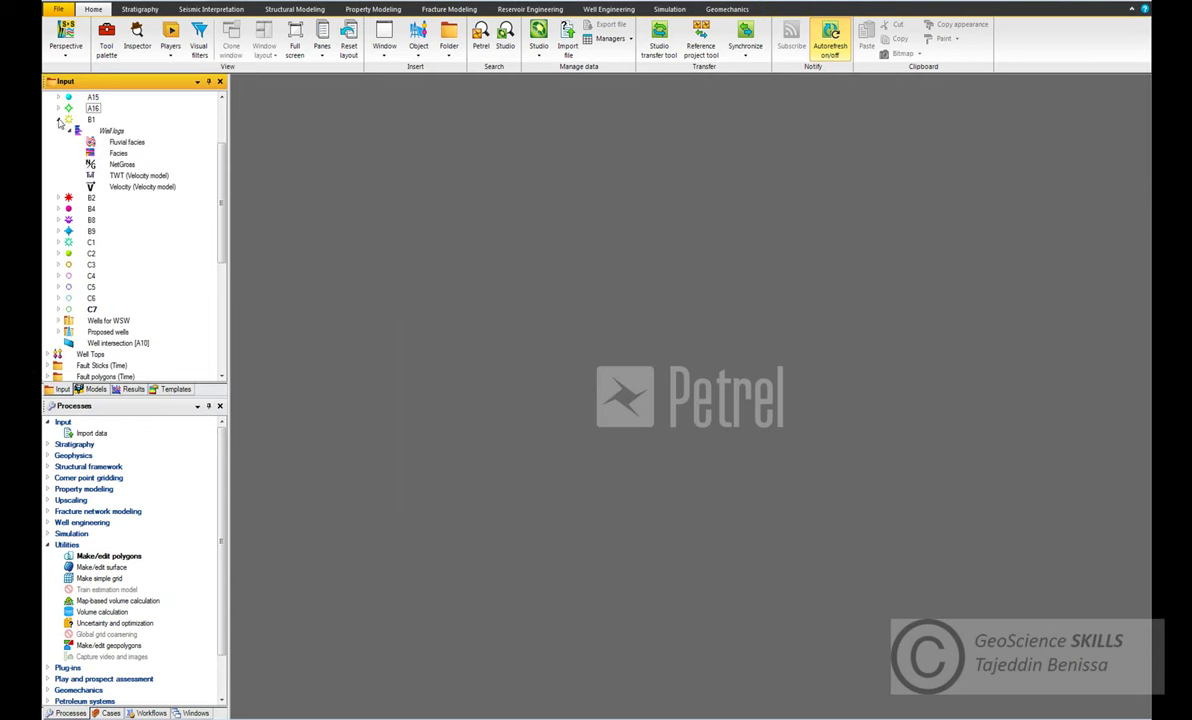
{"action": "left_click", "coordinate": [58, 120]}
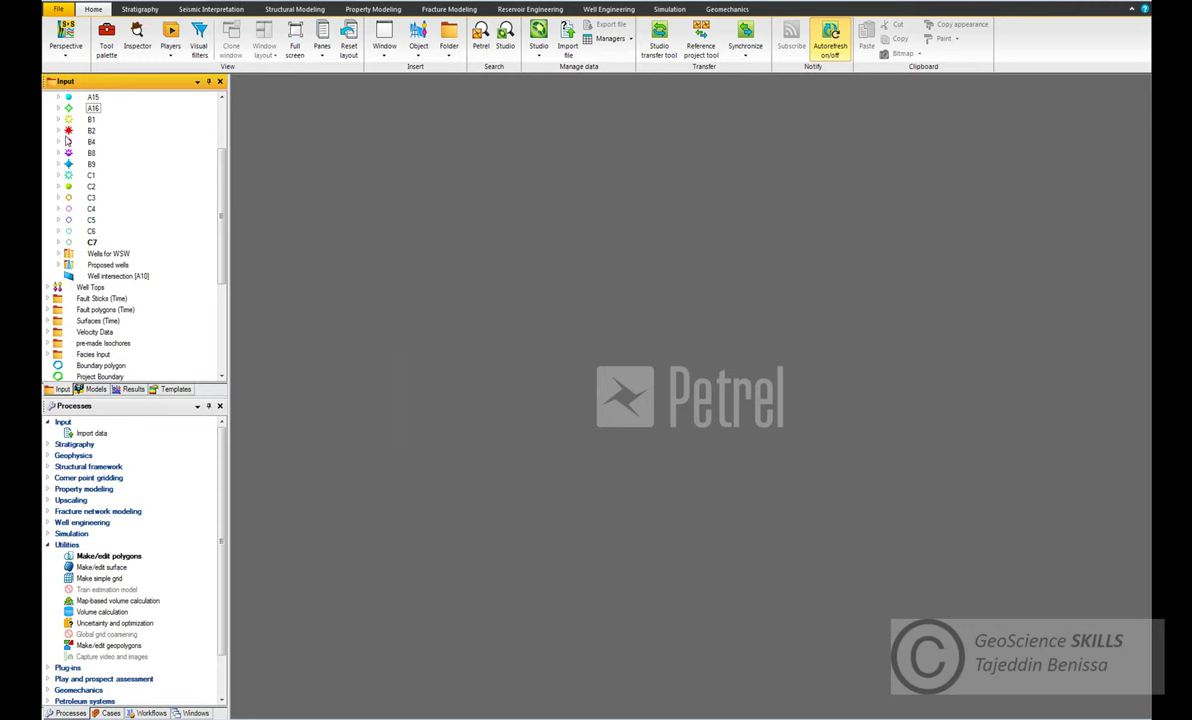
{"action": "left_click", "coordinate": [59, 131]}
{"action": "left_click", "coordinate": [69, 142]}
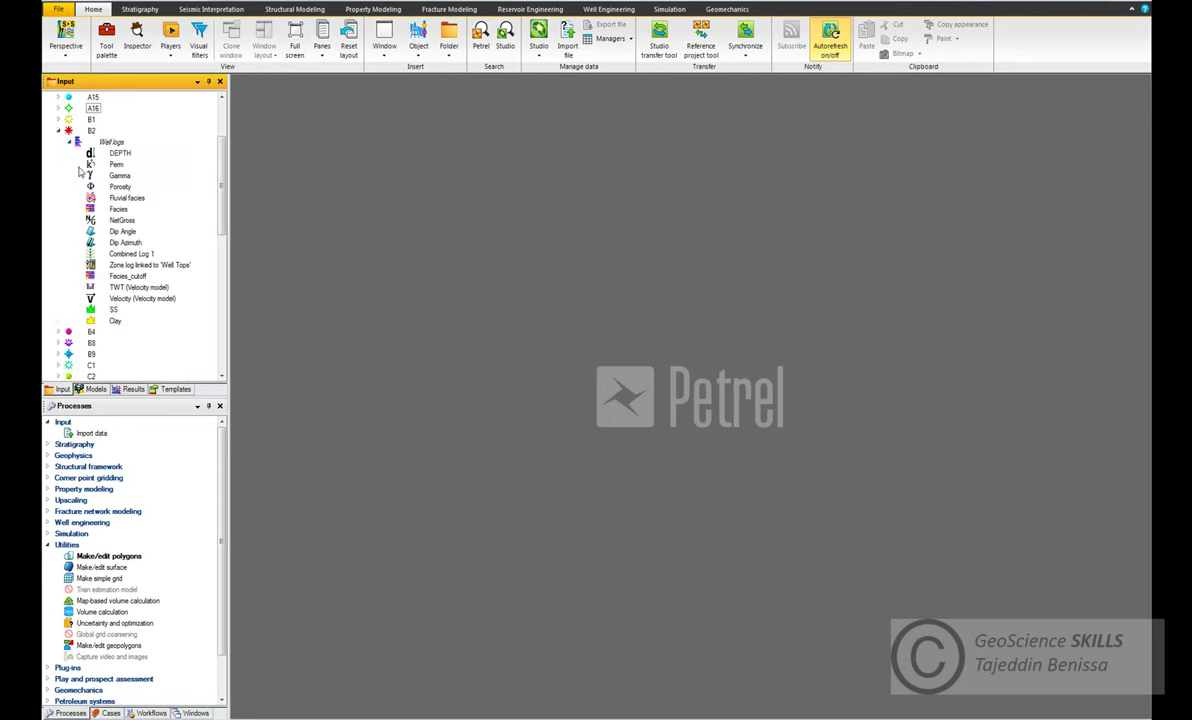
{"action": "left_click", "coordinate": [114, 310]}
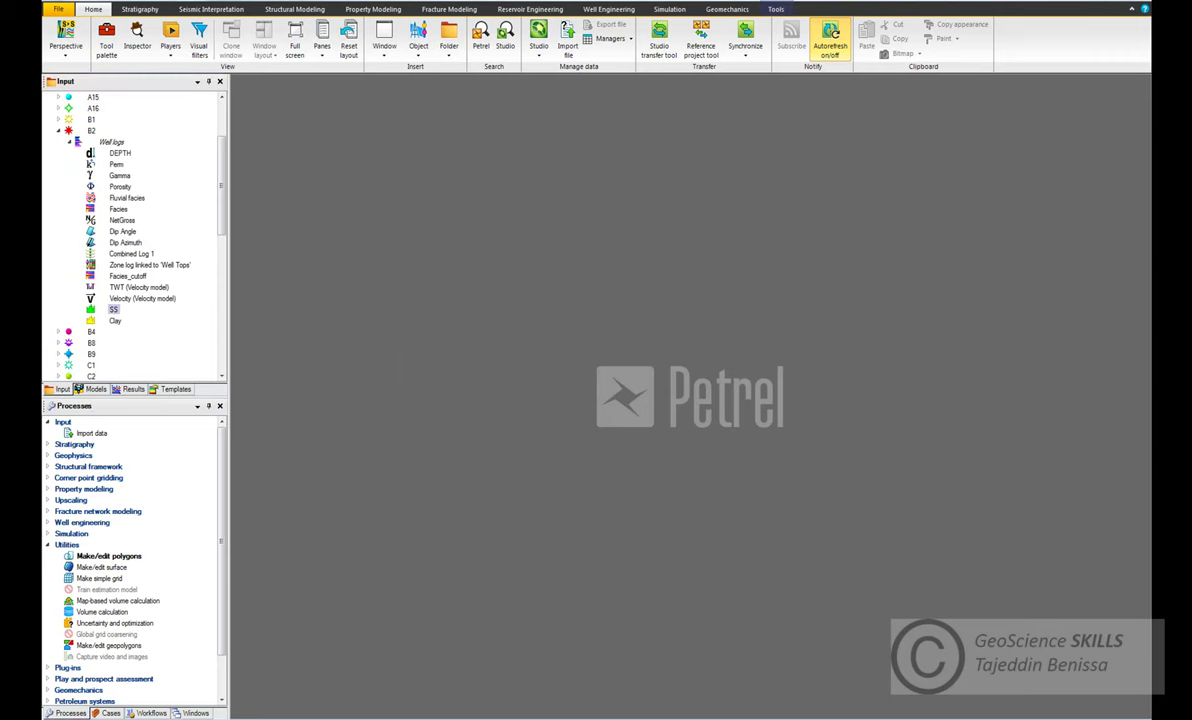
{"action": "double_click", "coordinate": [114, 310]}
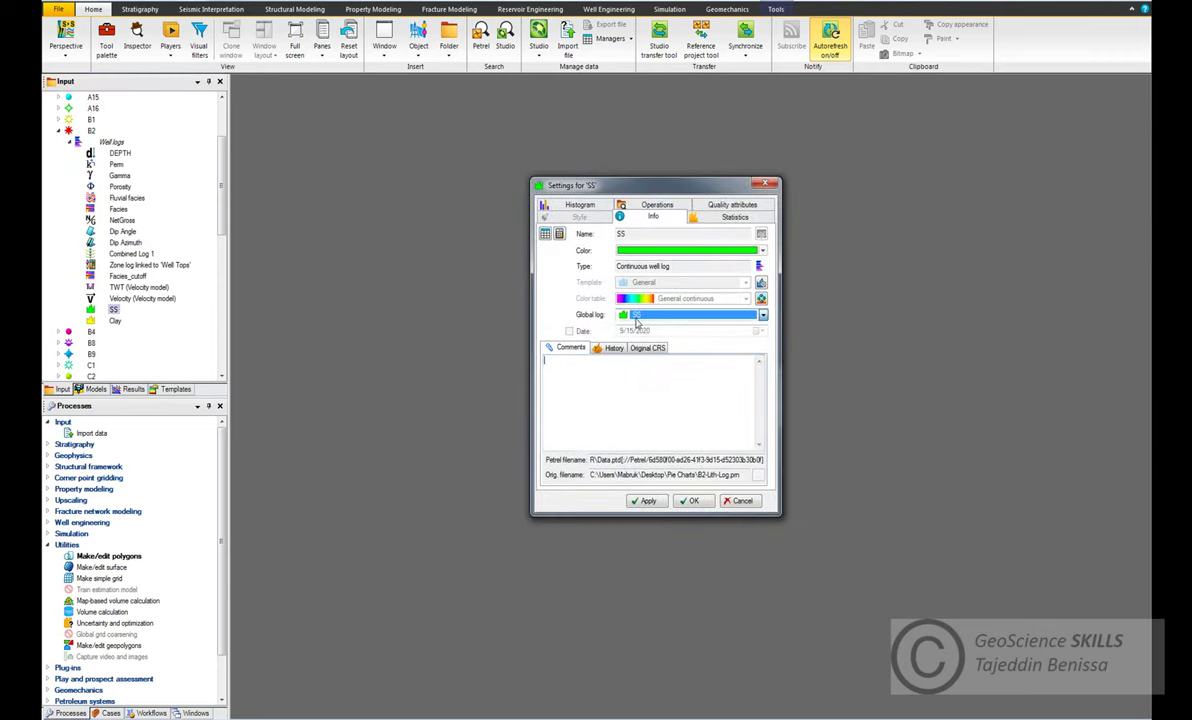
{"action": "left_click", "coordinate": [637, 315]}
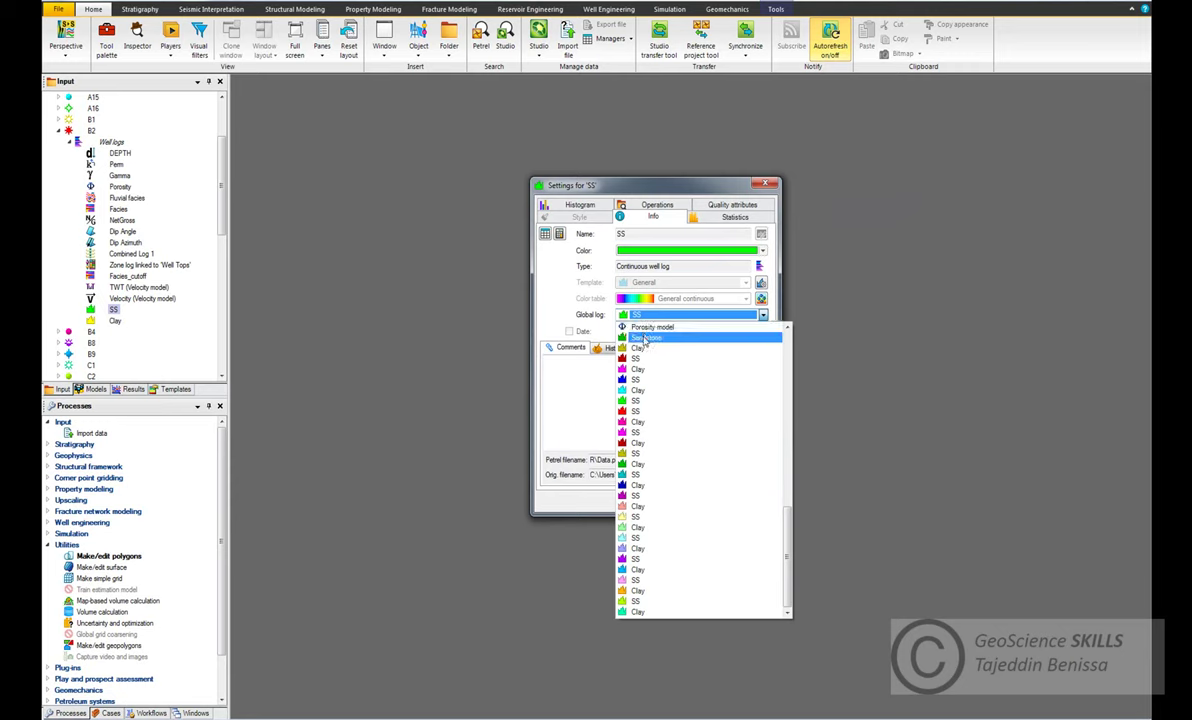
{"action": "left_click", "coordinate": [645, 337]}
{"action": "left_click", "coordinate": [697, 500]}
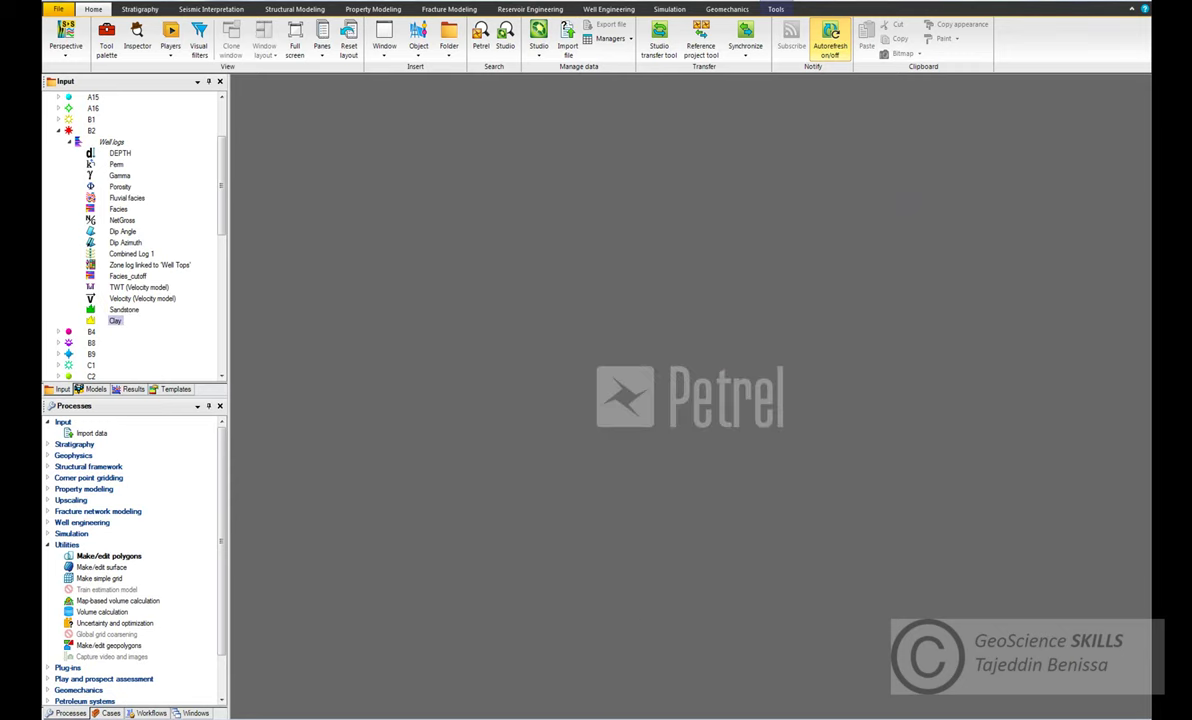
- Assign well B2's Clay log to the first Clay global log, the one listed before the SS entries
{"action": "left_click", "coordinate": [489, 299]}
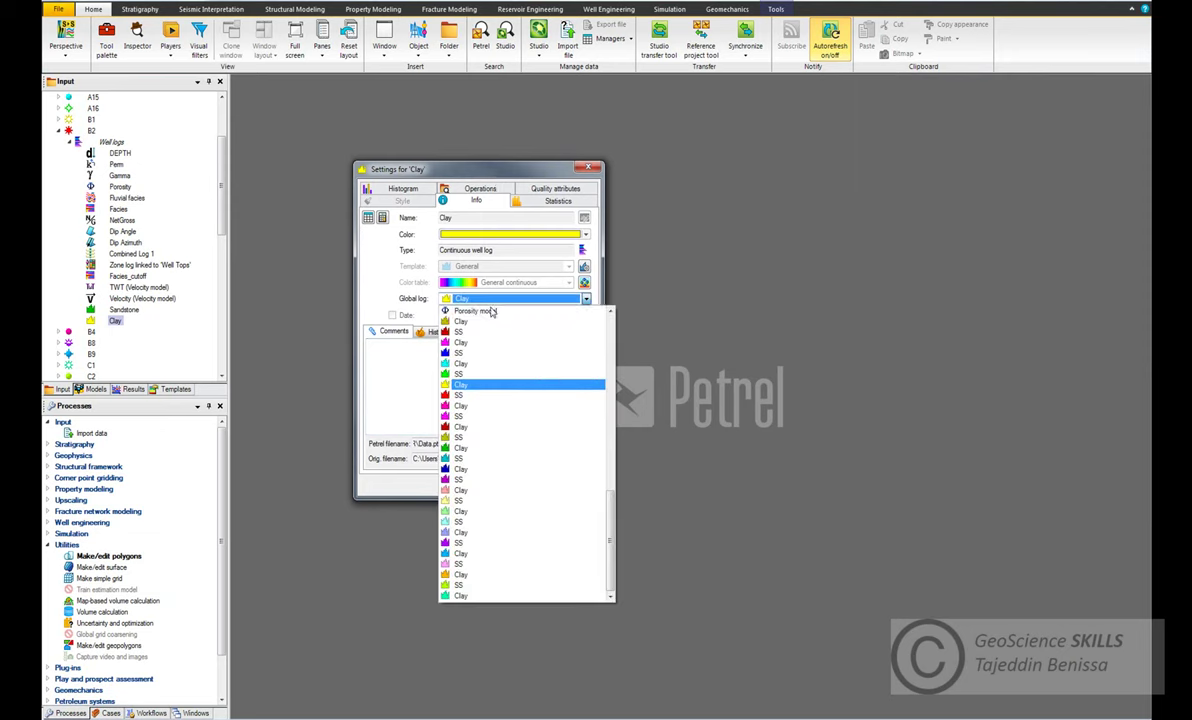
{"action": "left_click", "coordinate": [491, 310]}
{"action": "left_click", "coordinate": [480, 453]}
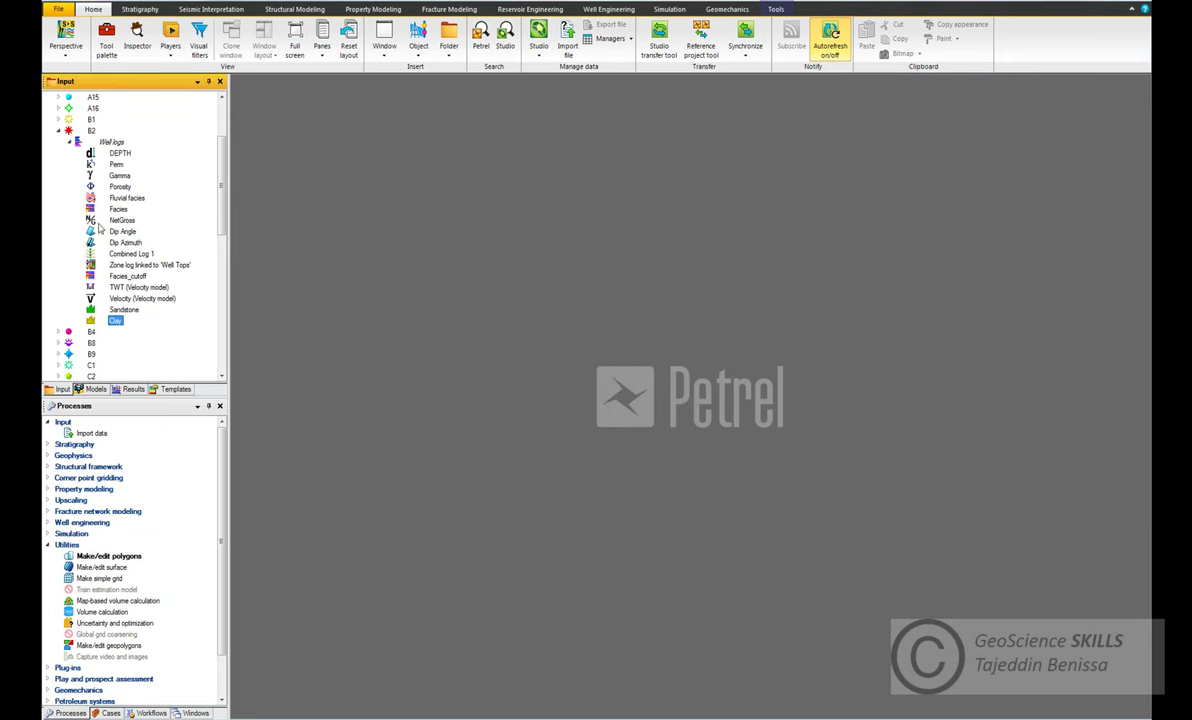
- Assign well B4's SS log to the Sandstone global log
{"action": "left_click", "coordinate": [57, 130]}
{"action": "left_click", "coordinate": [57, 141]}
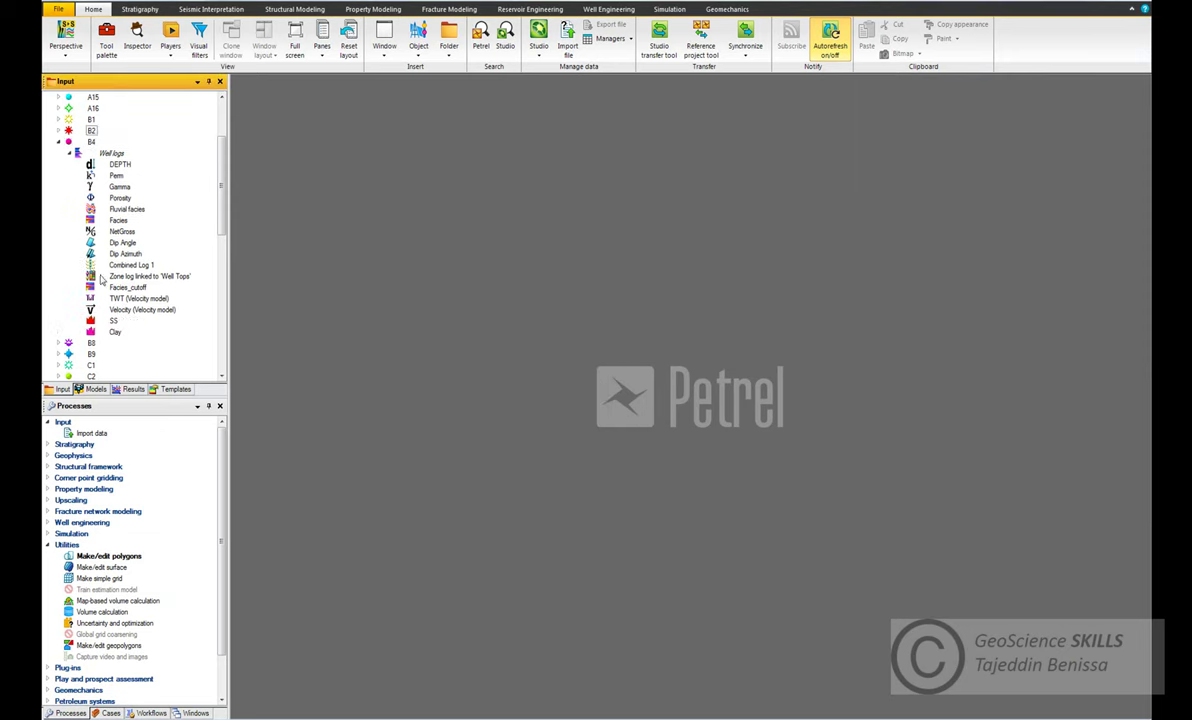
{"action": "left_click", "coordinate": [113, 320]}
{"action": "left_click", "coordinate": [707, 325]}
{"action": "double_click", "coordinate": [113, 320]}
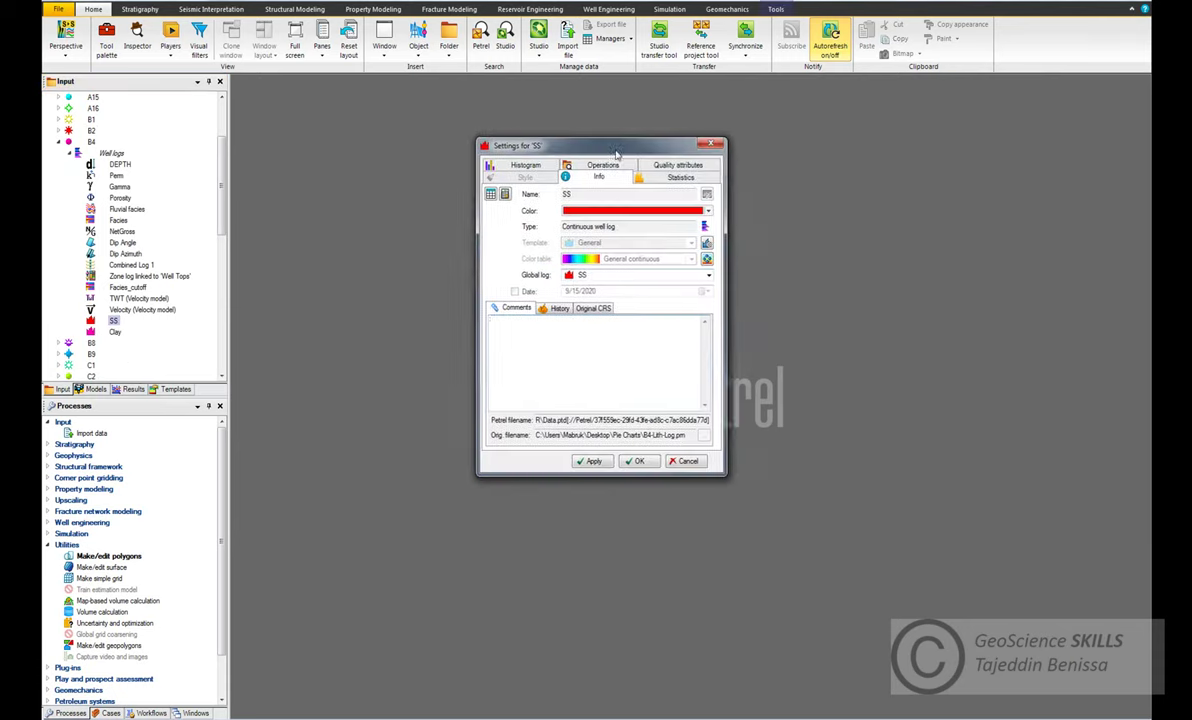
{"action": "left_click", "coordinate": [596, 275]}
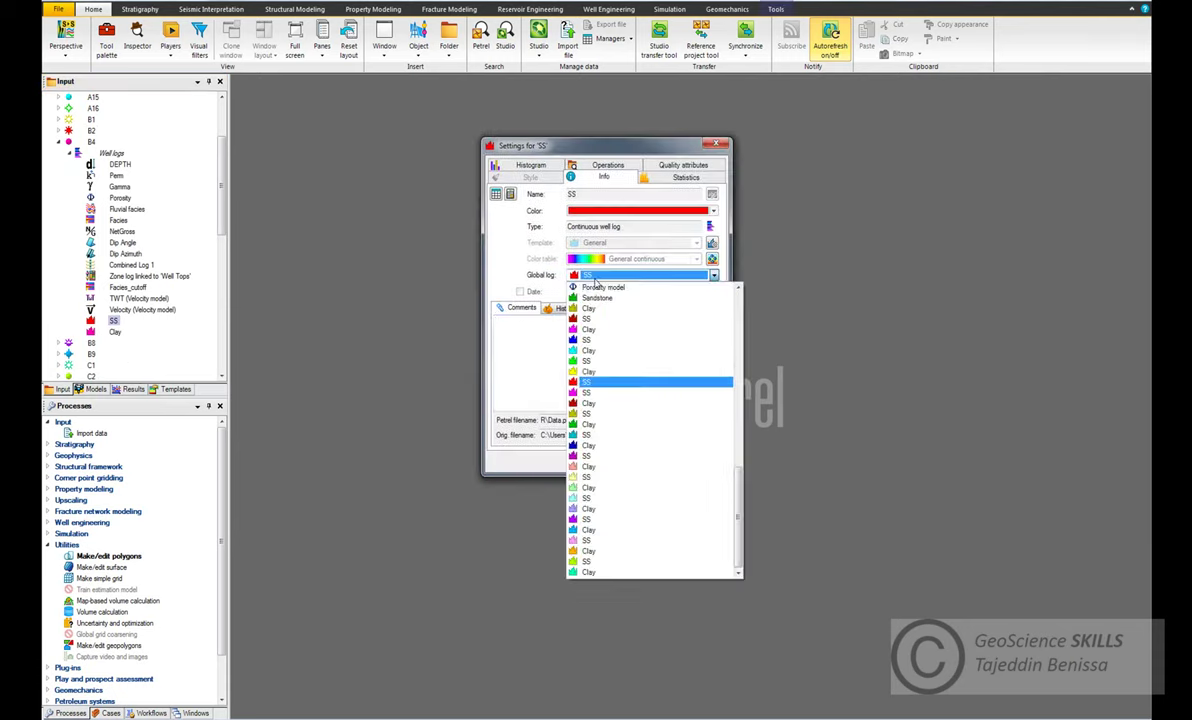
{"action": "left_click", "coordinate": [597, 298]}
{"action": "left_click", "coordinate": [646, 462]}
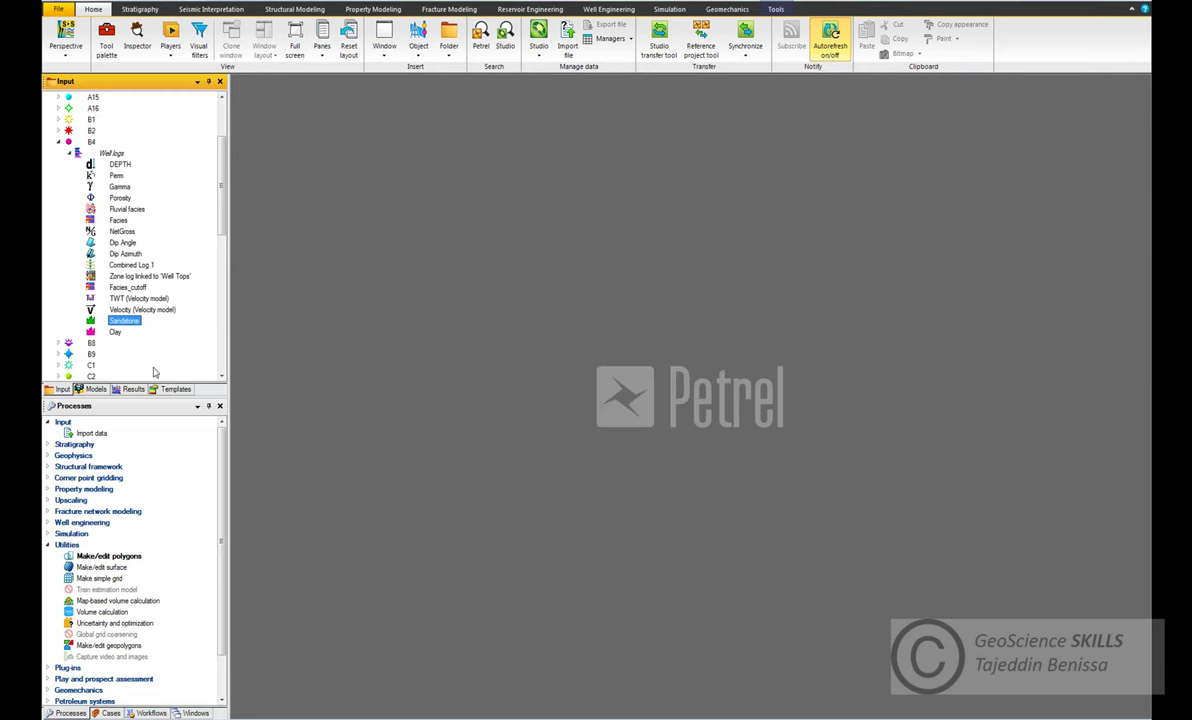
- Assign well B4's Clay log to the first Clay global log, the one listed before the SS entries
{"action": "left_click", "coordinate": [115, 334]}
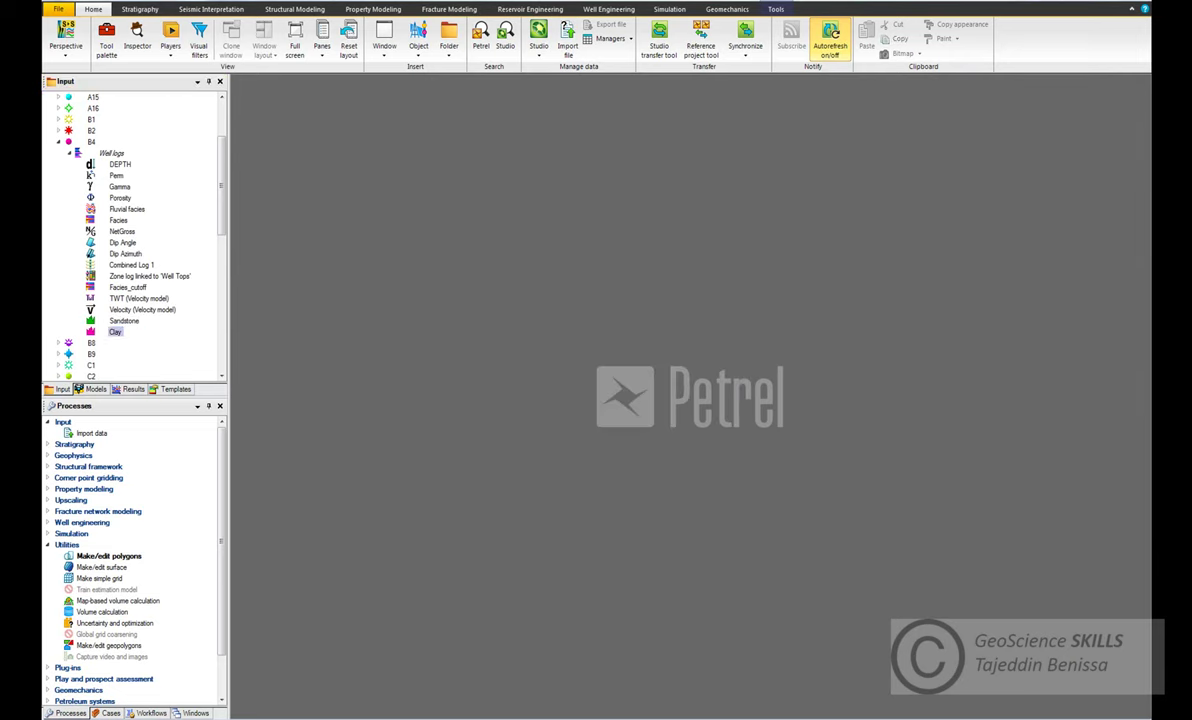
{"action": "left_click", "coordinate": [631, 214]}
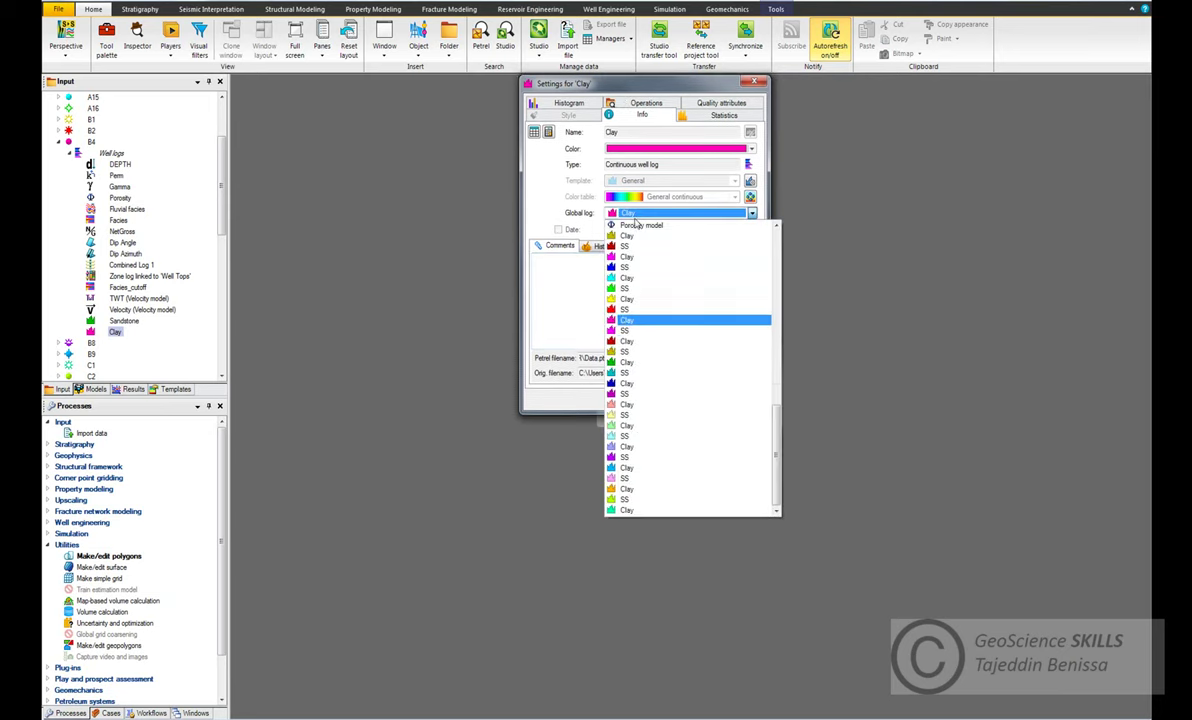
{"action": "left_click", "coordinate": [628, 236]}
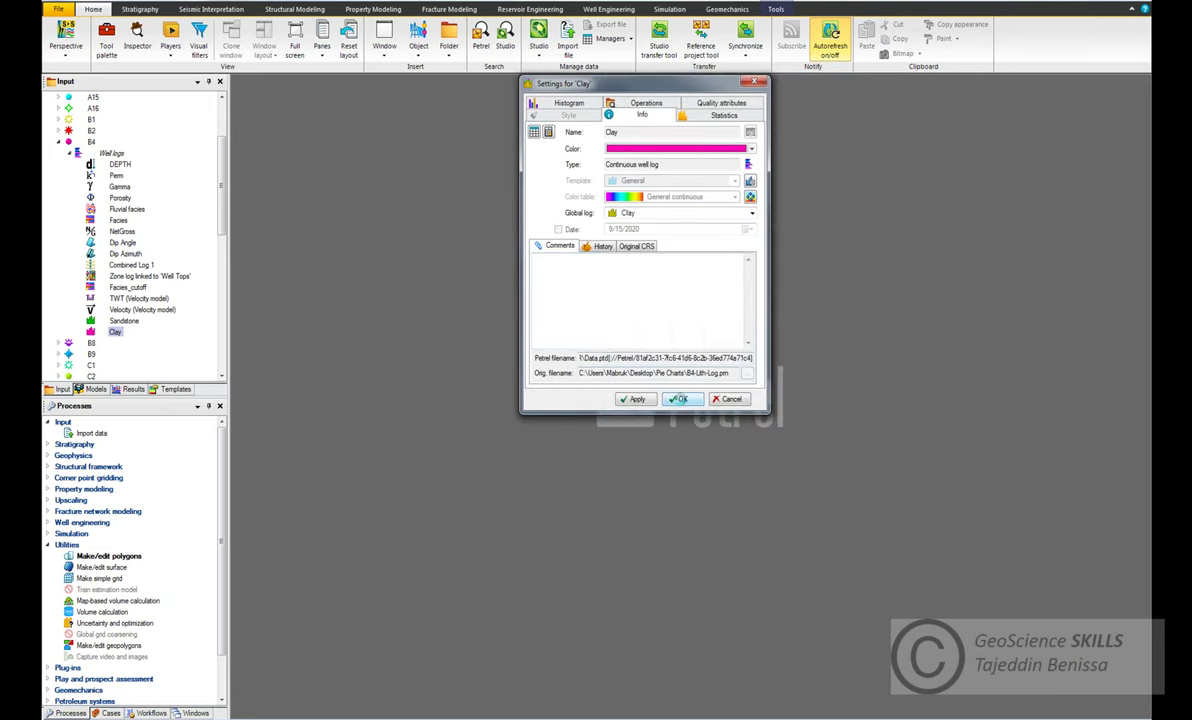
{"action": "left_click", "coordinate": [679, 399]}
- Assign well C6's SS log to the Sandstone global log
{"action": "scroll", "coordinate": [103, 317], "scroll_direction": "down", "scroll_amount": 8}
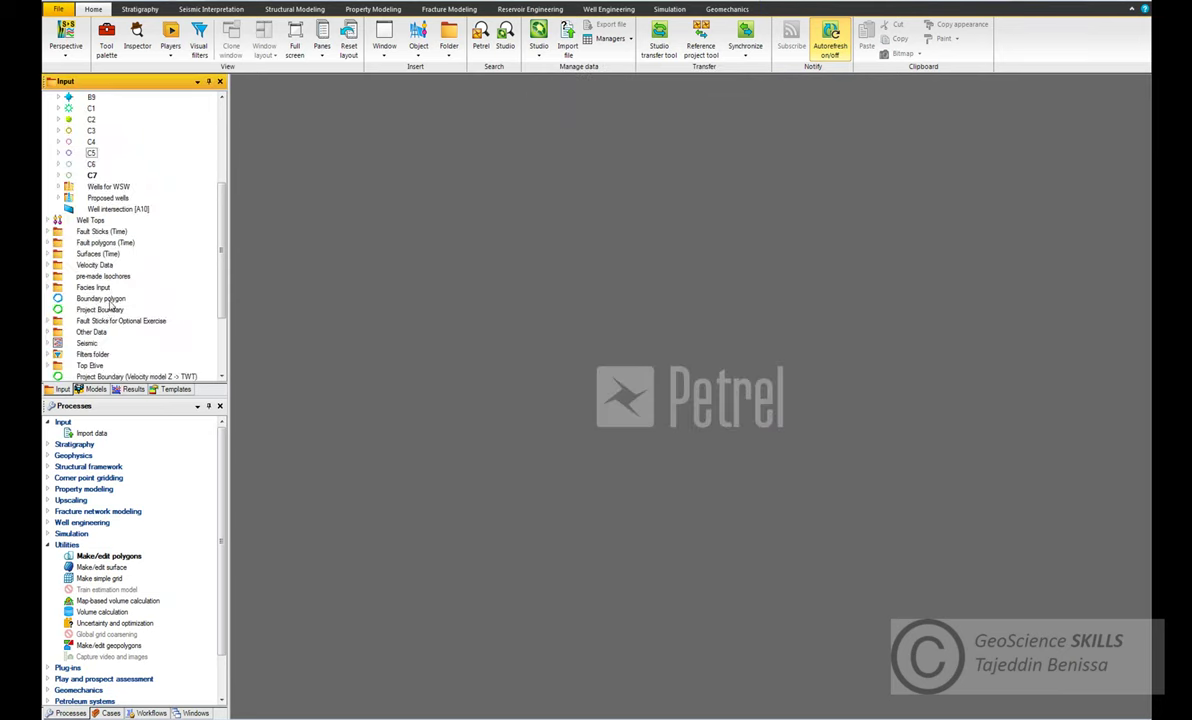
{"action": "left_click", "coordinate": [58, 164]}
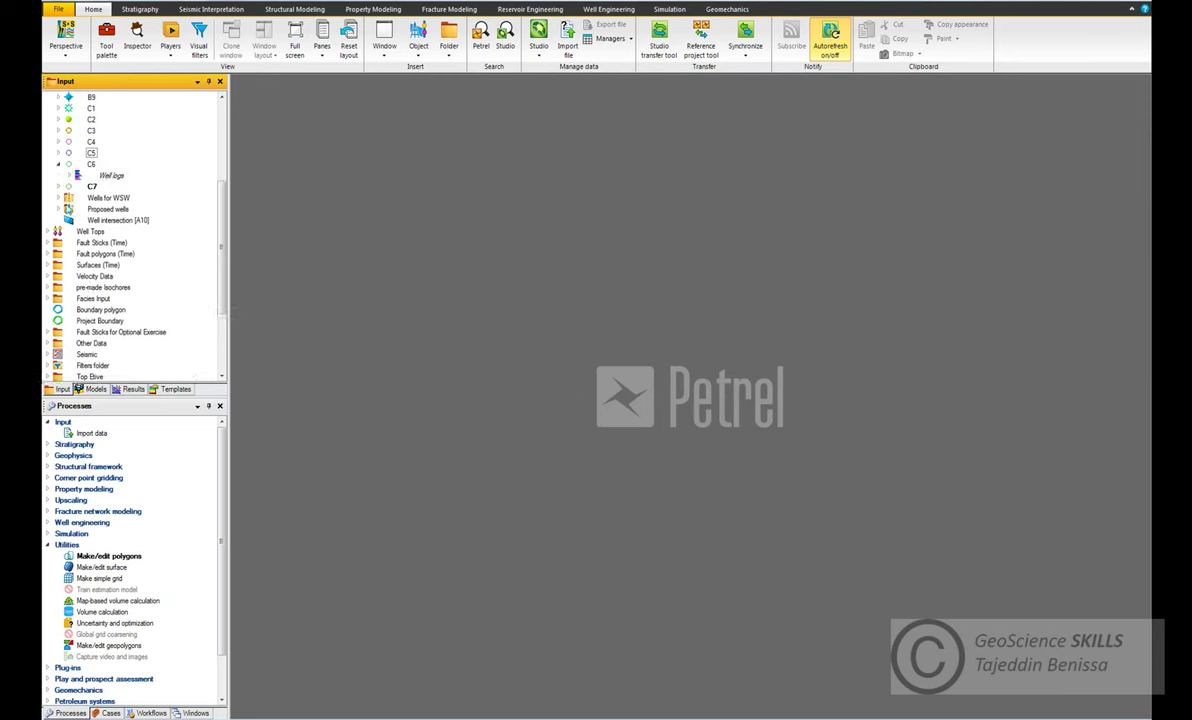
{"action": "left_click", "coordinate": [70, 175]}
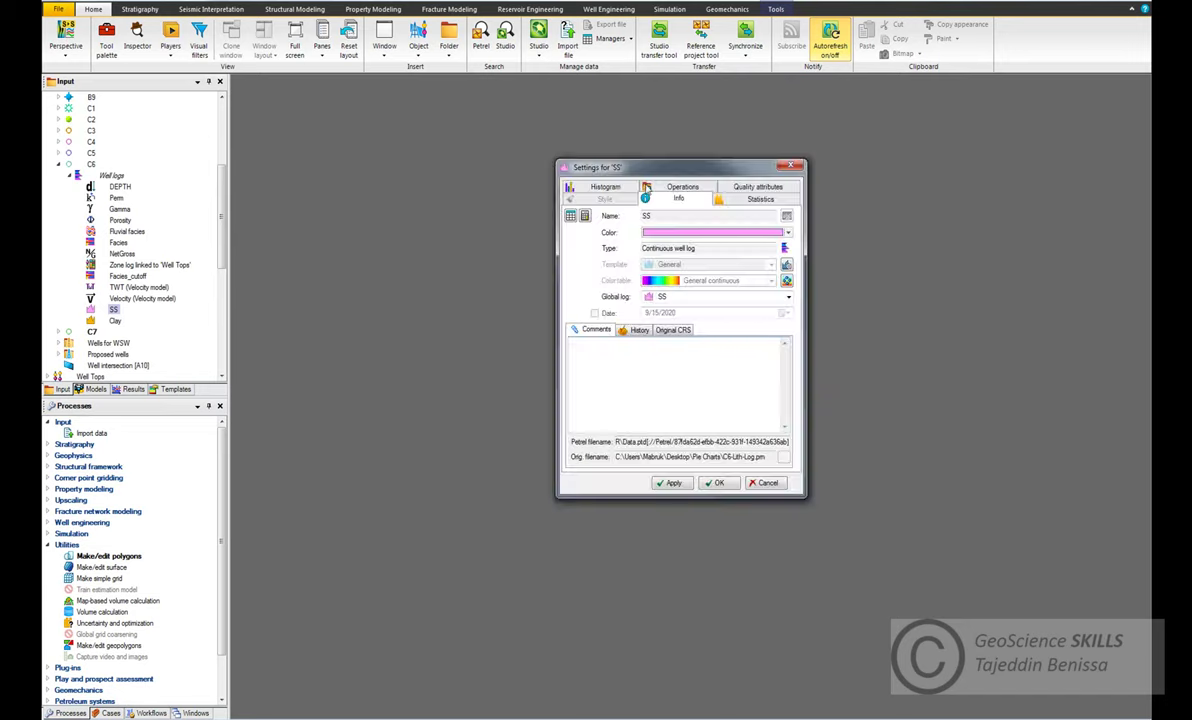
{"action": "left_click", "coordinate": [646, 292]}
{"action": "left_click", "coordinate": [682, 311]}
{"action": "left_click", "coordinate": [714, 483]}
- Assign well C6's Clay log to the first Clay global log, the one listed before the SS entries
{"action": "left_click", "coordinate": [115, 320]}
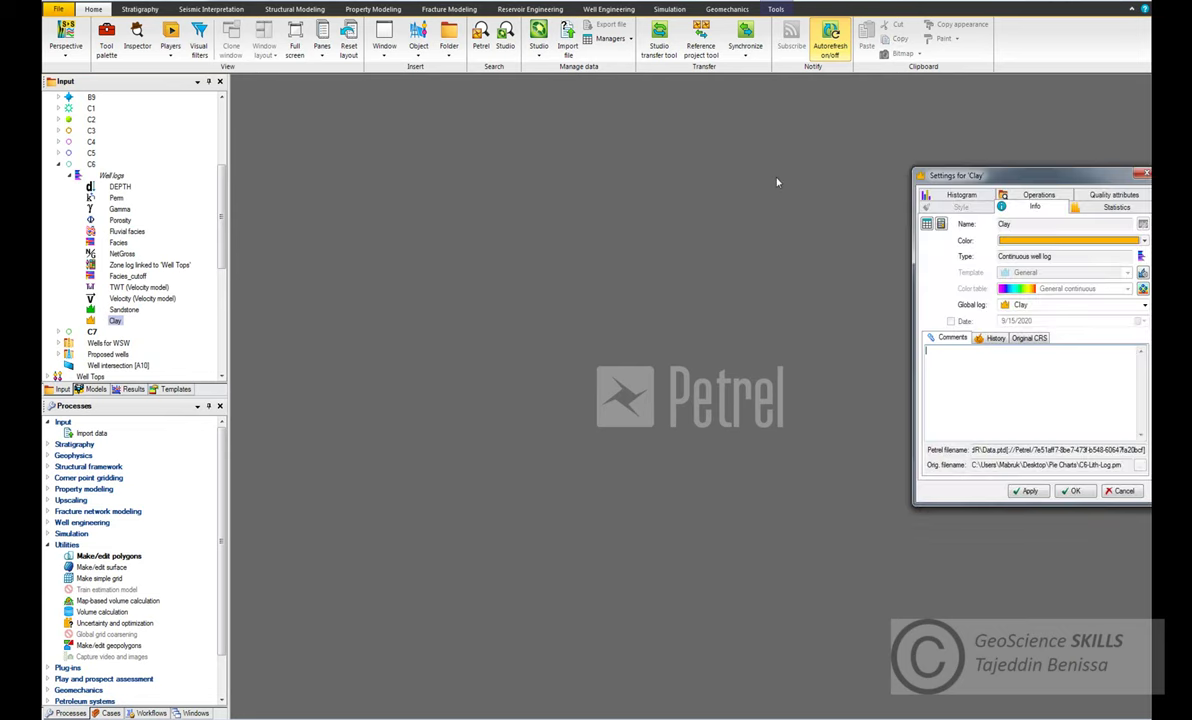
{"action": "left_click", "coordinate": [648, 290]}
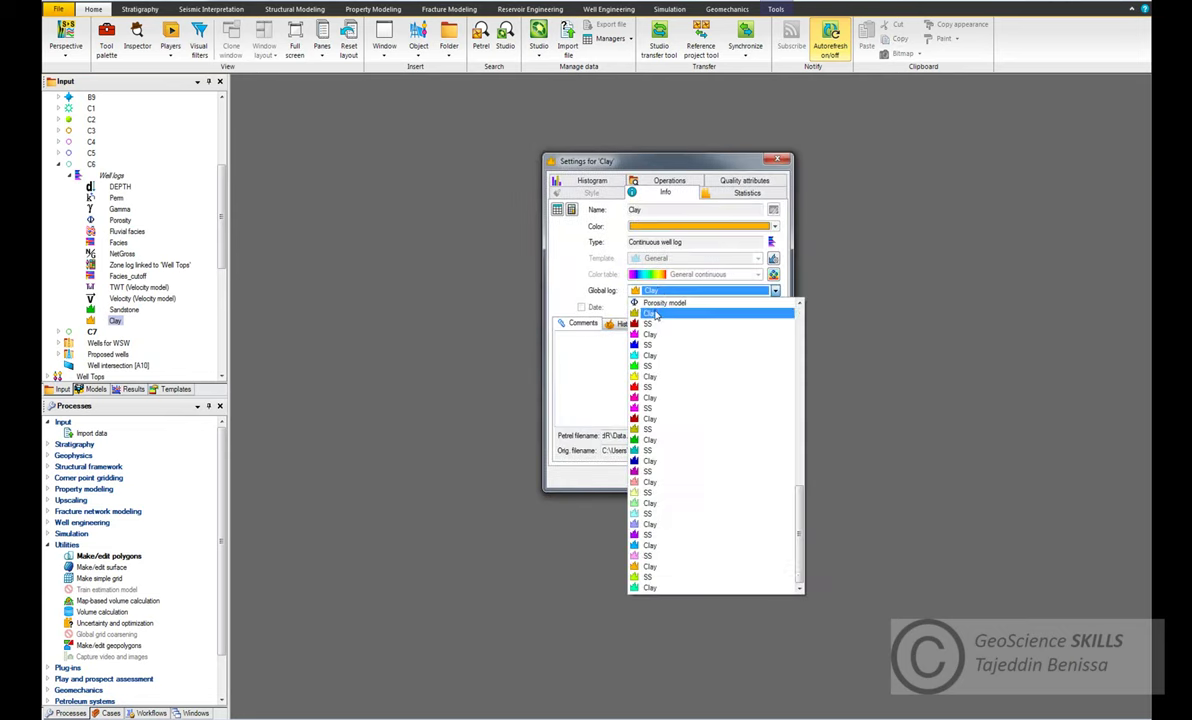
{"action": "left_click", "coordinate": [656, 314]}
{"action": "left_click", "coordinate": [705, 477]}
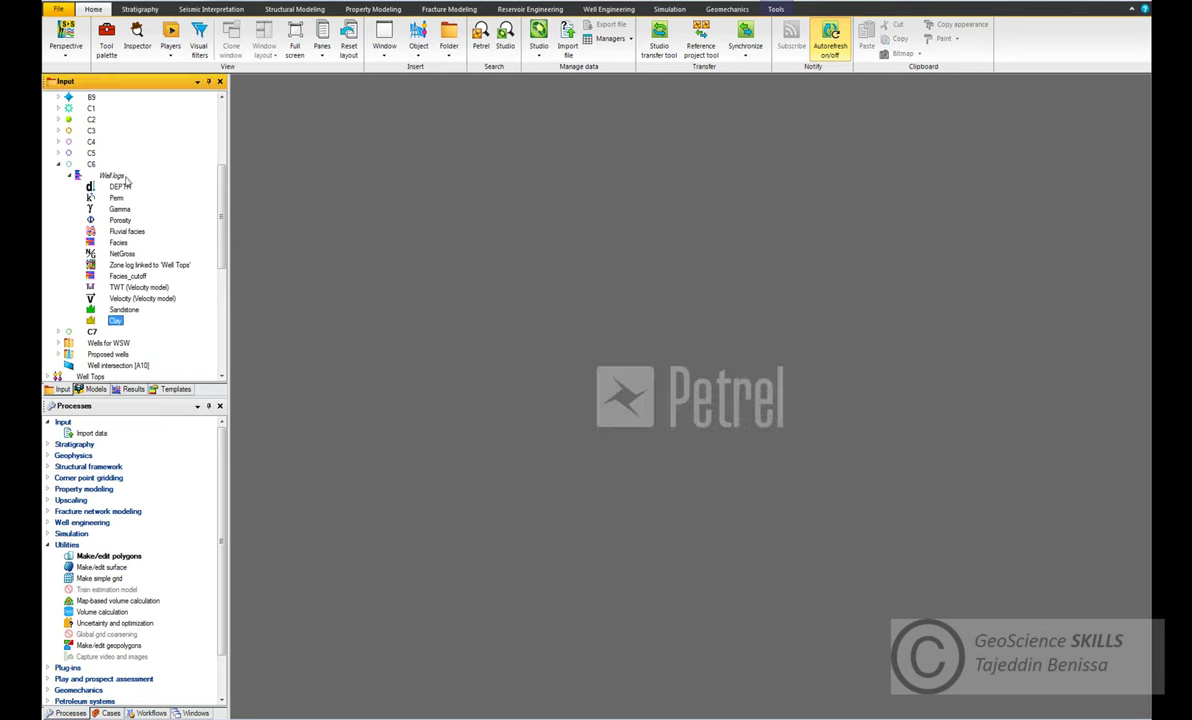
- Assign well C7's SS log to the Sandstone global log
{"action": "left_click", "coordinate": [58, 166]}
{"action": "left_click", "coordinate": [58, 176]}
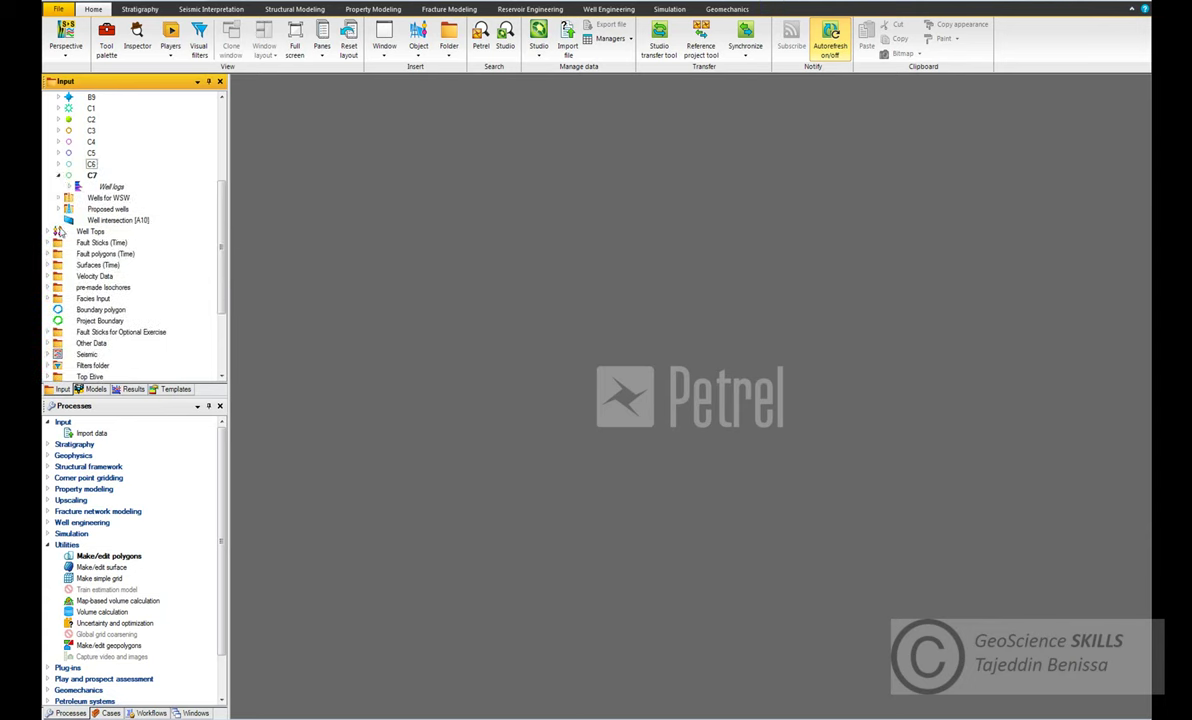
{"action": "left_click", "coordinate": [69, 188]}
{"action": "left_click", "coordinate": [113, 354]}
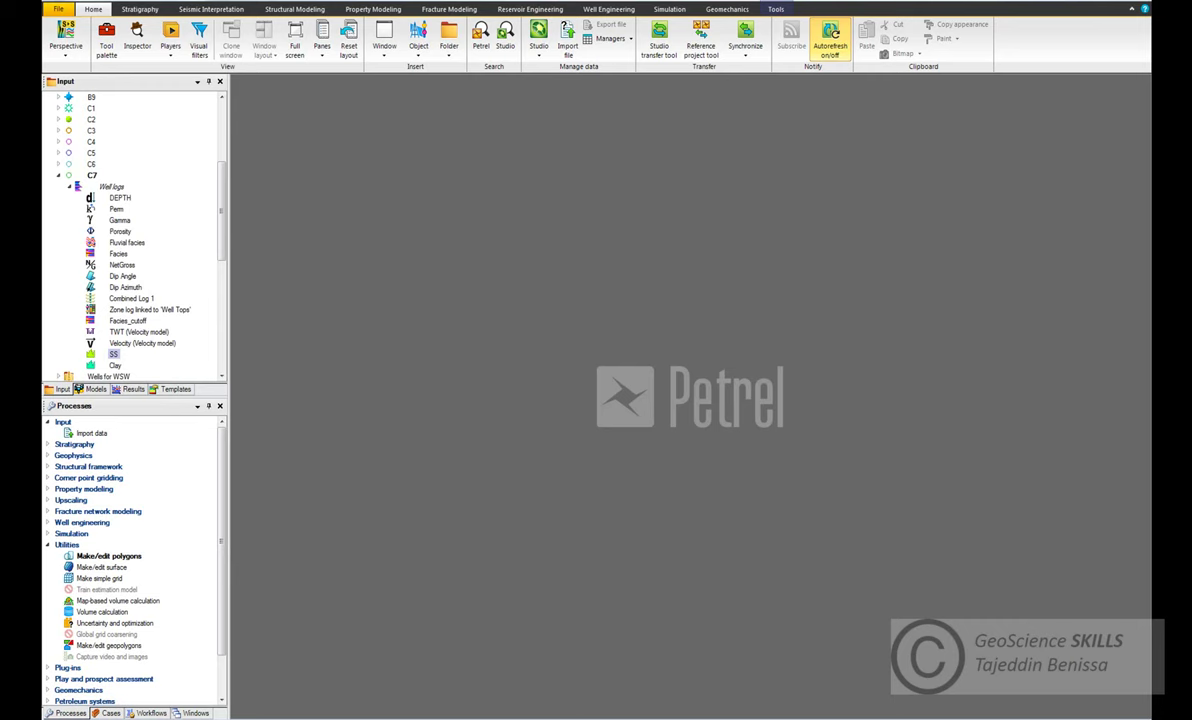
{"action": "left_click", "coordinate": [680, 244]}
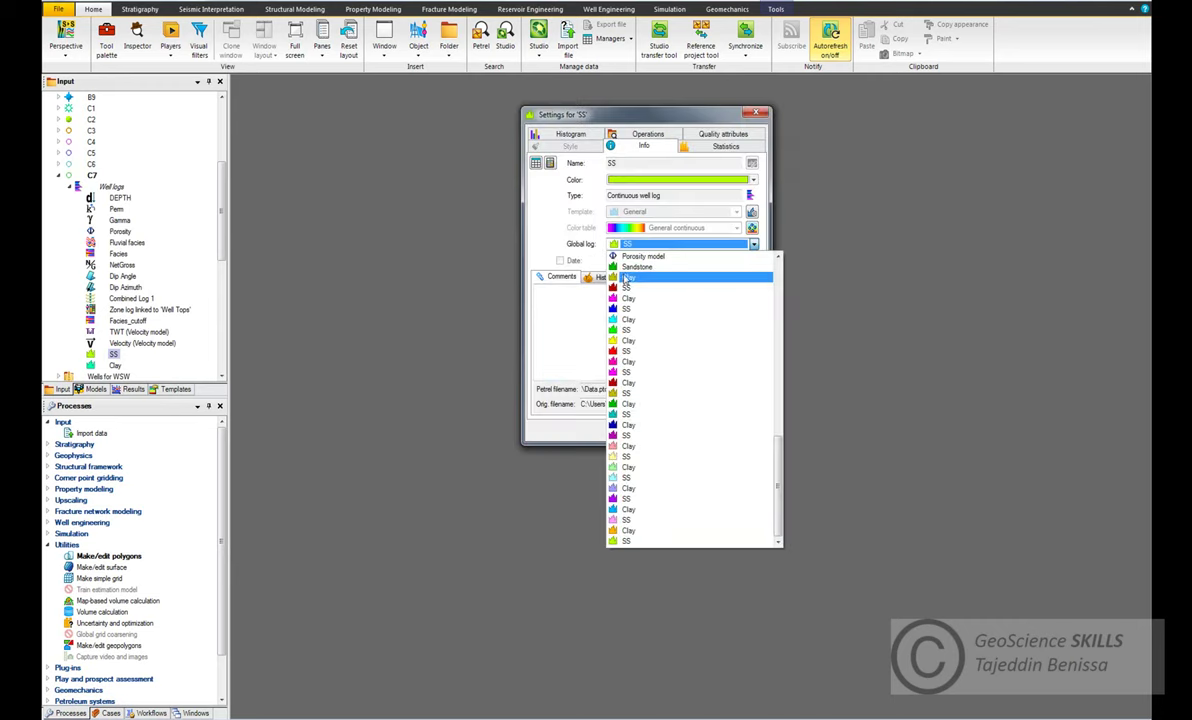
{"action": "left_click", "coordinate": [640, 264]}
{"action": "left_click", "coordinate": [682, 430]}
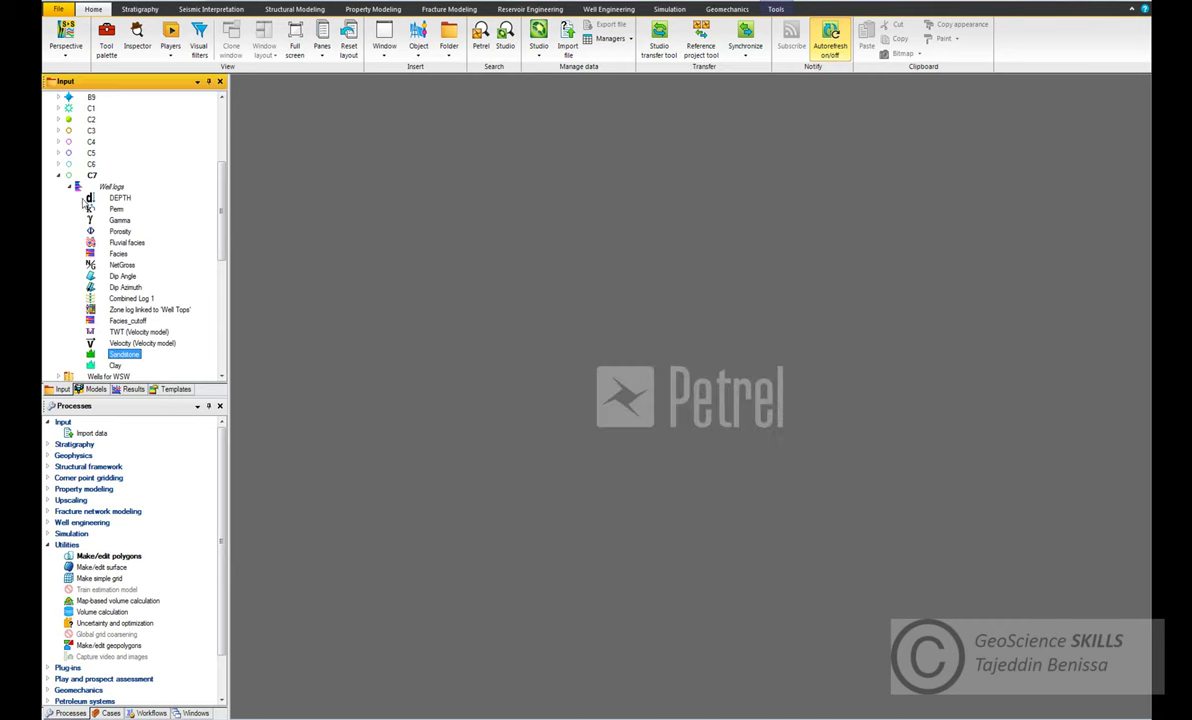
- Assign well C7's Clay log to the first Clay global log, then collapse well C7
{"action": "left_click", "coordinate": [115, 365]}
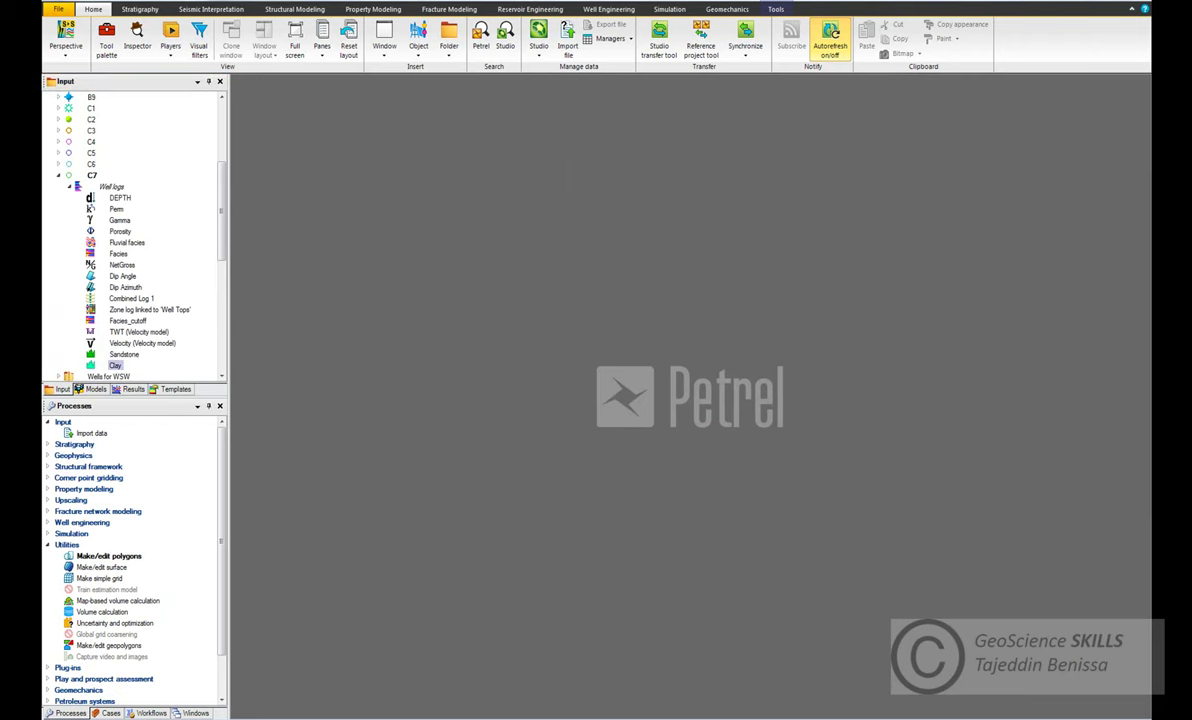
{"action": "left_click", "coordinate": [617, 291]}
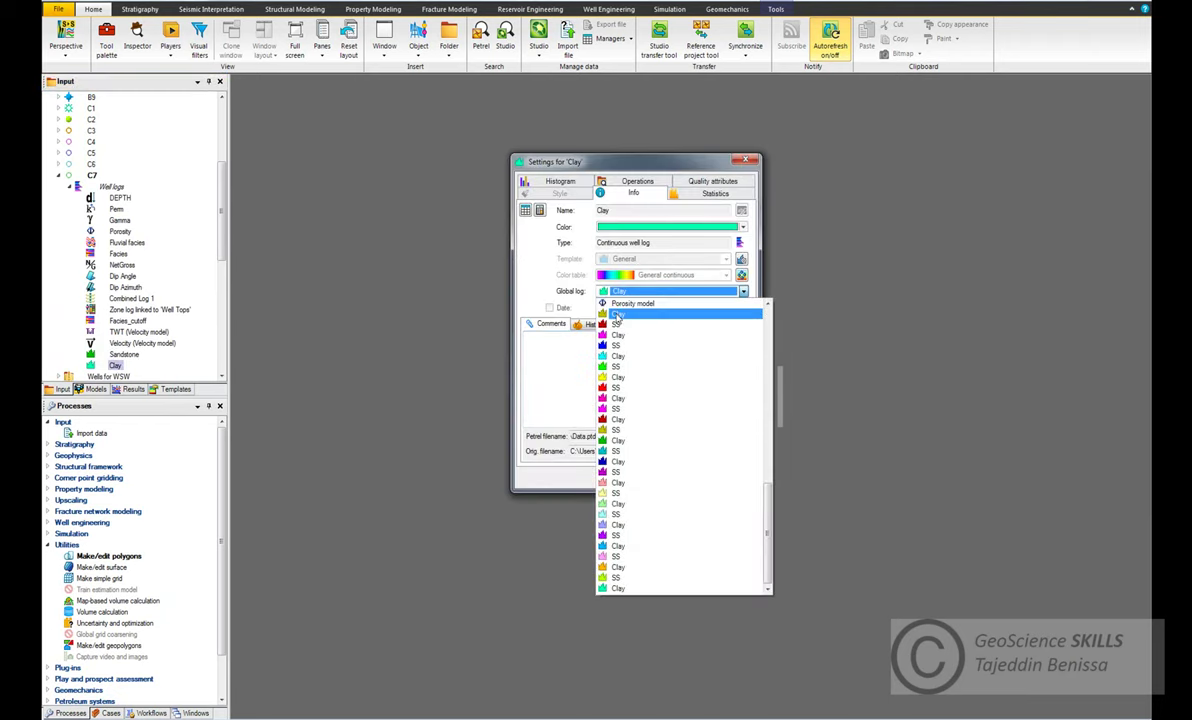
{"action": "left_click", "coordinate": [617, 317]}
{"action": "left_click", "coordinate": [682, 479]}
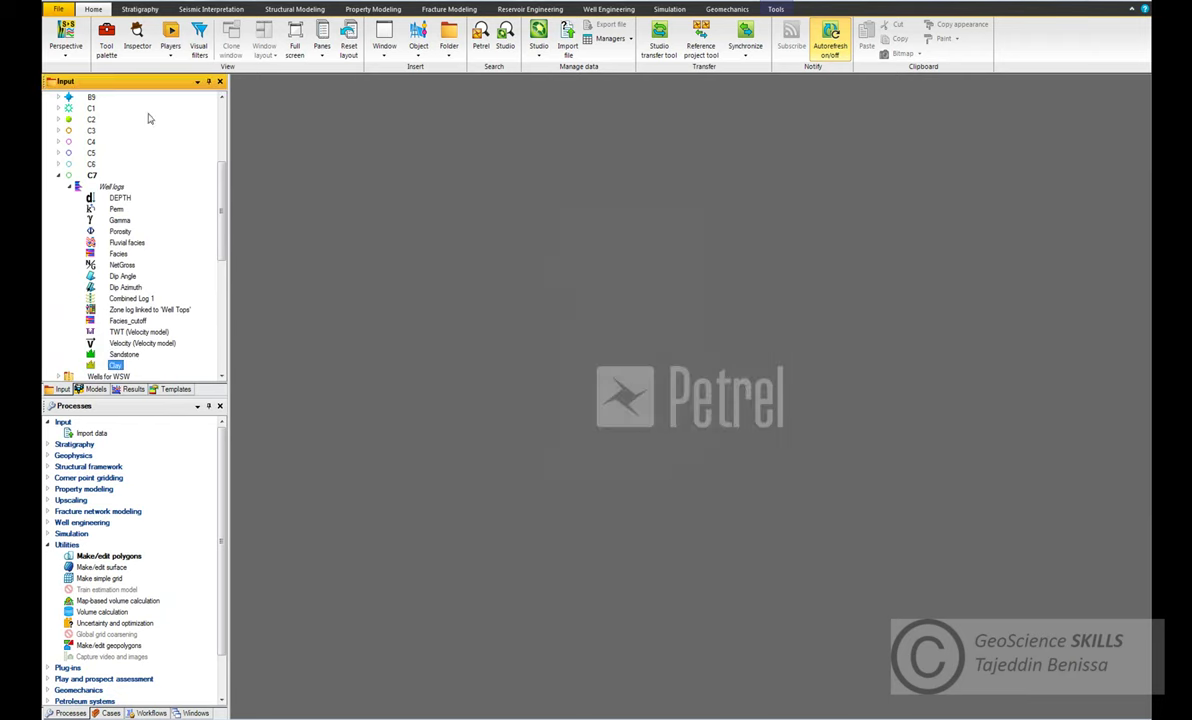
{"action": "scroll", "coordinate": [170, 242], "scroll_direction": "down", "scroll_amount": 1}
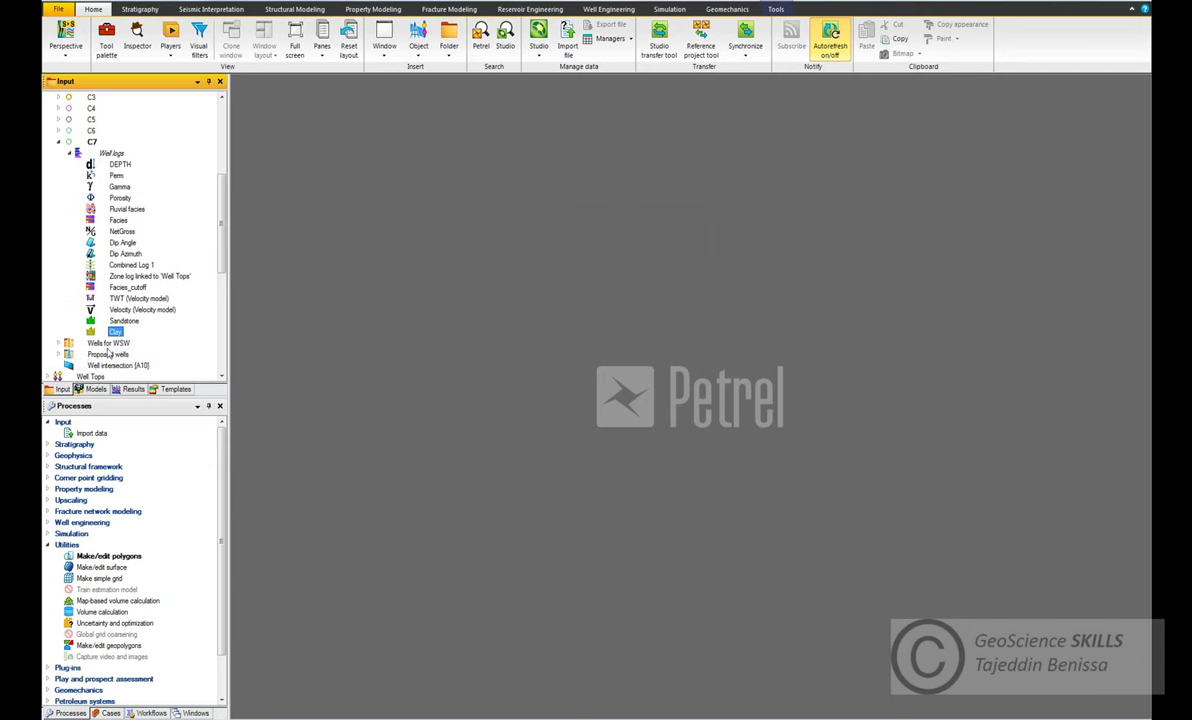
{"action": "left_click", "coordinate": [57, 141]}
- Inspect the histogram of the first SS global log in the global well logs folder
{"action": "scroll", "coordinate": [107, 257], "scroll_direction": "up", "scroll_amount": 4}
{"action": "scroll", "coordinate": [107, 257], "scroll_direction": "up", "scroll_amount": 3}
{"action": "left_click", "coordinate": [57, 107]}
{"action": "scroll", "coordinate": [152, 300], "scroll_direction": "down", "scroll_amount": 3}
{"action": "left_click", "coordinate": [110, 254]}
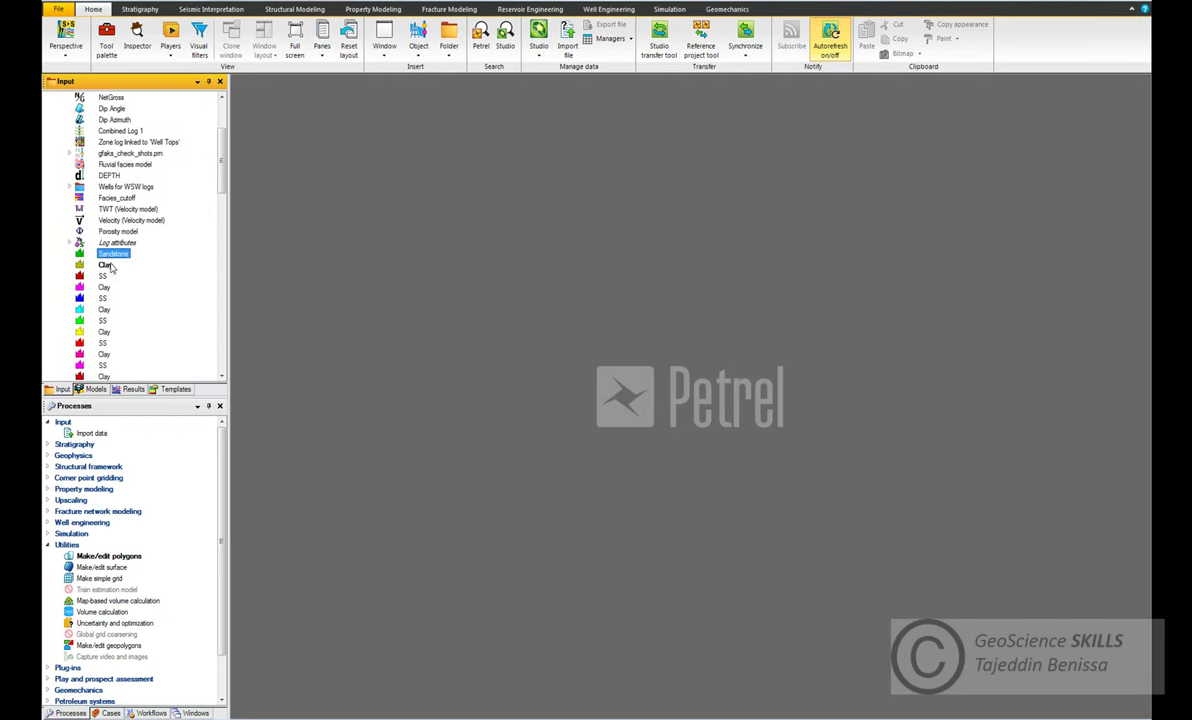
{"action": "left_click", "coordinate": [110, 266]}
{"action": "left_click", "coordinate": [104, 276]}
{"action": "scroll", "coordinate": [155, 332], "scroll_direction": "down", "scroll_amount": 1}
{"action": "scroll", "coordinate": [155, 332], "scroll_direction": "down", "scroll_amount": 2}
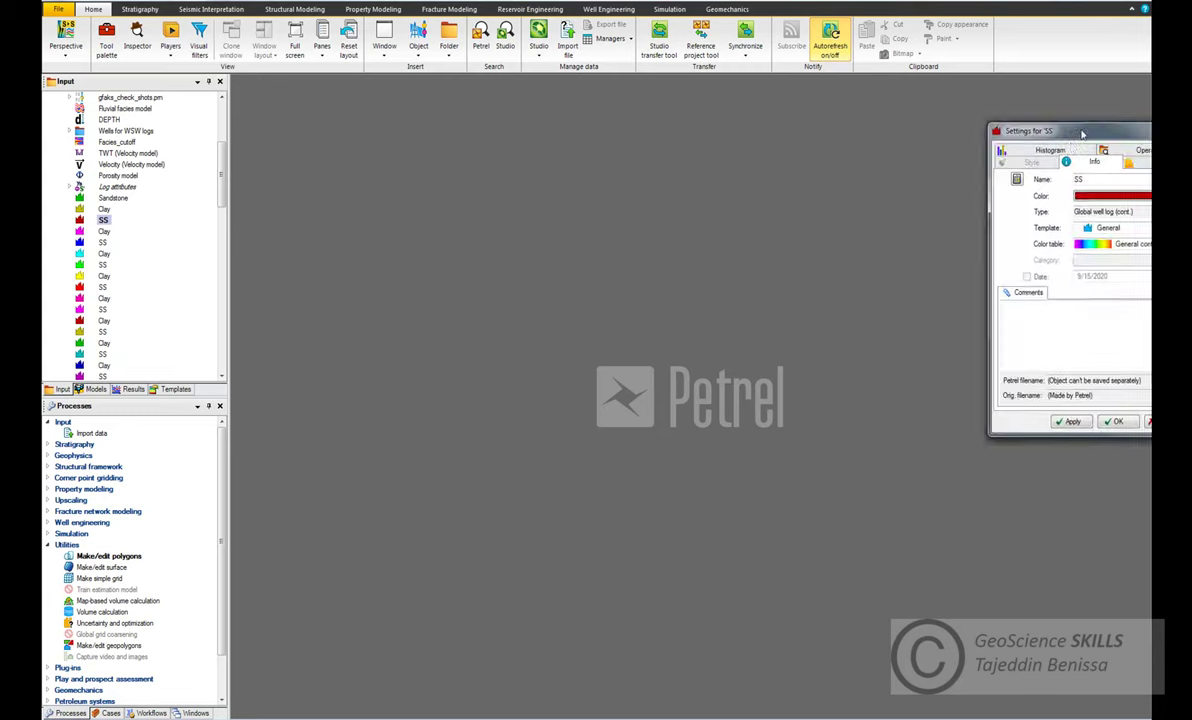
{"action": "left_click_drag", "start_coordinate": [1034, 114], "coordinate": [458, 114]}
{"action": "left_click", "coordinate": [470, 145]}
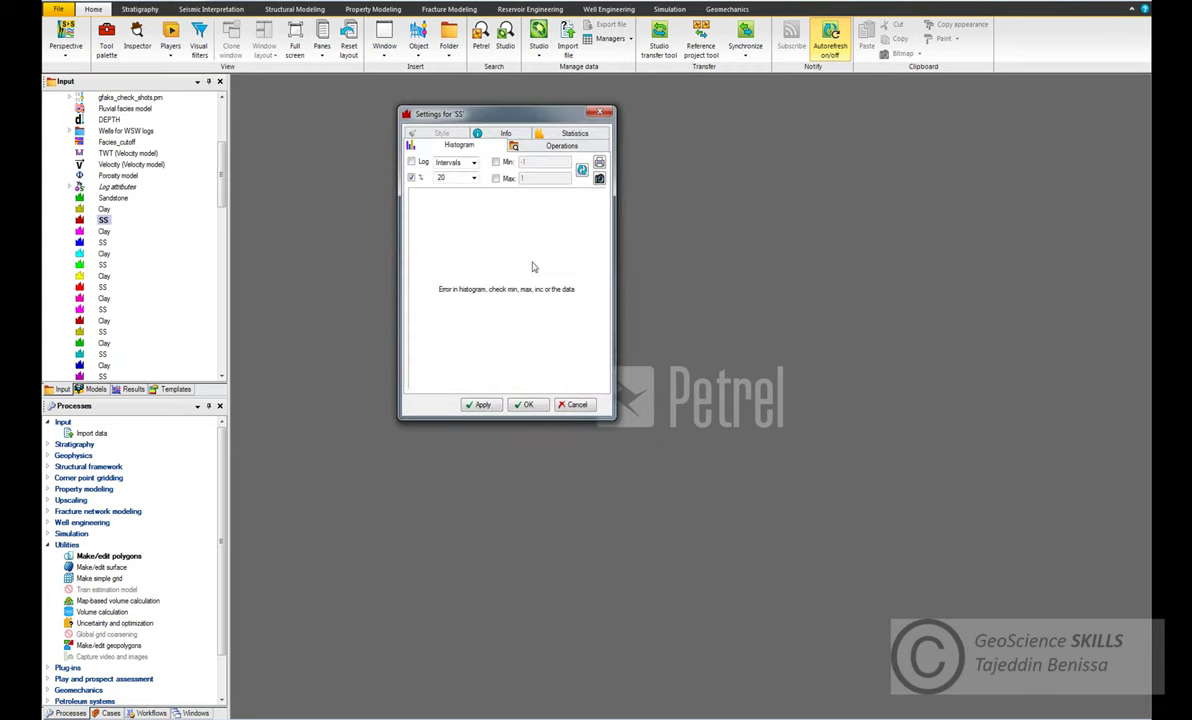
{"action": "left_click", "coordinate": [577, 404]}
- Inspect the histogram of the yellow duplicate Clay global log
{"action": "left_click", "coordinate": [104, 275]}
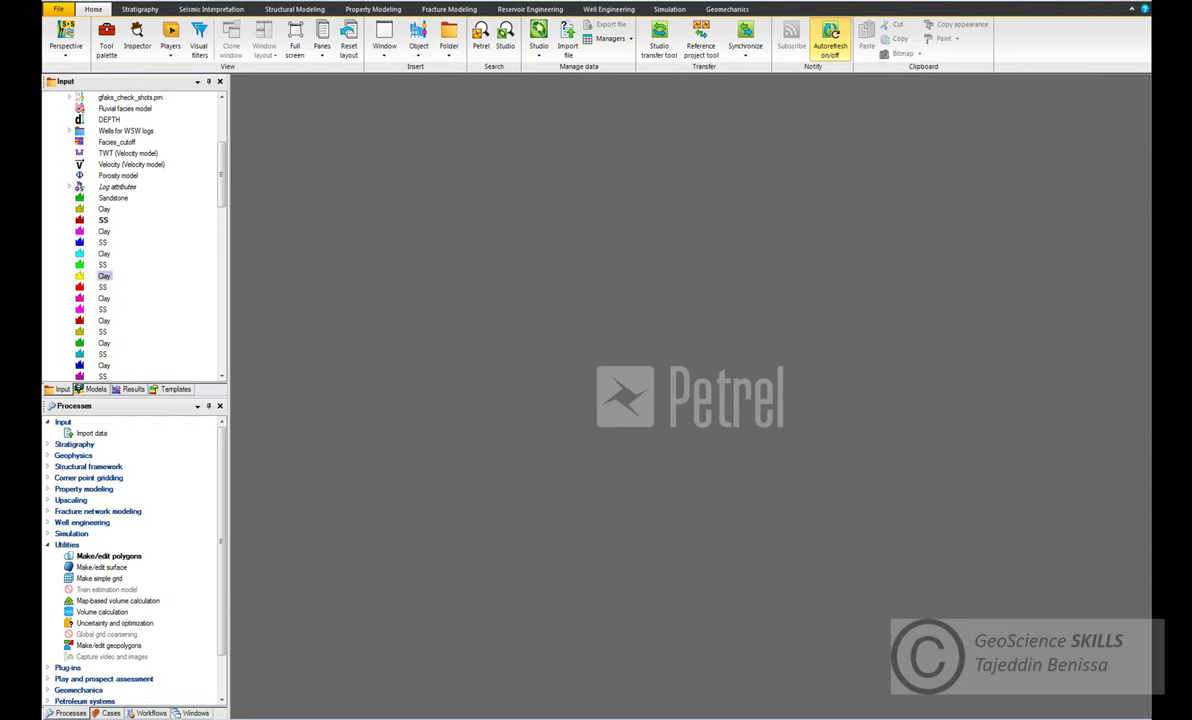
{"action": "left_click_drag", "start_coordinate": [958, 60], "coordinate": [632, 113]}
{"action": "left_click", "coordinate": [618, 123]}
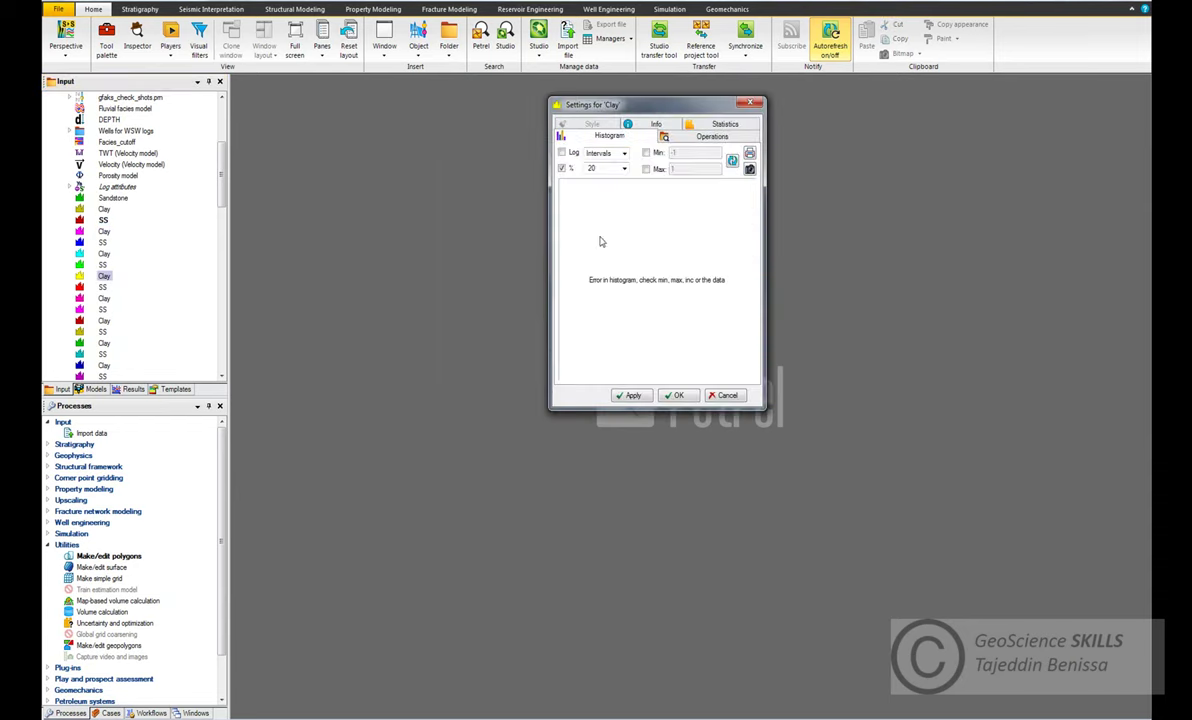
{"action": "left_click", "coordinate": [750, 103]}
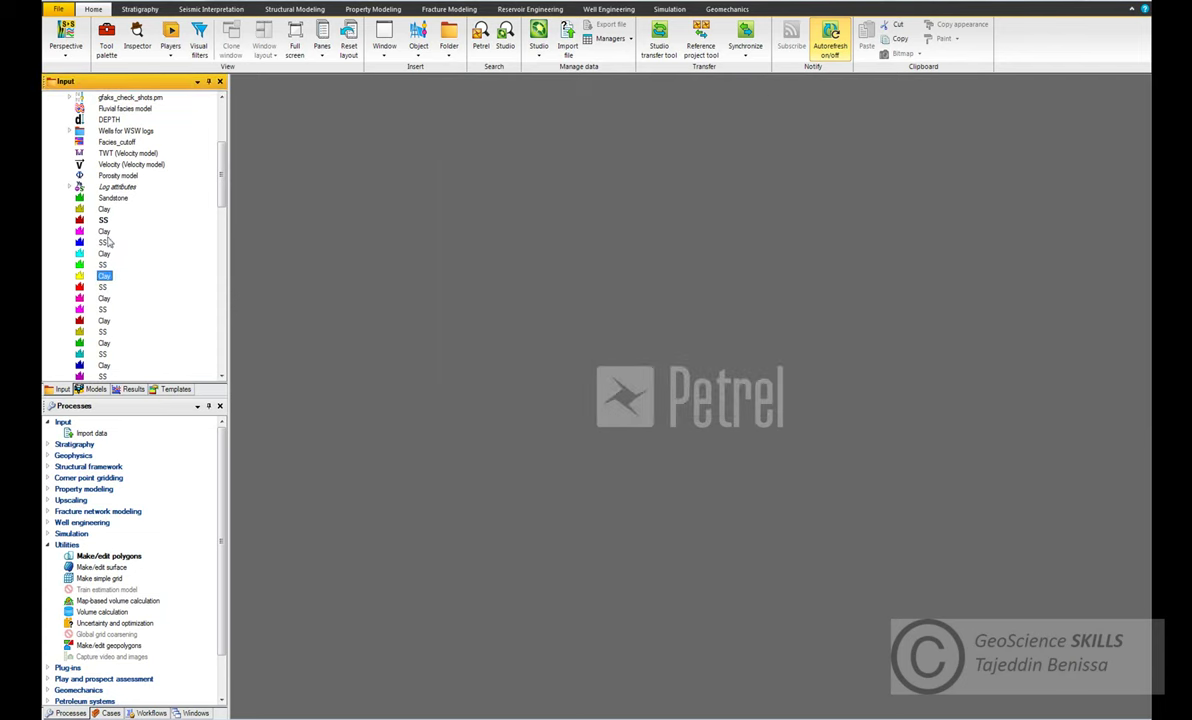
- Delete the duplicate global logs from the Clay entry below the first SS through the last Clay entry
{"action": "scroll", "coordinate": [105, 300], "scroll_direction": "down", "scroll_amount": 4}
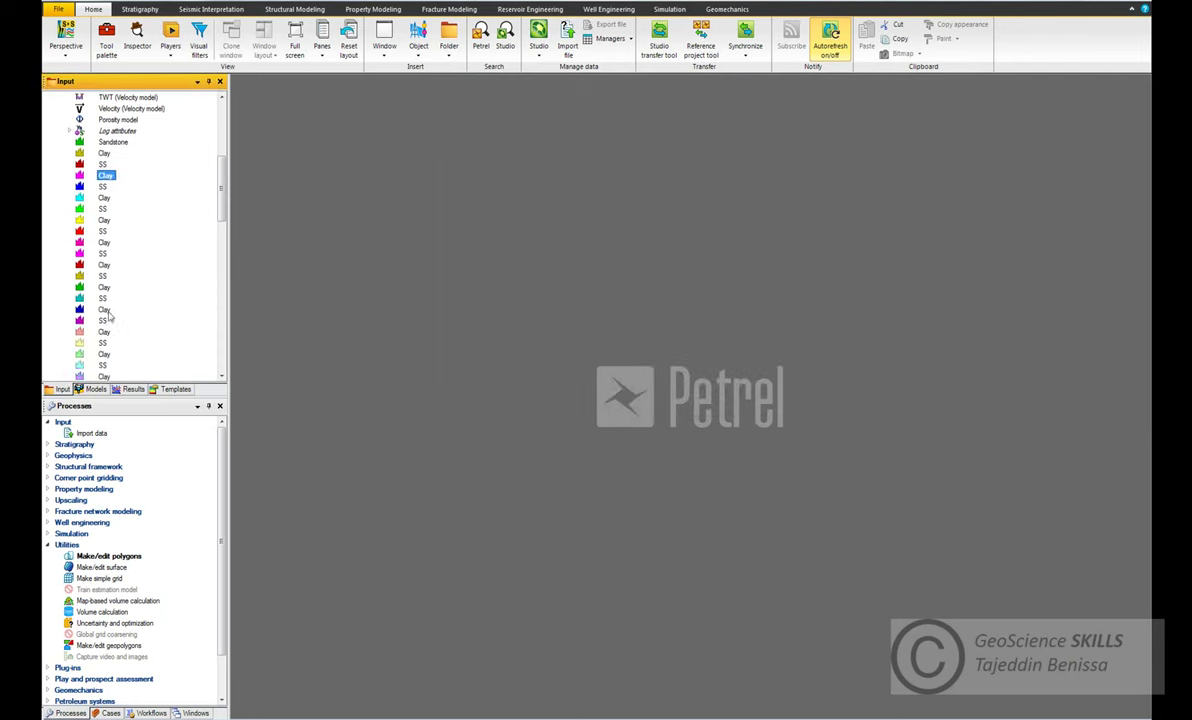
{"action": "scroll", "coordinate": [130, 368], "scroll_direction": "down", "scroll_amount": 4}
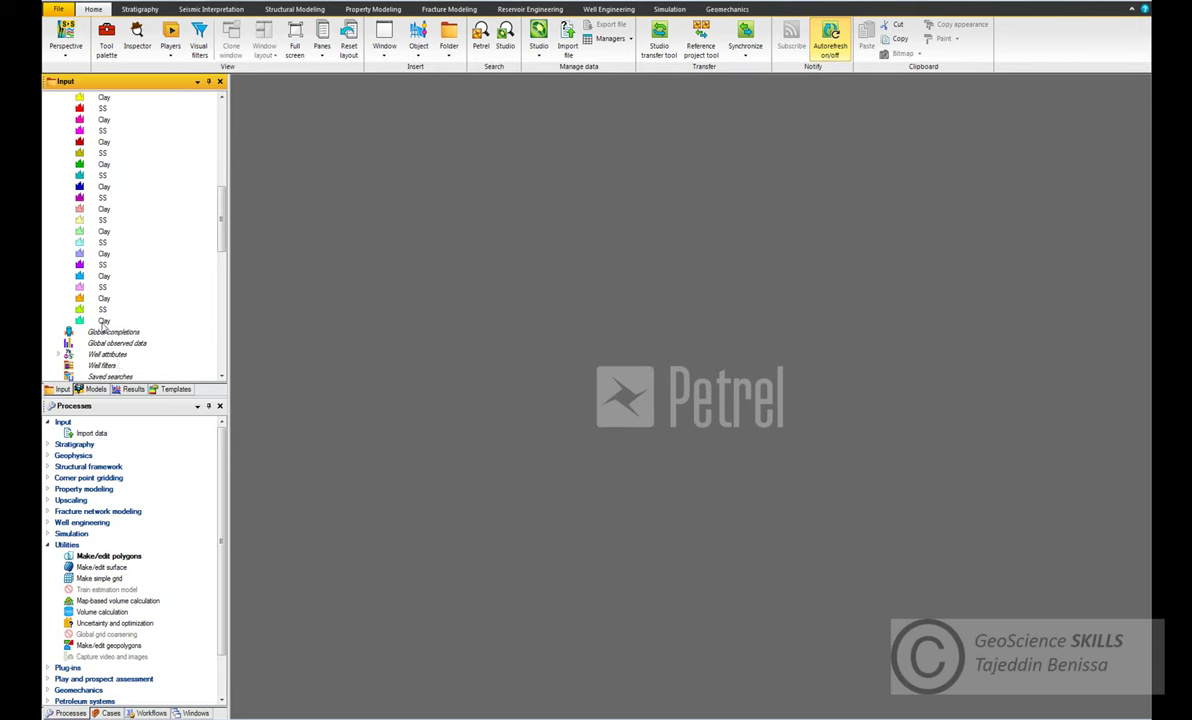
{"action": "left_click", "coordinate": [103, 321], "text": "shift"}
{"action": "key", "text": "Delete"}
{"action": "left_click", "coordinate": [518, 408]}
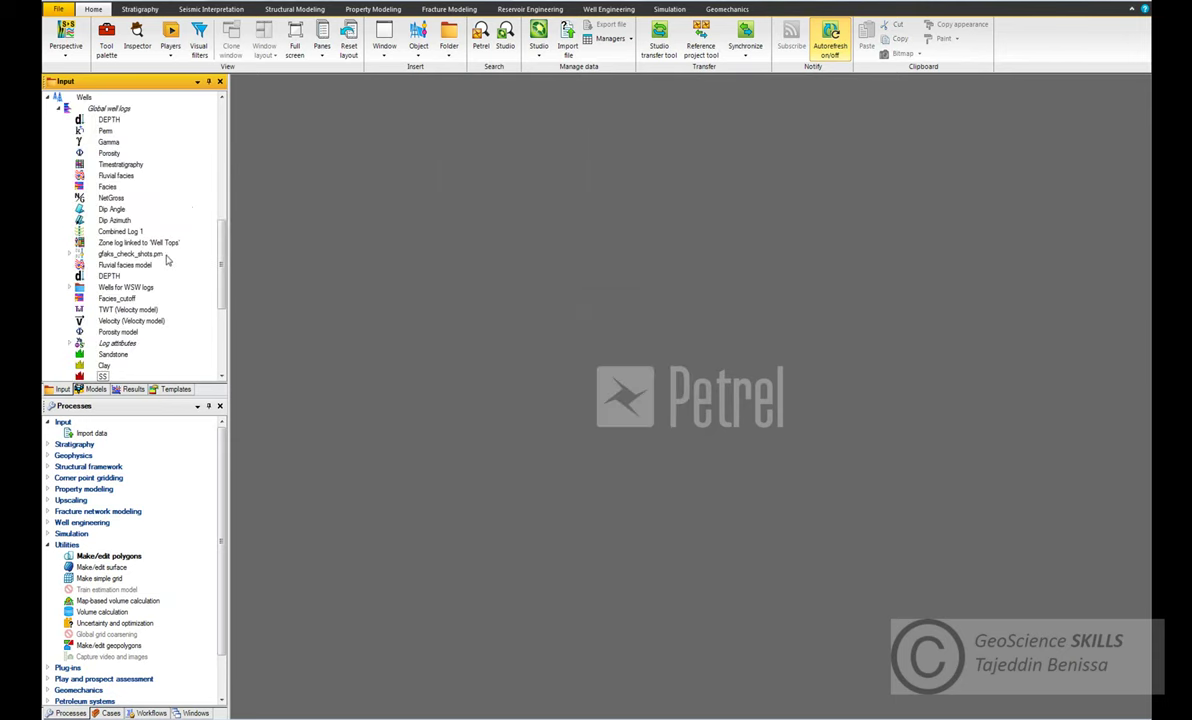
- Insert a new attribute of type Continuous into the Well Tops attributes
{"action": "scroll", "coordinate": [160, 260], "scroll_direction": "down", "scroll_amount": 3}
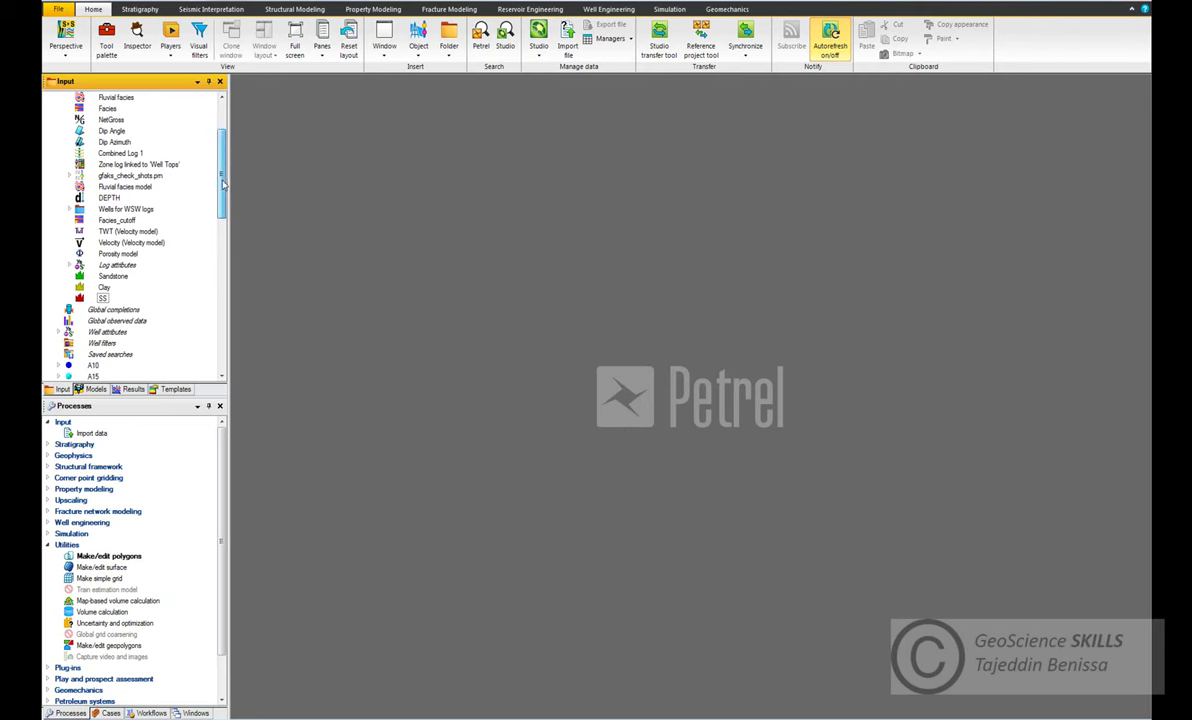
{"action": "scroll", "coordinate": [207, 125], "scroll_direction": "up", "scroll_amount": 10}
{"action": "left_click", "coordinate": [47, 98]}
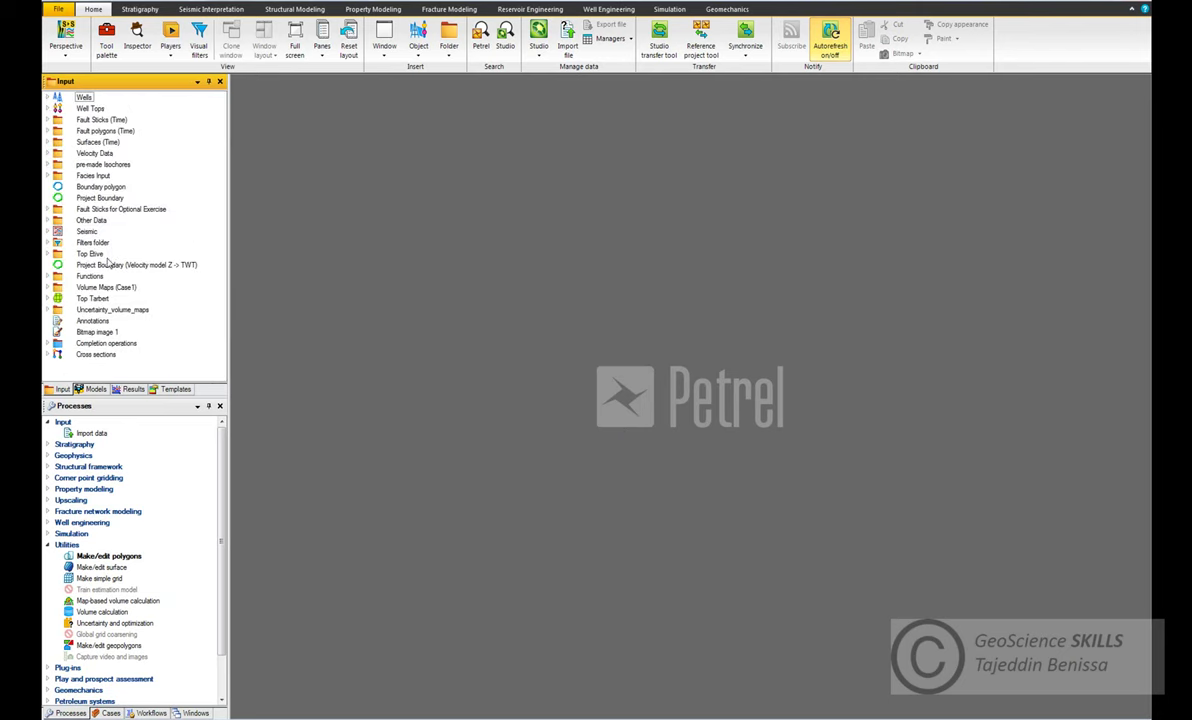
{"action": "left_click", "coordinate": [47, 108]}
{"action": "left_click", "coordinate": [59, 120]}
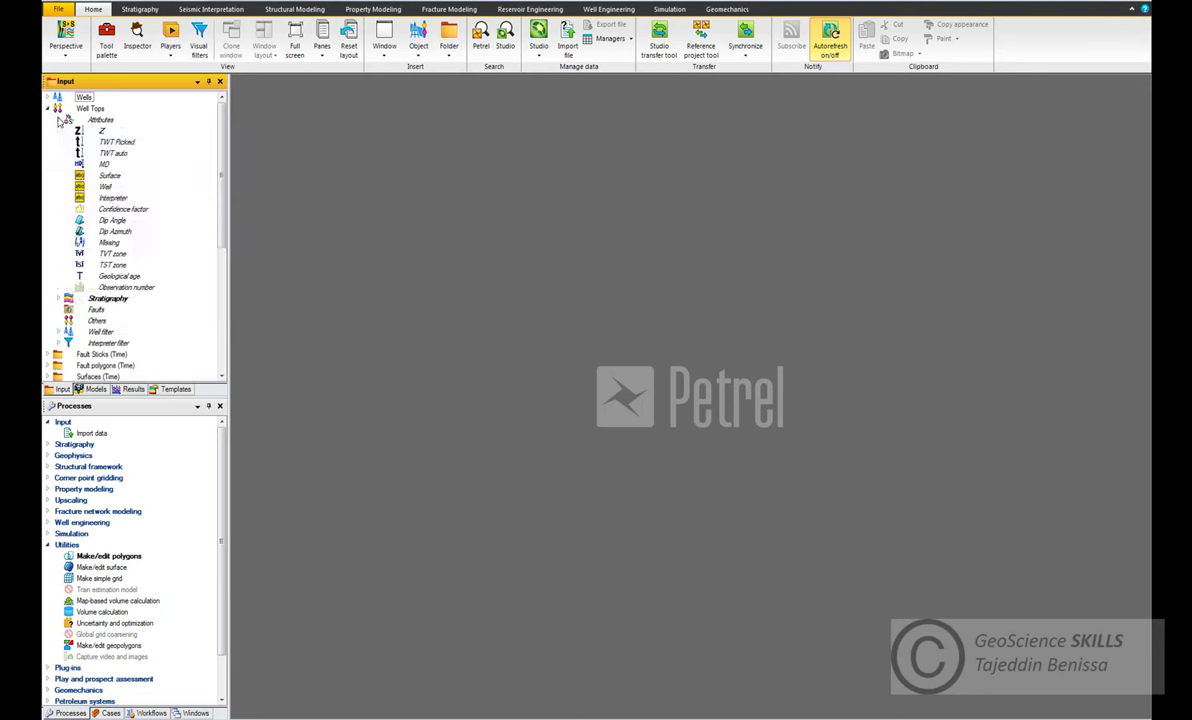
{"action": "left_click", "coordinate": [105, 121]}
{"action": "right_click", "coordinate": [106, 123]}
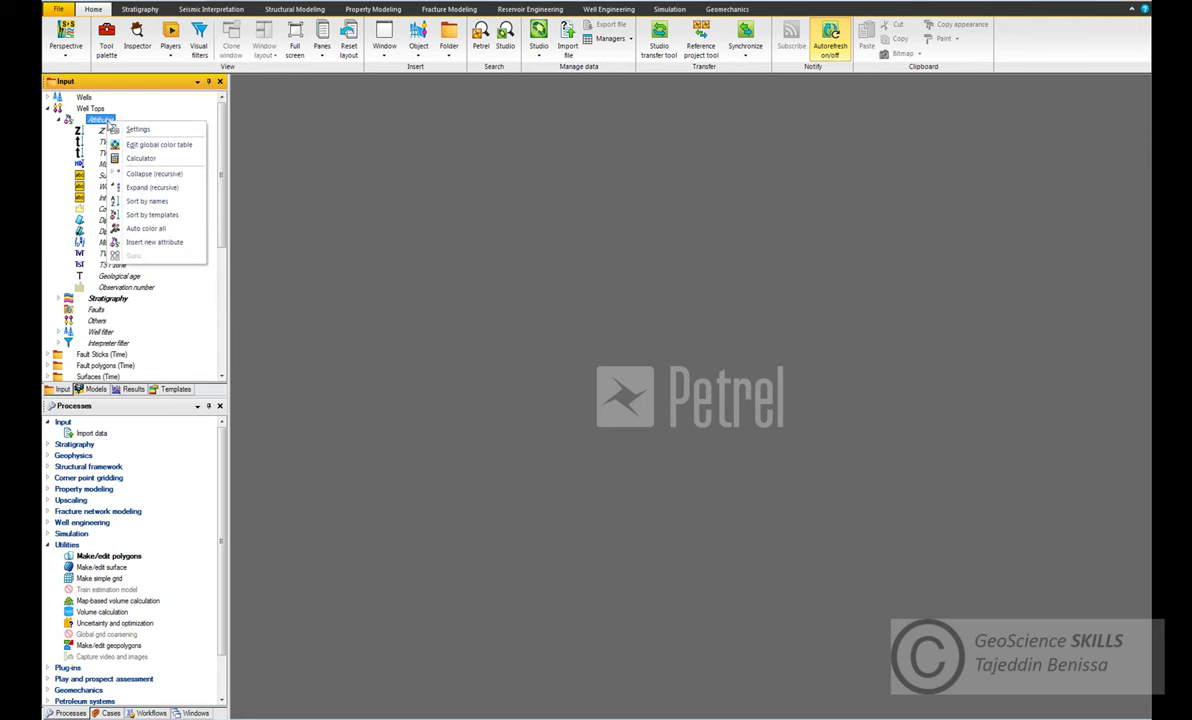
{"action": "left_click", "coordinate": [150, 241]}
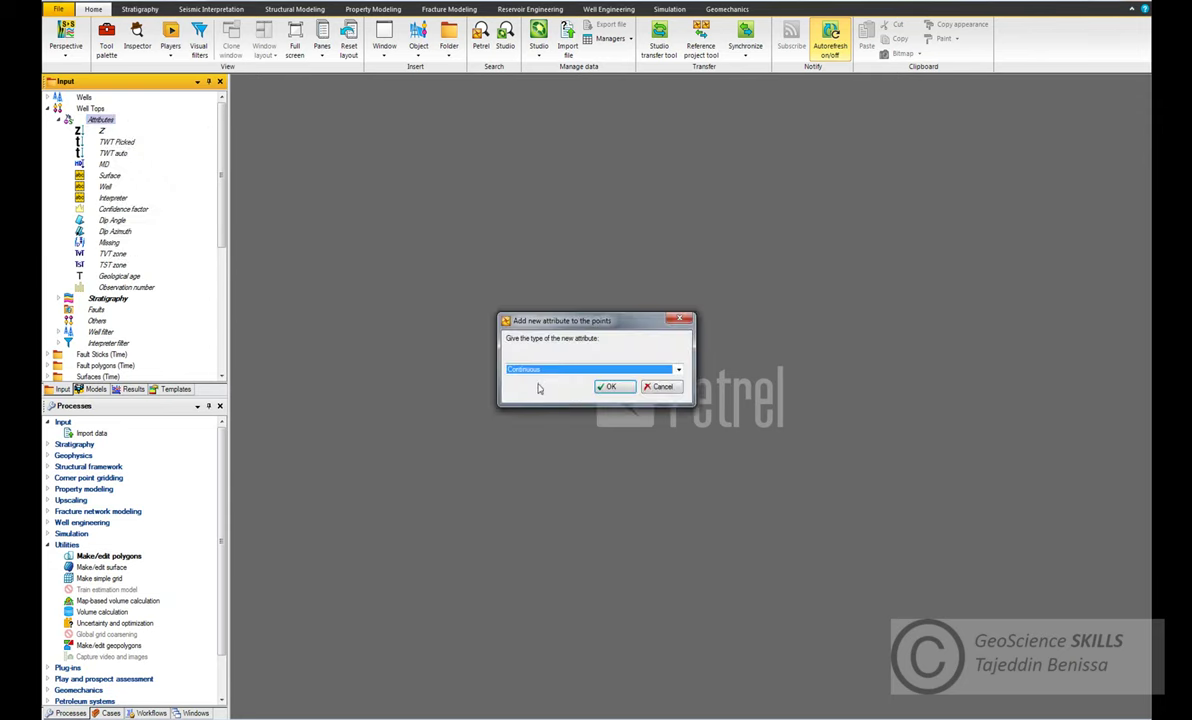
{"action": "left_click", "coordinate": [609, 387]}
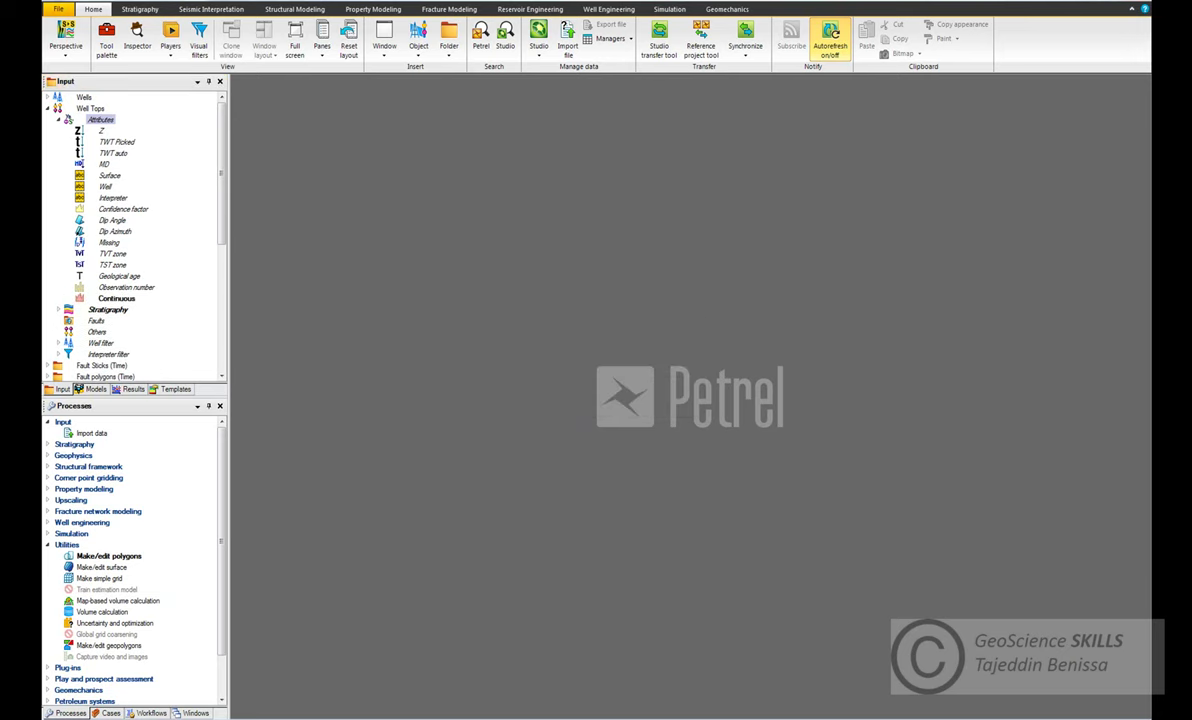
- Open the settings of the Continuous well tops attribute and expand the Stratigraphy folder under Well Tops
{"action": "double_click", "coordinate": [116, 298]}
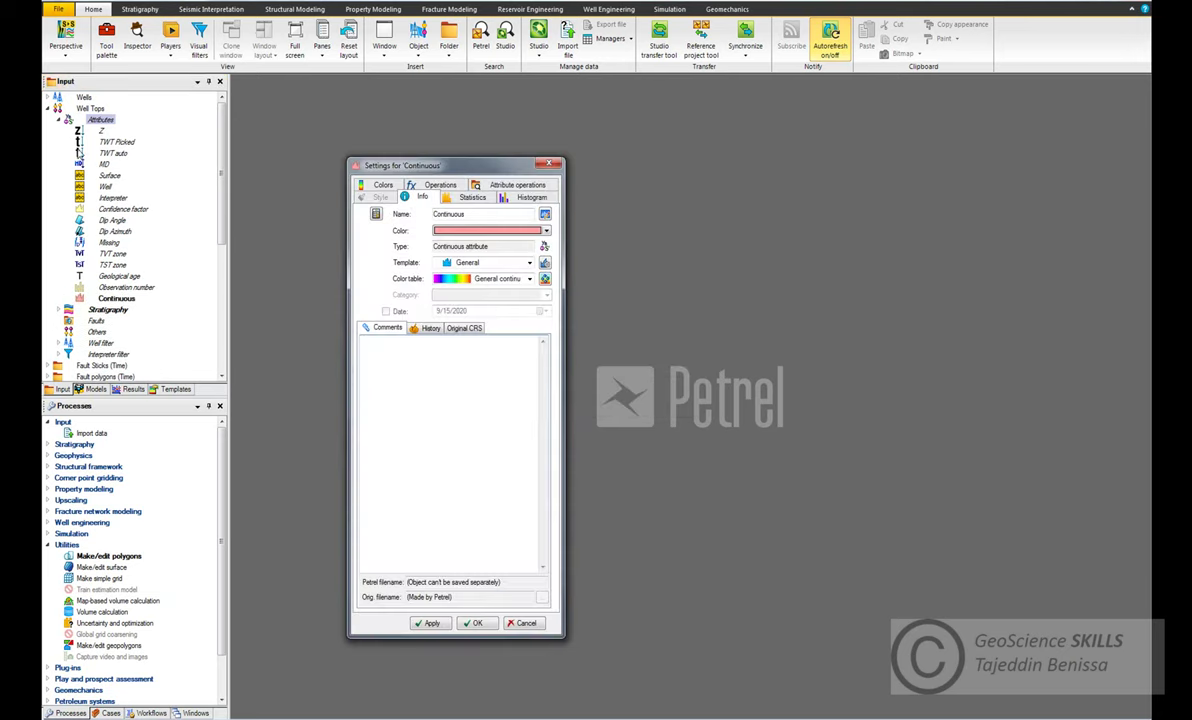
{"action": "left_click", "coordinate": [50, 109]}
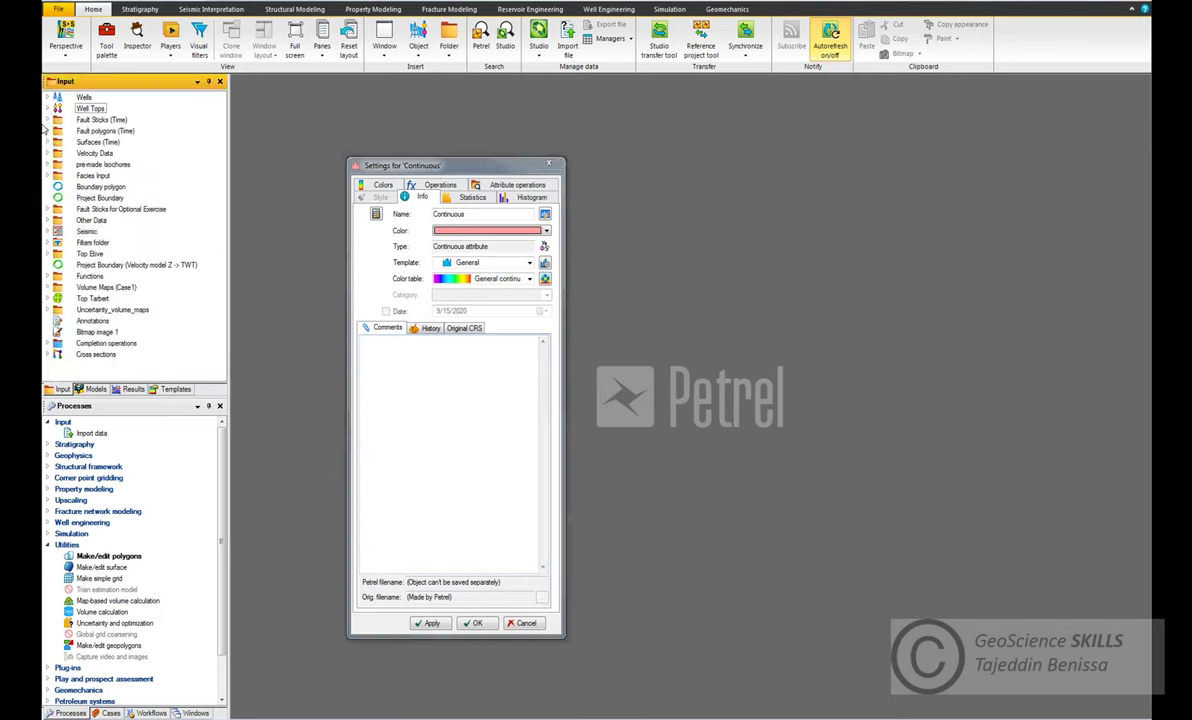
{"action": "left_click", "coordinate": [50, 107]}
{"action": "scroll", "coordinate": [120, 313], "scroll_direction": "down", "scroll_amount": 4}
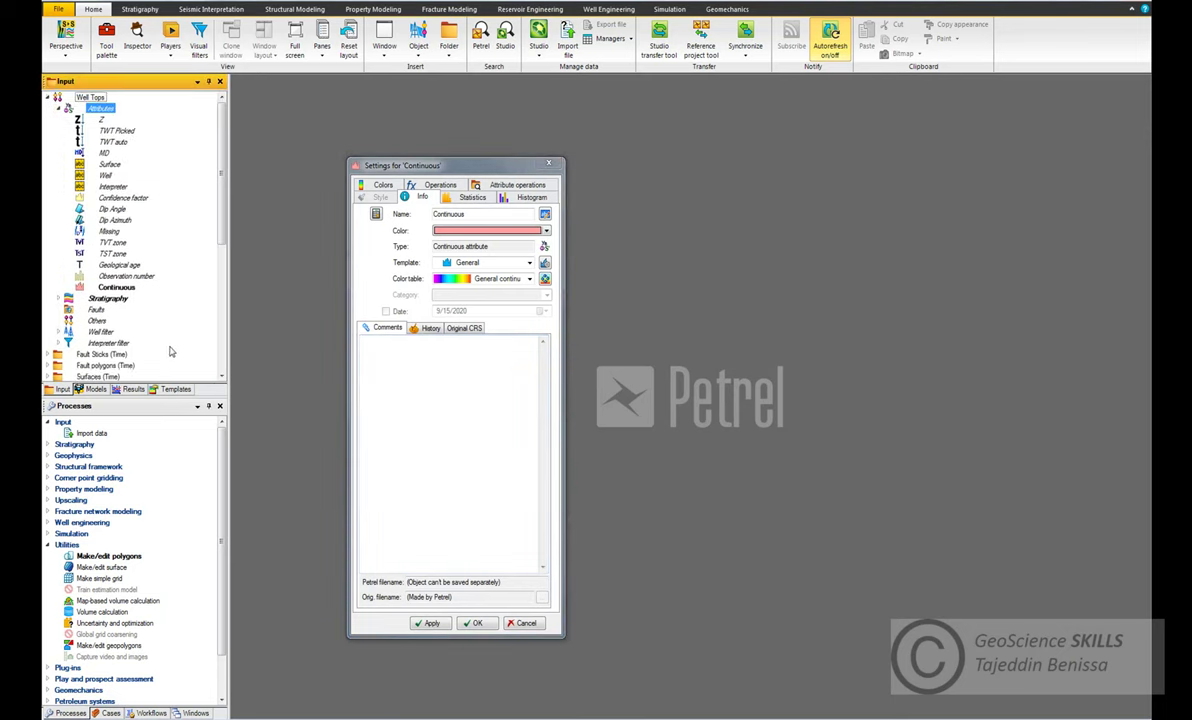
{"action": "left_click", "coordinate": [58, 187]}
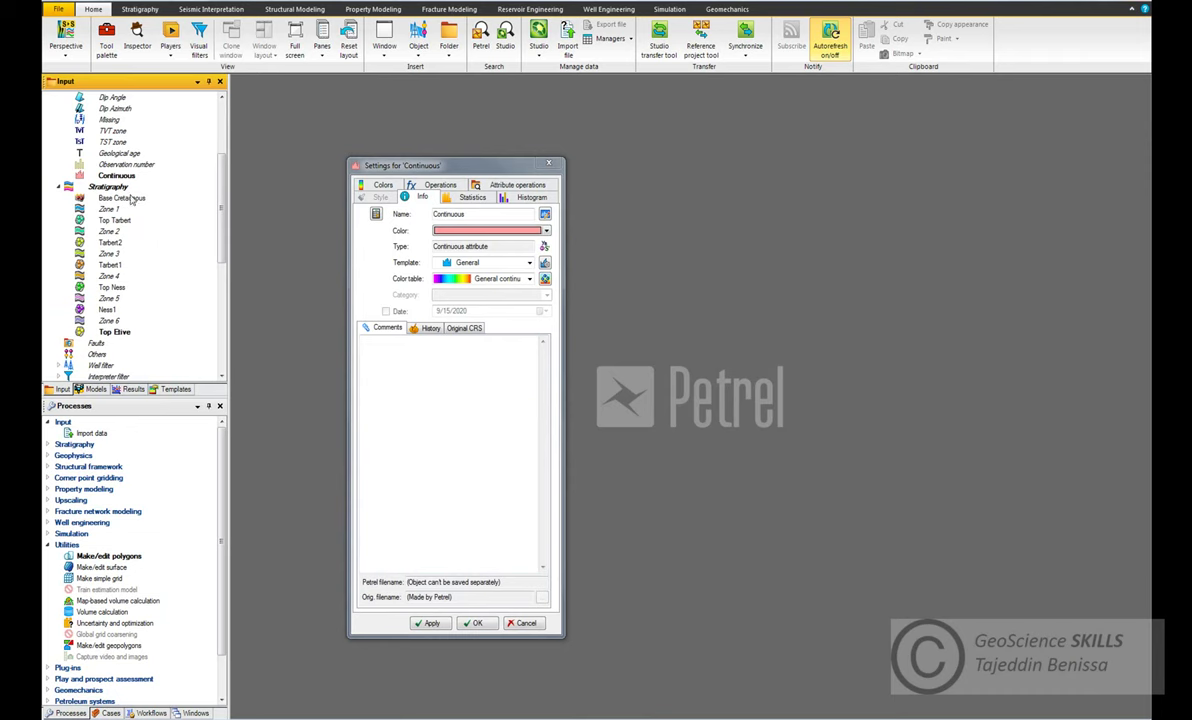
- Set the Continuous attribute's update operation to sample the Sandstone well log to the zones at level 1
{"action": "left_click", "coordinate": [508, 186]}
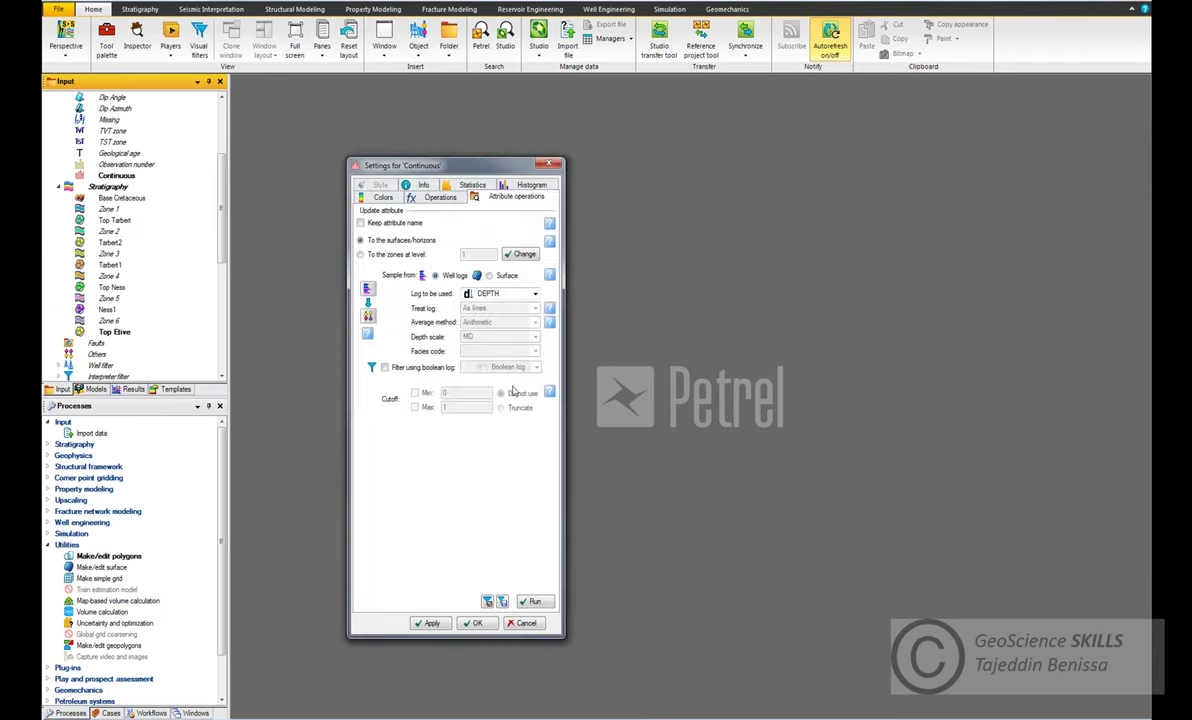
{"action": "left_click", "coordinate": [371, 256]}
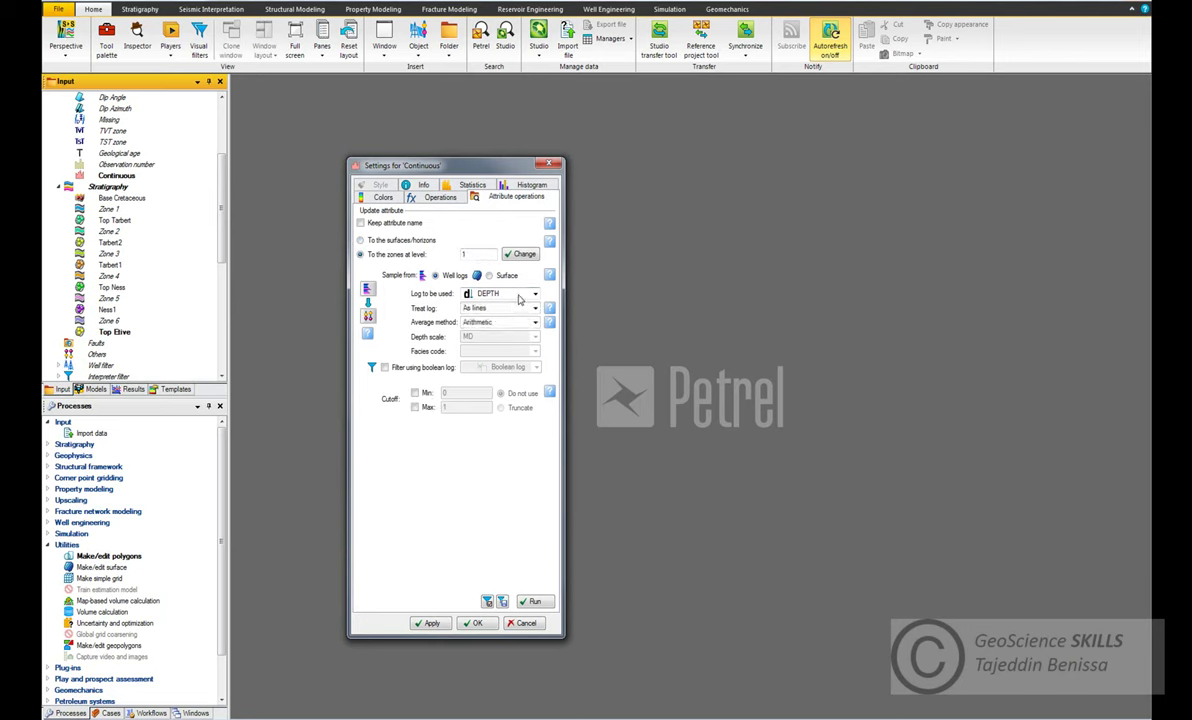
{"action": "left_click", "coordinate": [515, 294]}
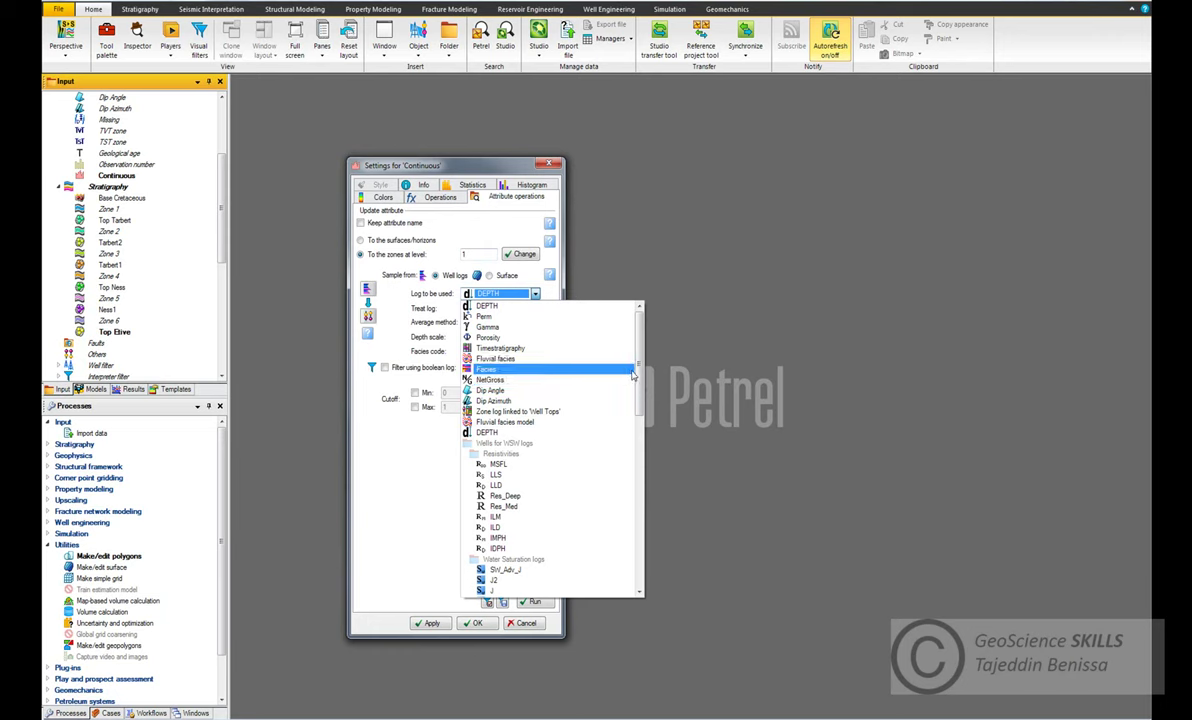
{"action": "left_click_drag", "start_coordinate": [640, 373], "coordinate": [624, 578]}
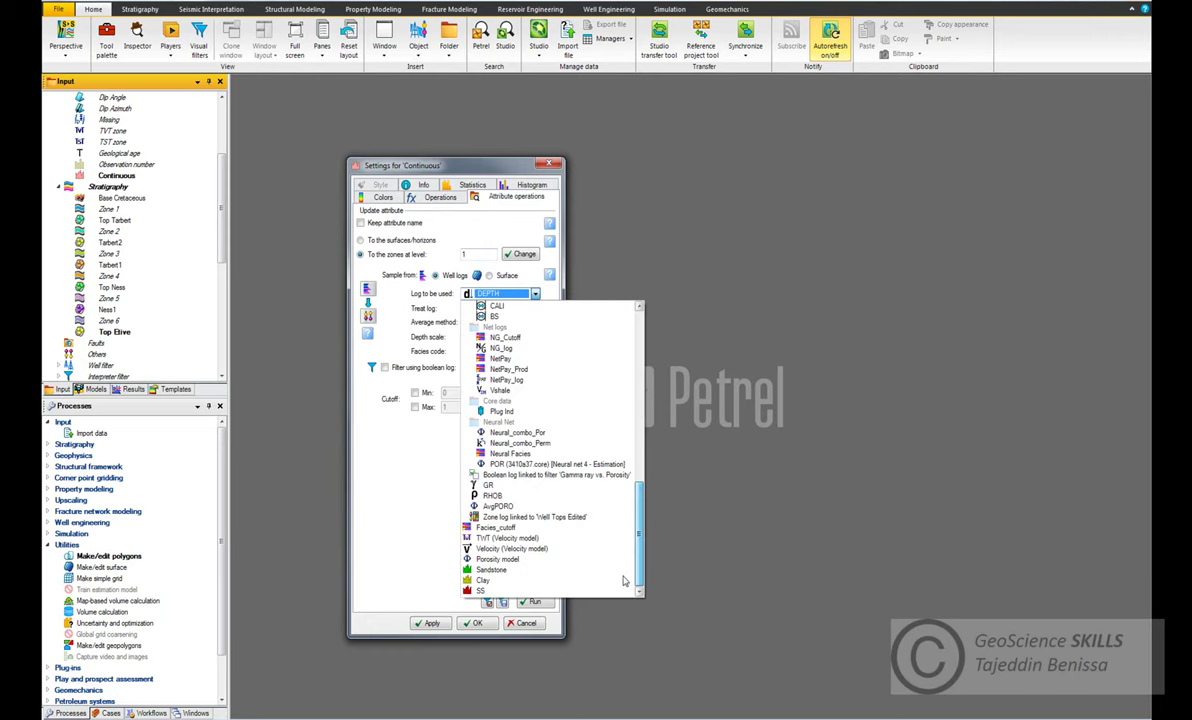
{"action": "left_click", "coordinate": [508, 570]}
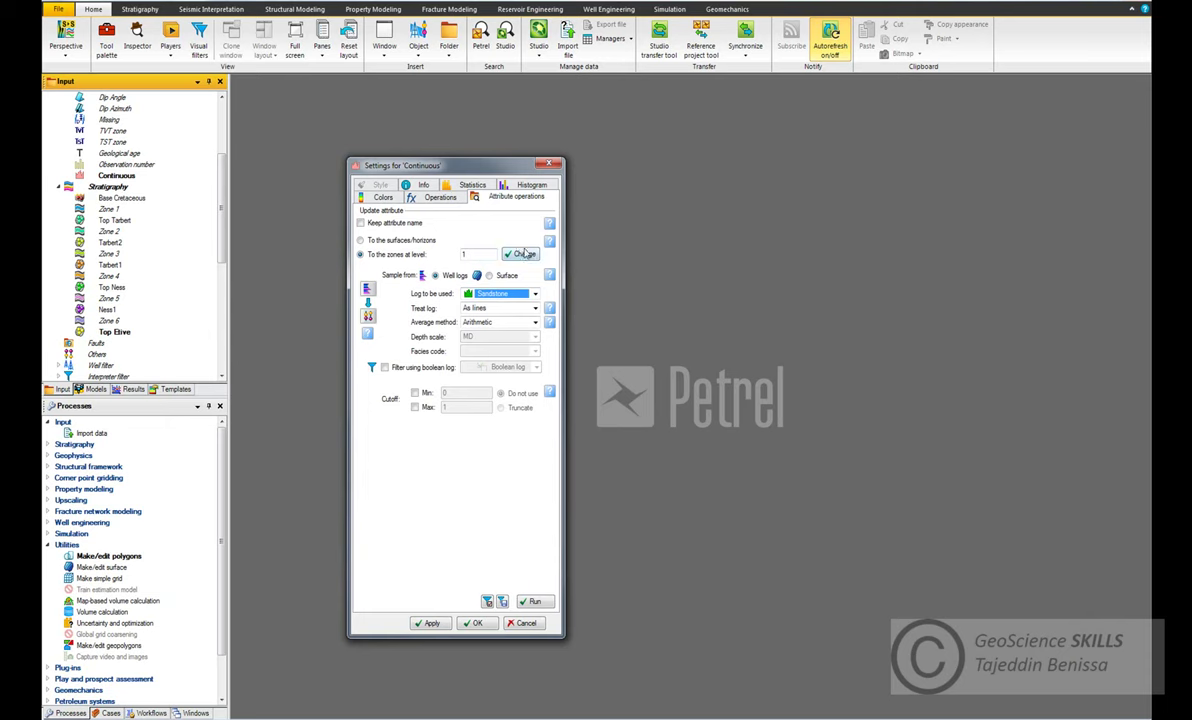
- Check the remaining SS global log's histogram and delete that log from the global well logs
{"action": "left_click", "coordinate": [207, 170]}
{"action": "scroll", "coordinate": [207, 170], "scroll_direction": "up", "scroll_amount": 5}
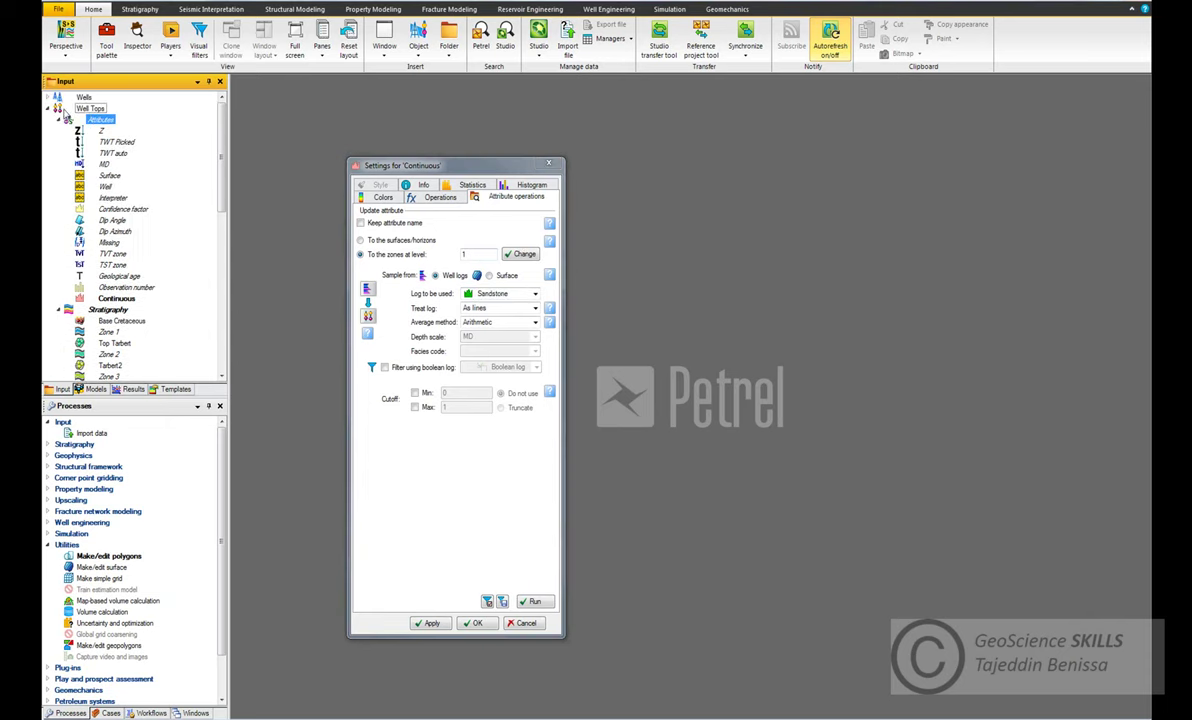
{"action": "left_click", "coordinate": [47, 97]}
{"action": "scroll", "coordinate": [155, 297], "scroll_direction": "down", "scroll_amount": 4}
{"action": "double_click", "coordinate": [102, 253]}
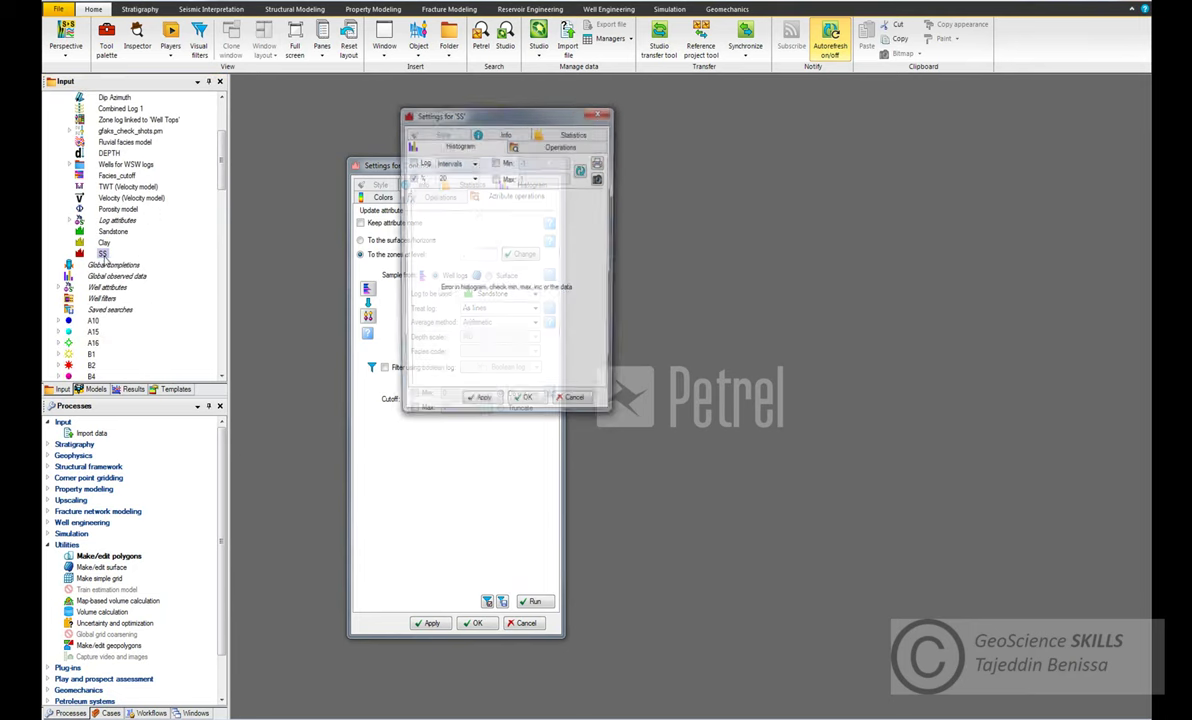
{"action": "left_click", "coordinate": [601, 112]}
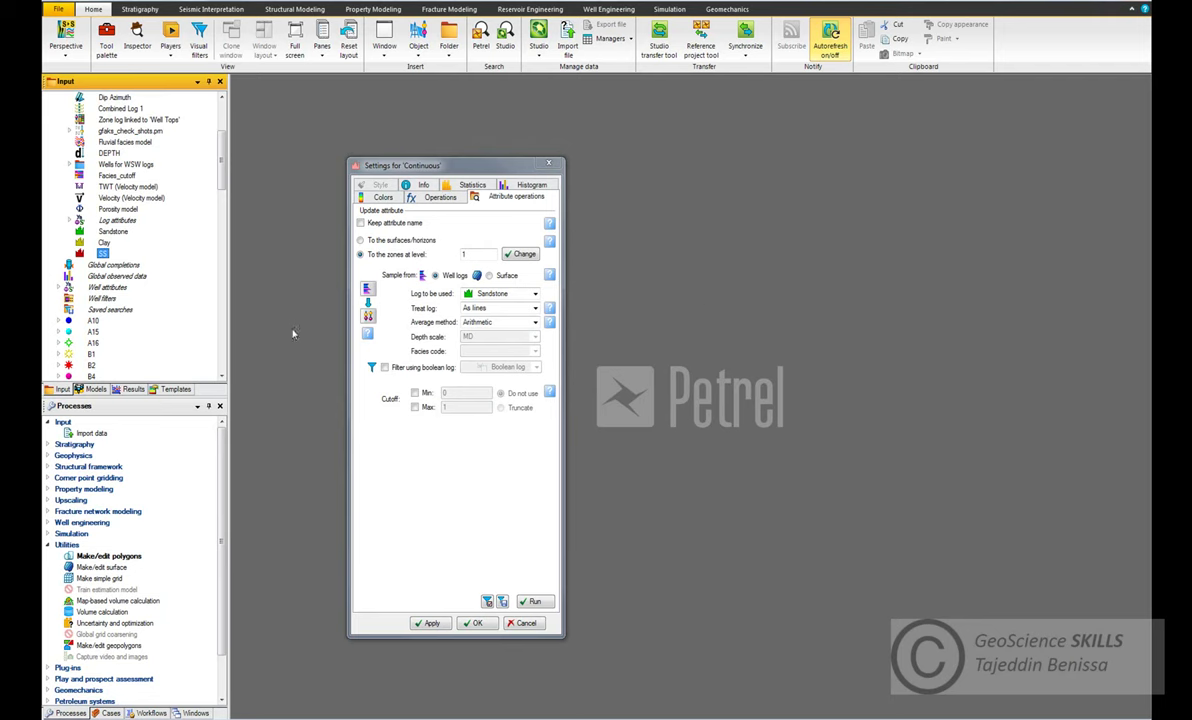
{"action": "key", "text": "Delete"}
{"action": "left_click", "coordinate": [616, 407]}
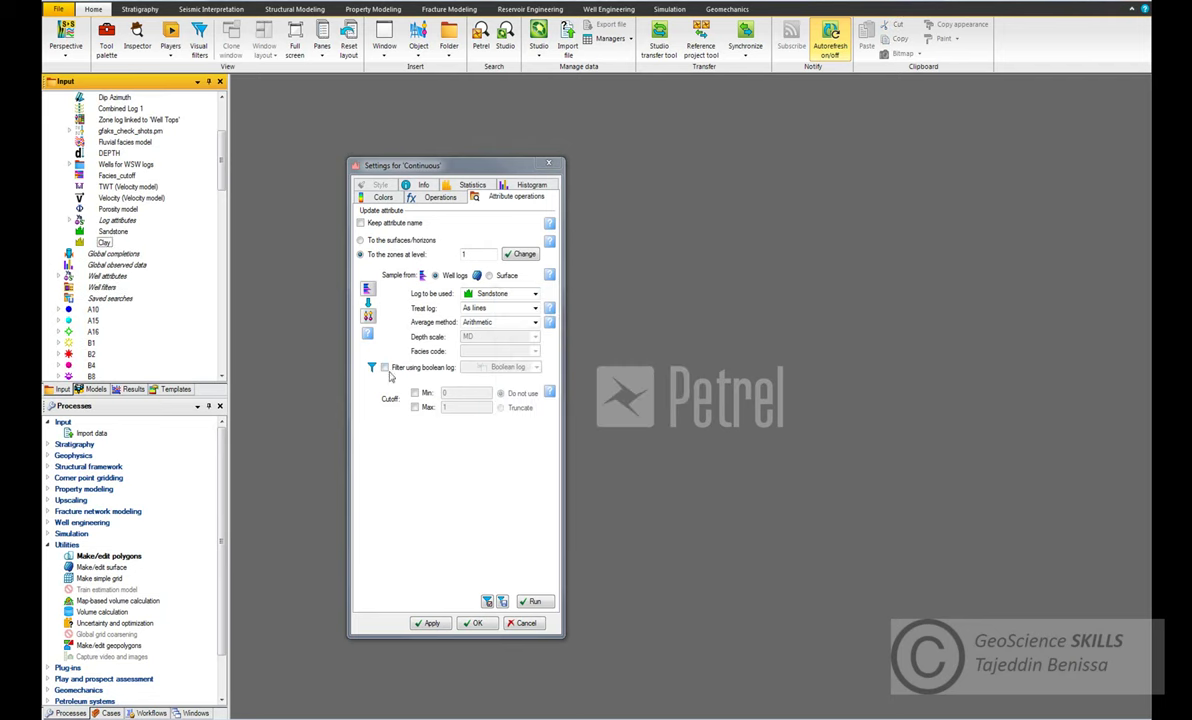
- Collapse the Wells folder and the Well Tops attributes to view the Stratigraphy zones
{"action": "scroll", "coordinate": [205, 175], "scroll_direction": "up", "scroll_amount": 4}
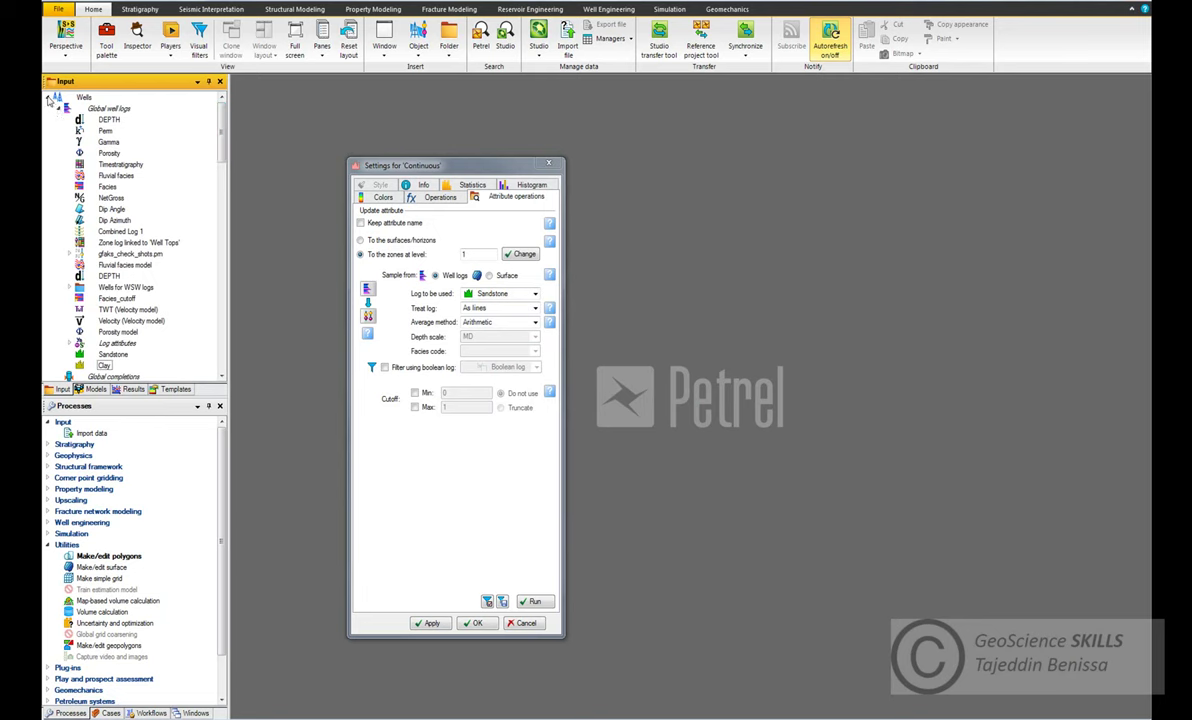
{"action": "left_click", "coordinate": [48, 98]}
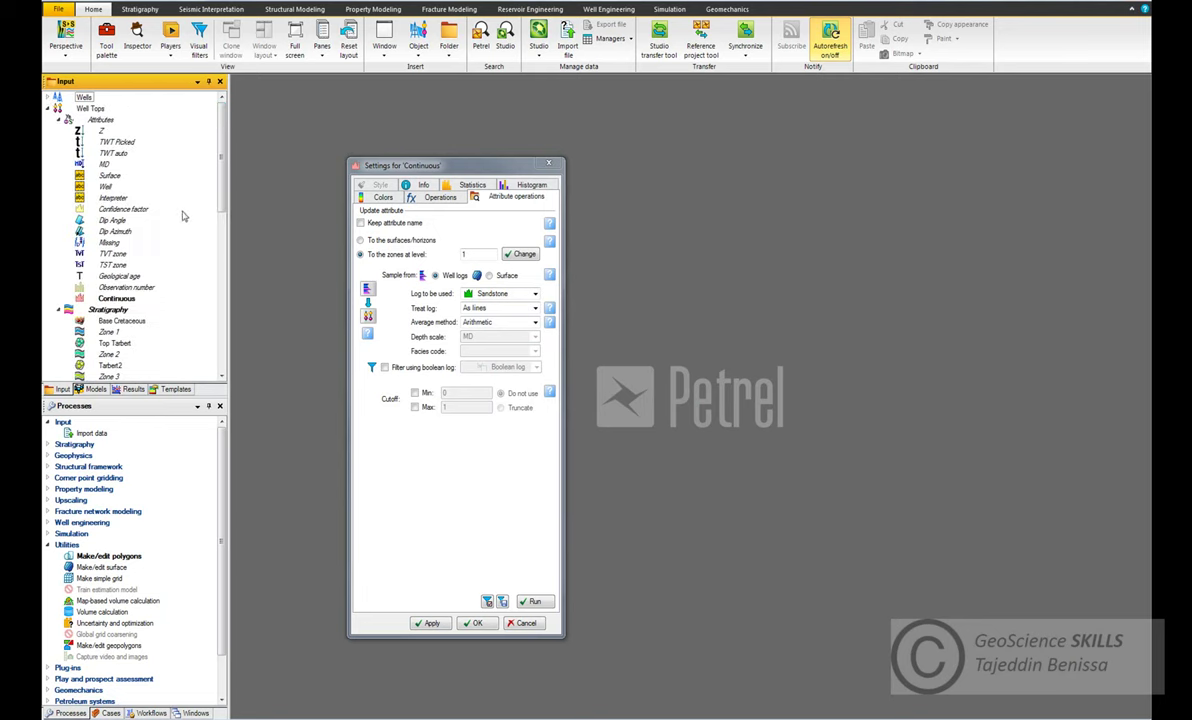
{"action": "left_click", "coordinate": [57, 121]}
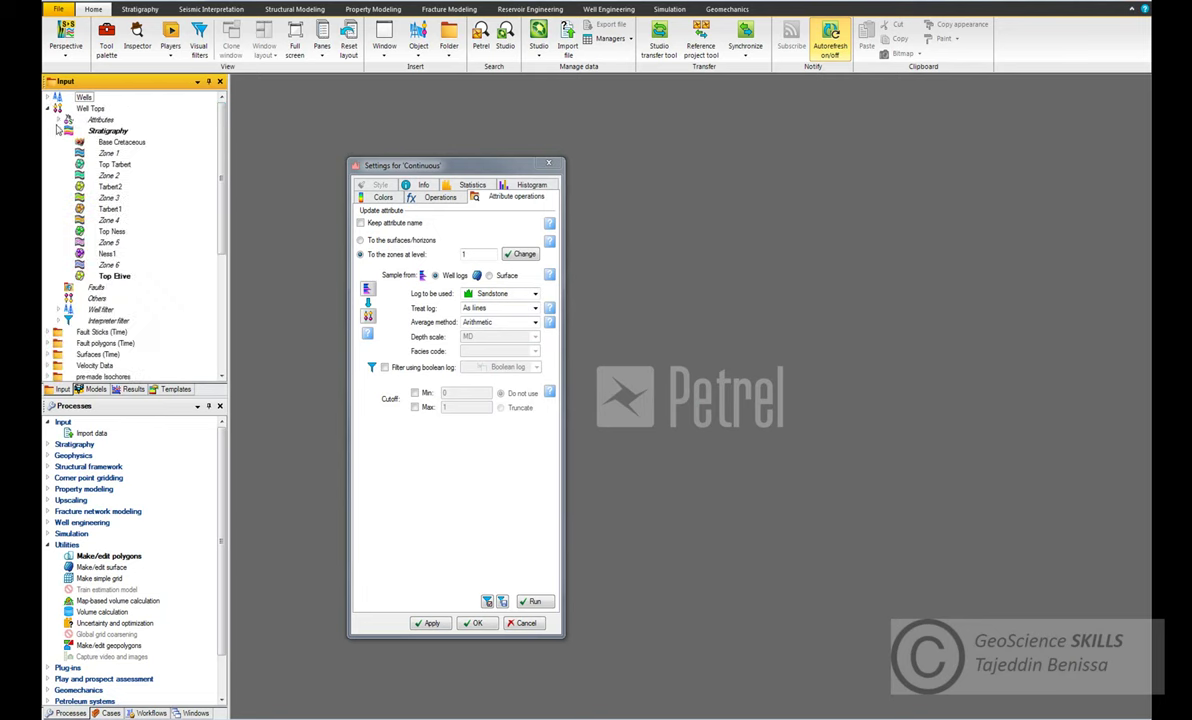
- Open a new well section window with new cross-section X-section 2 and new template Well section template 2
{"action": "left_click", "coordinate": [116, 165]}
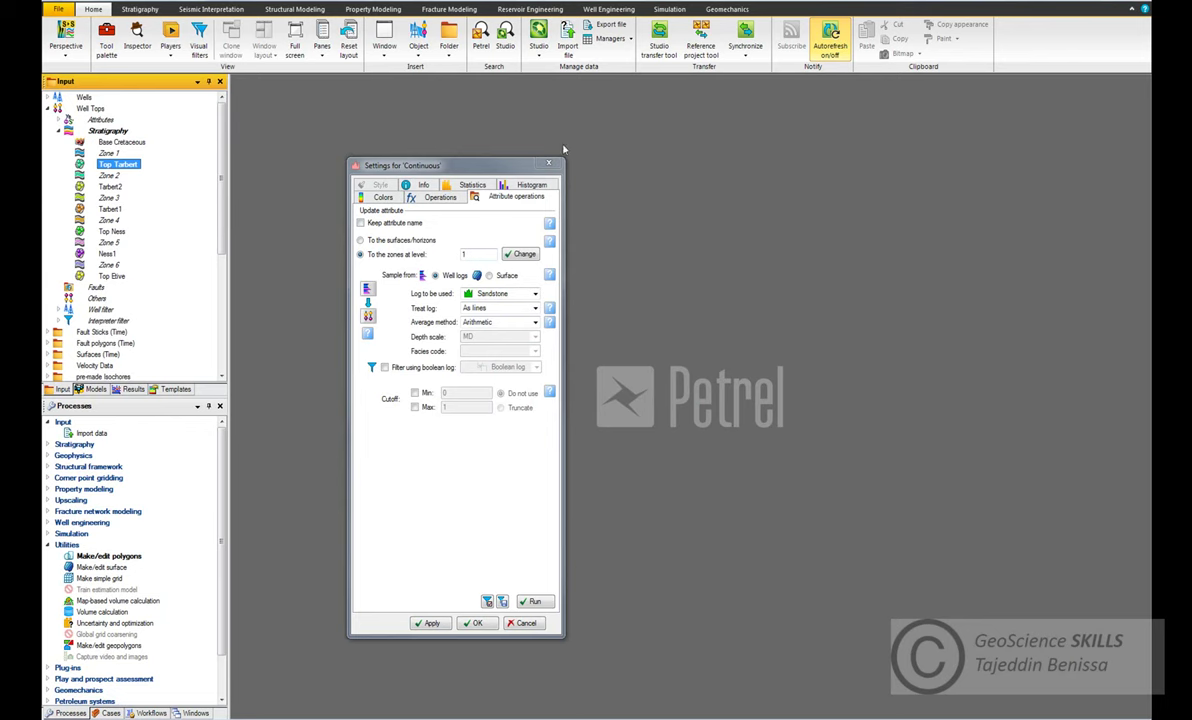
{"action": "left_click", "coordinate": [384, 45]}
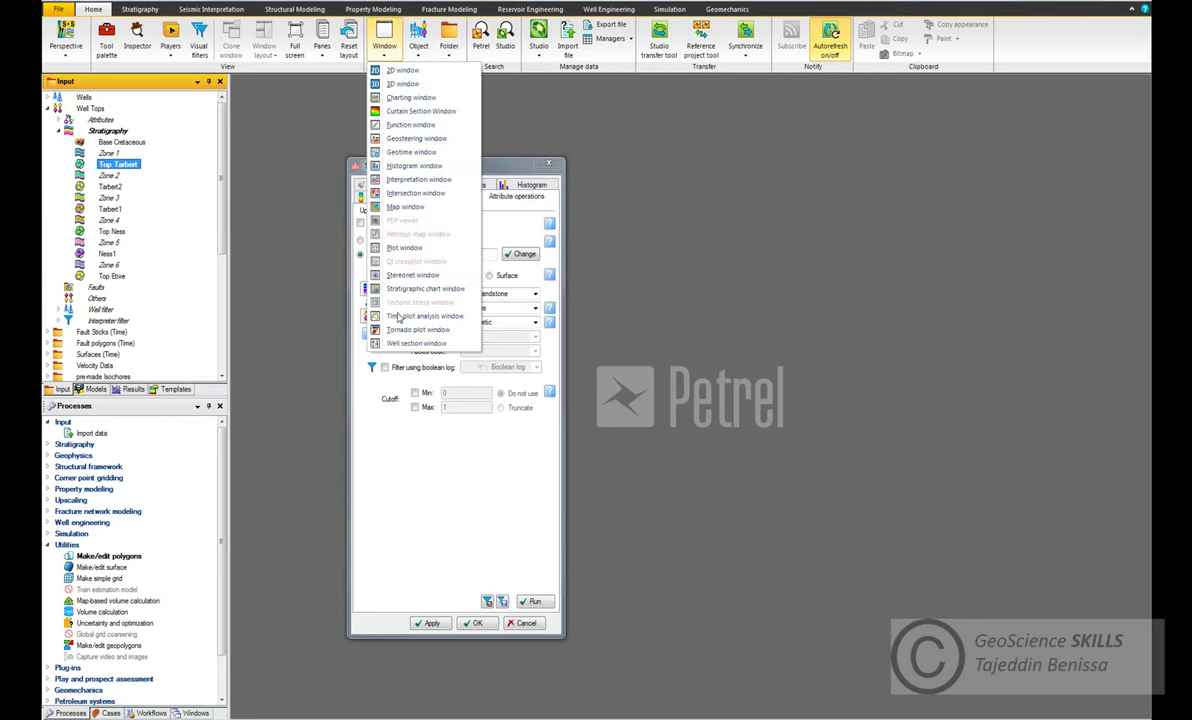
{"action": "left_click", "coordinate": [405, 343]}
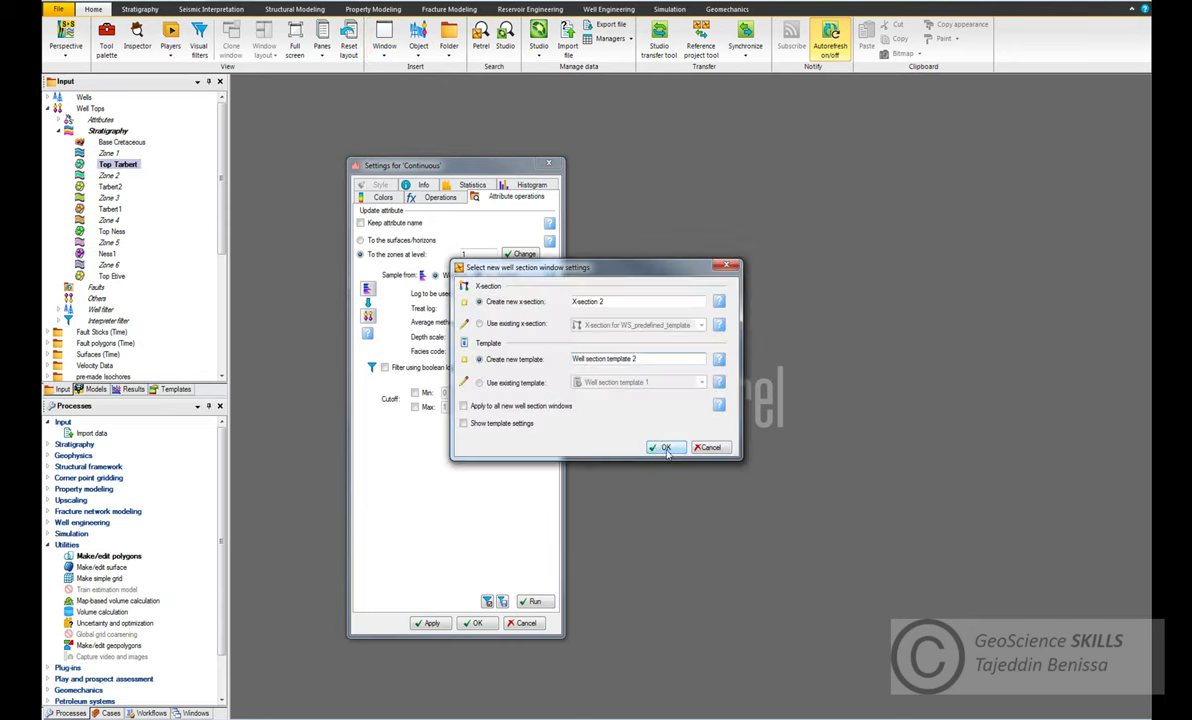
{"action": "left_click", "coordinate": [661, 441]}
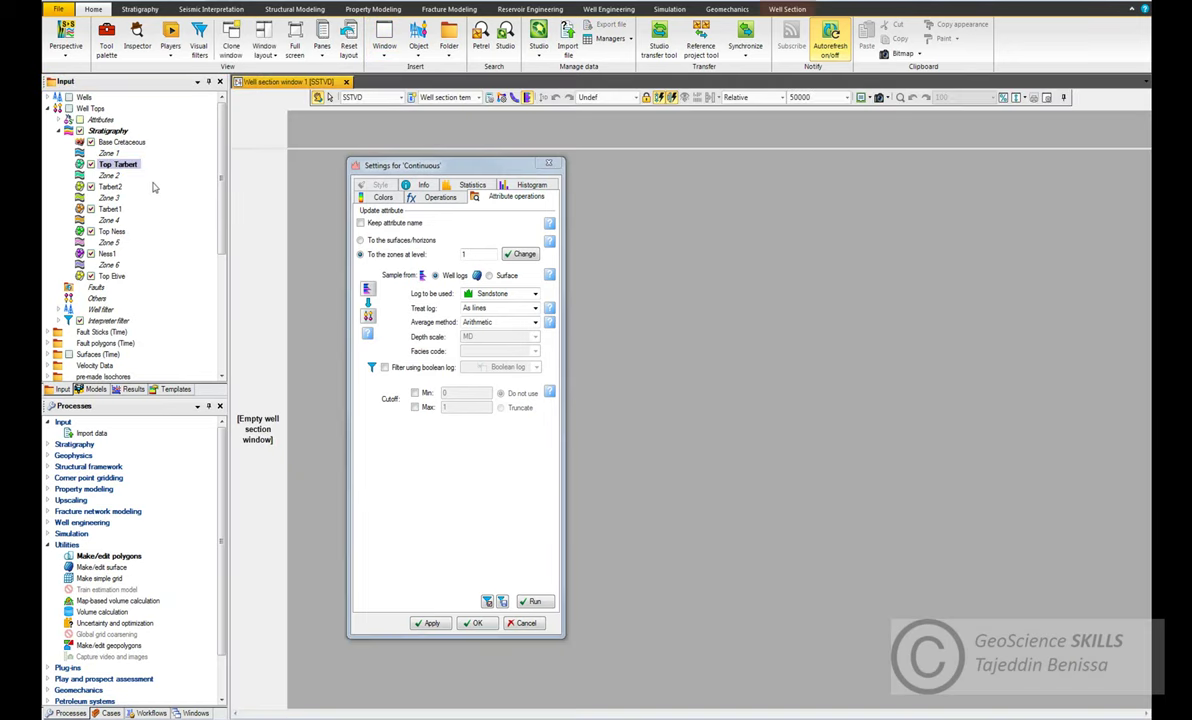
{"action": "left_click", "coordinate": [153, 187]}
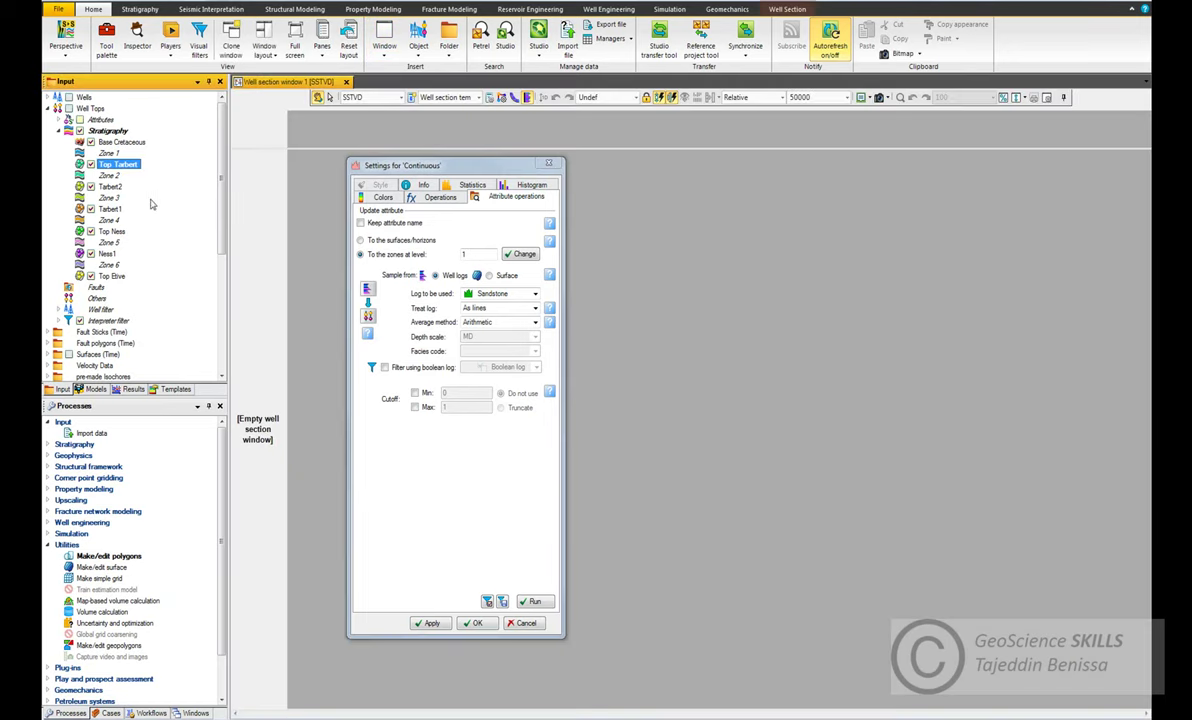
- Display wells A10 through B9 and C2 through C7 in the well section window
{"action": "left_click", "coordinate": [48, 98]}
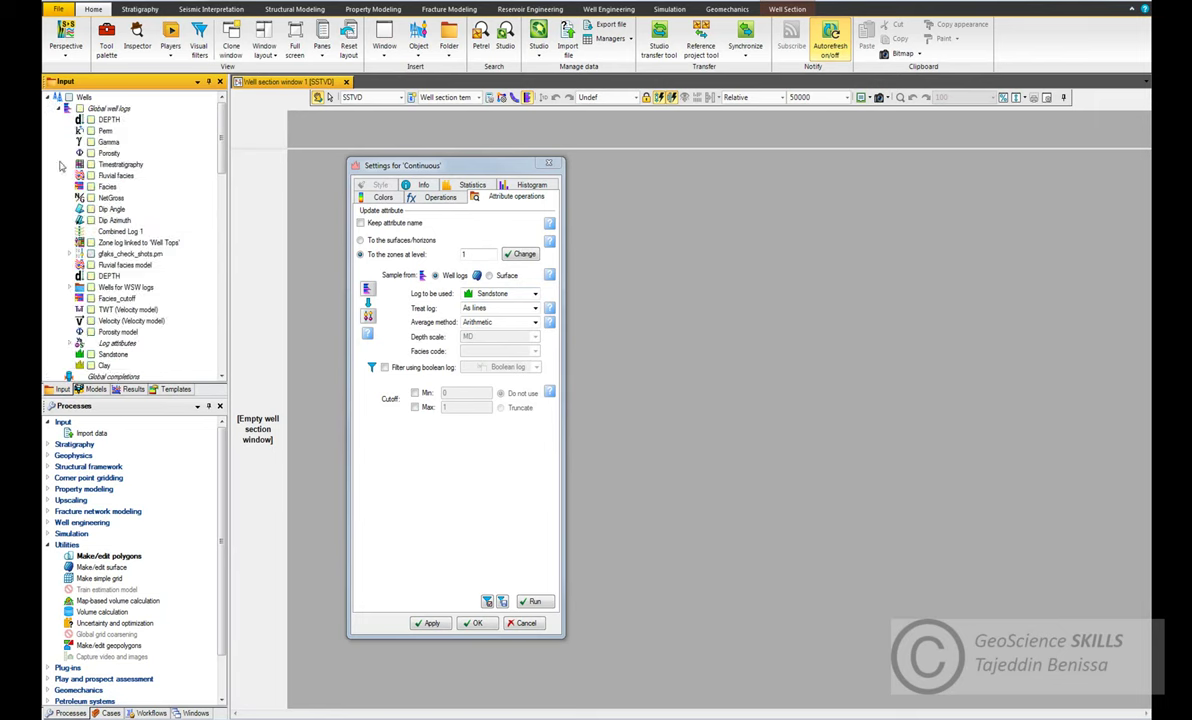
{"action": "left_click", "coordinate": [60, 109]}
{"action": "left_click", "coordinate": [92, 176]}
{"action": "left_click", "coordinate": [91, 253], "text": "shift"}
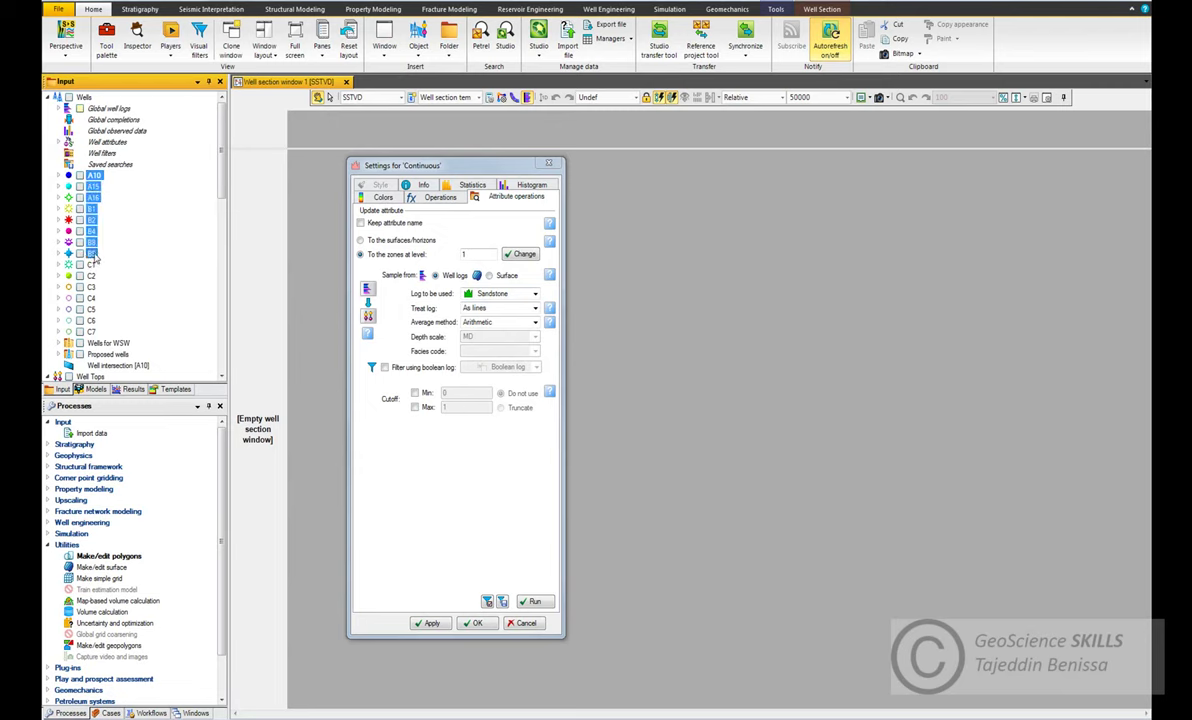
{"action": "left_click", "coordinate": [80, 253]}
{"action": "left_click", "coordinate": [91, 331], "text": "shift"}
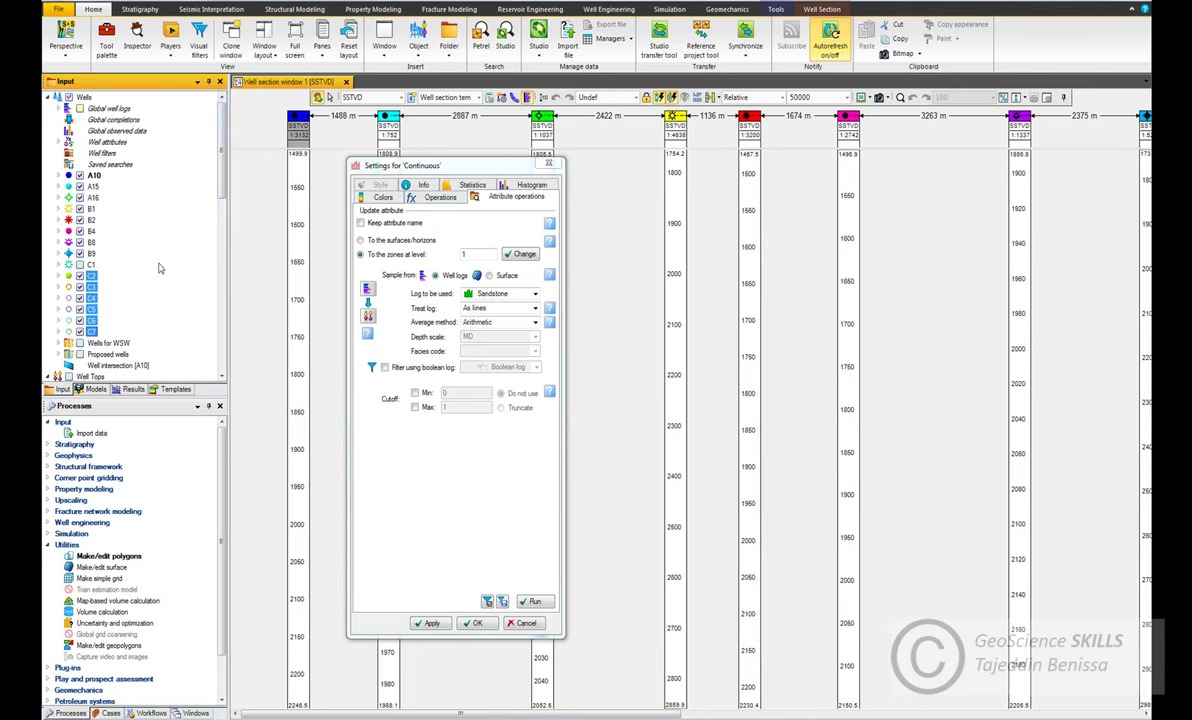
{"action": "left_click", "coordinate": [93, 389]}
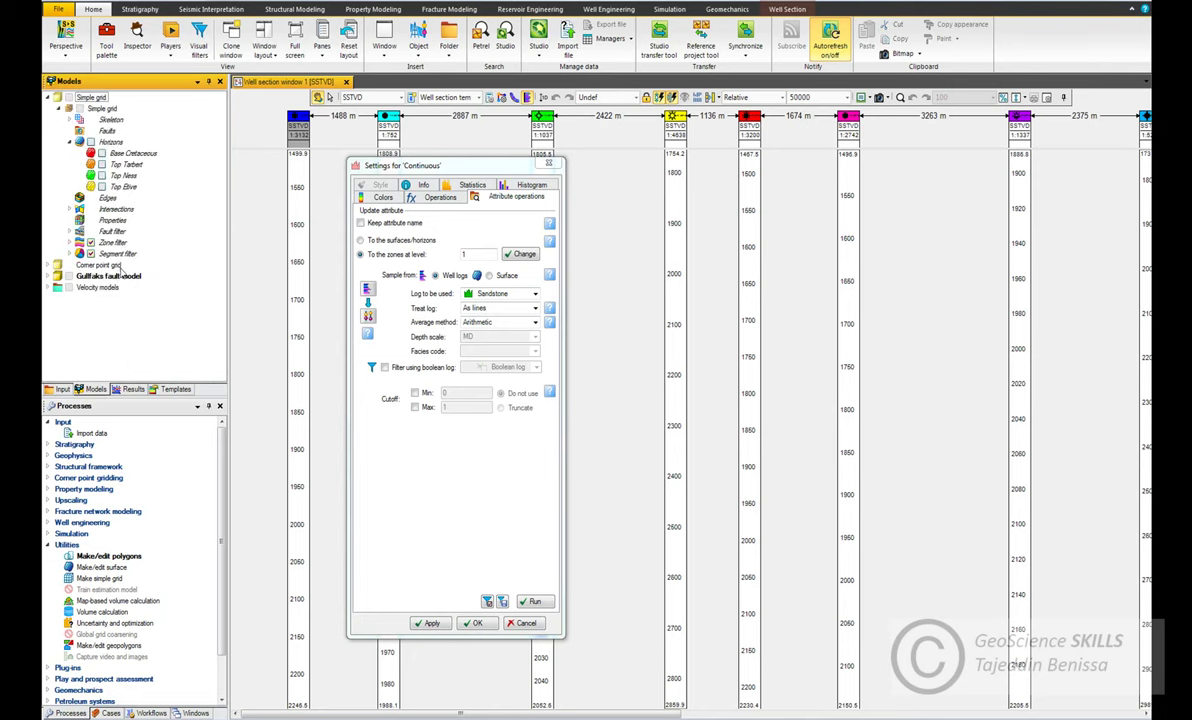
{"action": "left_click", "coordinate": [62, 389]}
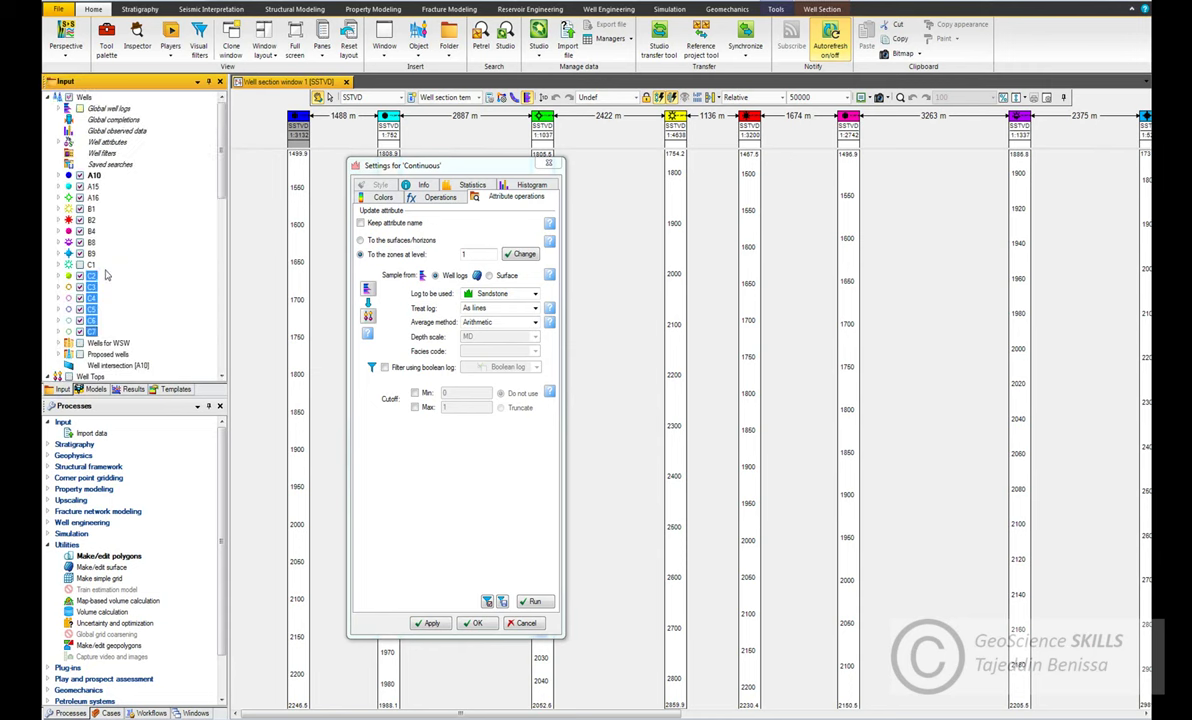
- Show the well tops in the well section with only the Top Tarbert horizon displayed
{"action": "left_click", "coordinate": [47, 100]}
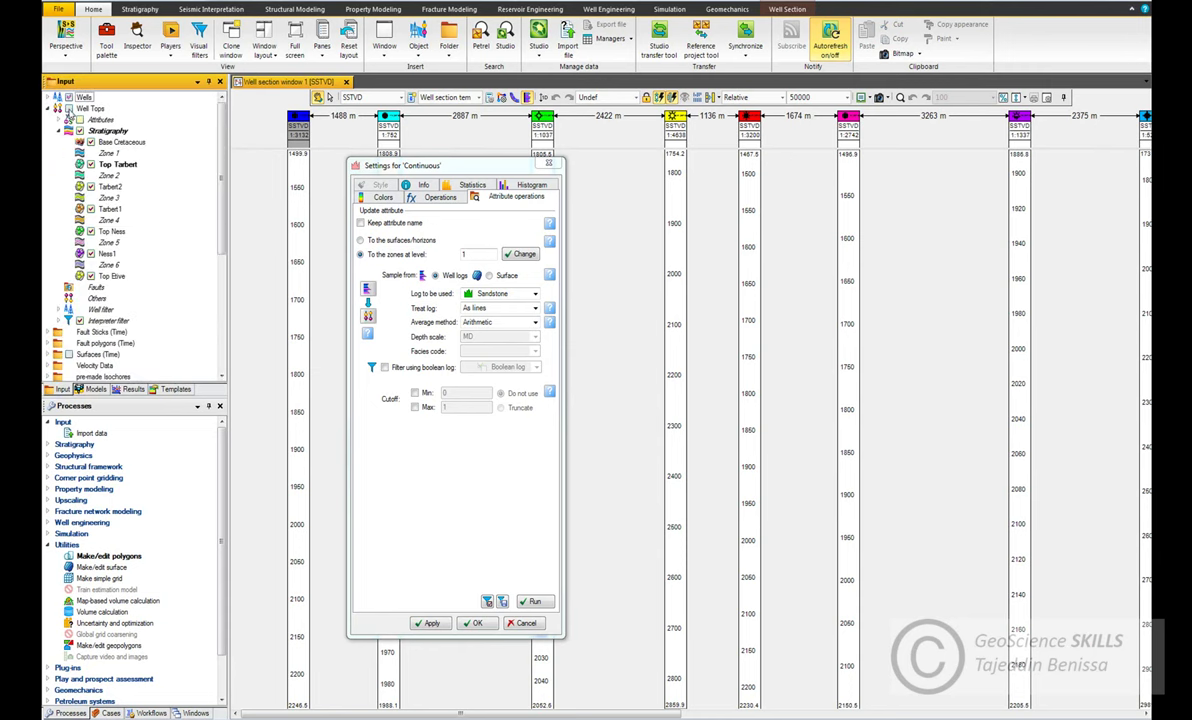
{"action": "left_click", "coordinate": [68, 108]}
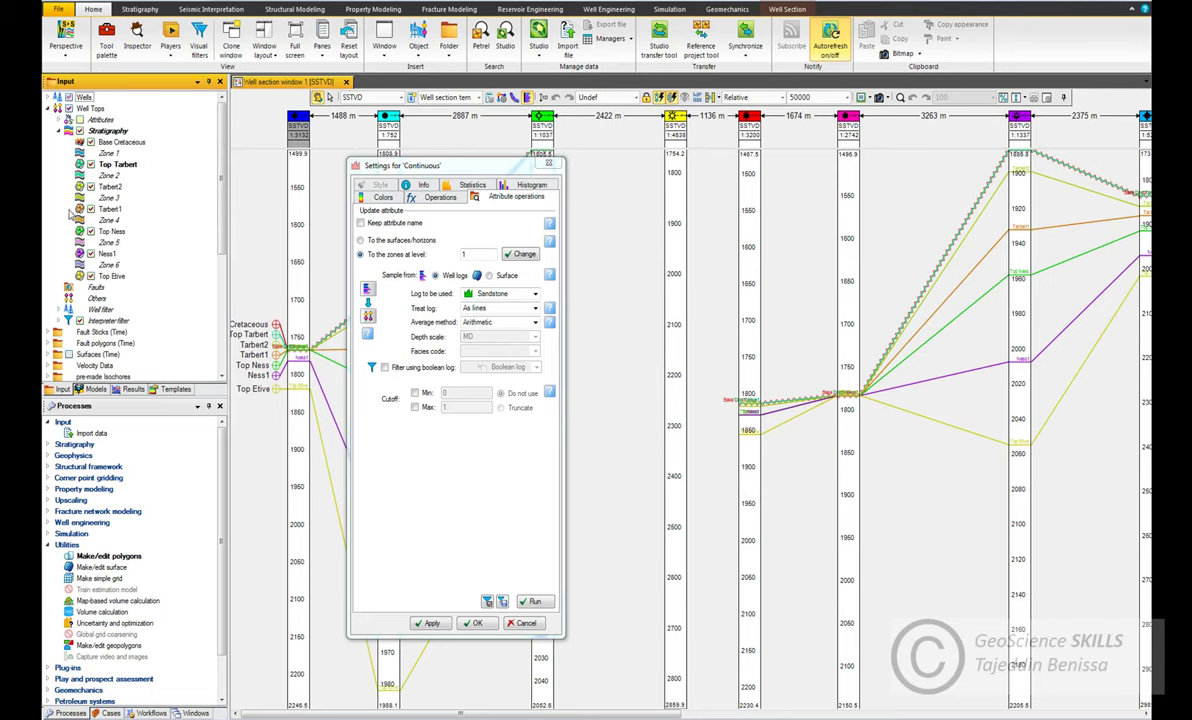
{"action": "left_click", "coordinate": [80, 131]}
{"action": "left_click", "coordinate": [91, 164]}
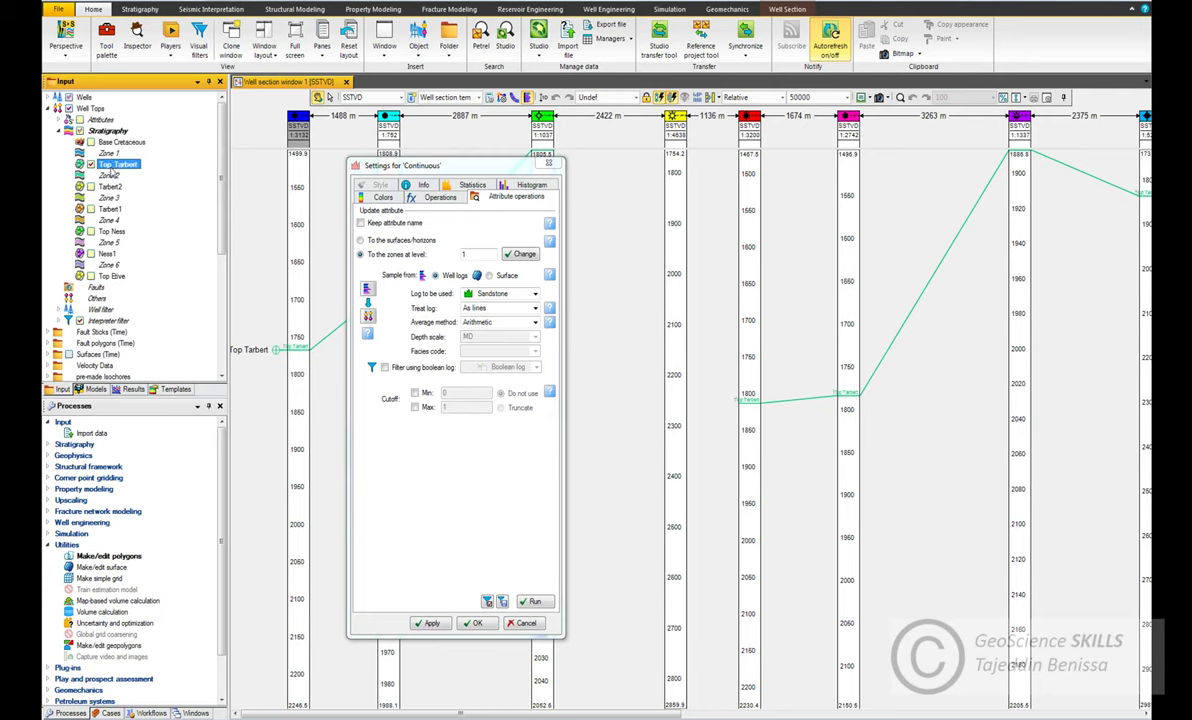
- Run the Continuous attribute's update that samples the Sandstone log to the zones
{"action": "left_click_drag", "start_coordinate": [433, 170], "coordinate": [514, 128]}
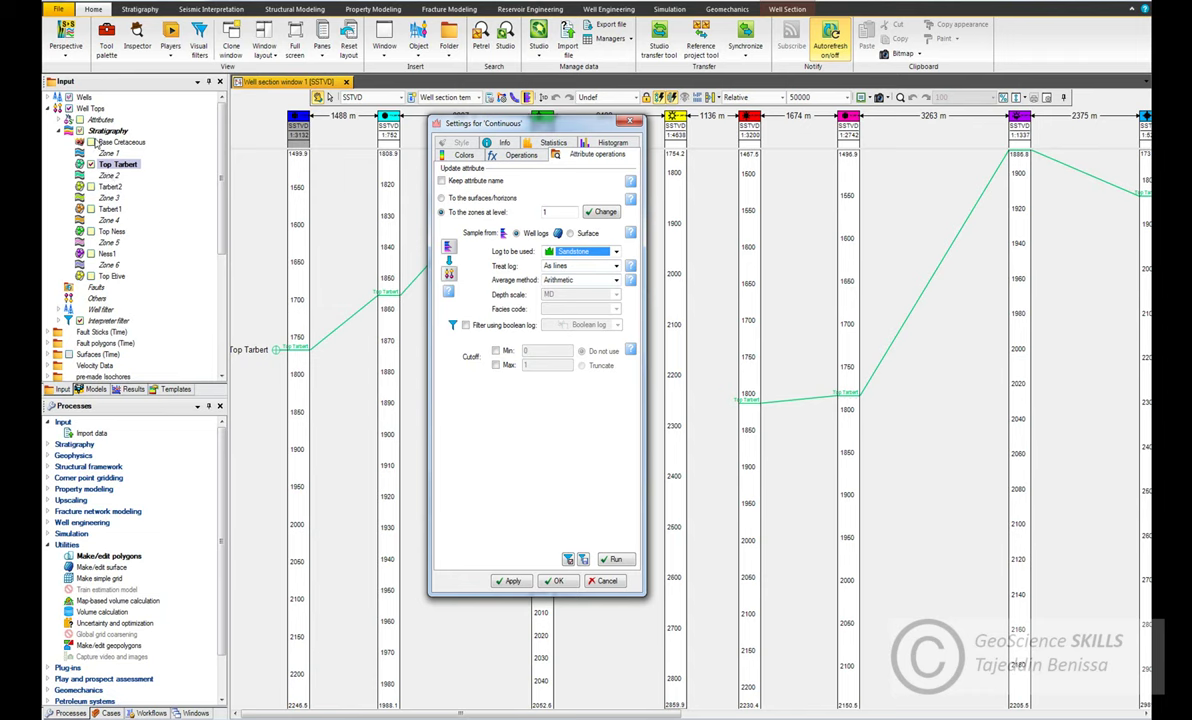
{"action": "left_click", "coordinate": [91, 164]}
{"action": "left_click", "coordinate": [571, 580]}
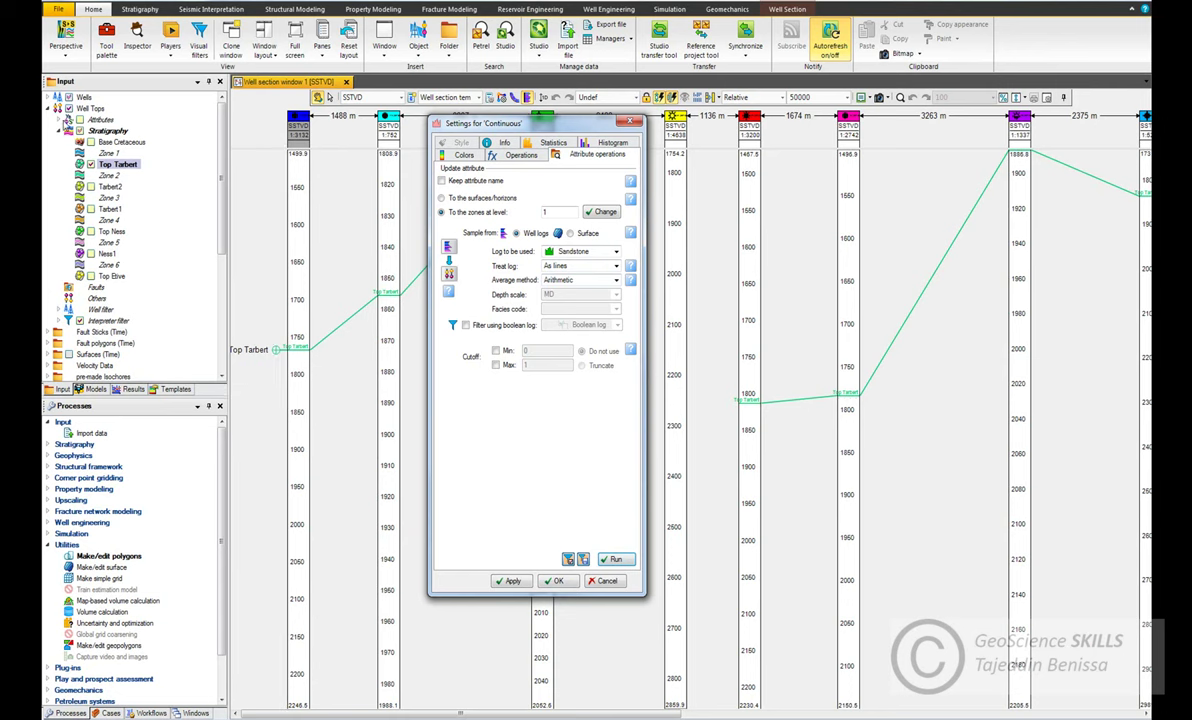
- Rename the Continuous well tops attribute sampled from Sandstone as Tarbet-SS
{"action": "left_click", "coordinate": [59, 119]}
{"action": "scroll", "coordinate": [150, 300], "scroll_direction": "down", "scroll_amount": 1}
{"action": "left_click", "coordinate": [118, 265]}
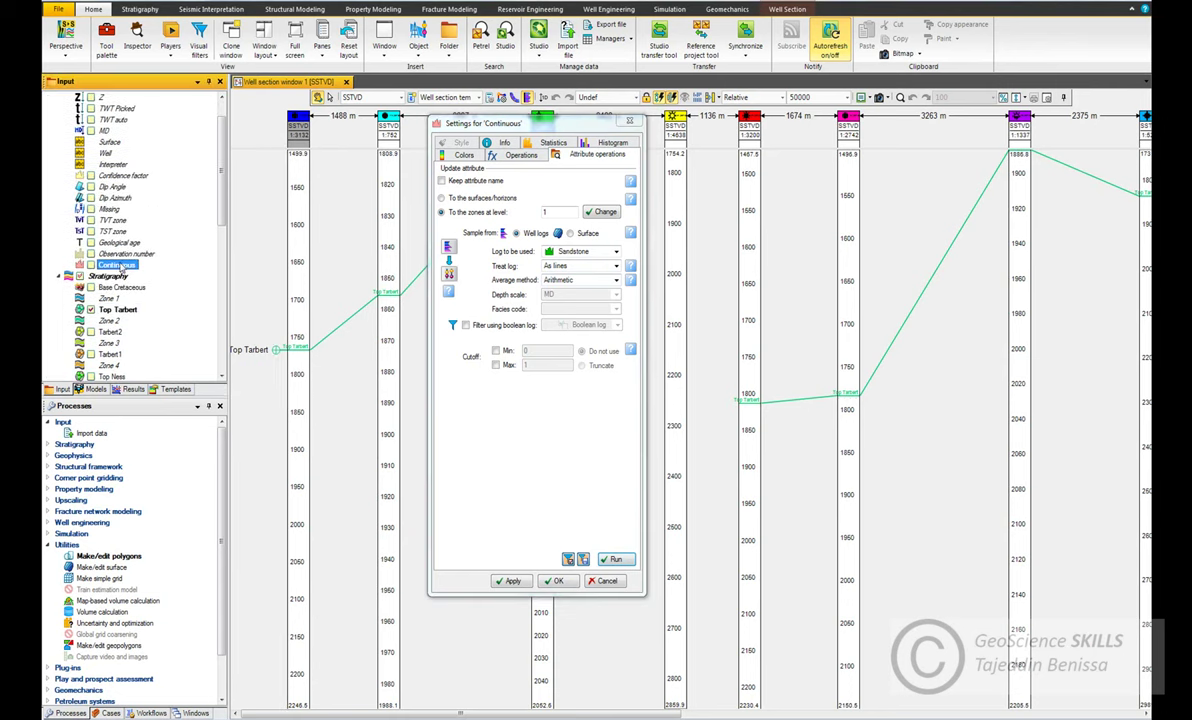
{"action": "key", "text": "Escape"}
{"action": "double_click", "coordinate": [117, 266]}
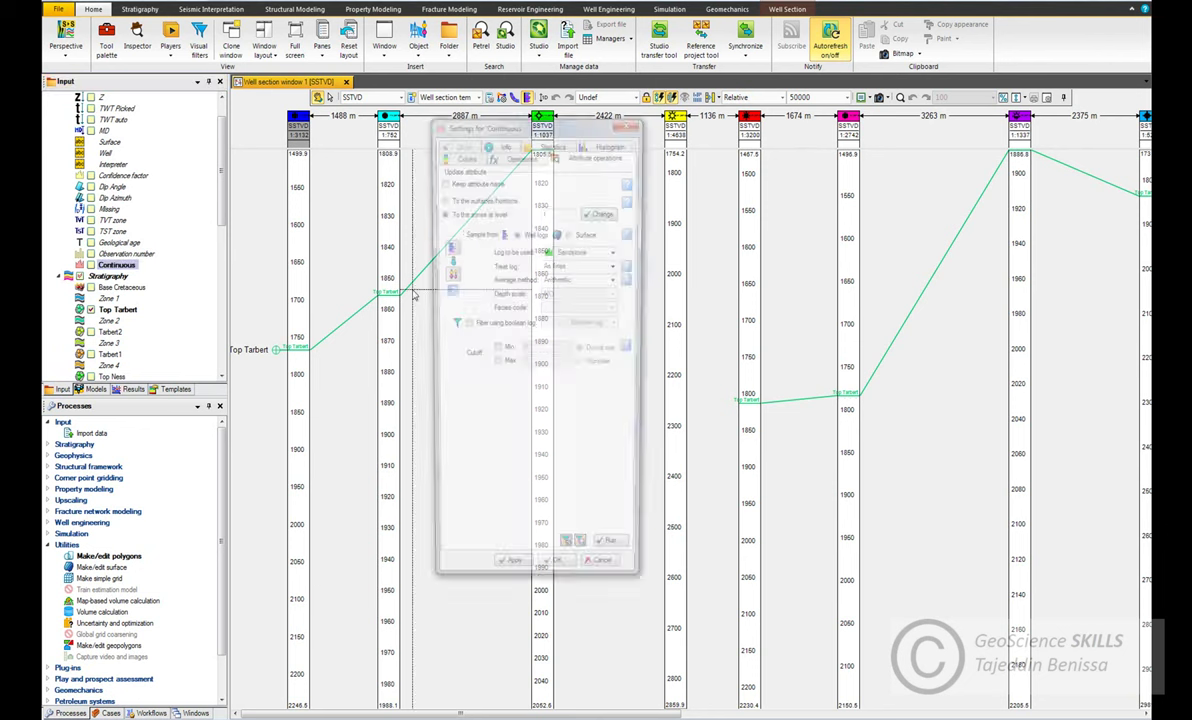
{"action": "left_click", "coordinate": [496, 157]}
{"action": "left_click", "coordinate": [503, 143]}
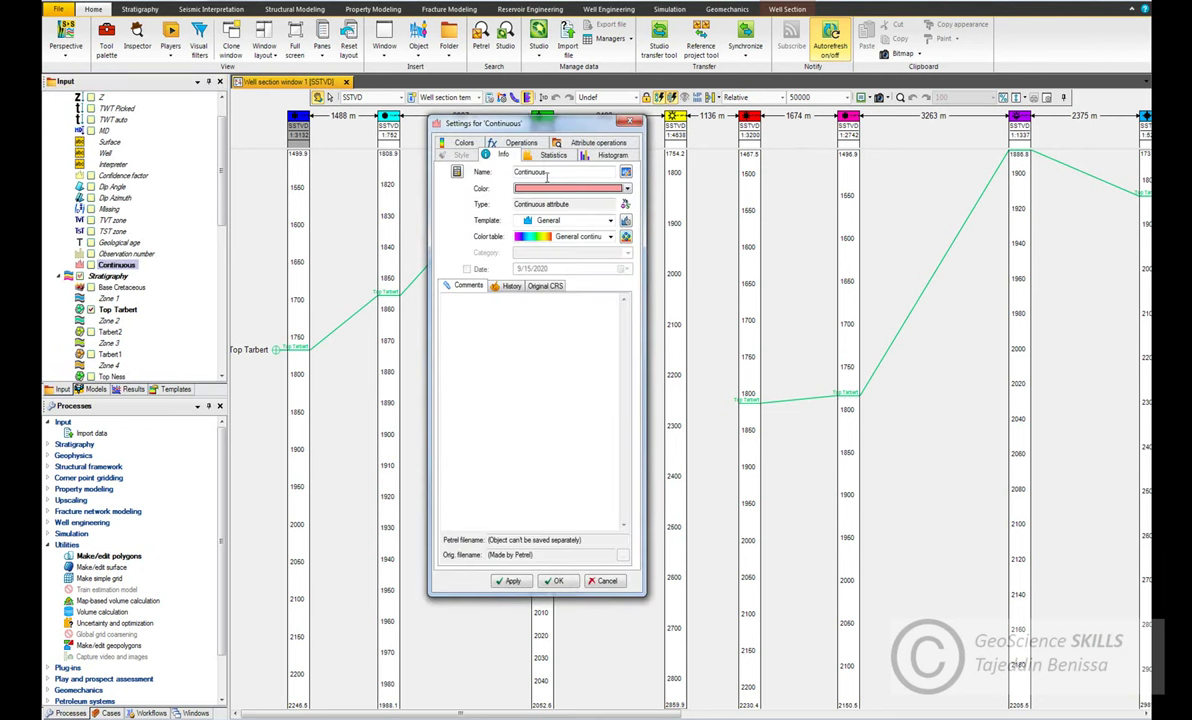
{"action": "type", "text": "T"}
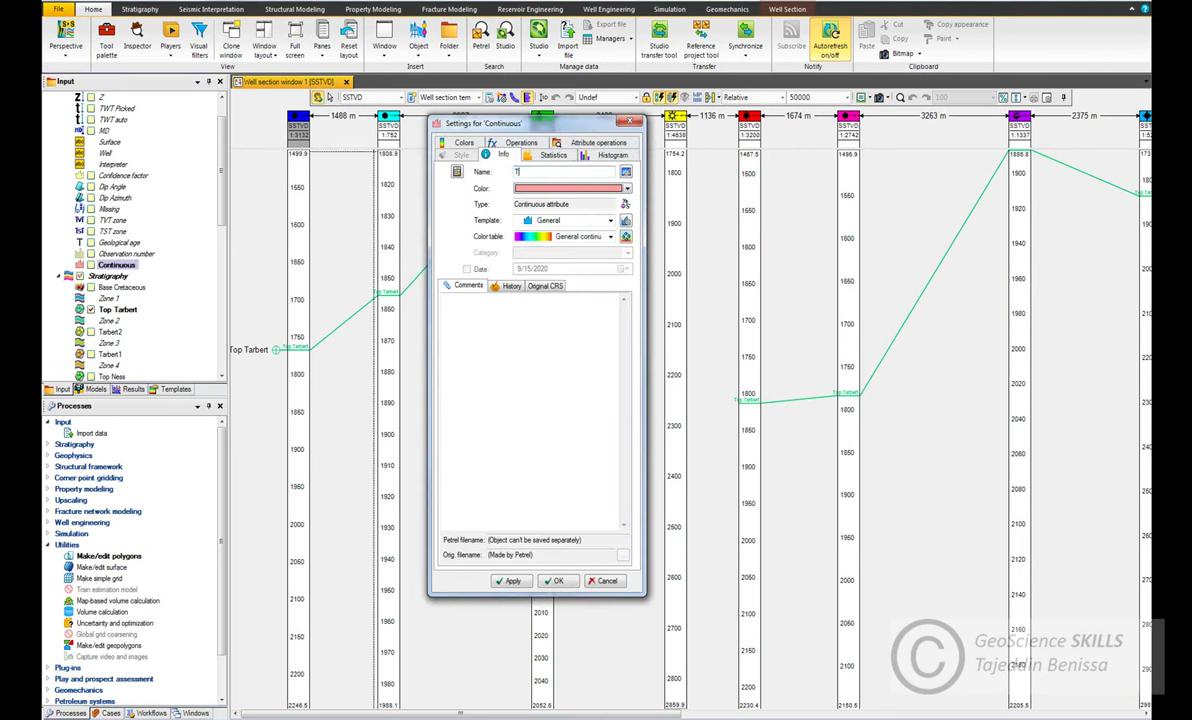
{"action": "type", "text": "arbet SS"}
{"action": "left_click", "coordinate": [553, 581]}
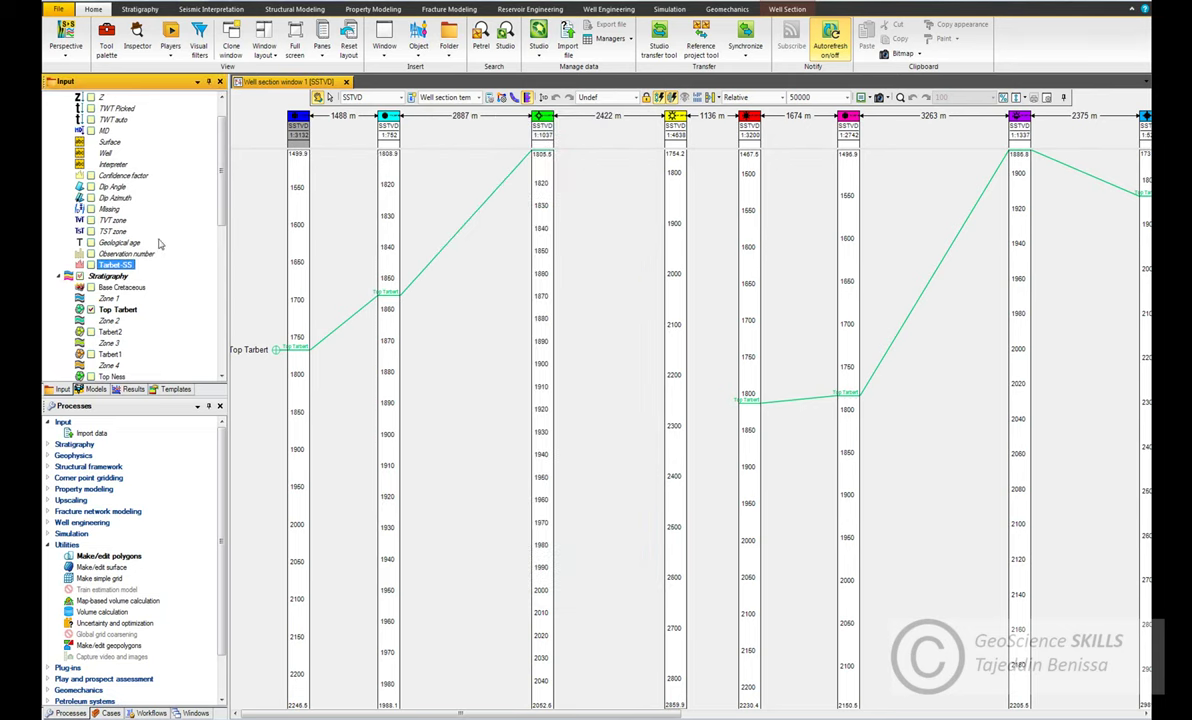
- Add a new continuous attribute to the Well Tops attributes
{"action": "scroll", "coordinate": [158, 243], "scroll_direction": "up", "scroll_amount": 3}
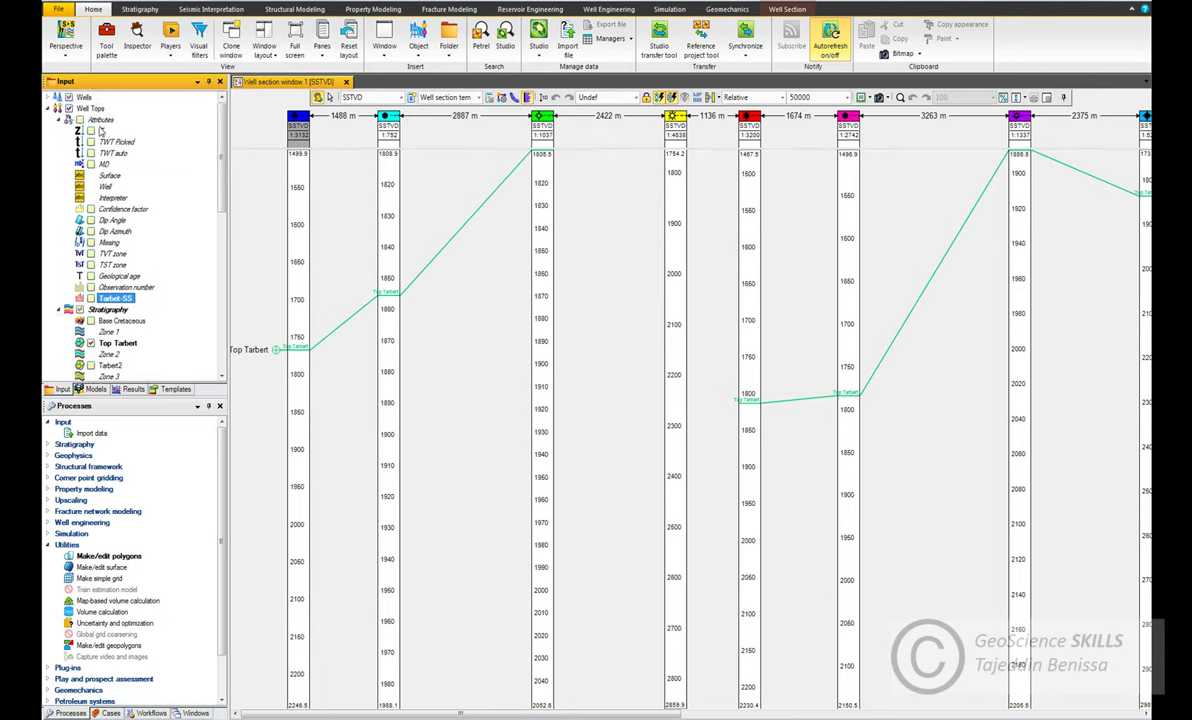
{"action": "right_click", "coordinate": [100, 120]}
{"action": "left_click", "coordinate": [150, 252]}
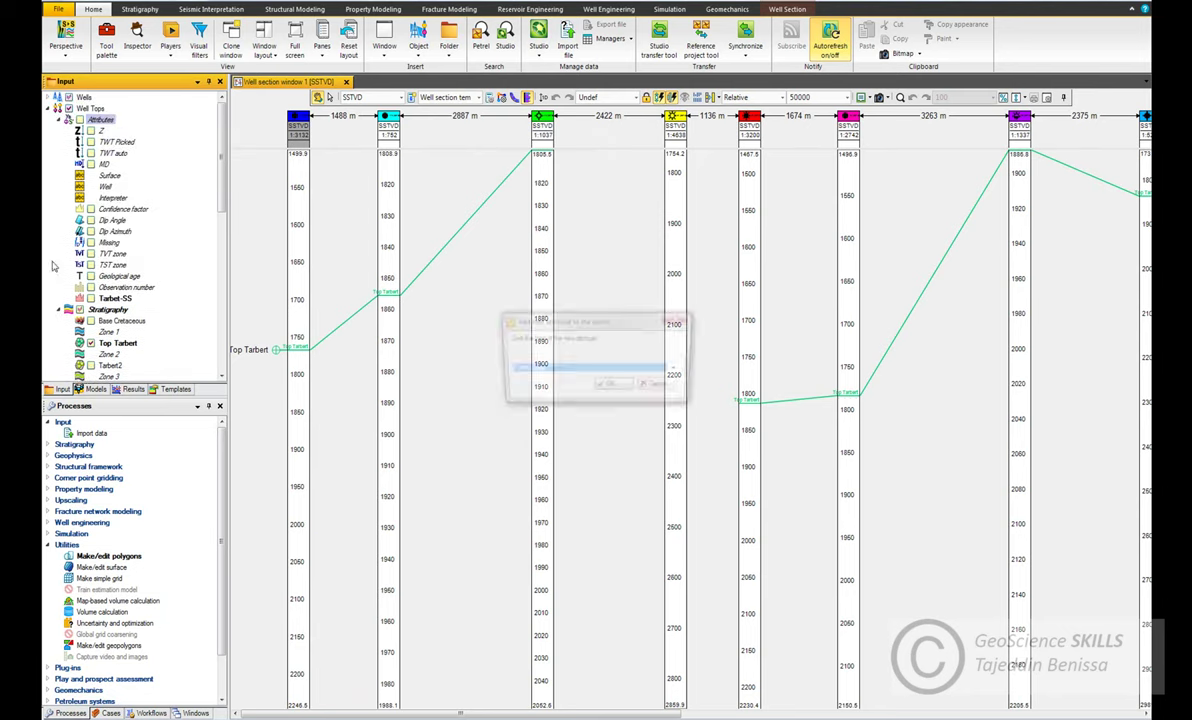
{"action": "left_click", "coordinate": [613, 390]}
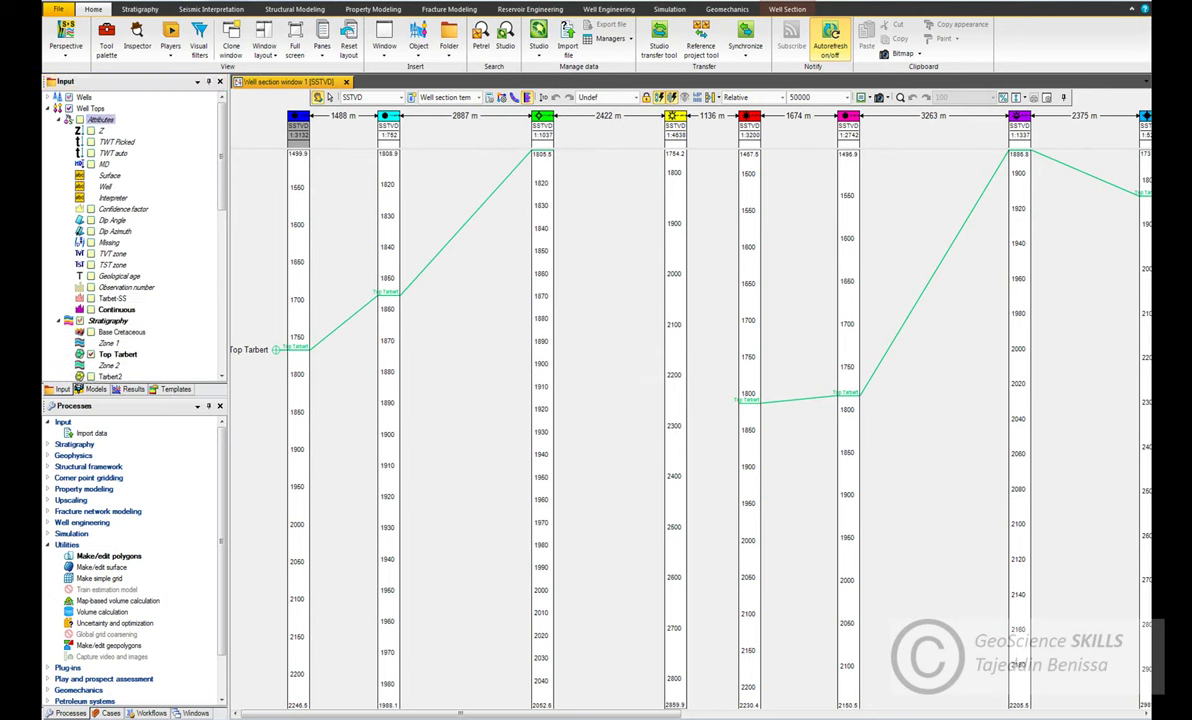
- Set the new Continuous attribute to sample the Clay well log to the zones at level 1 and run the update
{"action": "left_click", "coordinate": [67, 119]}
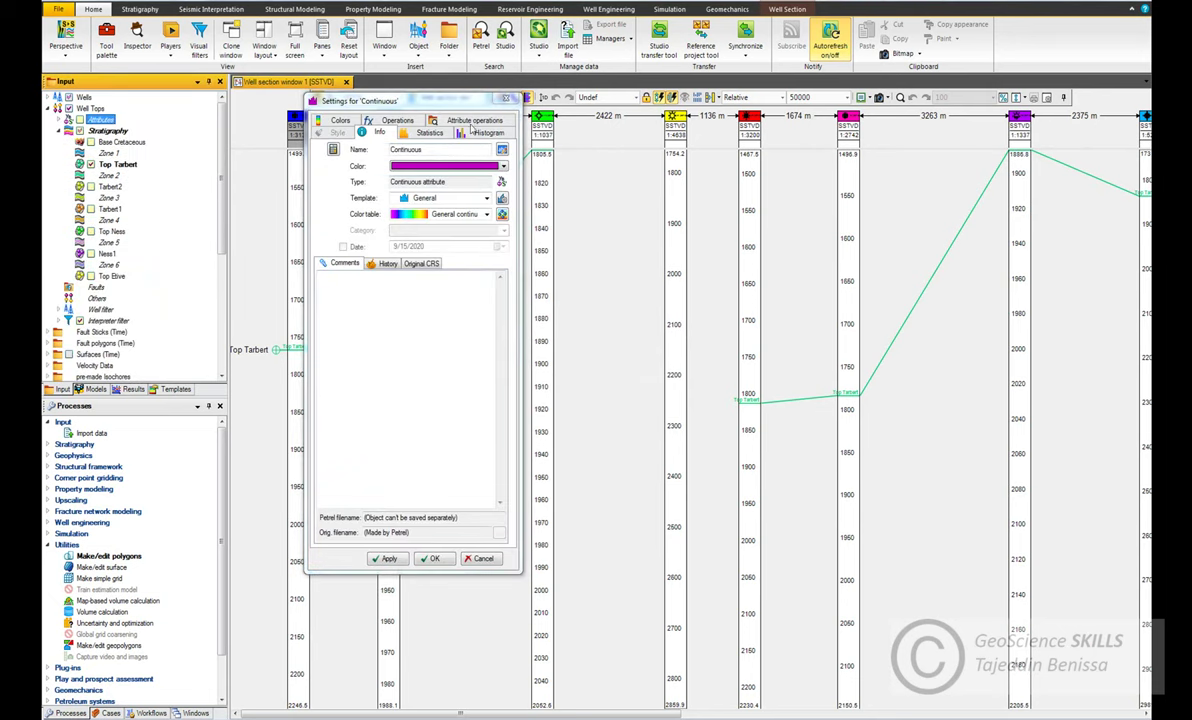
{"action": "left_click", "coordinate": [441, 121]}
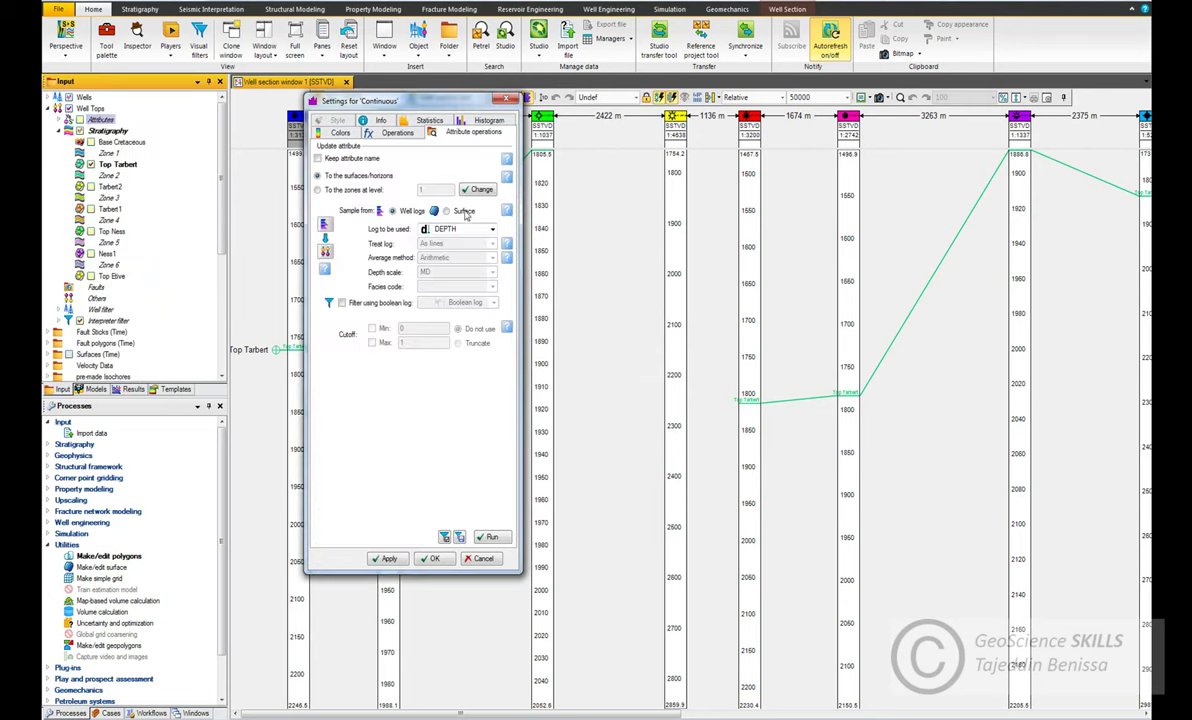
{"action": "left_click", "coordinate": [458, 229]}
{"action": "scroll", "coordinate": [497, 400], "scroll_direction": "up", "scroll_amount": 5}
{"action": "scroll", "coordinate": [497, 431], "scroll_direction": "down", "scroll_amount": 5}
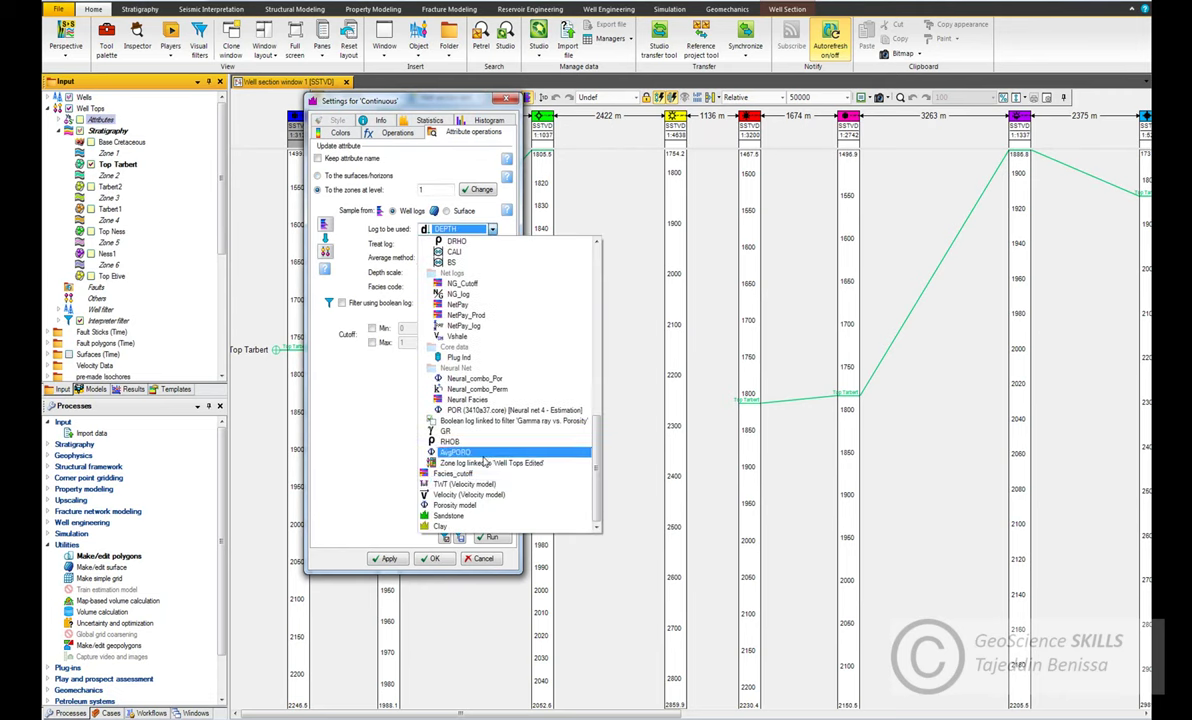
{"action": "left_click", "coordinate": [444, 528]}
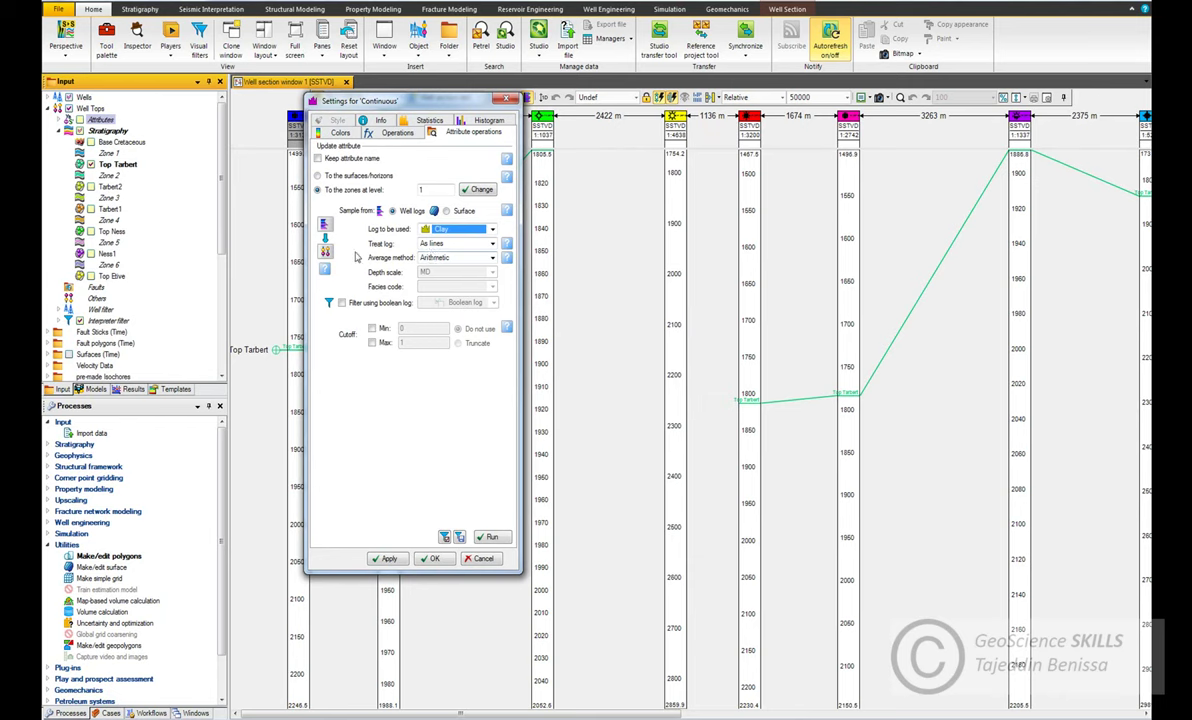
{"action": "left_click", "coordinate": [120, 165]}
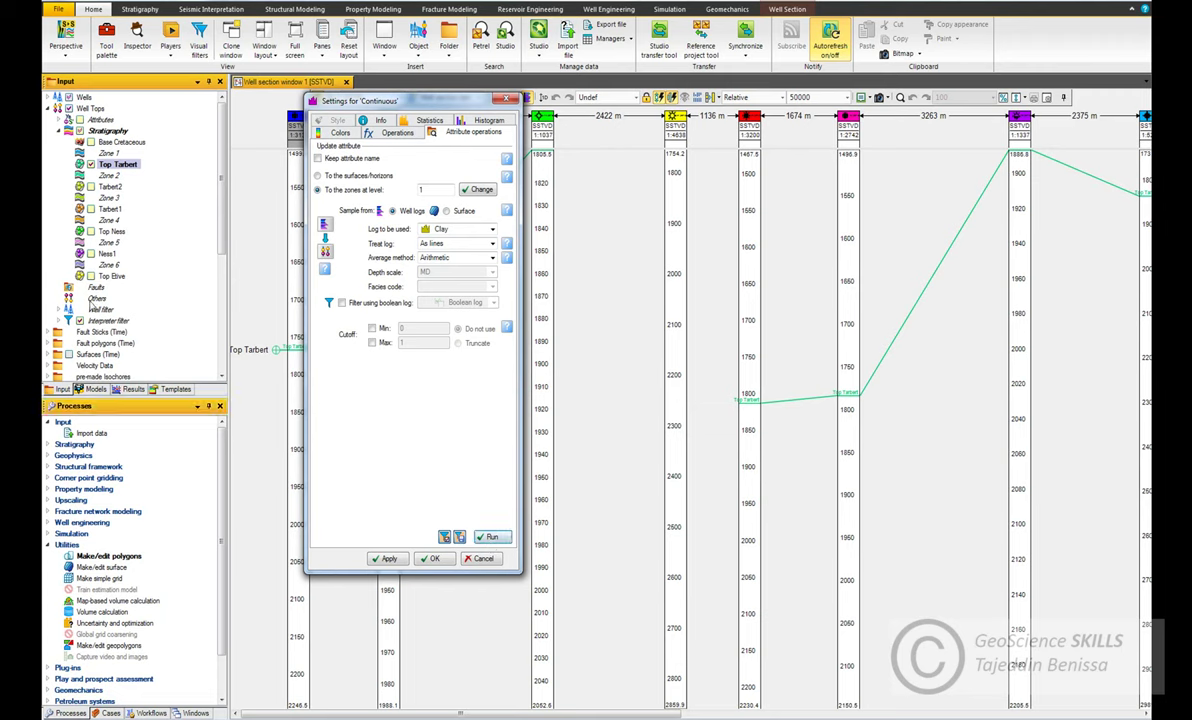
- Rename the Continuous well tops attribute sampled from Clay as Tarbet-Clay
{"action": "left_click", "coordinate": [57, 119]}
{"action": "scroll", "coordinate": [104, 282], "scroll_direction": "down", "scroll_amount": 1}
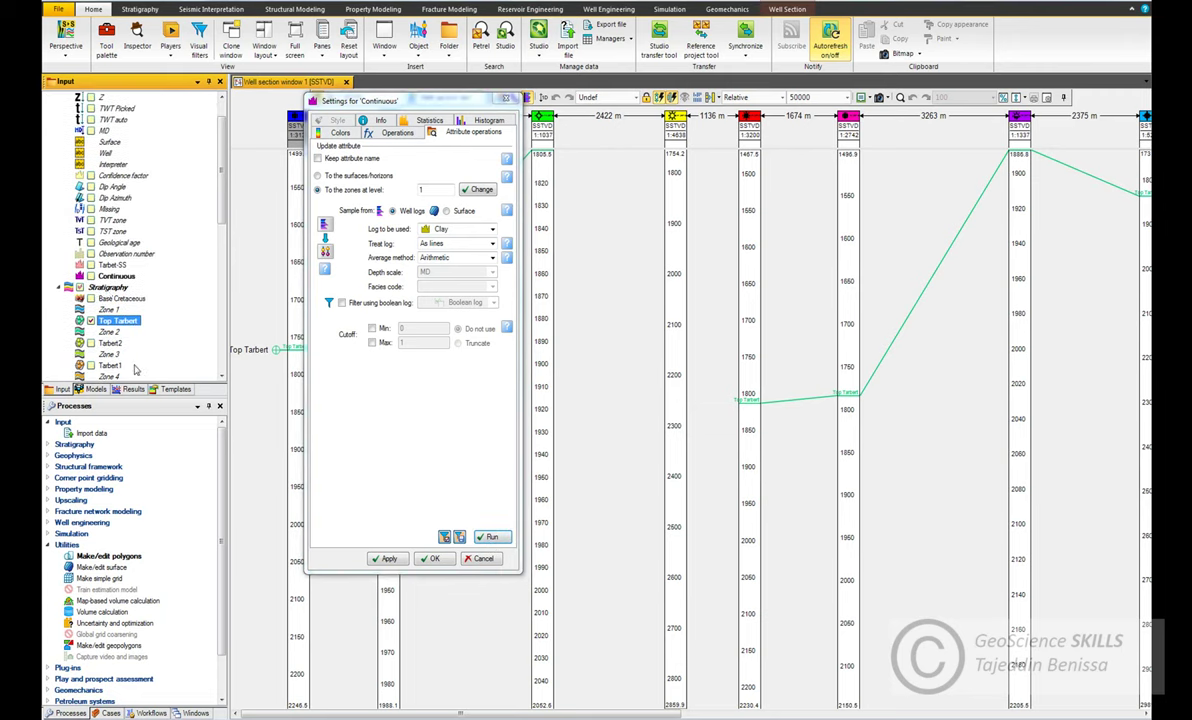
{"action": "left_click", "coordinate": [117, 277]}
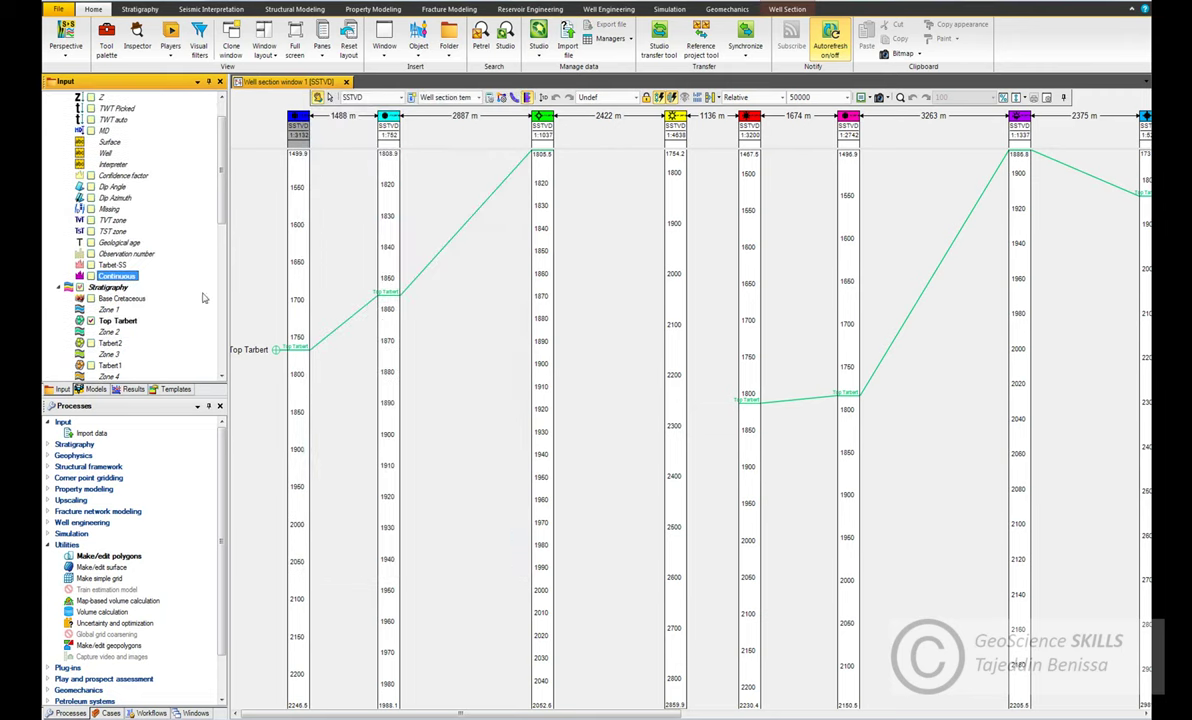
{"action": "double_click", "coordinate": [117, 277]}
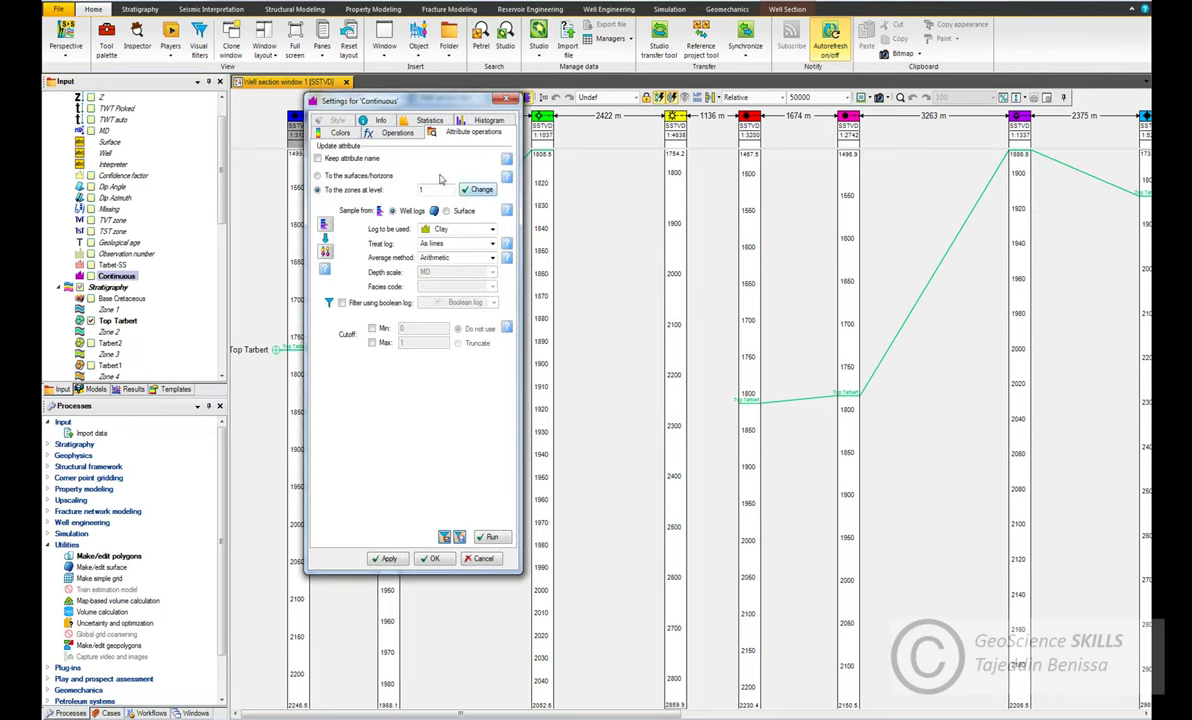
{"action": "left_click", "coordinate": [362, 127]}
{"action": "double_click", "coordinate": [428, 149]}
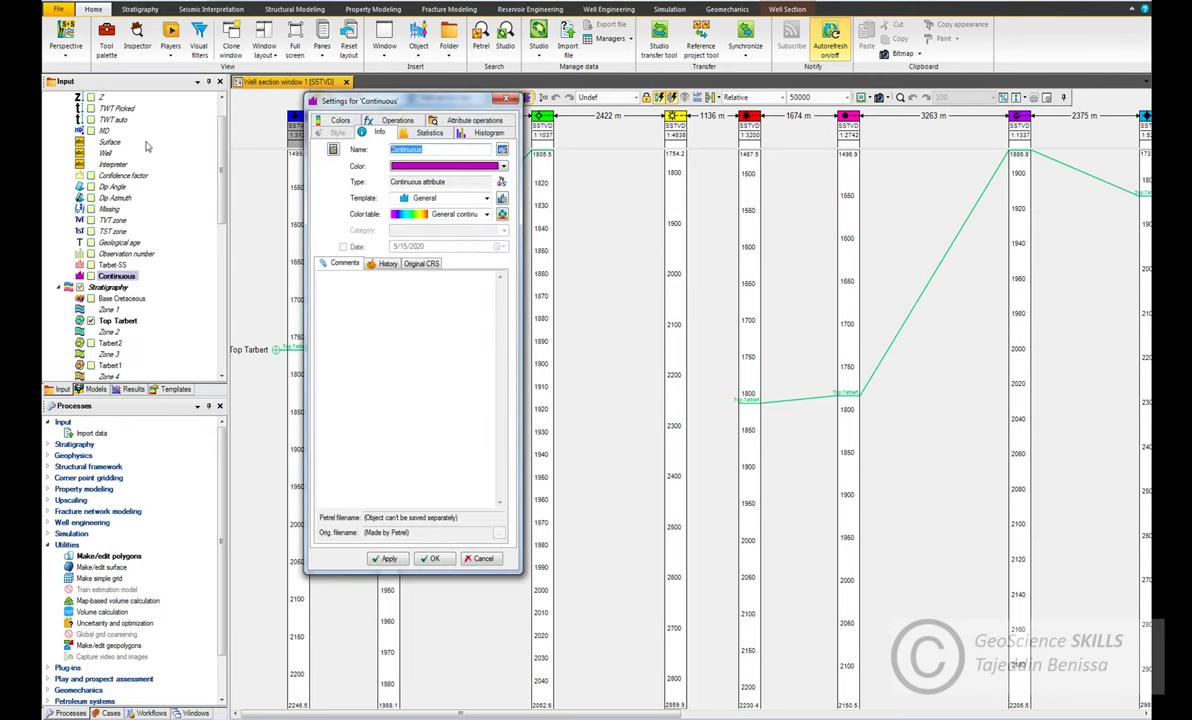
{"action": "type", "text": "t"}
{"action": "key", "text": "BackSpace"}
{"action": "key", "text": "BackSpace"}
{"action": "key", "text": "BackSpace"}
{"action": "key", "text": "BackSpace"}
{"action": "key", "text": "BackSpace"}
{"action": "key", "text": "BackSpace"}
{"action": "left_click", "coordinate": [430, 558]}
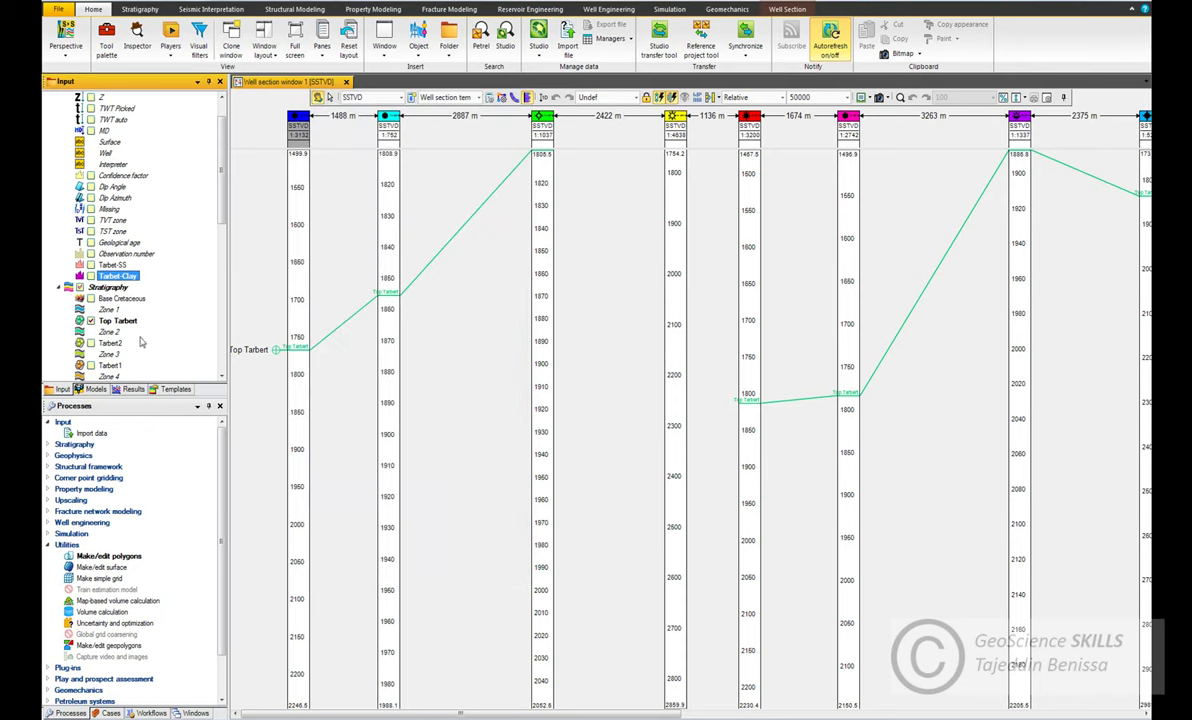
{"action": "scroll", "coordinate": [107, 344], "scroll_direction": "down", "scroll_amount": 2}
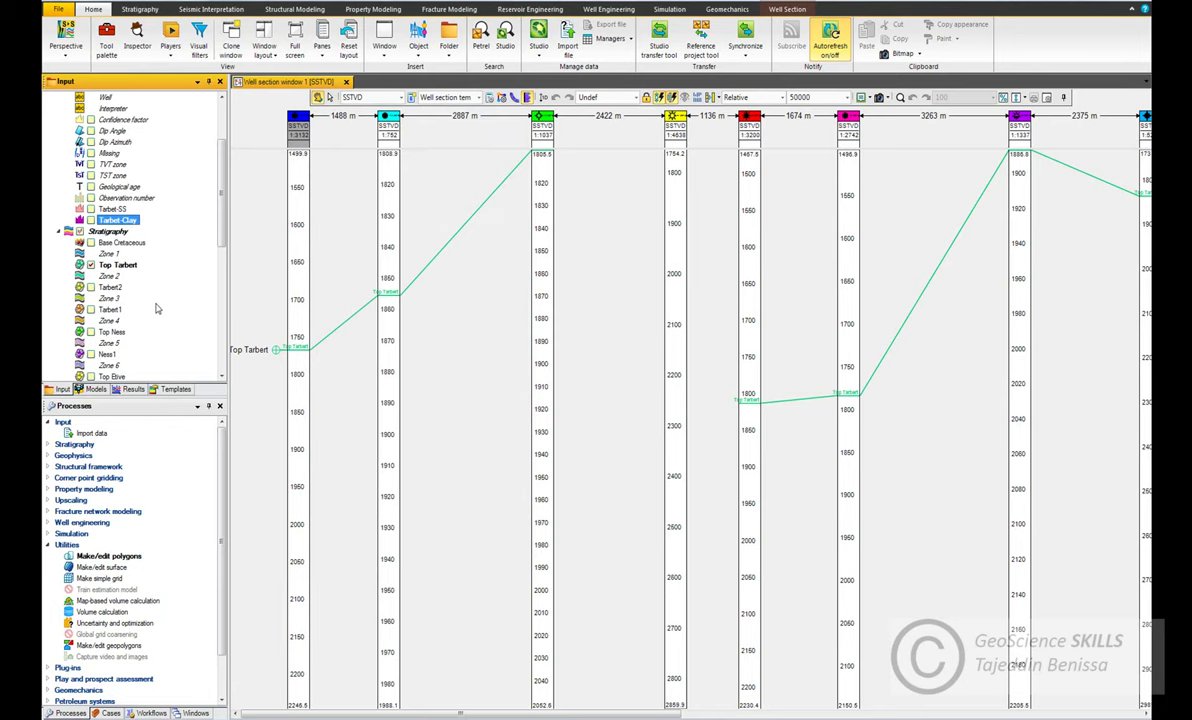
{"action": "scroll", "coordinate": [165, 270], "scroll_direction": "up", "scroll_amount": 3}
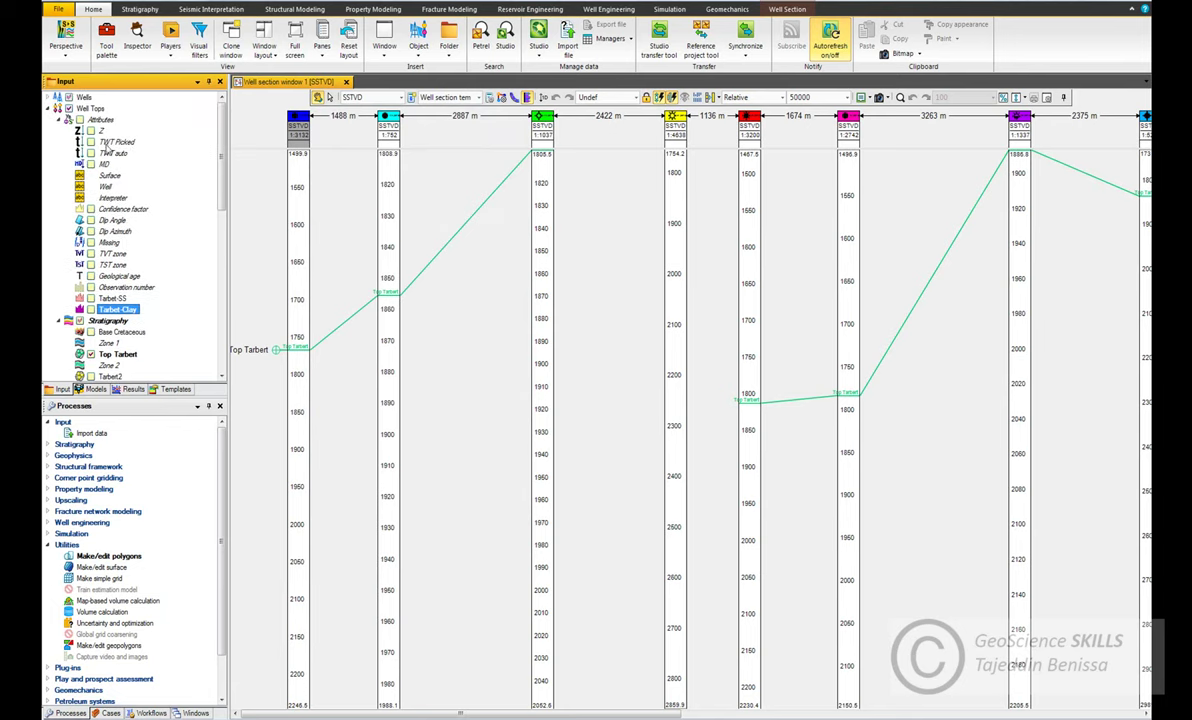
- Add a new continuous attribute to the Well Tops attributes and open its attribute operations
{"action": "right_click", "coordinate": [103, 121]}
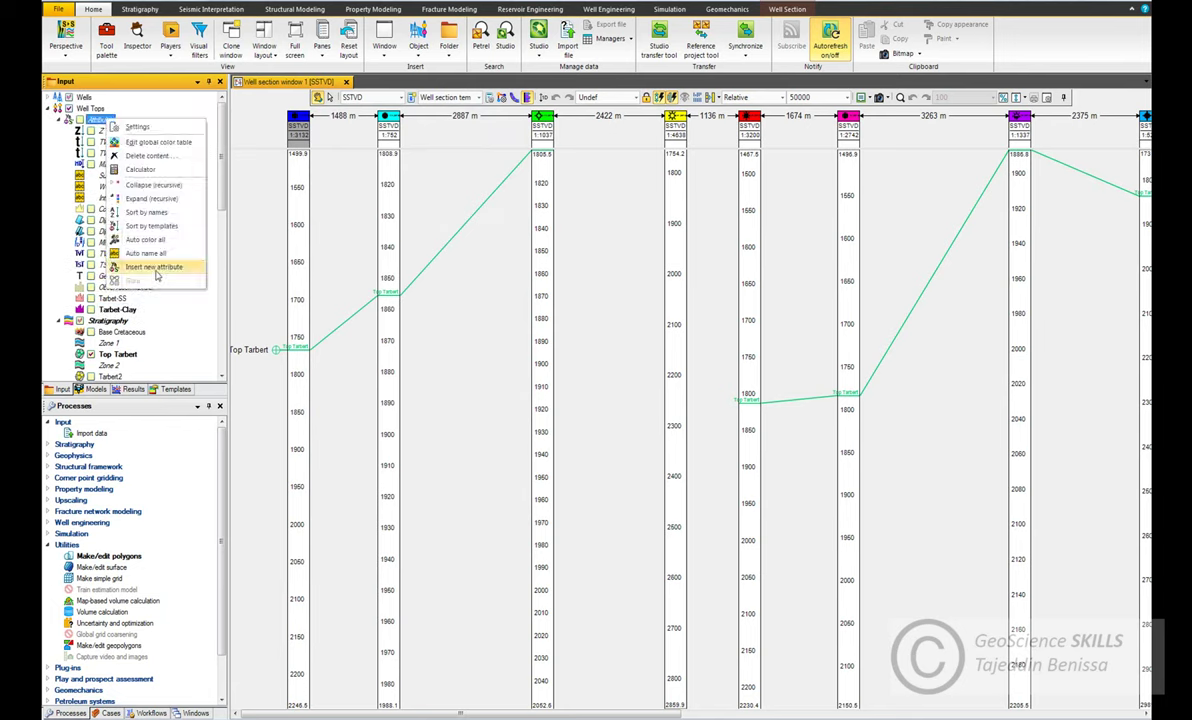
{"action": "left_click", "coordinate": [150, 266]}
{"action": "left_click", "coordinate": [606, 384]}
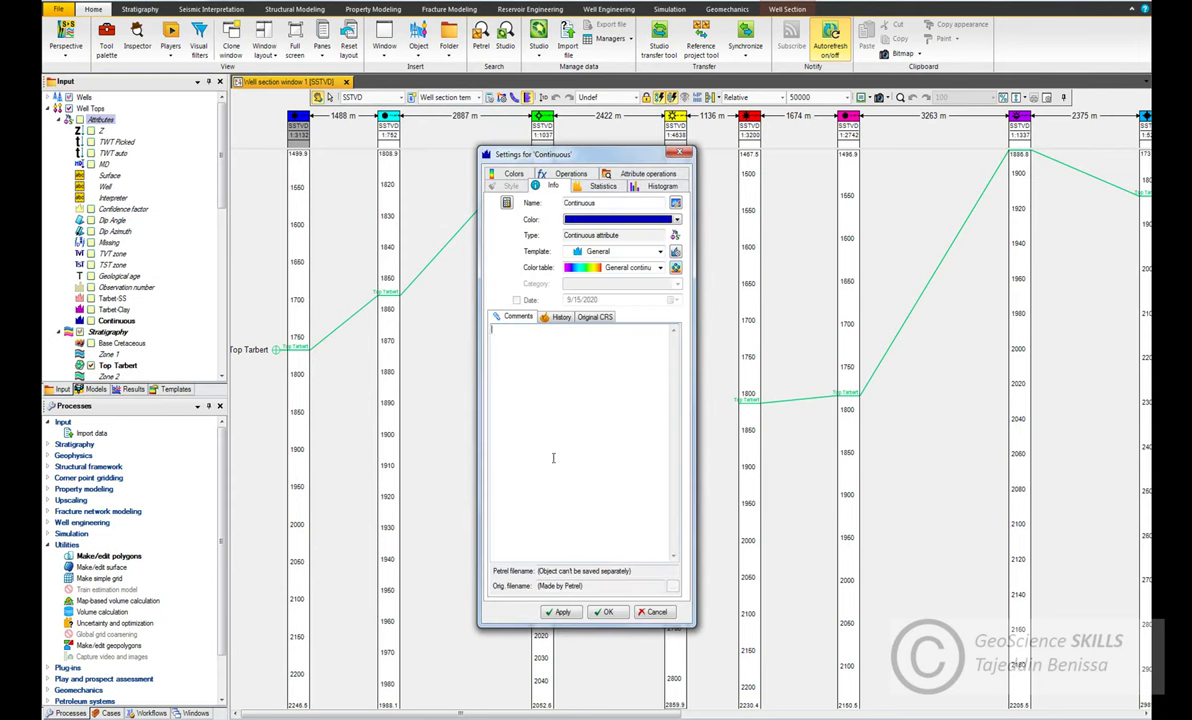
{"action": "left_click", "coordinate": [612, 171]}
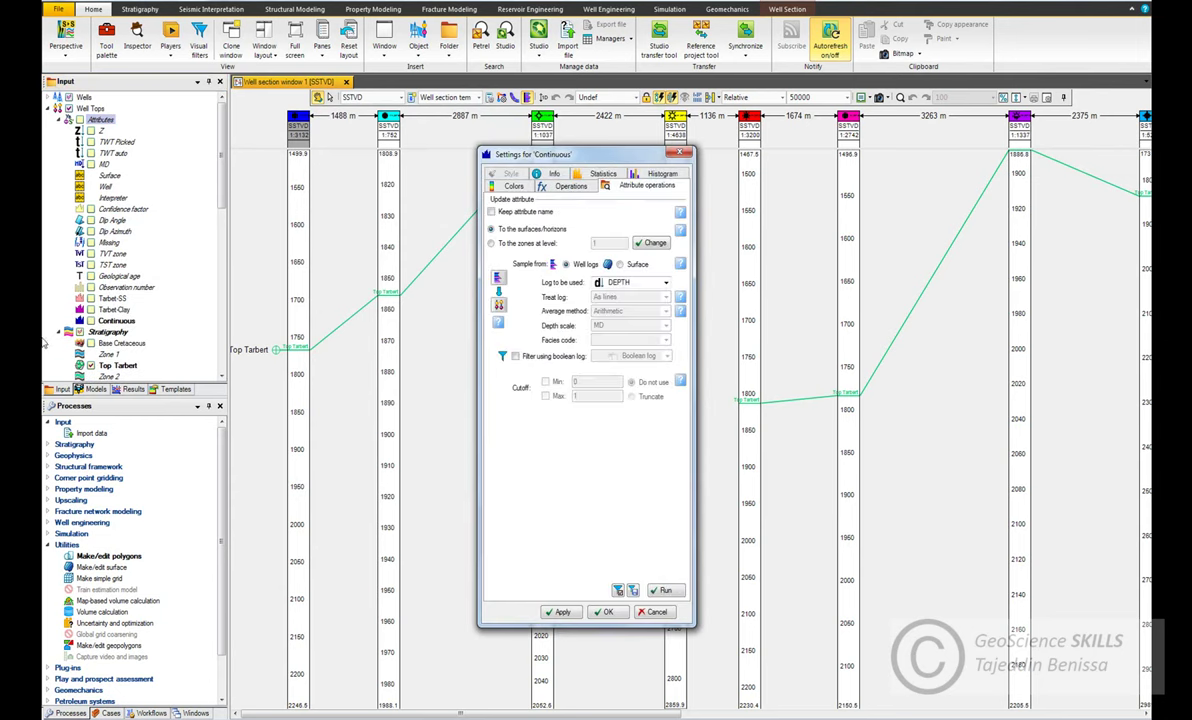
- Show the Tarbert2 well top instead of Top Tarbert in the well section
{"action": "left_click", "coordinate": [185, 340]}
{"action": "scroll", "coordinate": [150, 320], "scroll_direction": "down", "scroll_amount": 2}
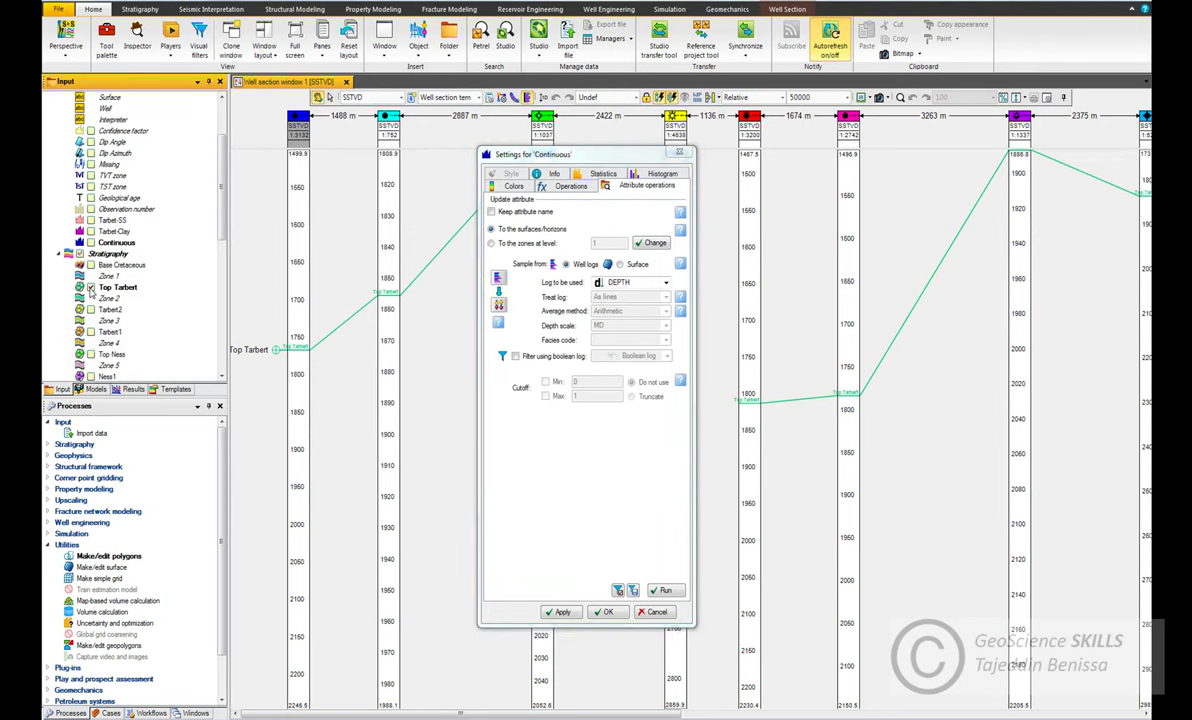
{"action": "left_click", "coordinate": [91, 288]}
{"action": "left_click", "coordinate": [91, 310]}
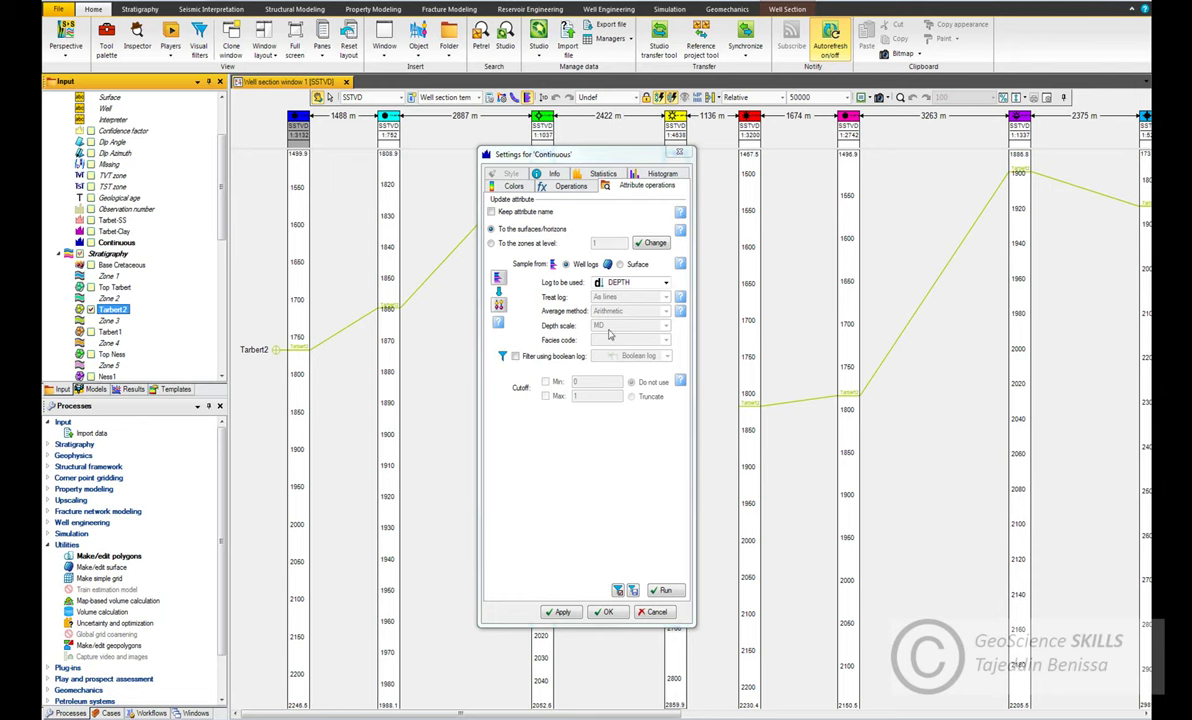
- Set the new Continuous attribute to sample the Sandstone well log to the zones at level 1 and run the update
{"action": "left_click", "coordinate": [501, 247]}
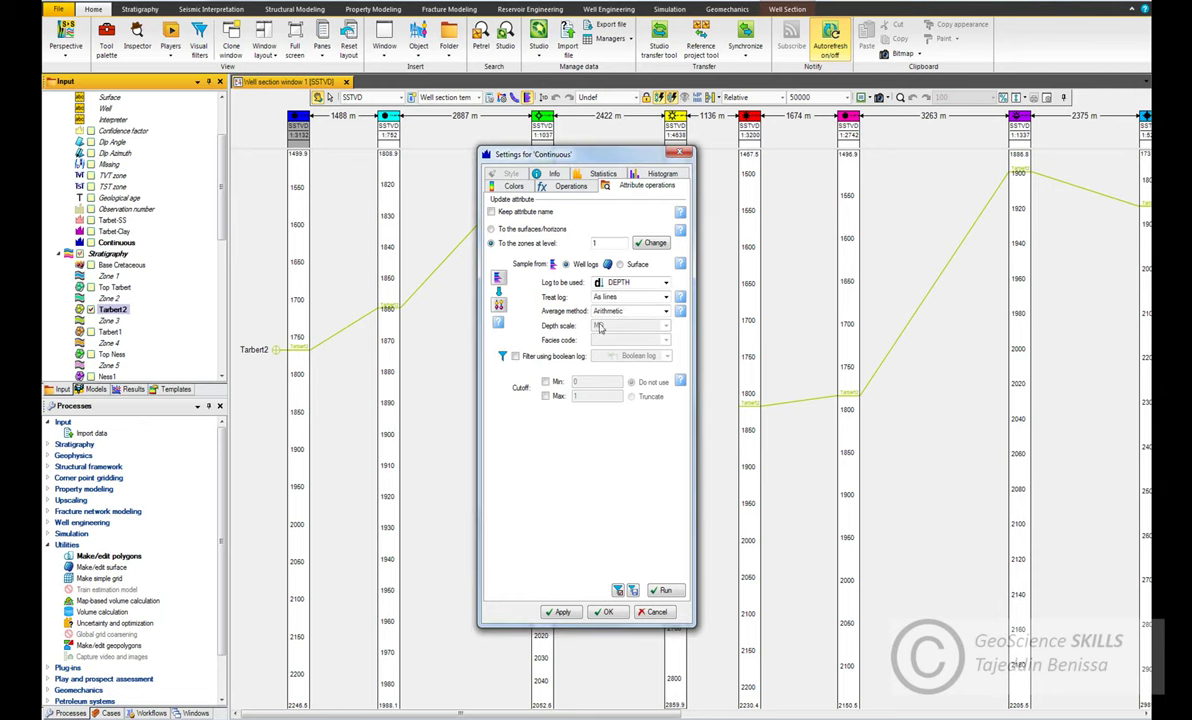
{"action": "left_click", "coordinate": [605, 283]}
{"action": "scroll", "coordinate": [710, 450], "scroll_direction": "down", "scroll_amount": 10}
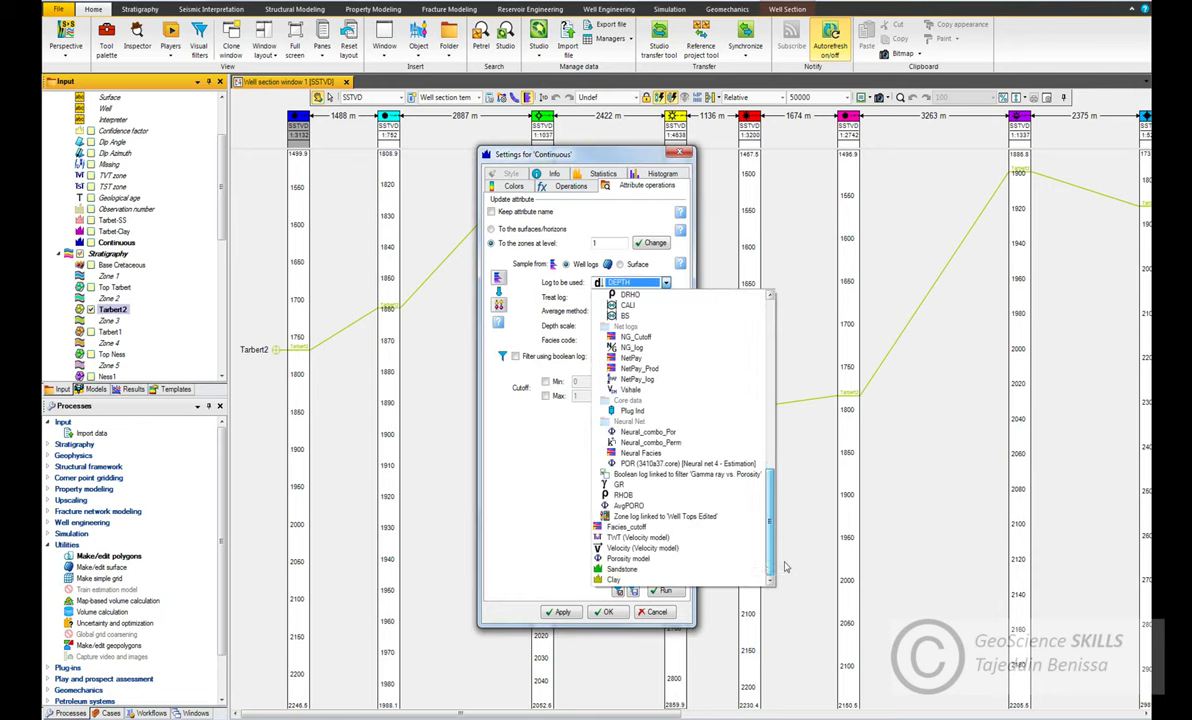
{"action": "left_click", "coordinate": [696, 570]}
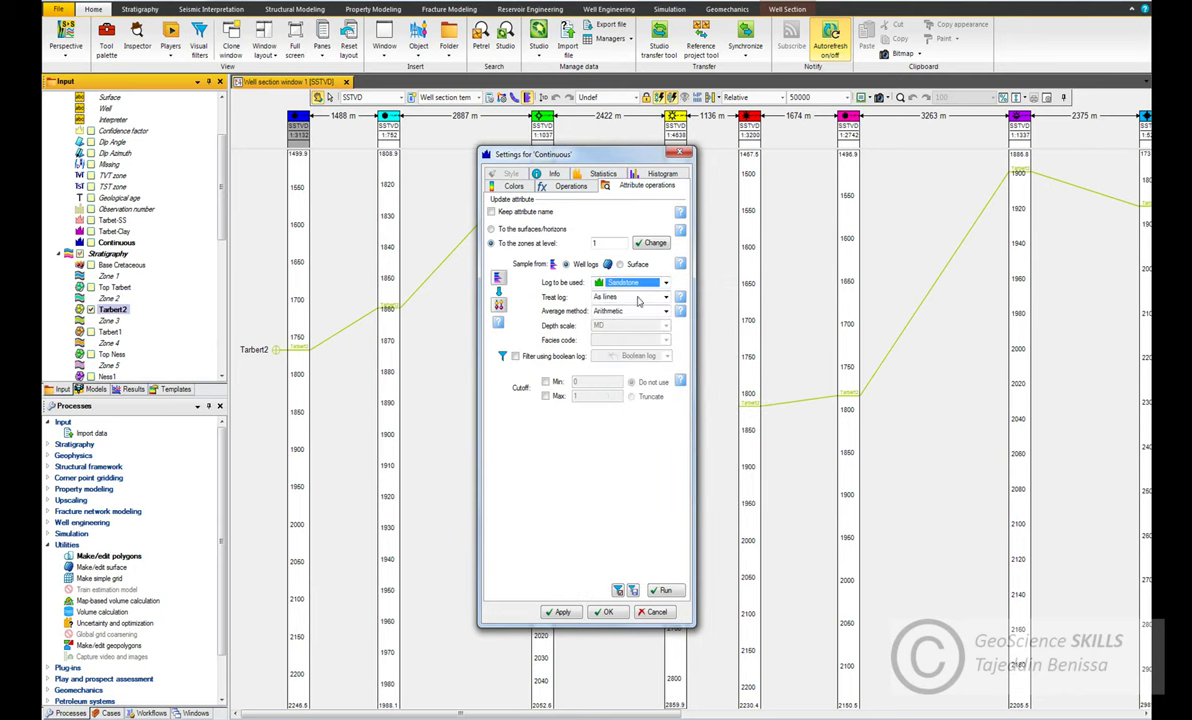
{"action": "left_click", "coordinate": [598, 611]}
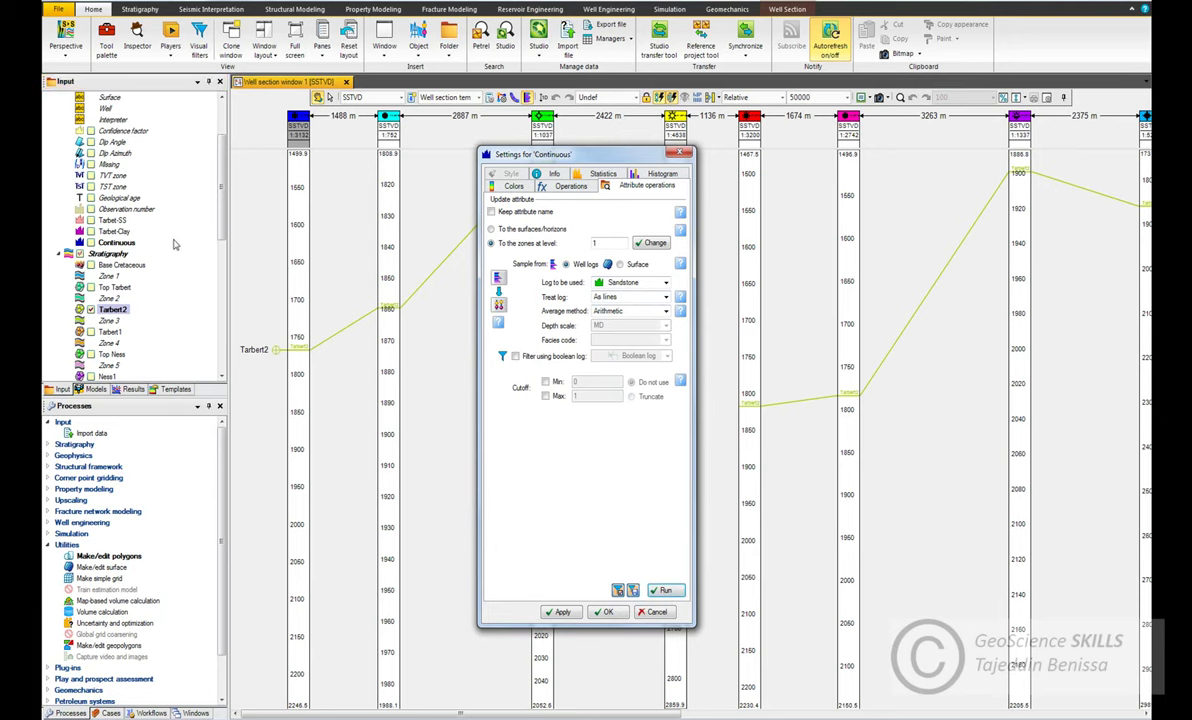
- Rename the Continuous well tops attribute sampled from Sandstone as Tarbet2-Sandstone
{"action": "left_click", "coordinate": [117, 242]}
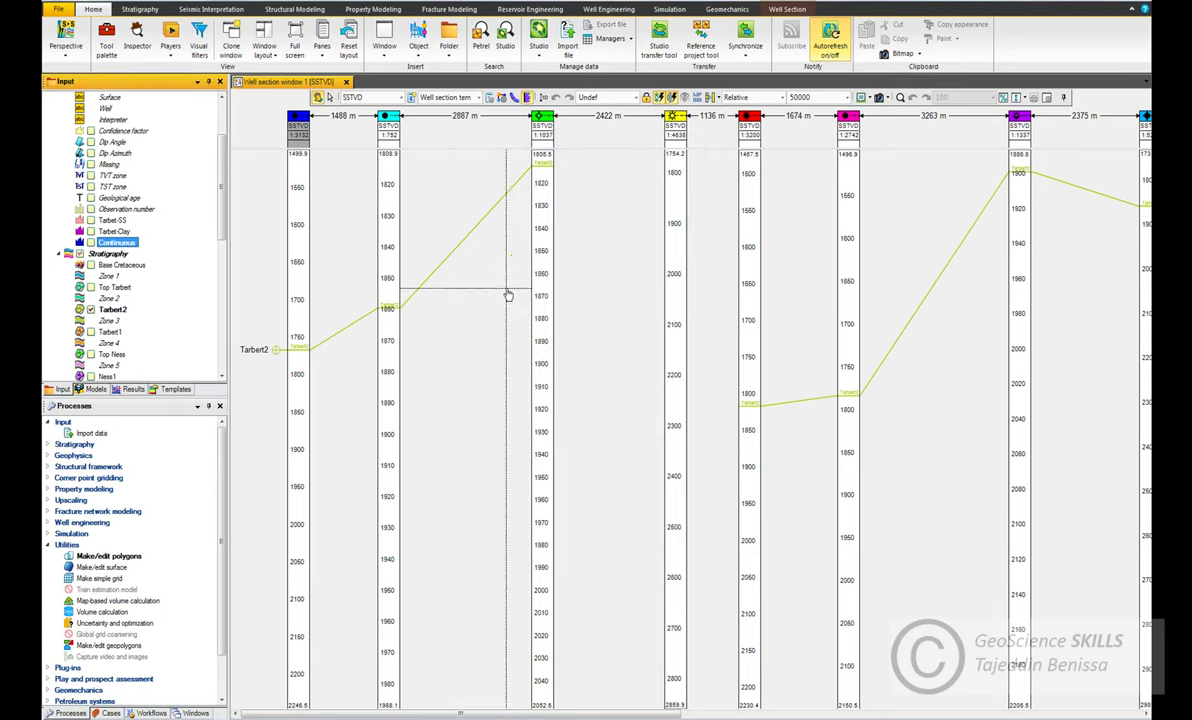
{"action": "double_click", "coordinate": [117, 242]}
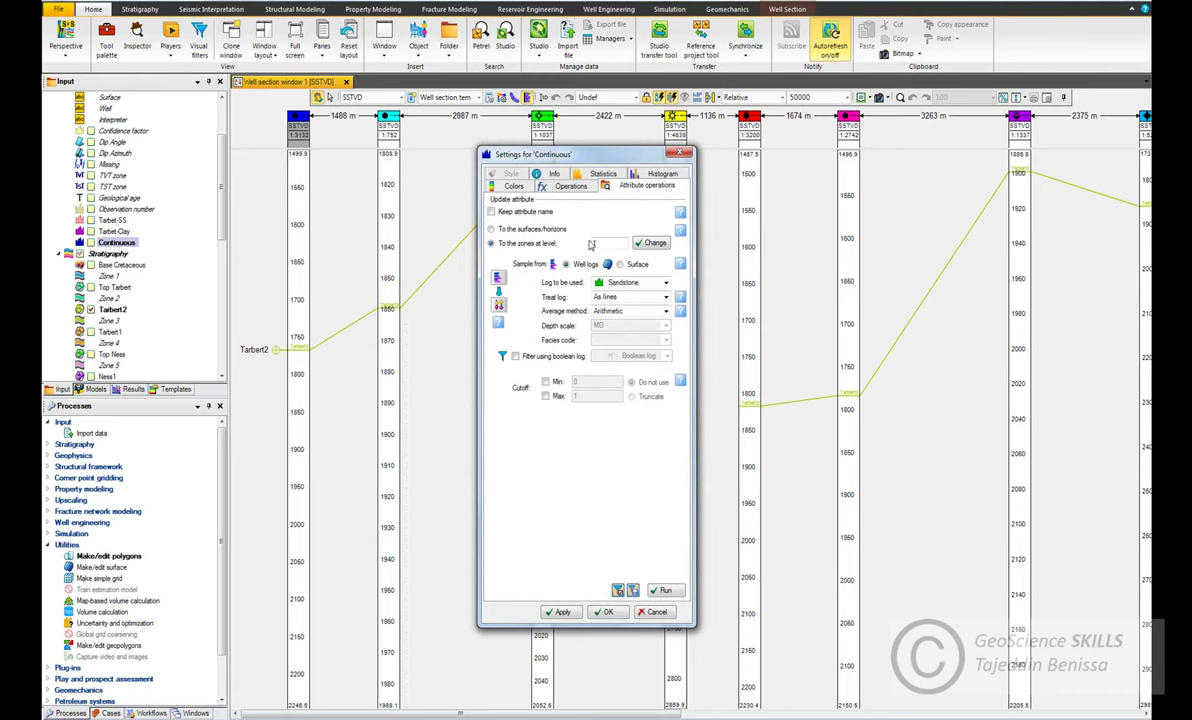
{"action": "left_click", "coordinate": [553, 175]}
{"action": "double_click", "coordinate": [602, 204]}
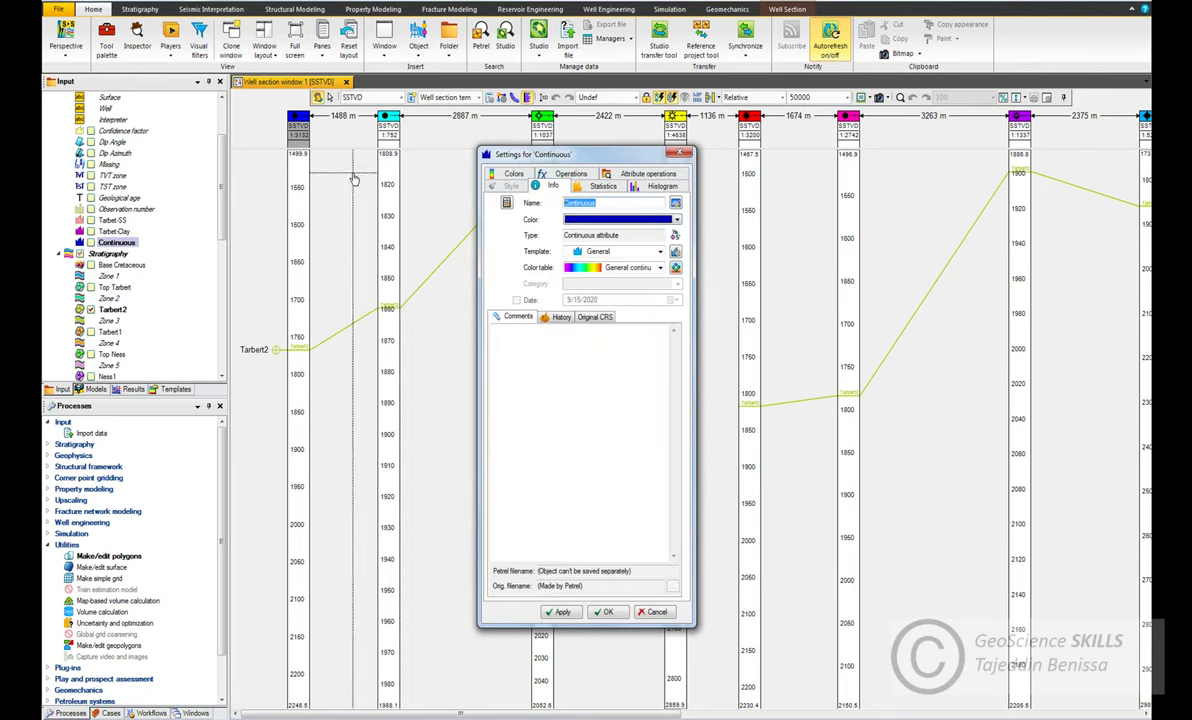
{"action": "type", "text": "Tarbet2-Sandstone"}
{"action": "left_click", "coordinate": [603, 611]}
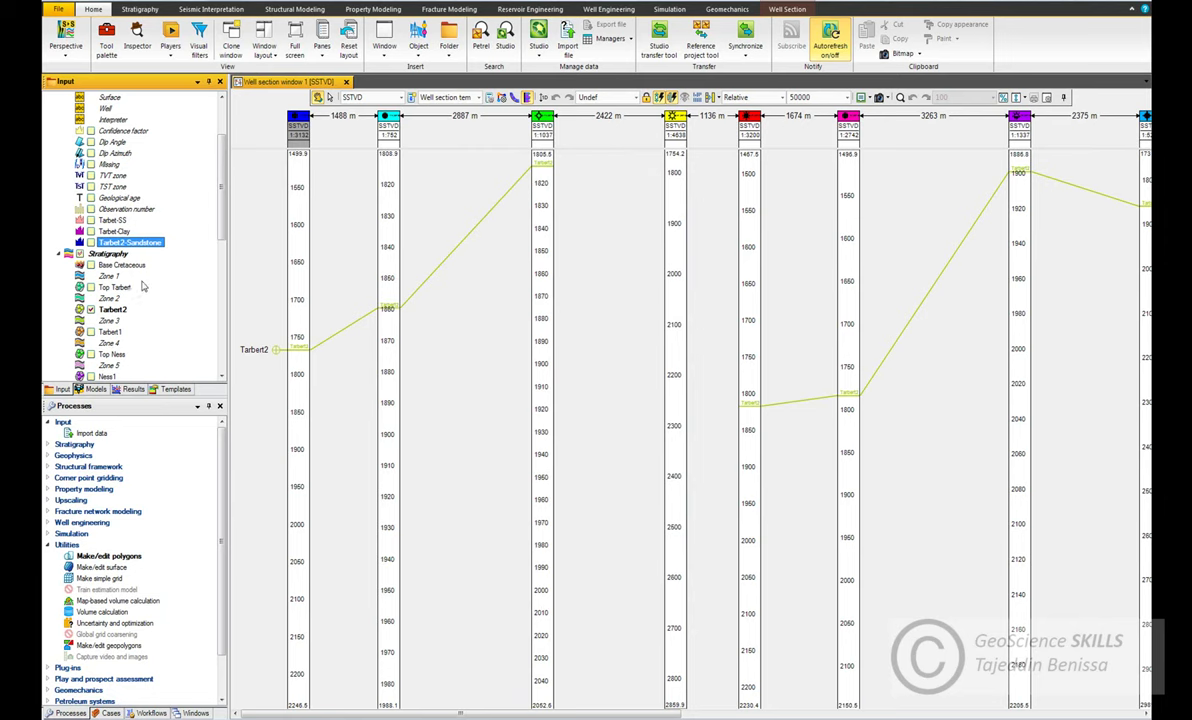
- Add another continuous attribute to the Well Tops attributes
{"action": "scroll", "coordinate": [120, 135], "scroll_direction": "up", "scroll_amount": 3}
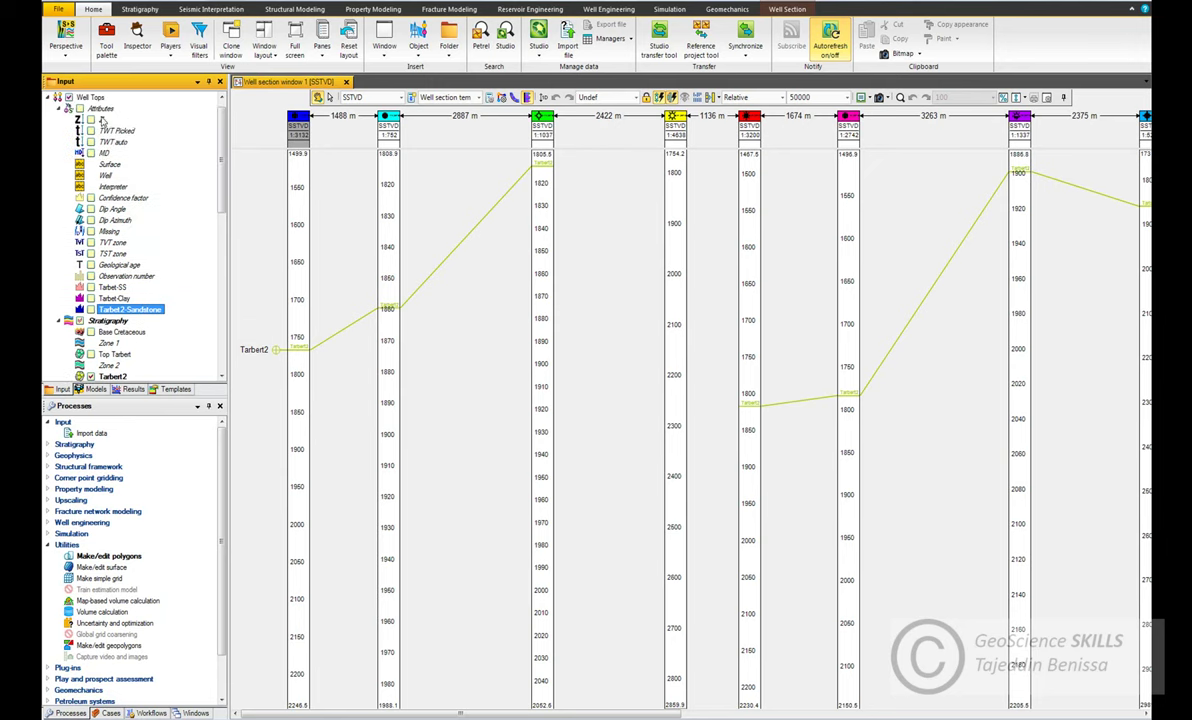
{"action": "right_click", "coordinate": [100, 109]}
{"action": "left_click", "coordinate": [146, 257]}
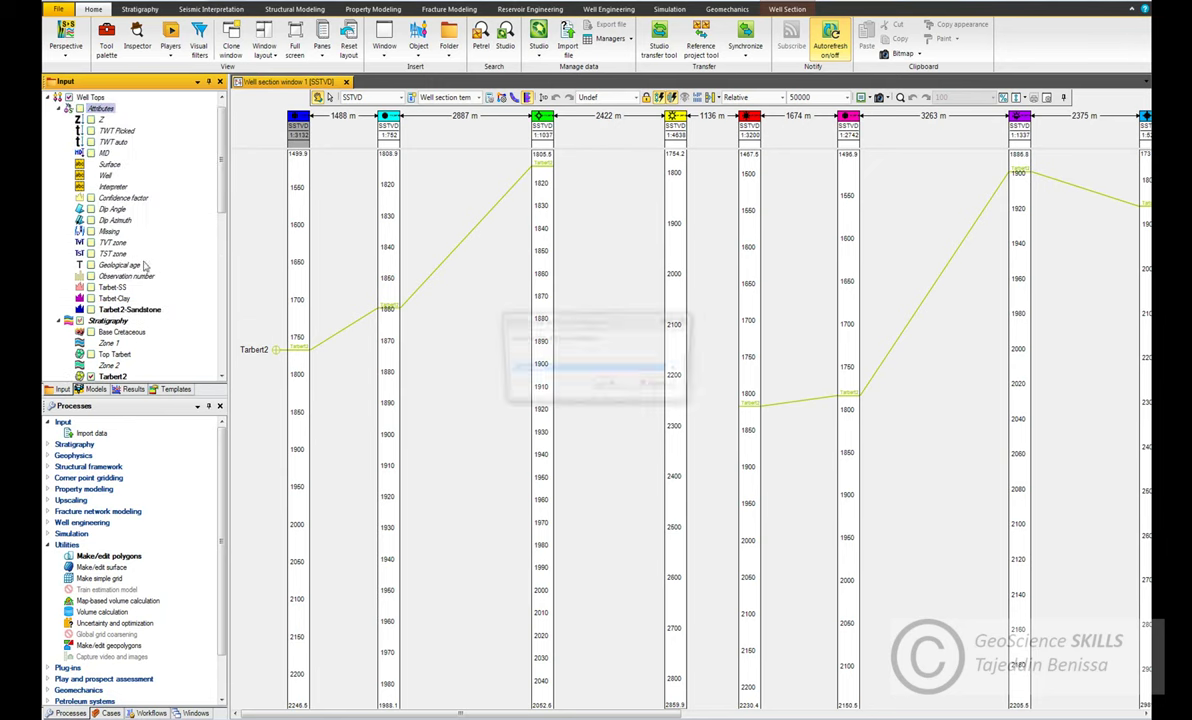
{"action": "left_click", "coordinate": [609, 386]}
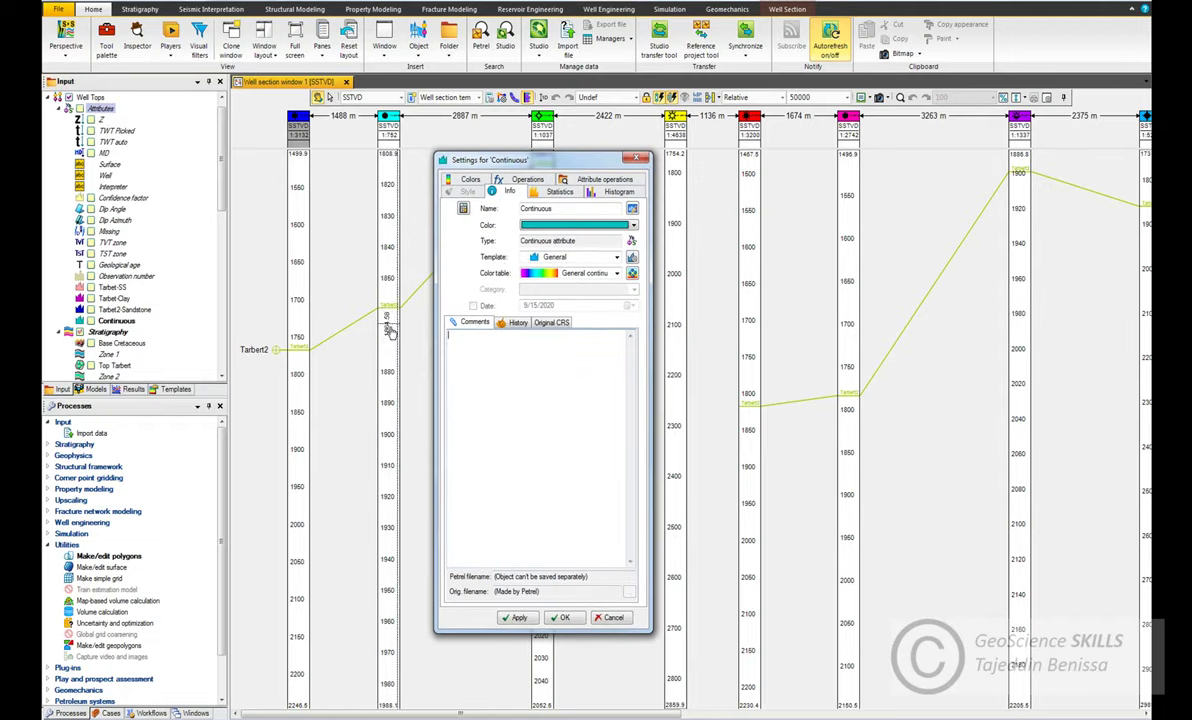
- Set the new Continuous attribute to sample the Clay well log to the zones at level 1 and run the update
{"action": "left_click", "coordinate": [604, 179]}
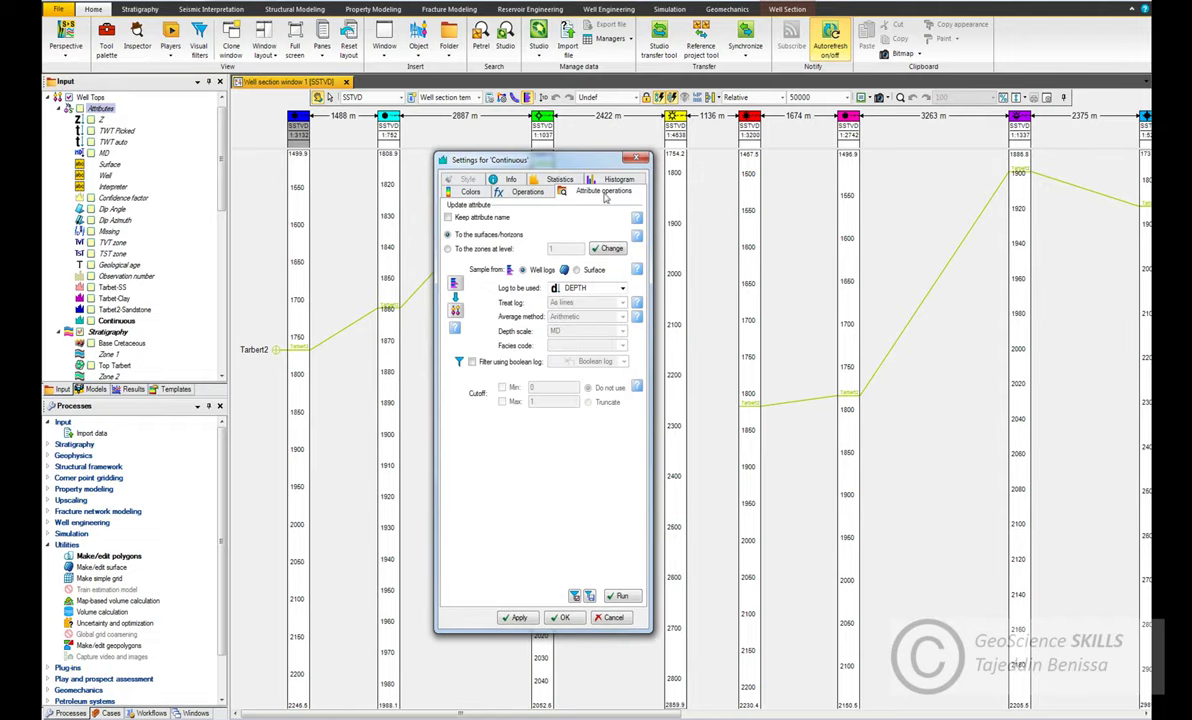
{"action": "left_click", "coordinate": [552, 288]}
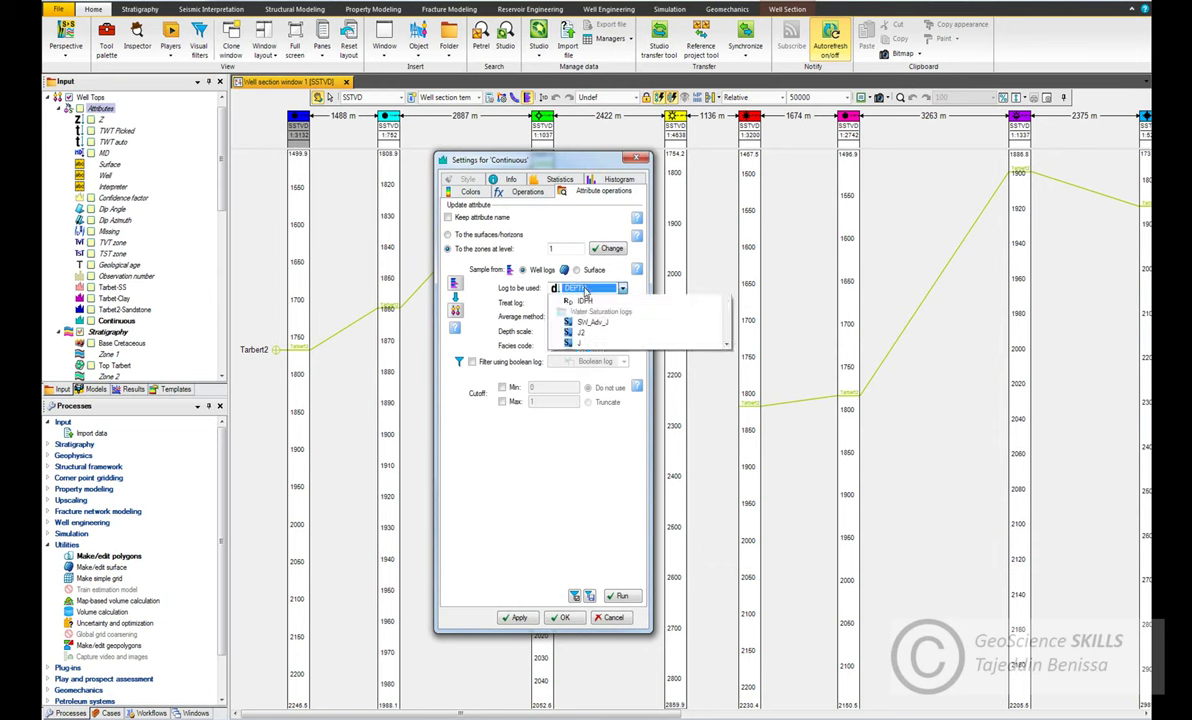
{"action": "scroll", "coordinate": [722, 594], "scroll_direction": "down", "scroll_amount": 5}
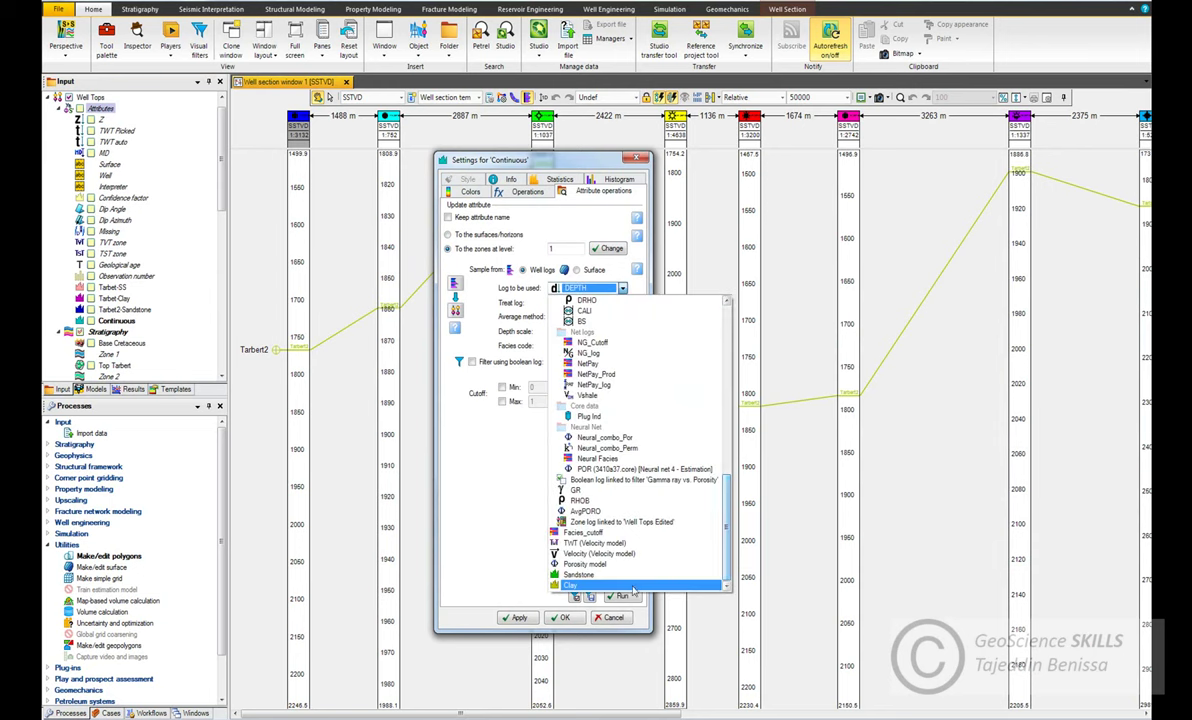
{"action": "left_click", "coordinate": [578, 585]}
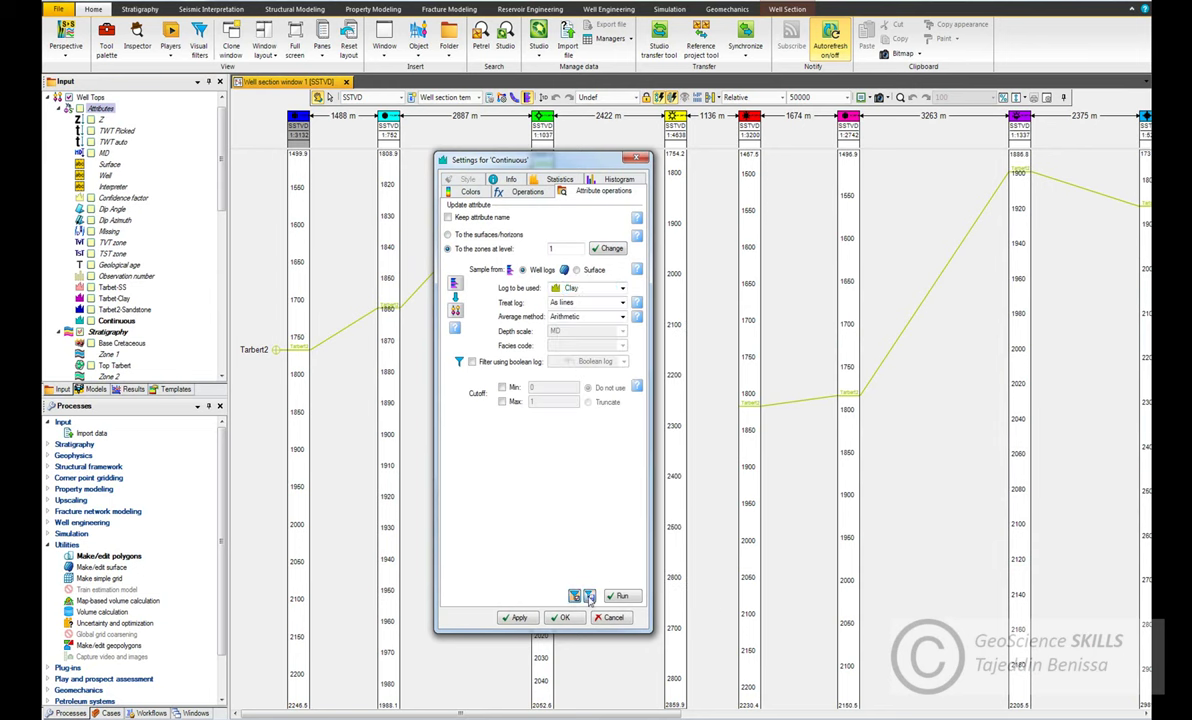
{"action": "left_click", "coordinate": [172, 317]}
{"action": "scroll", "coordinate": [172, 317], "scroll_direction": "down", "scroll_amount": 3}
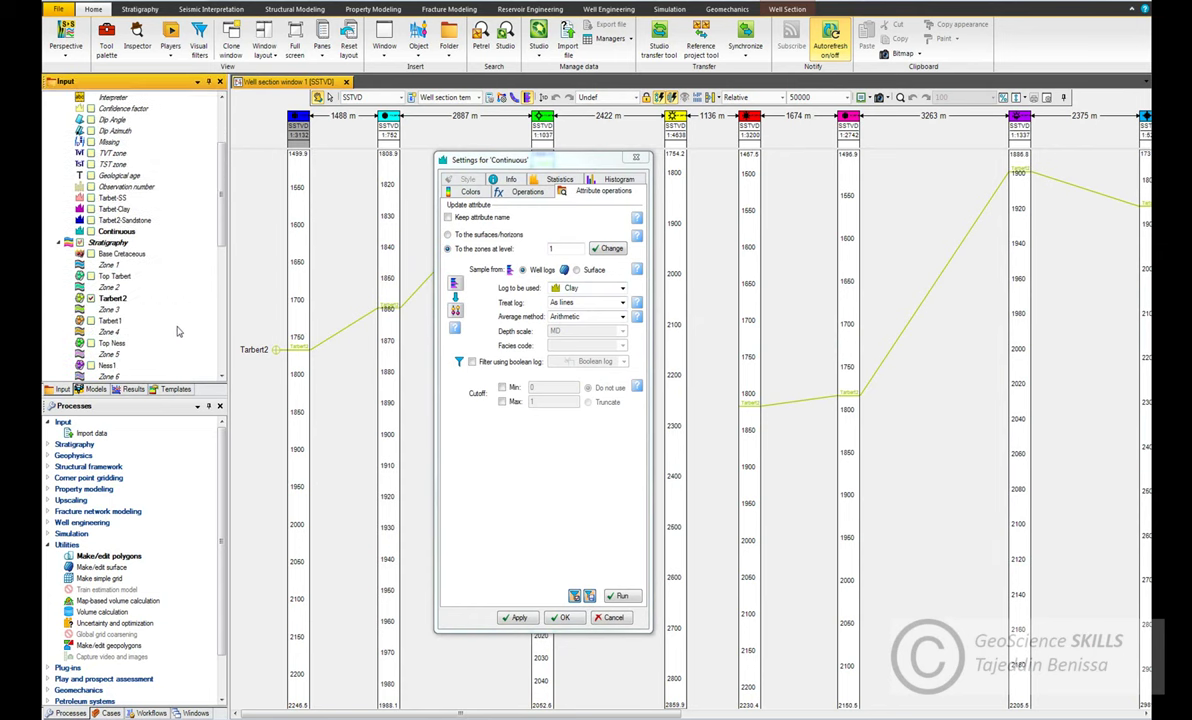
{"action": "left_click", "coordinate": [563, 618]}
- Rename the Continuous well tops attribute sampled from Clay as Tarbet2-Clay
{"action": "double_click", "coordinate": [116, 231]}
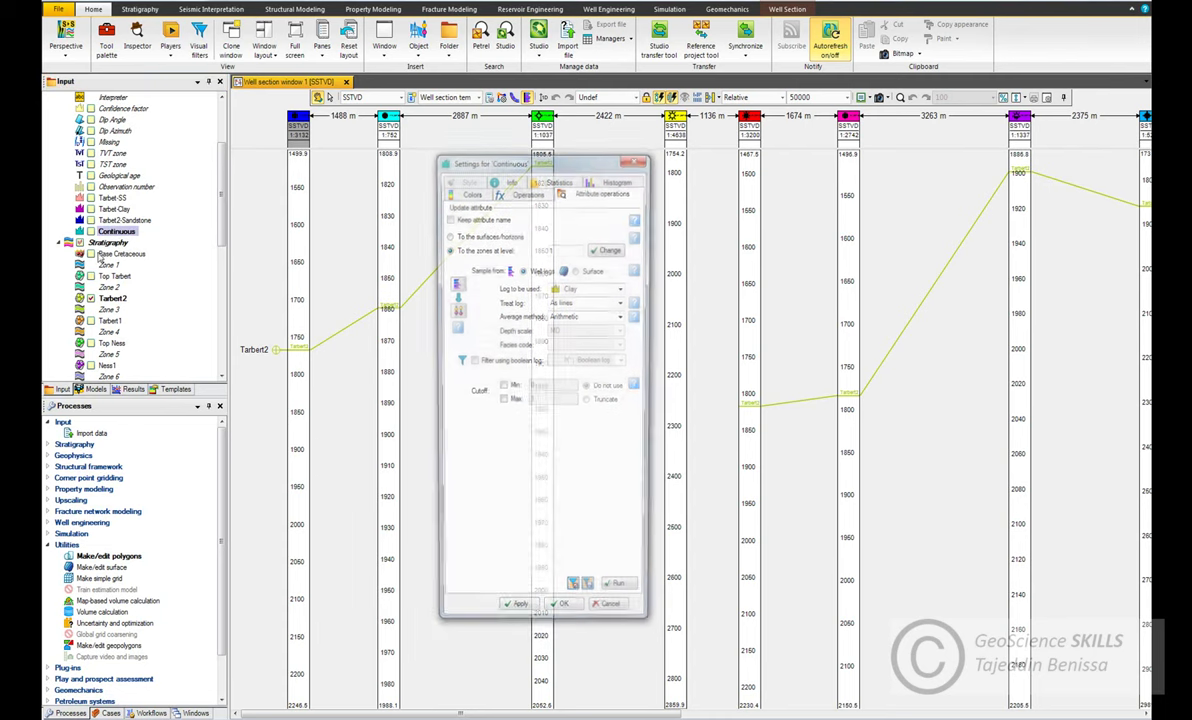
{"action": "left_click", "coordinate": [510, 180]}
{"action": "type", "text": "Tarbet2-Clay"}
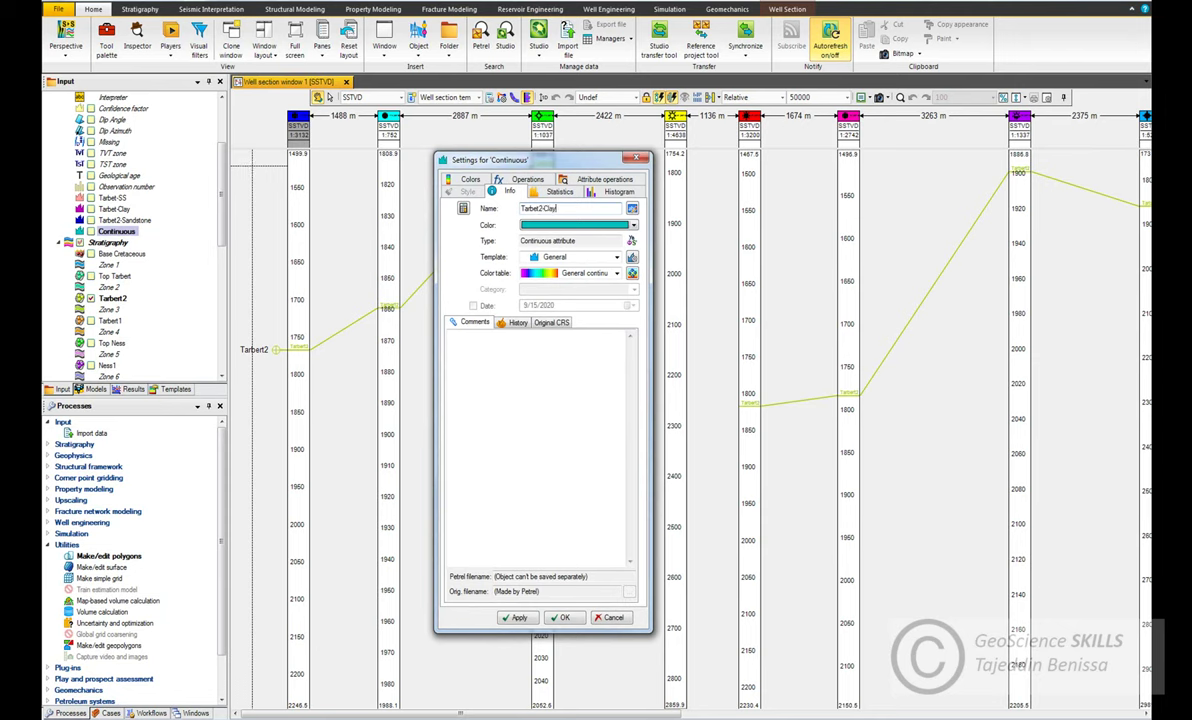
{"action": "left_click", "coordinate": [565, 619]}
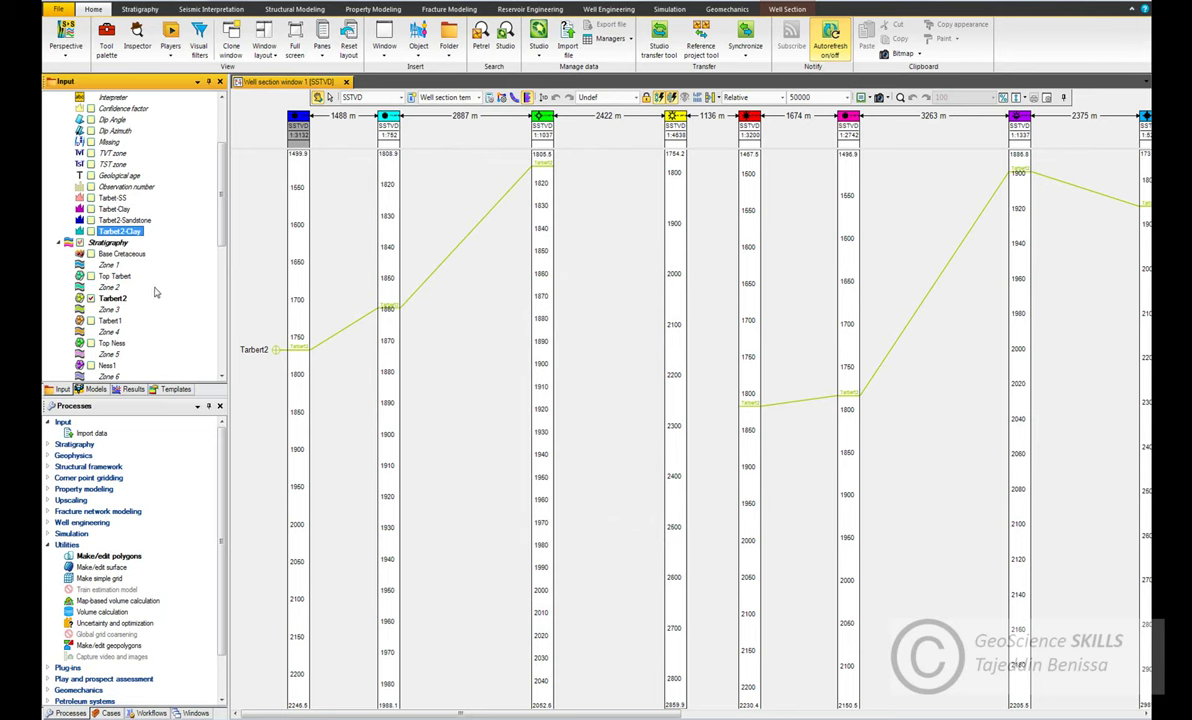
- Open a new map window
{"action": "scroll", "coordinate": [152, 325], "scroll_direction": "down", "scroll_amount": 2}
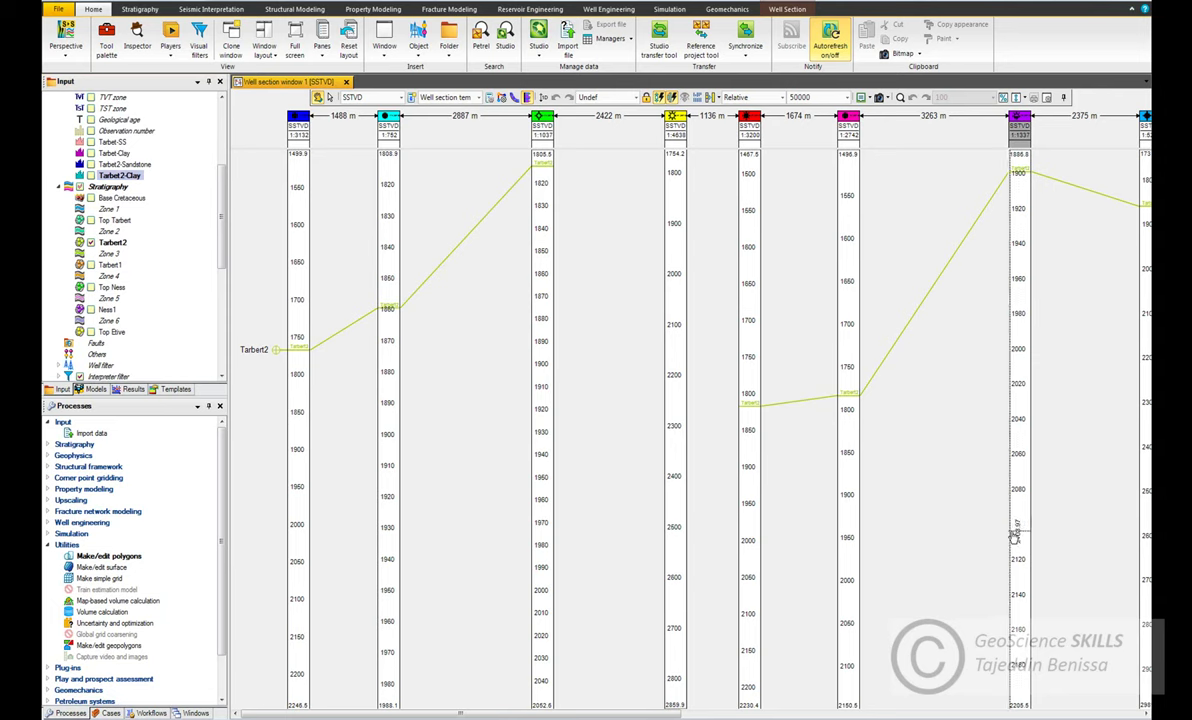
{"action": "left_click", "coordinate": [384, 42]}
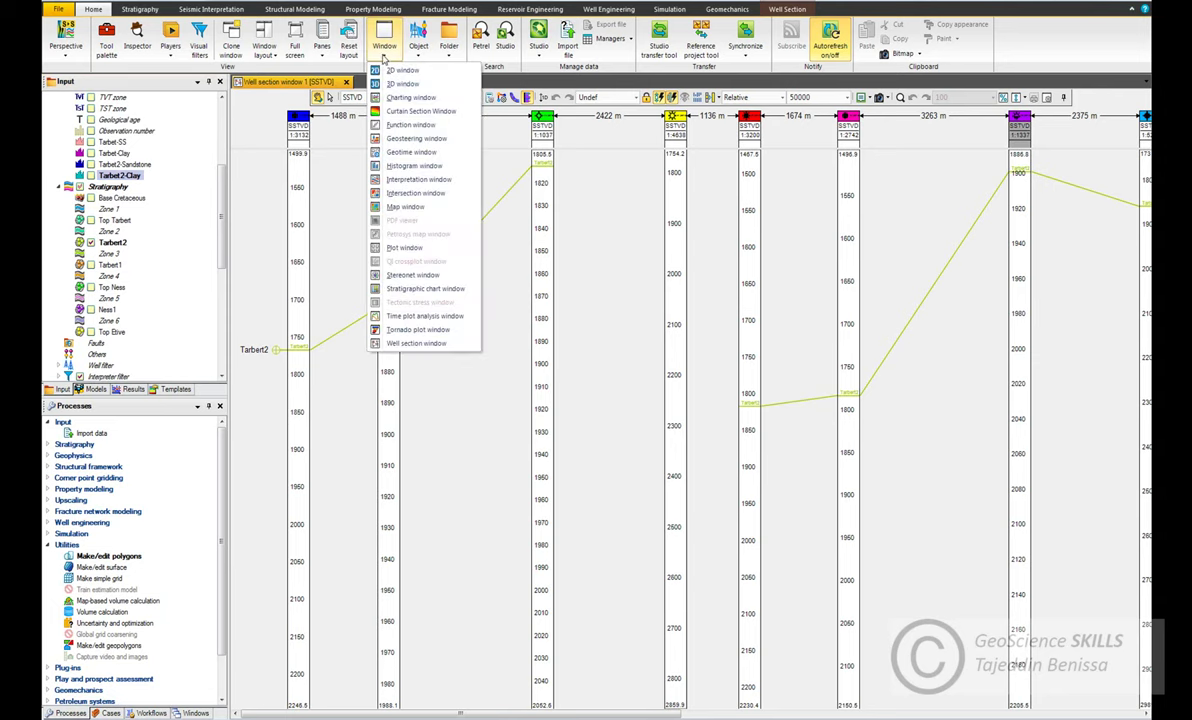
{"action": "left_click", "coordinate": [405, 206]}
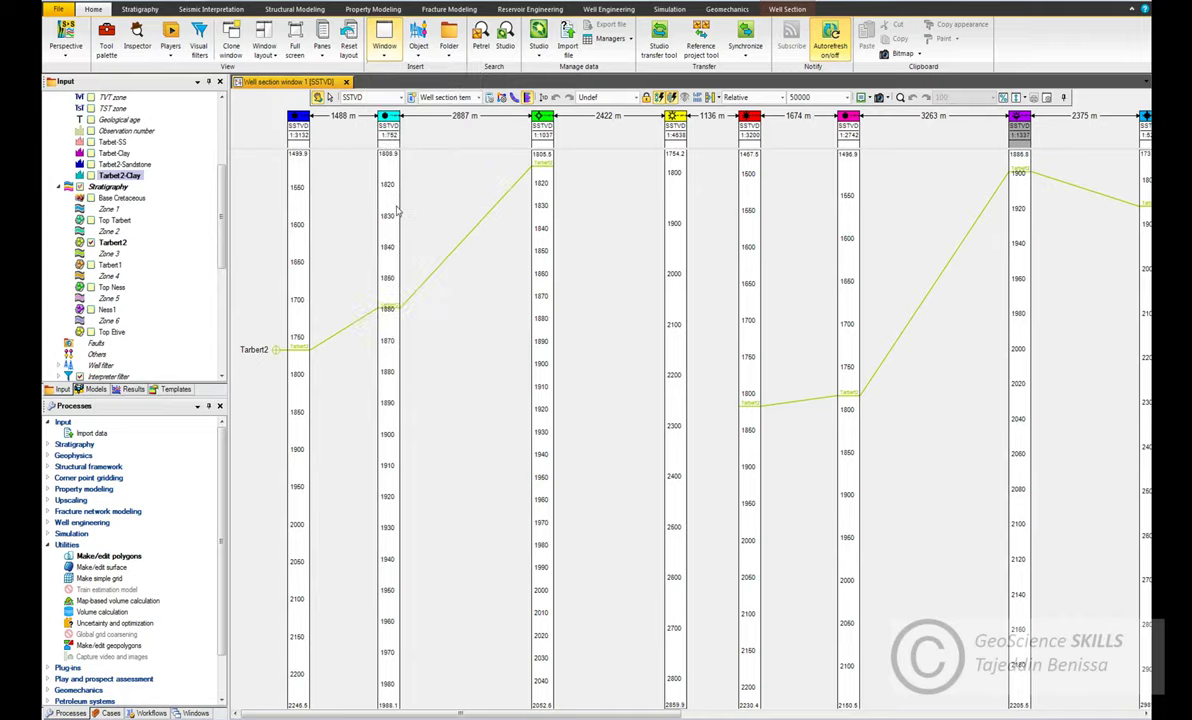
- Display the Top Tarbert horizon of the Simple grid model in the map window
{"action": "left_click", "coordinate": [170, 301]}
{"action": "left_click", "coordinate": [96, 389]}
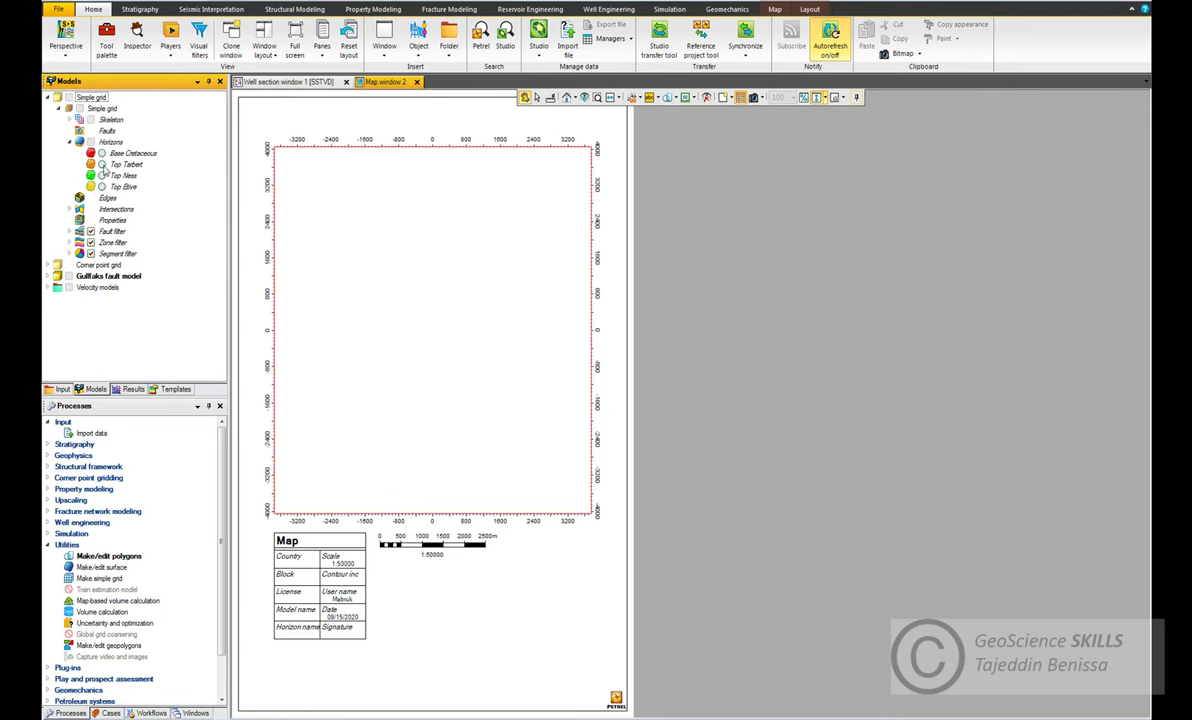
{"action": "left_click", "coordinate": [101, 164]}
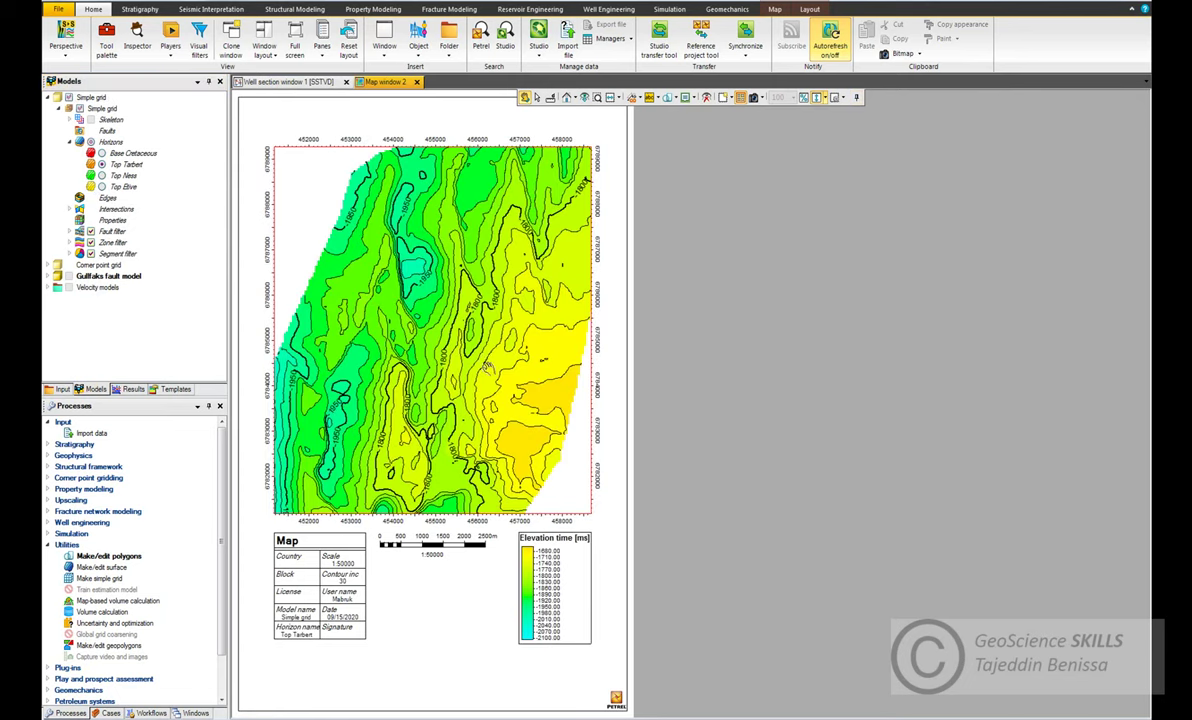
{"action": "scroll", "coordinate": [458, 342], "scroll_direction": "up", "scroll_amount": 2}
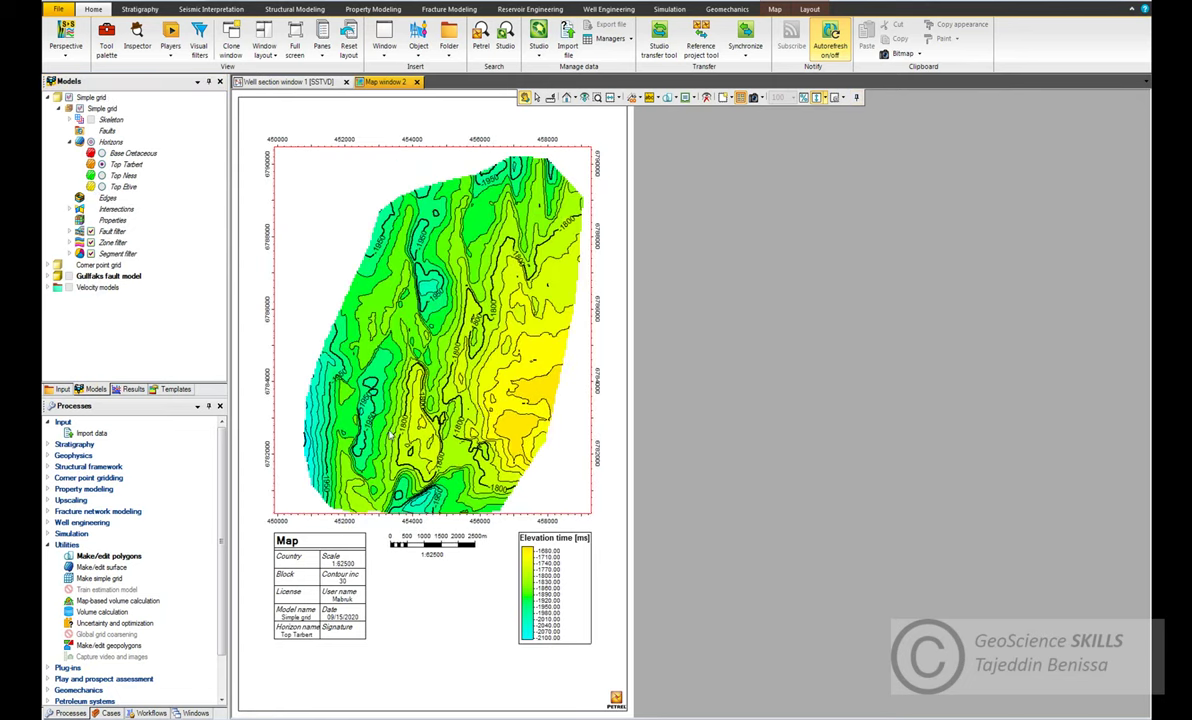
{"action": "left_click", "coordinate": [198, 309]}
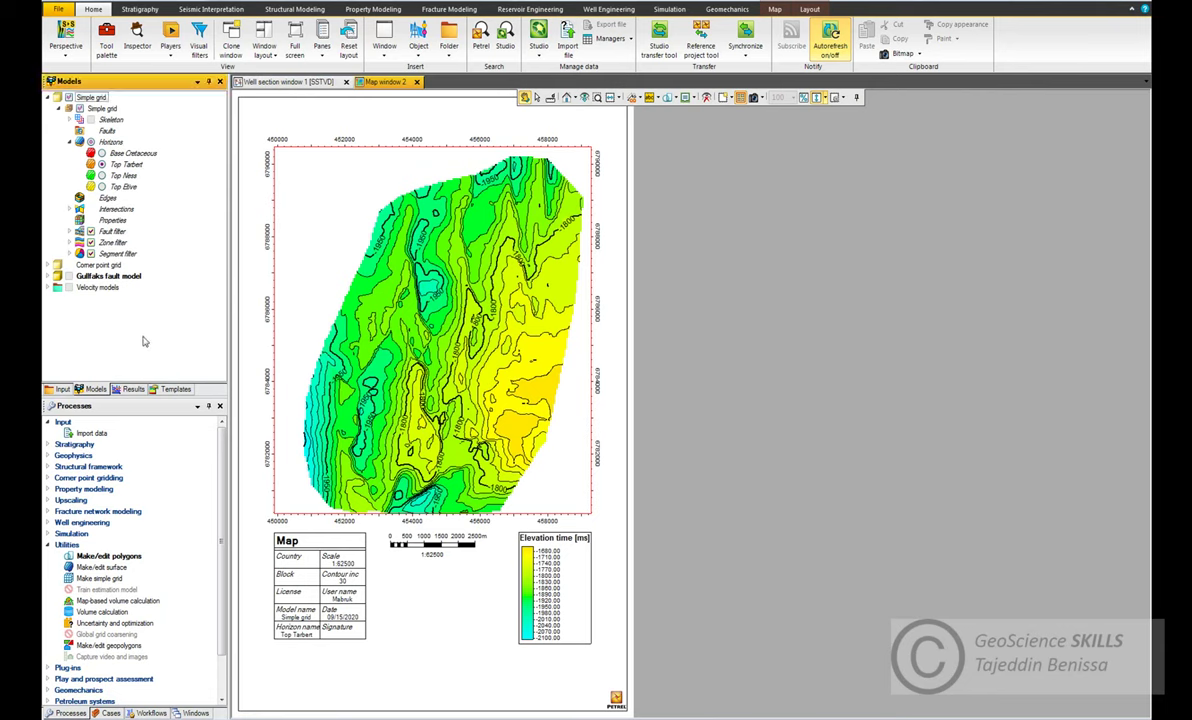
{"action": "left_click", "coordinate": [922, 421]}
{"action": "left_click", "coordinate": [104, 265]}
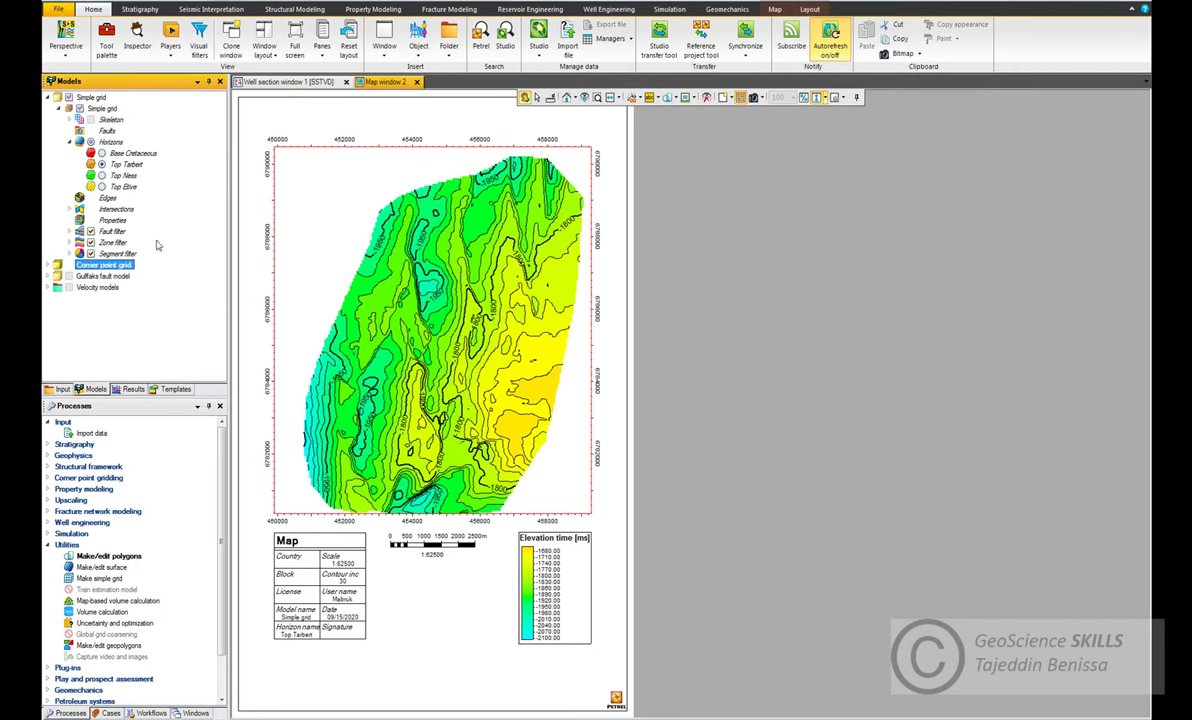
- Display all the individual wells from A10 through C7 on the Top Tarbert map
{"action": "left_click", "coordinate": [63, 388]}
{"action": "scroll", "coordinate": [150, 240], "scroll_direction": "up", "scroll_amount": 5}
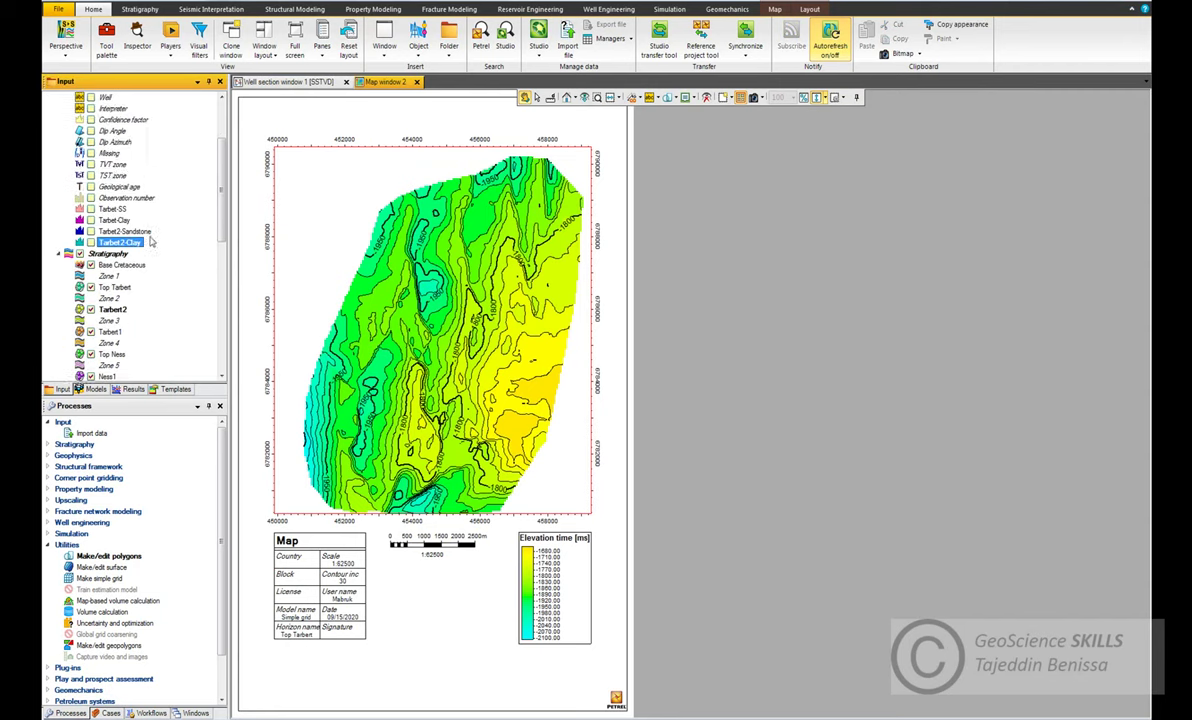
{"action": "left_click", "coordinate": [56, 119]}
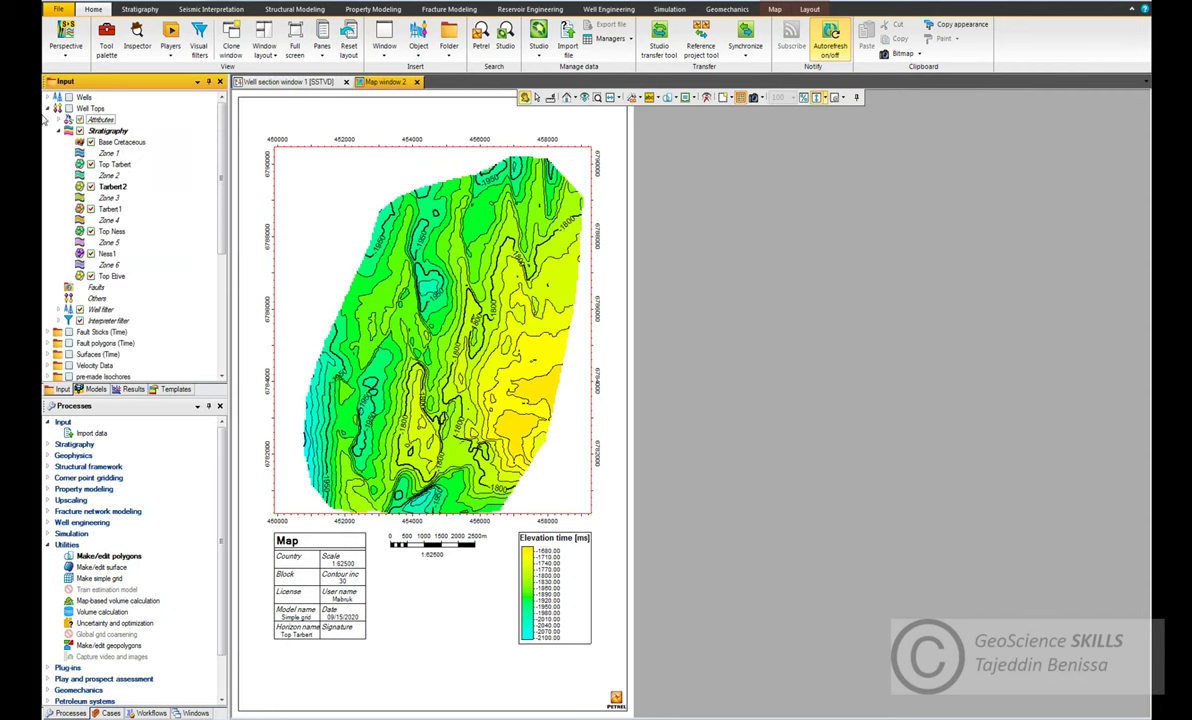
{"action": "left_click", "coordinate": [47, 97]}
{"action": "left_click", "coordinate": [94, 176]}
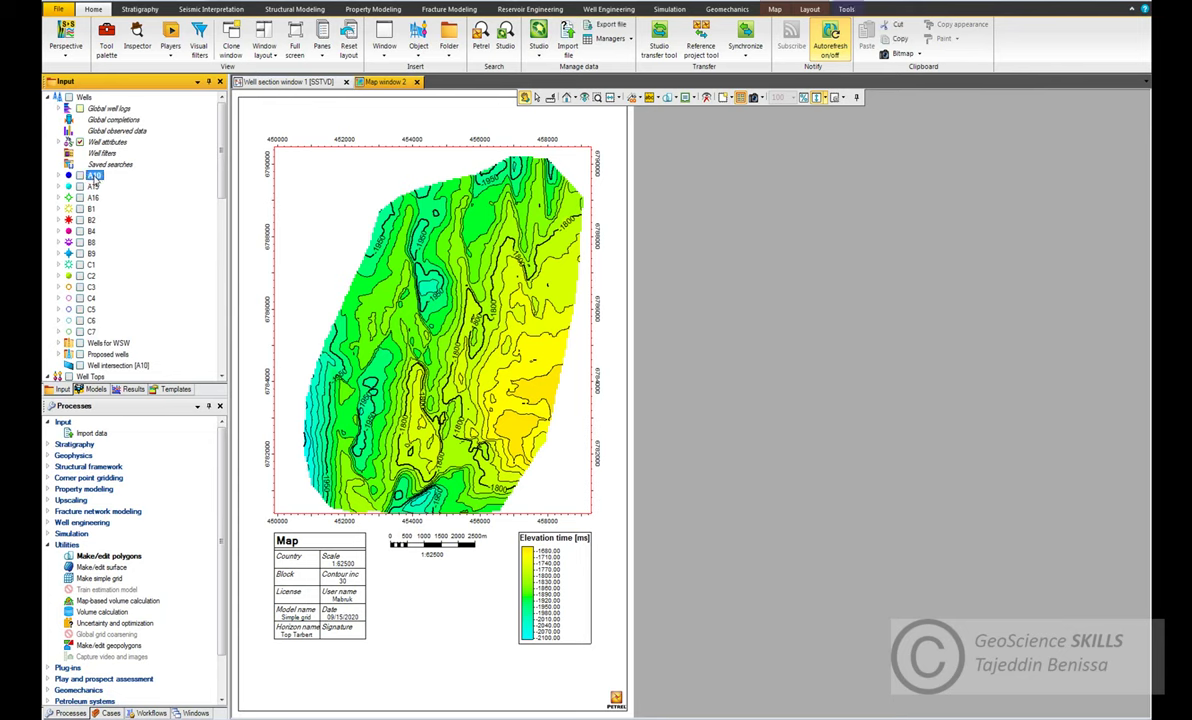
{"action": "left_click", "coordinate": [91, 331], "text": "shift"}
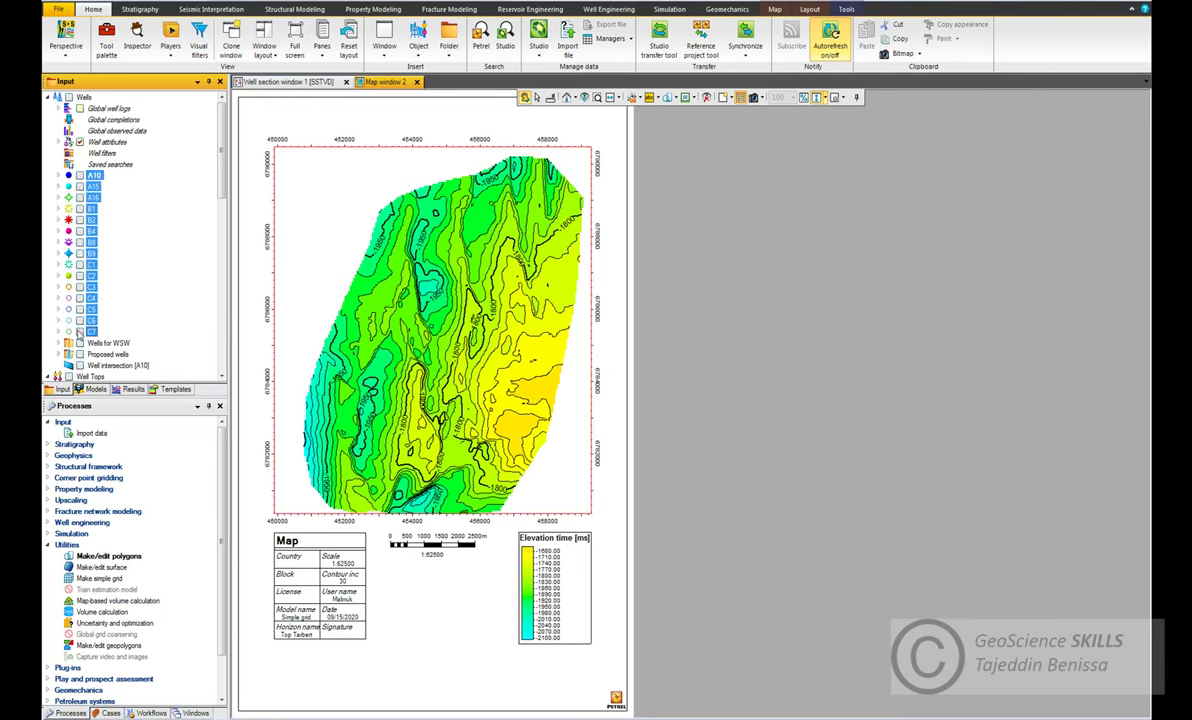
{"action": "left_click", "coordinate": [79, 310]}
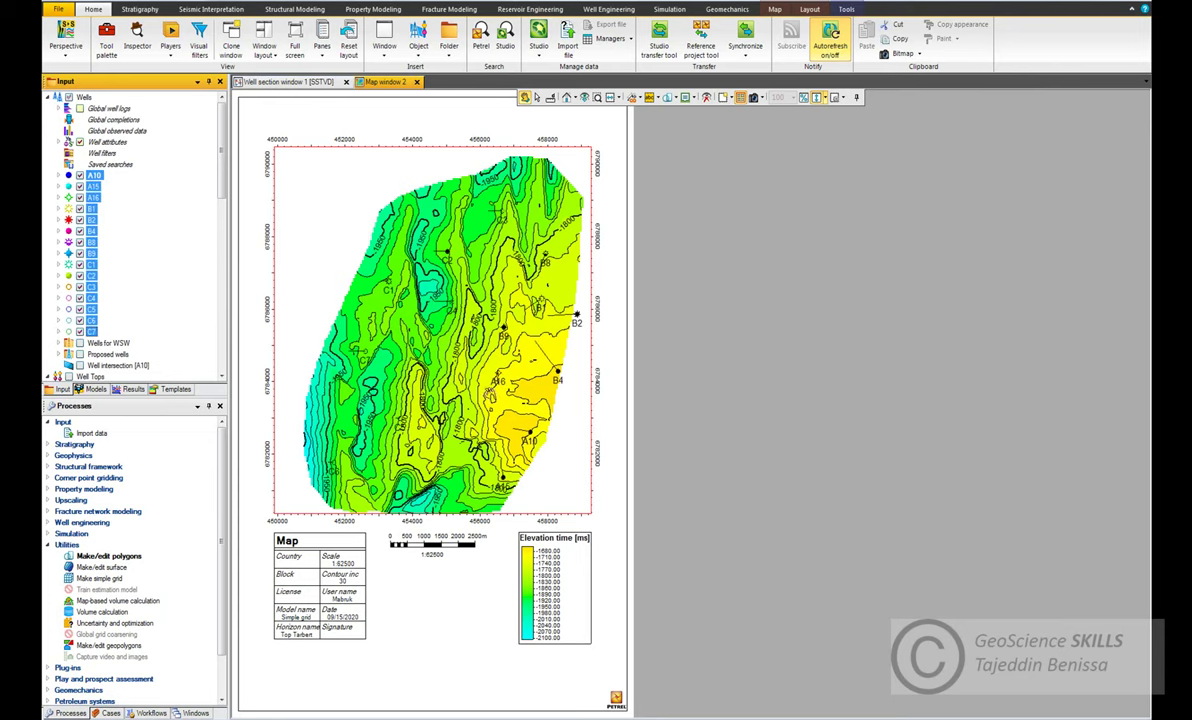
{"action": "left_click", "coordinate": [511, 350]}
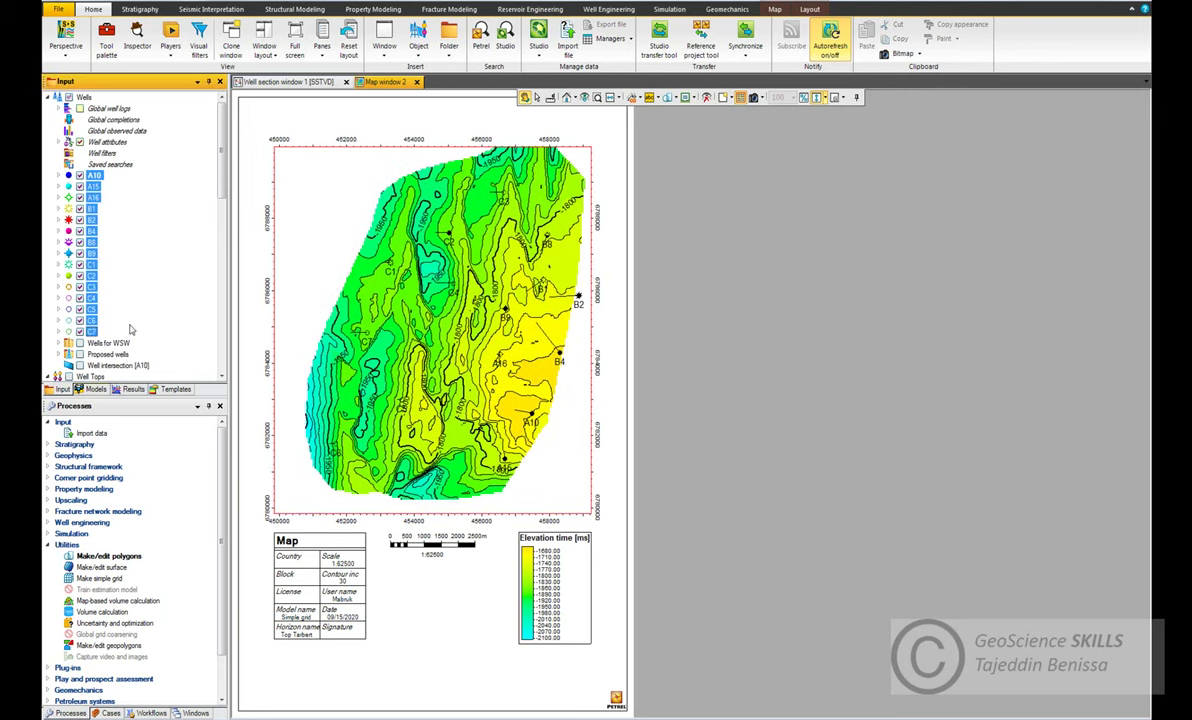
- Hide the contour annotation of the Simple grid horizons and set bold contour lines to None
{"action": "left_click", "coordinate": [96, 389]}
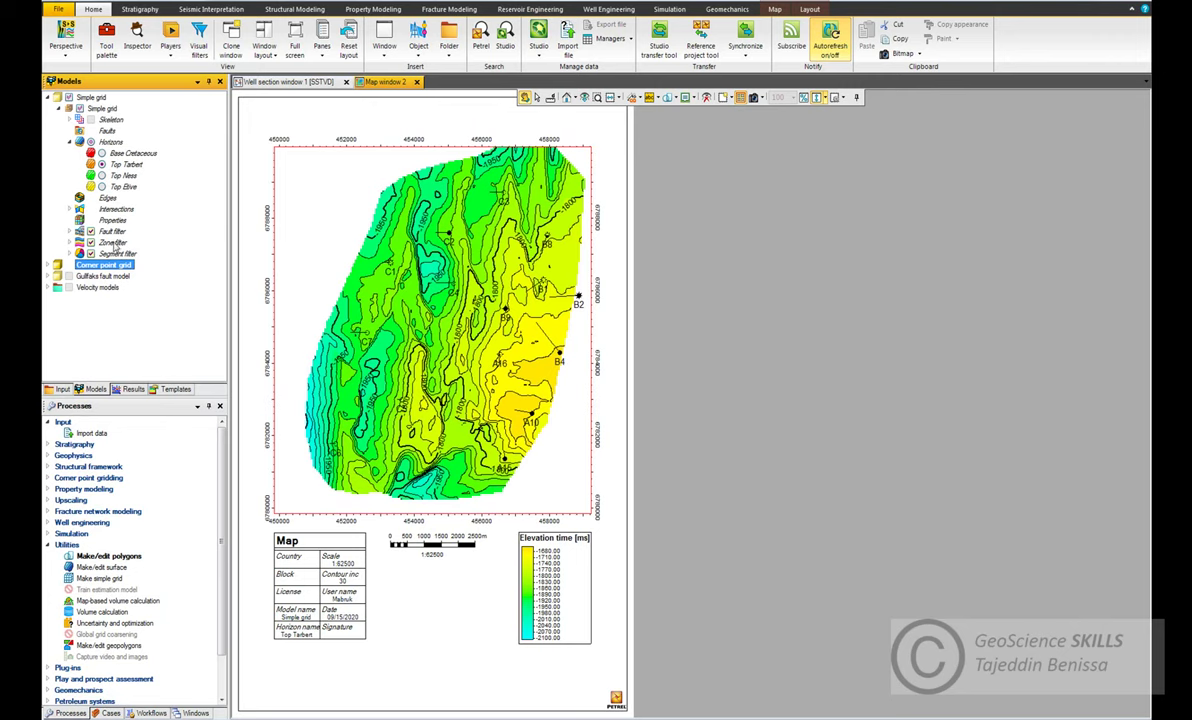
{"action": "left_click", "coordinate": [112, 142]}
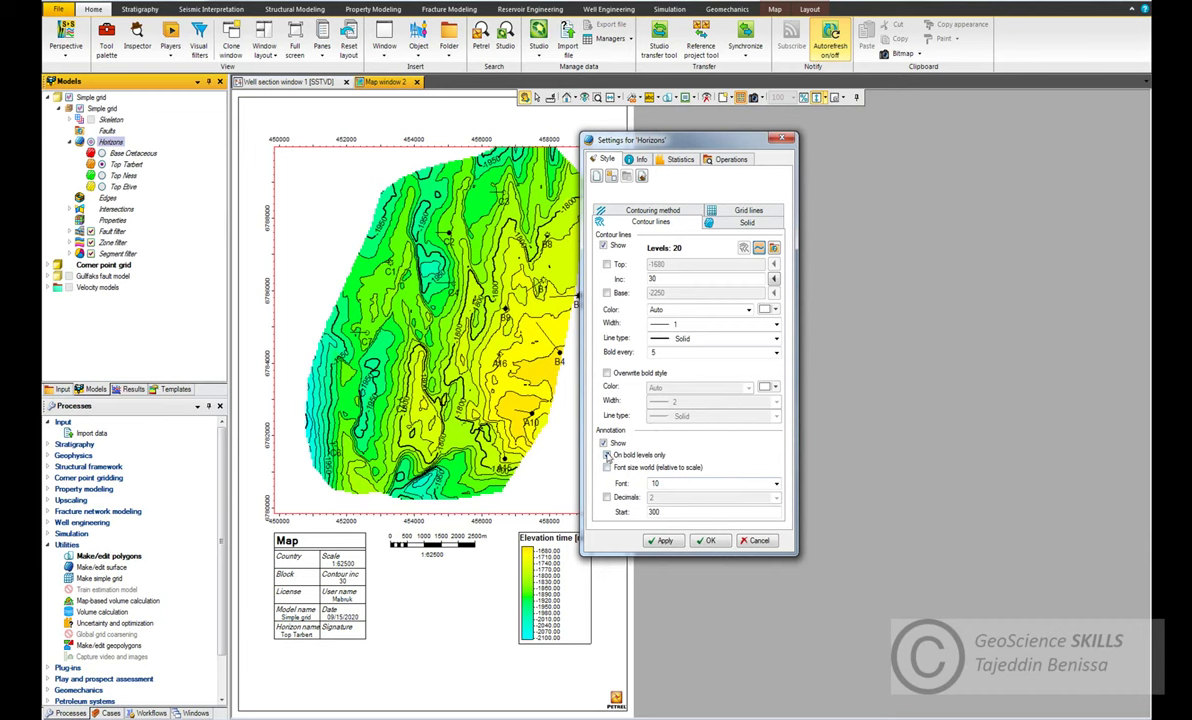
{"action": "left_click", "coordinate": [603, 443]}
{"action": "left_click", "coordinate": [668, 542]}
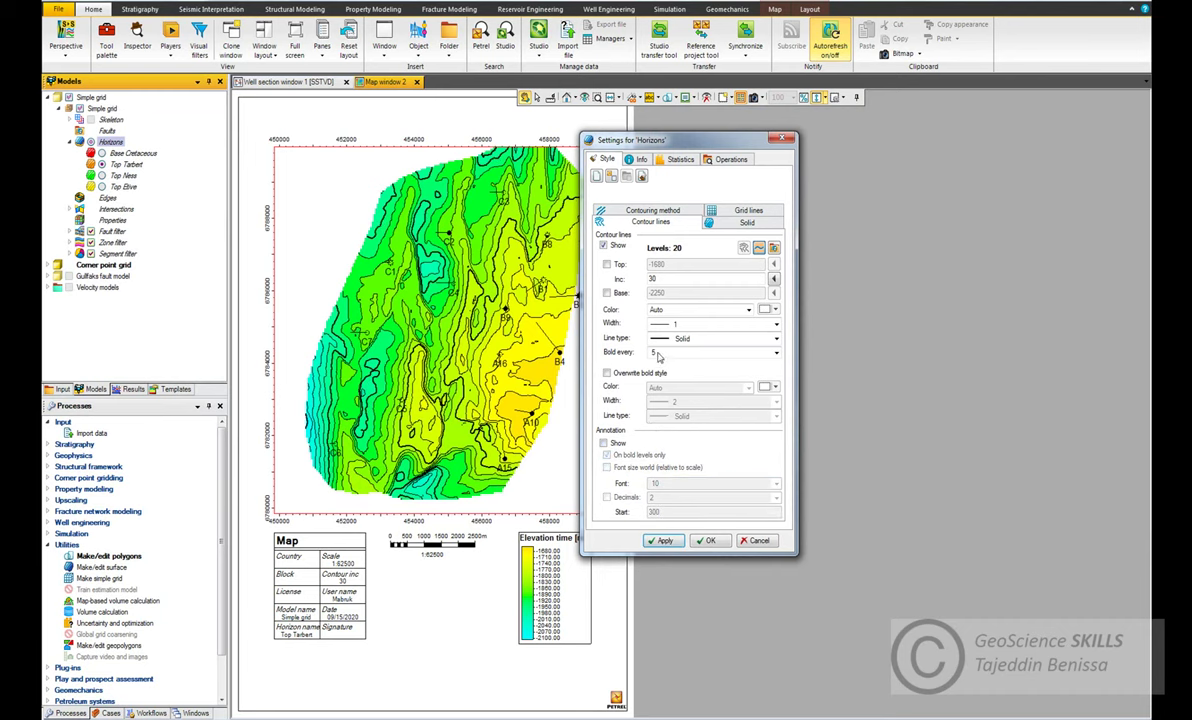
{"action": "left_click", "coordinate": [667, 354]}
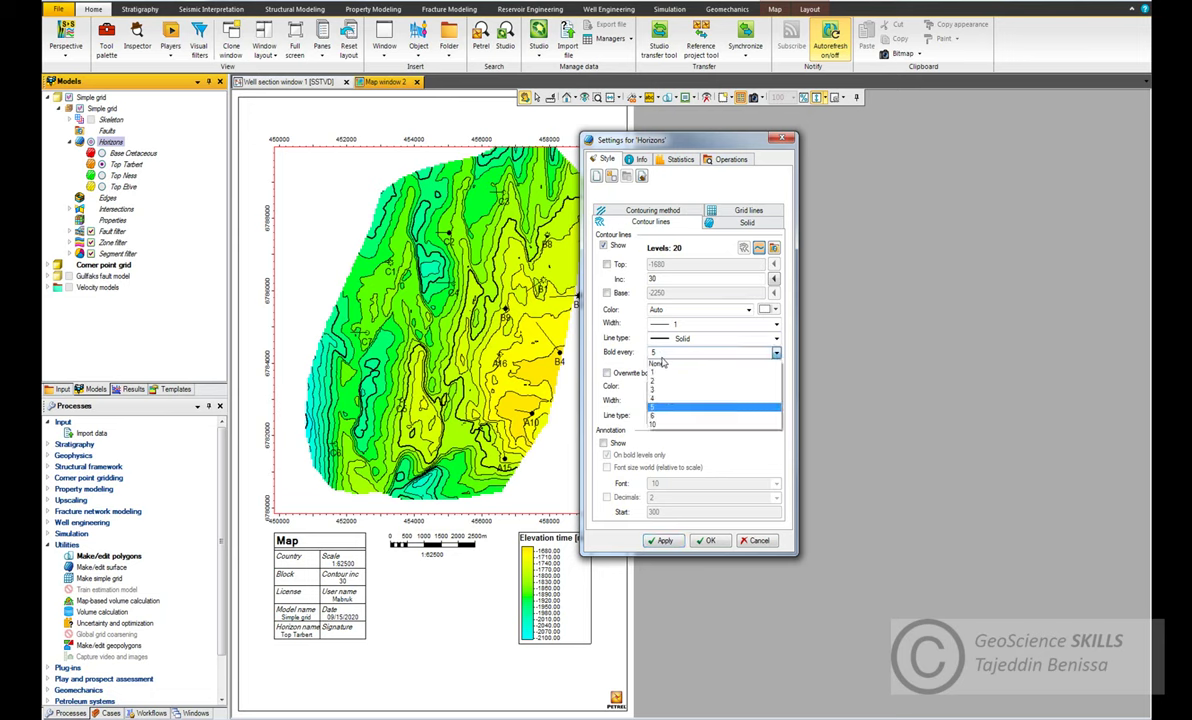
{"action": "left_click", "coordinate": [660, 363]}
{"action": "left_click", "coordinate": [664, 543]}
{"action": "left_click", "coordinate": [722, 545]}
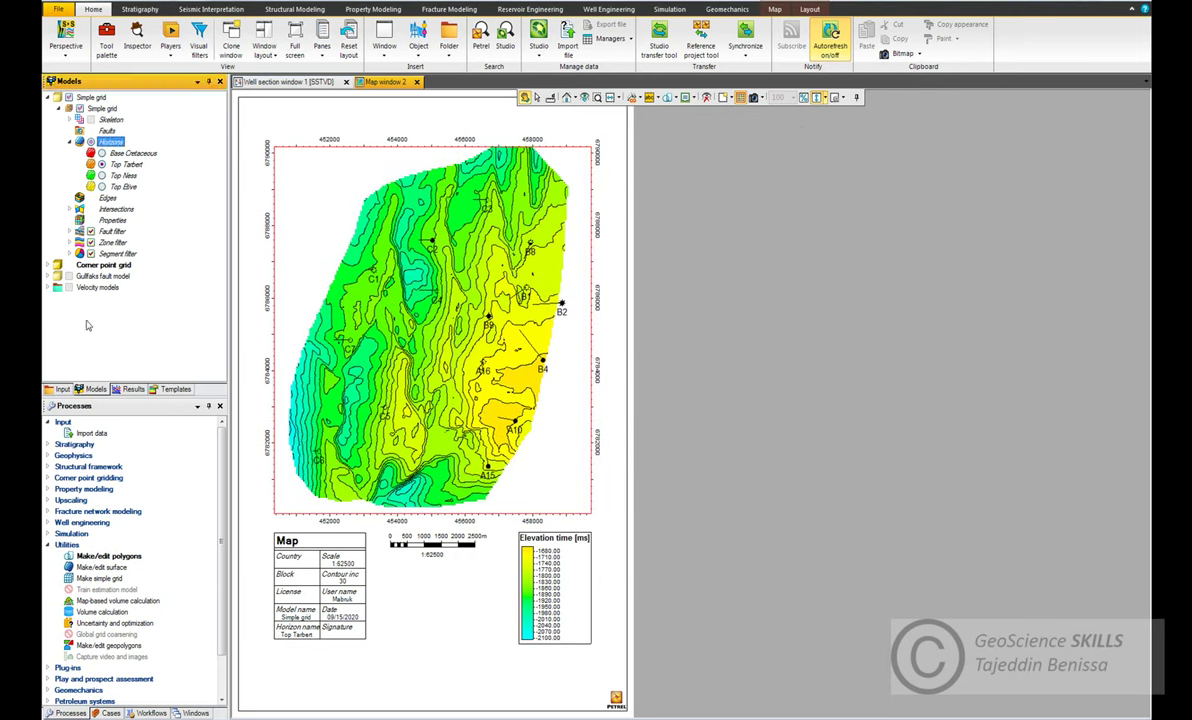
- Show the well tops on the map with the Tarbet-SS and Tarbet-Clay attributes instead of Z
{"action": "left_click", "coordinate": [62, 389]}
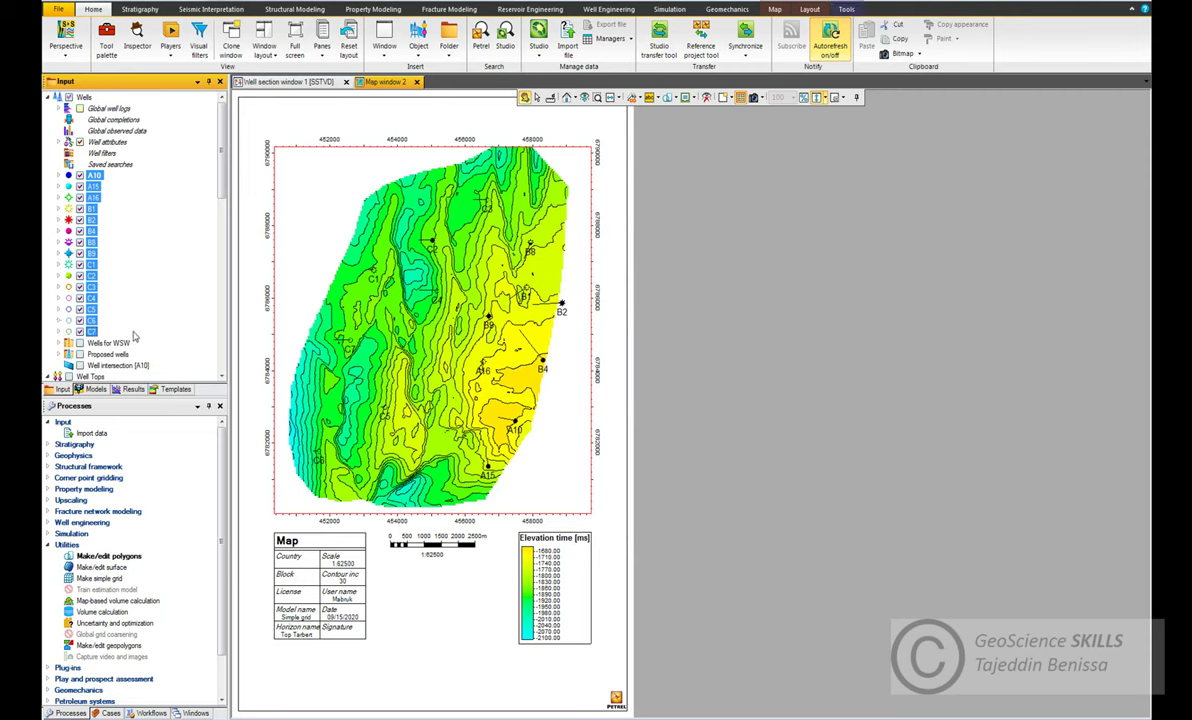
{"action": "scroll", "coordinate": [135, 336], "scroll_direction": "down", "scroll_amount": 4}
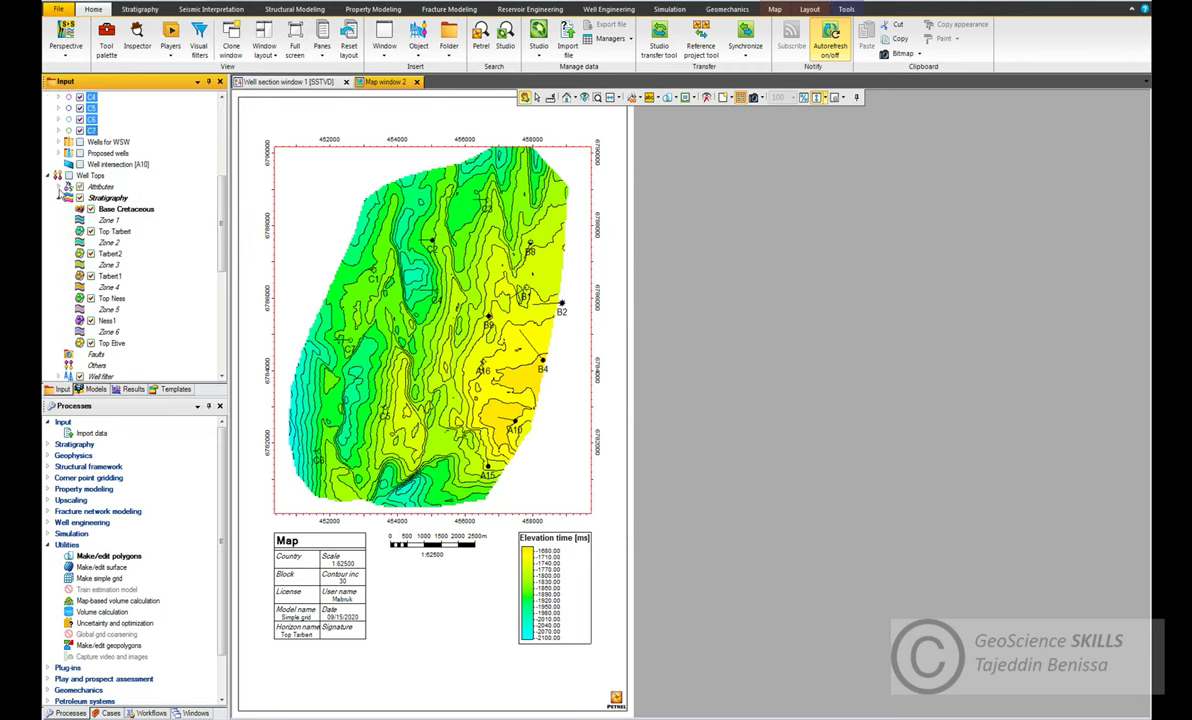
{"action": "left_click", "coordinate": [58, 187]}
{"action": "scroll", "coordinate": [118, 280], "scroll_direction": "down", "scroll_amount": 1}
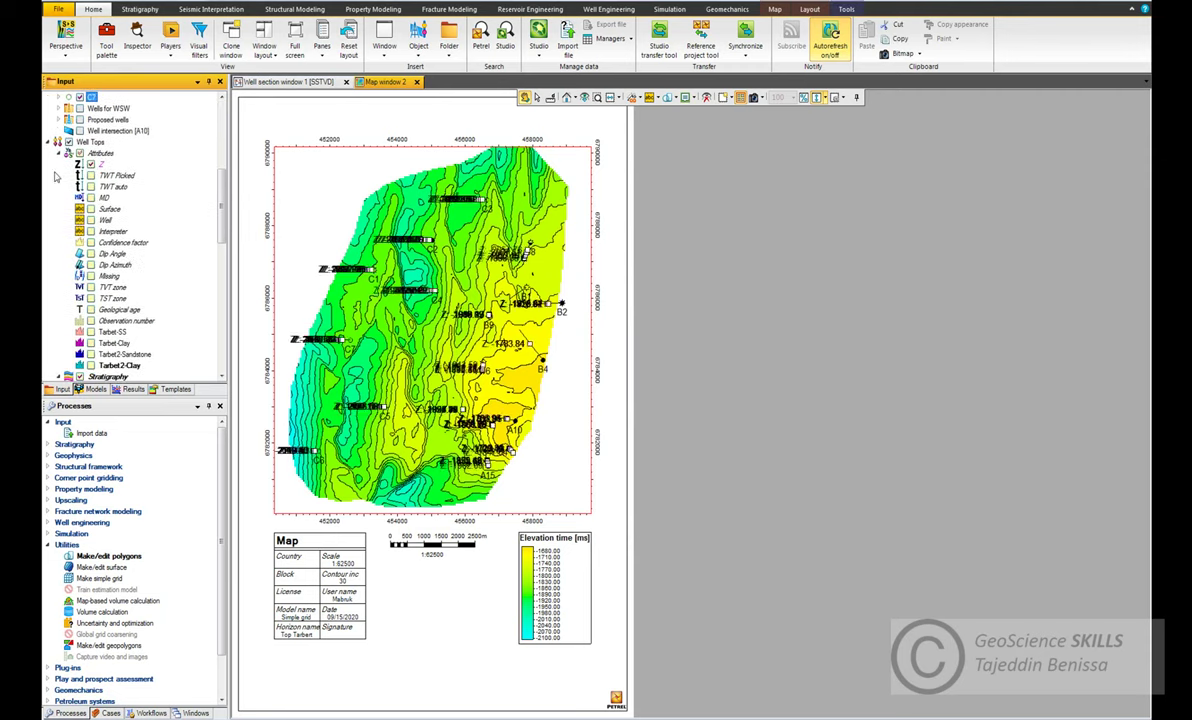
{"action": "left_click", "coordinate": [91, 165]}
{"action": "scroll", "coordinate": [136, 205], "scroll_direction": "down", "scroll_amount": 2}
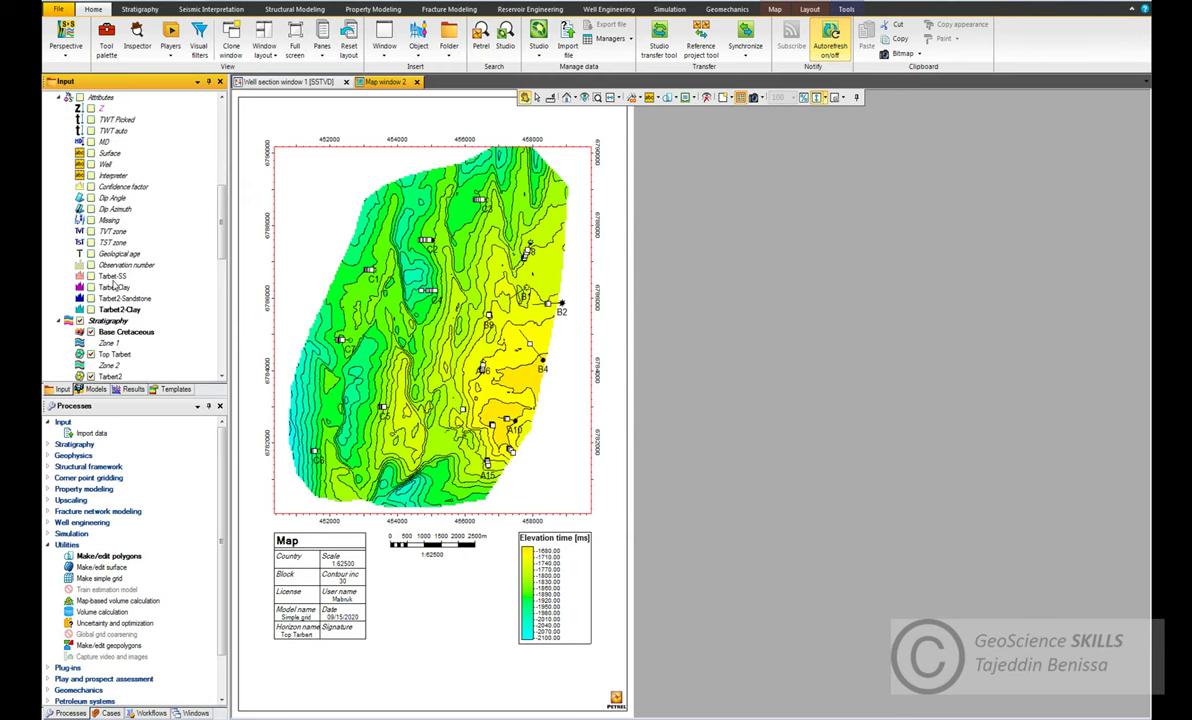
{"action": "left_click", "coordinate": [91, 276]}
{"action": "left_click", "coordinate": [91, 287]}
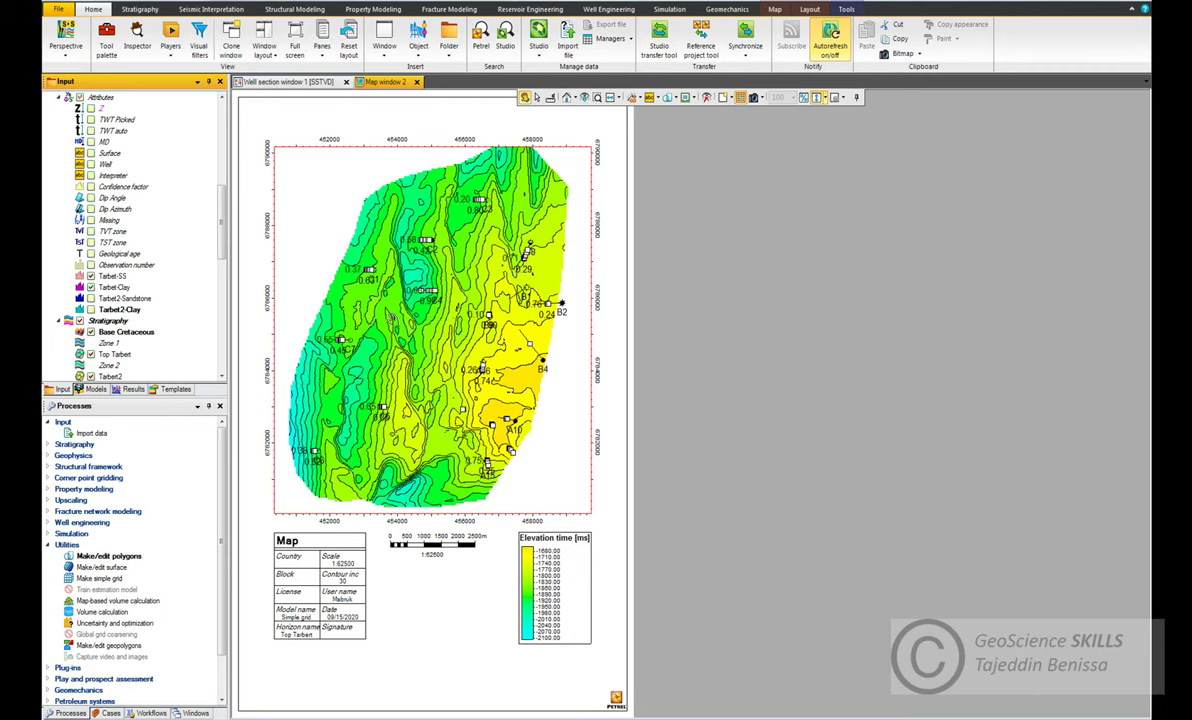
{"action": "scroll", "coordinate": [130, 230], "scroll_direction": "up", "scroll_amount": 1}
{"action": "scroll", "coordinate": [456, 300], "scroll_direction": "up", "scroll_amount": 2}
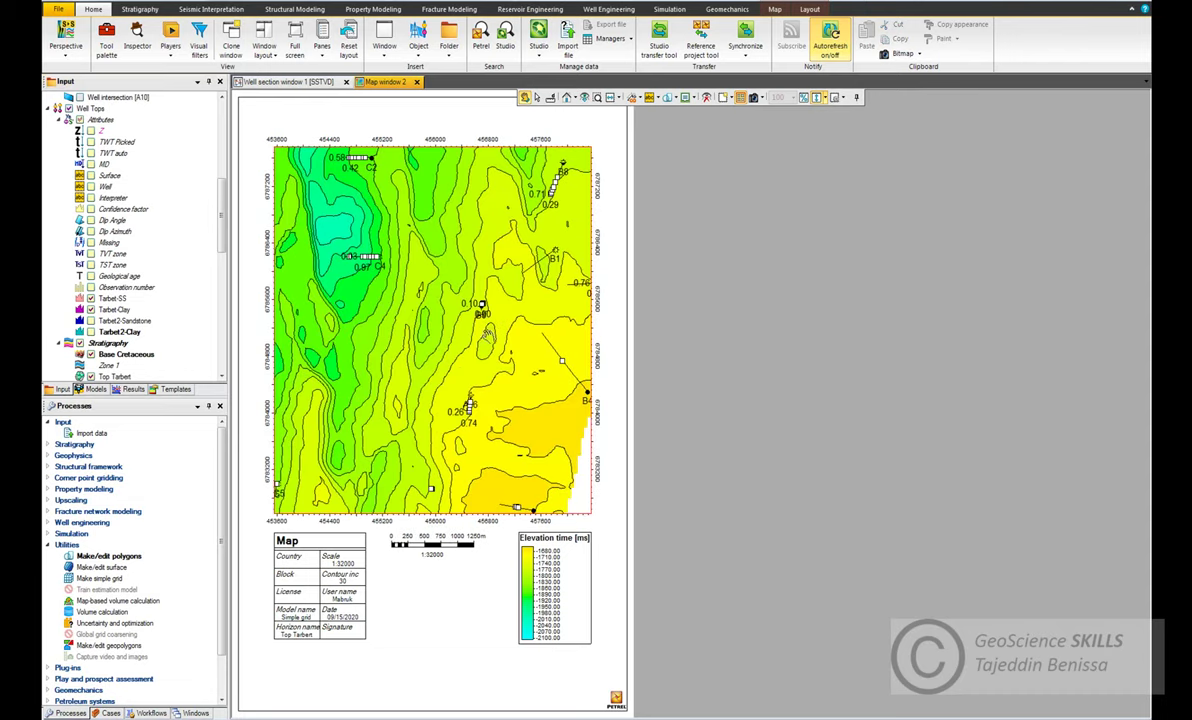
{"action": "scroll", "coordinate": [442, 307], "scroll_direction": "down", "scroll_amount": 4}
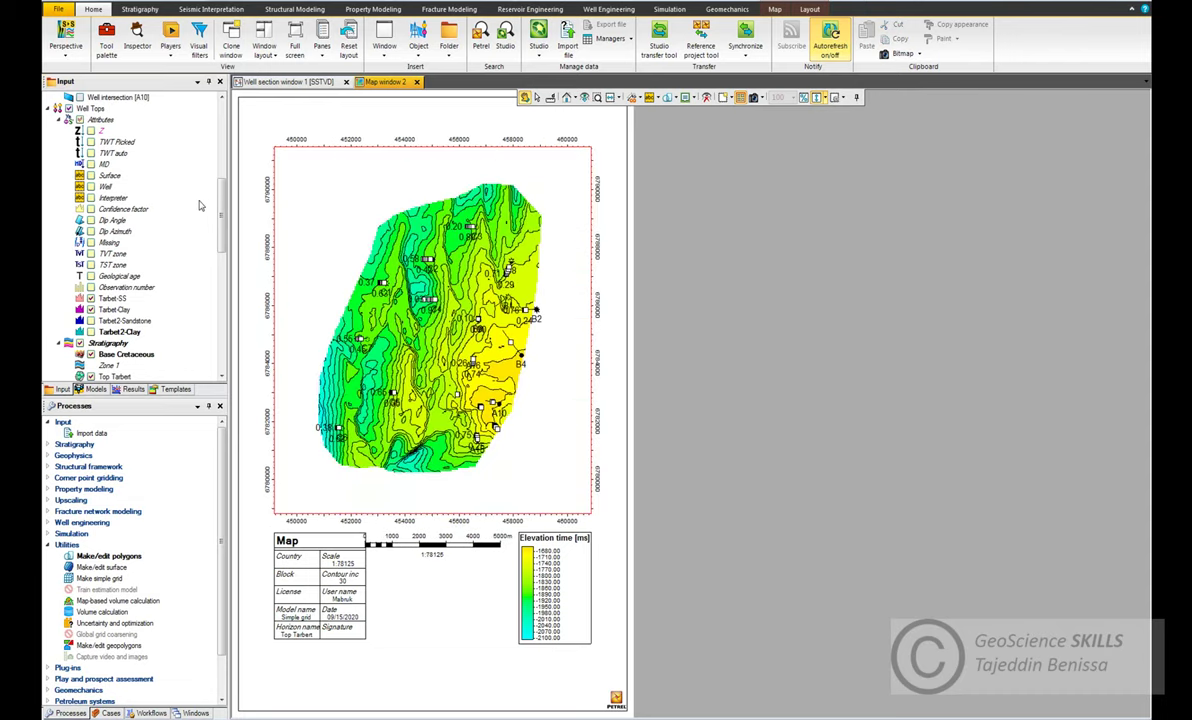
- Change the Well Tops display style to Pie chart, apply it, and move the settings dialog clear of the map
{"action": "scroll", "coordinate": [120, 170], "scroll_direction": "up", "scroll_amount": 2}
{"action": "left_click", "coordinate": [92, 142]}
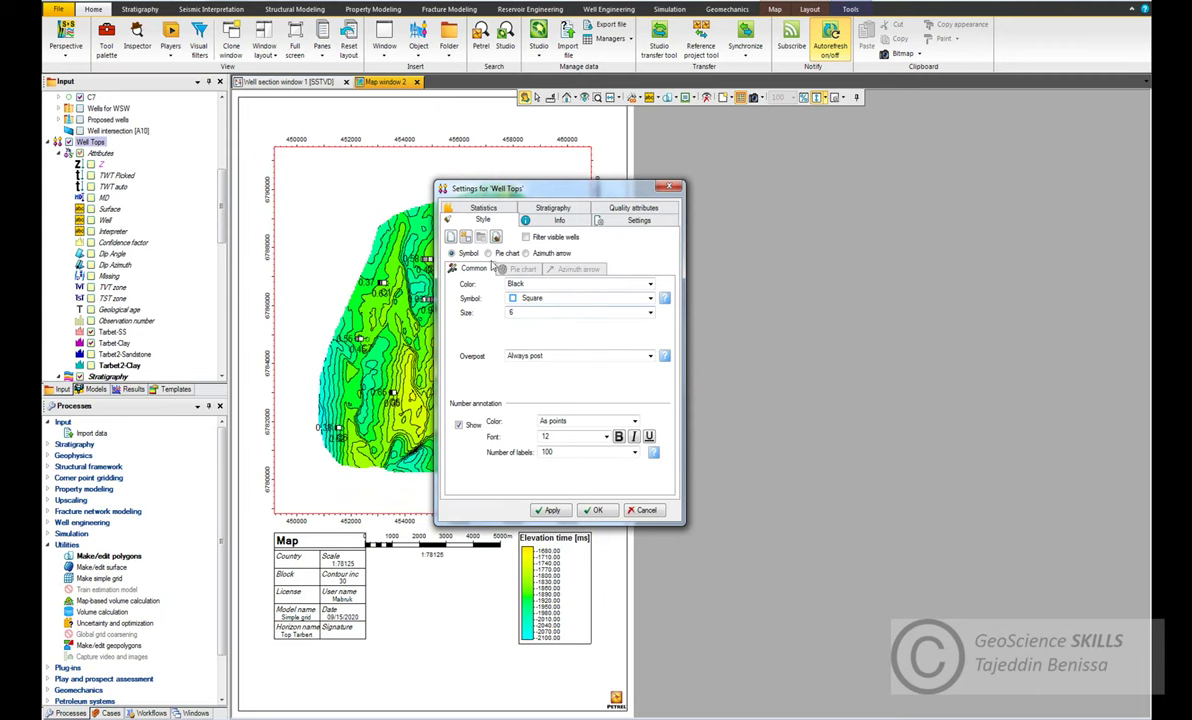
{"action": "left_click", "coordinate": [488, 254]}
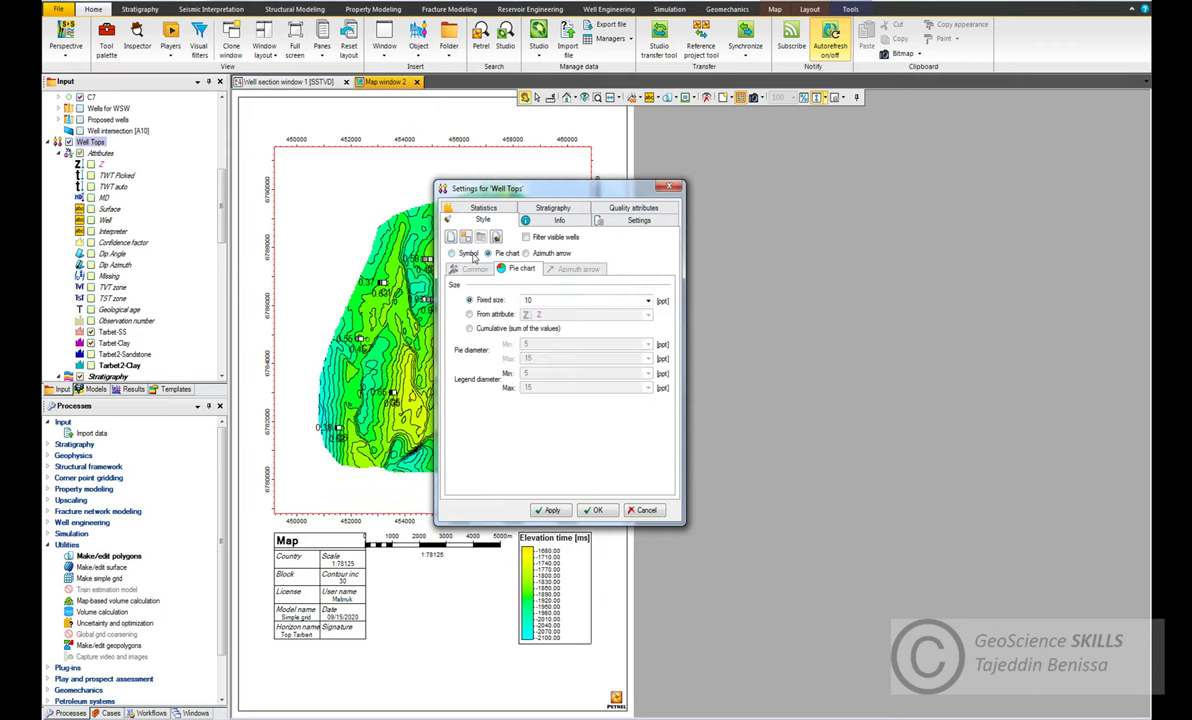
{"action": "left_click", "coordinate": [552, 511]}
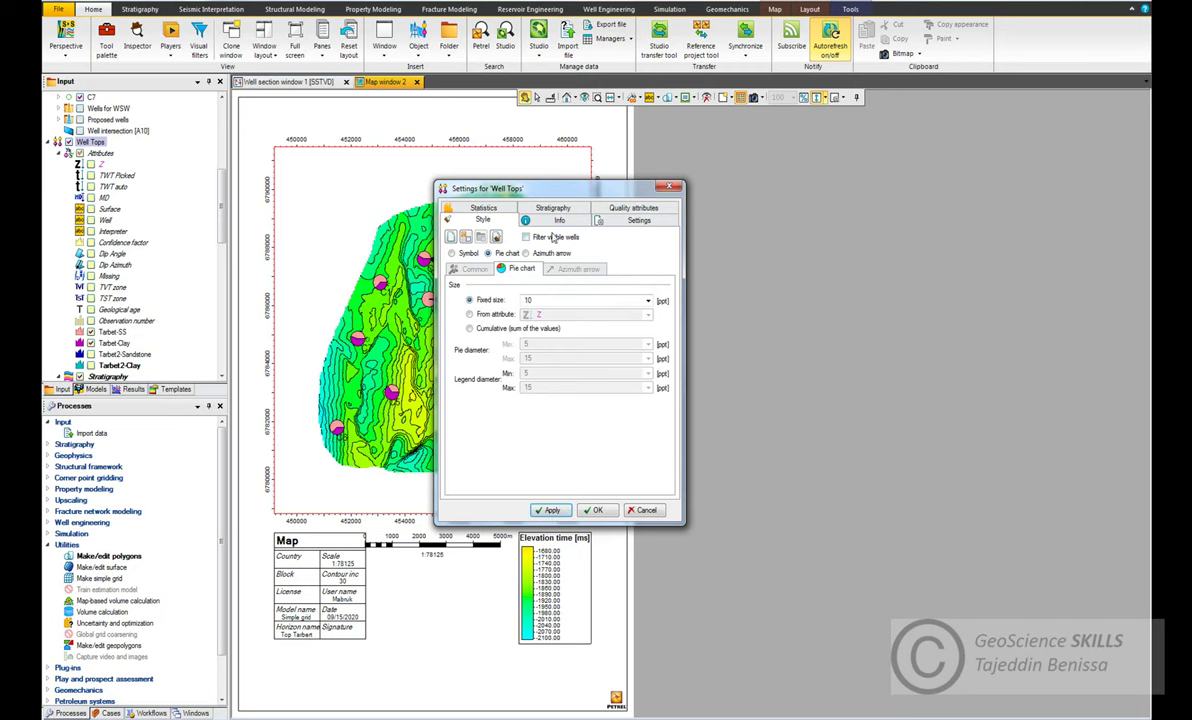
{"action": "left_click_drag", "start_coordinate": [556, 193], "coordinate": [822, 186]}
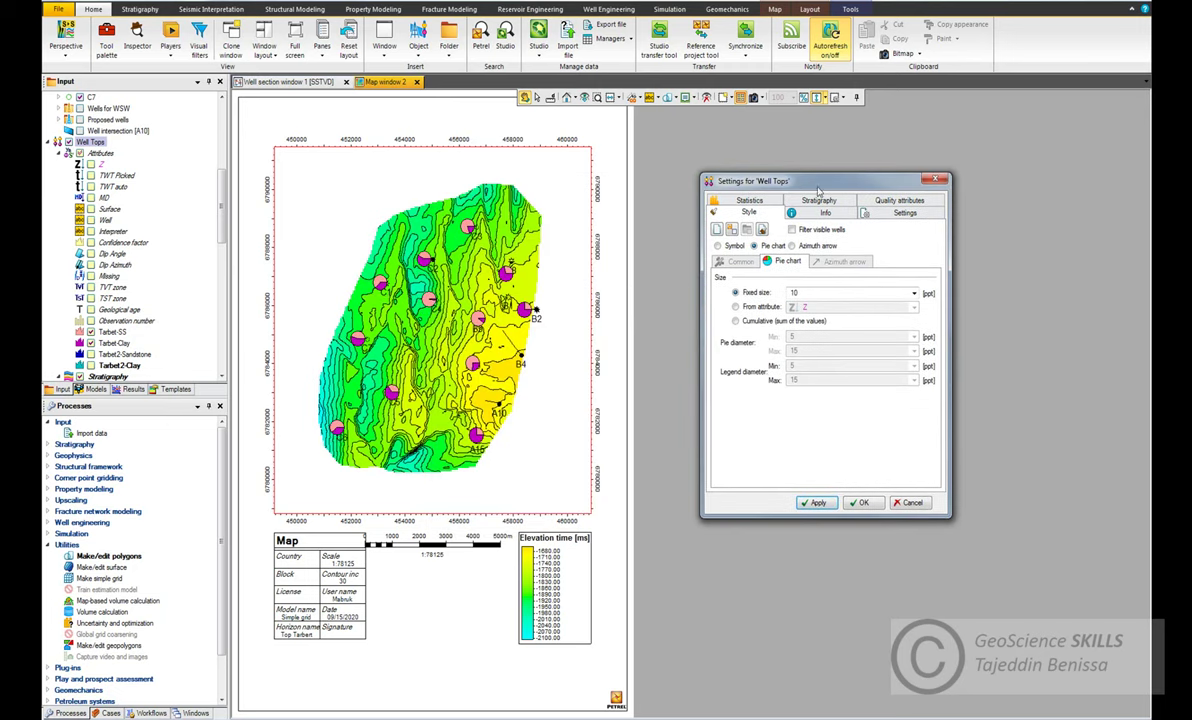
- Set the fixed size of the well tops pie charts to 12 and accept the settings
{"action": "left_click", "coordinate": [799, 294]}
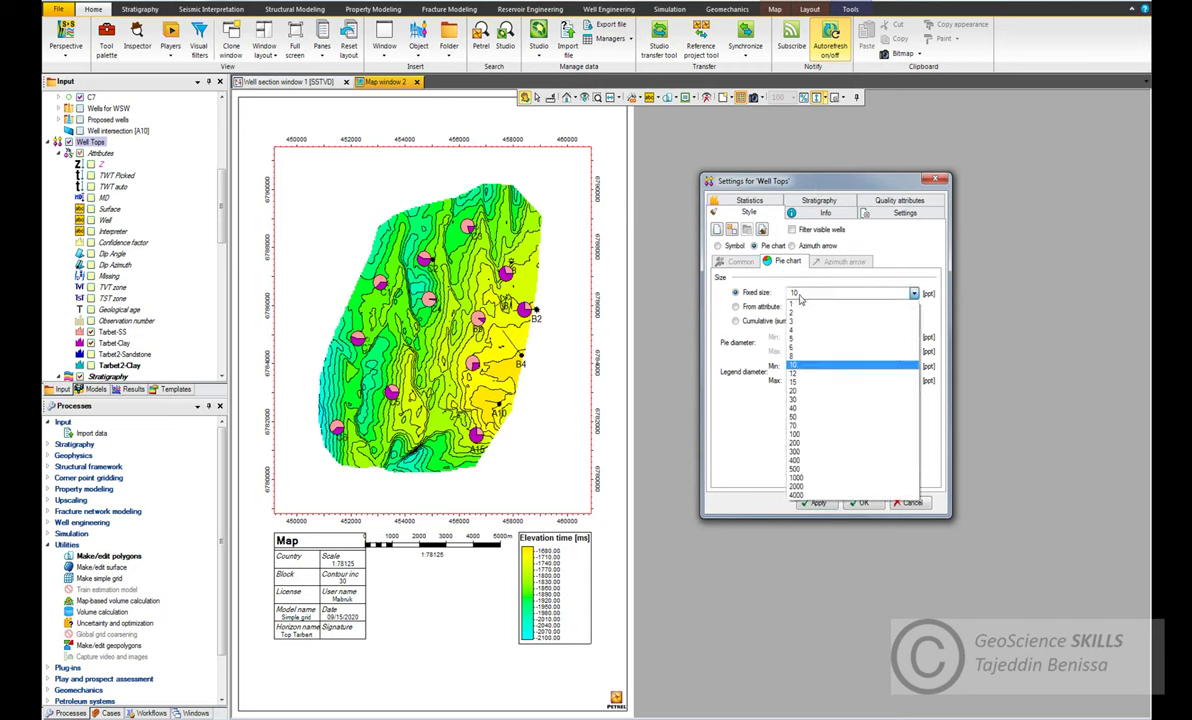
{"action": "left_click", "coordinate": [796, 374]}
{"action": "left_click", "coordinate": [818, 503]}
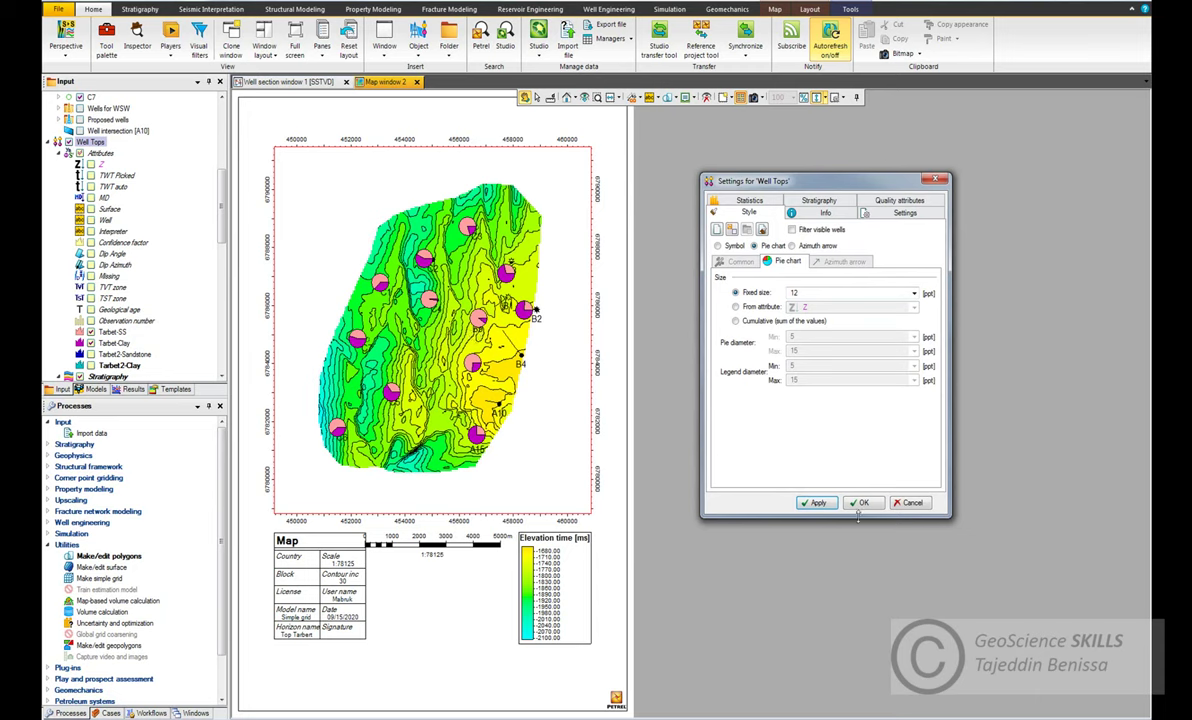
{"action": "left_click", "coordinate": [873, 505]}
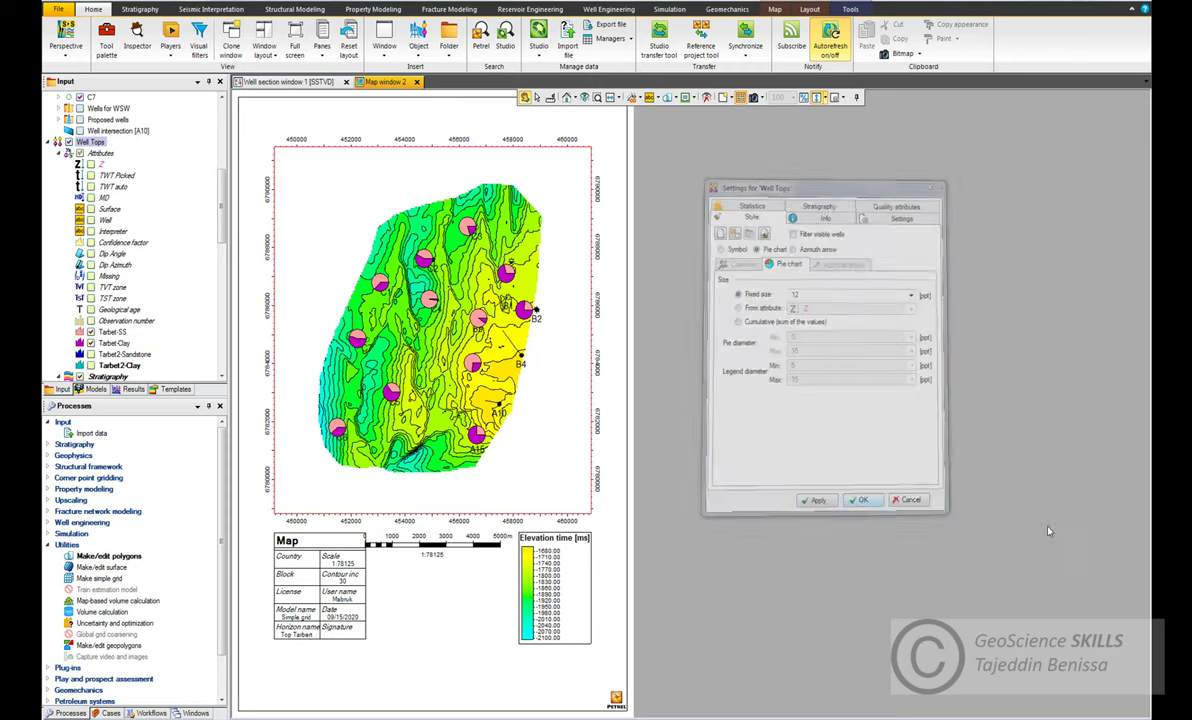
- Add the symbol legend to the map window
{"action": "left_click", "coordinate": [809, 9]}
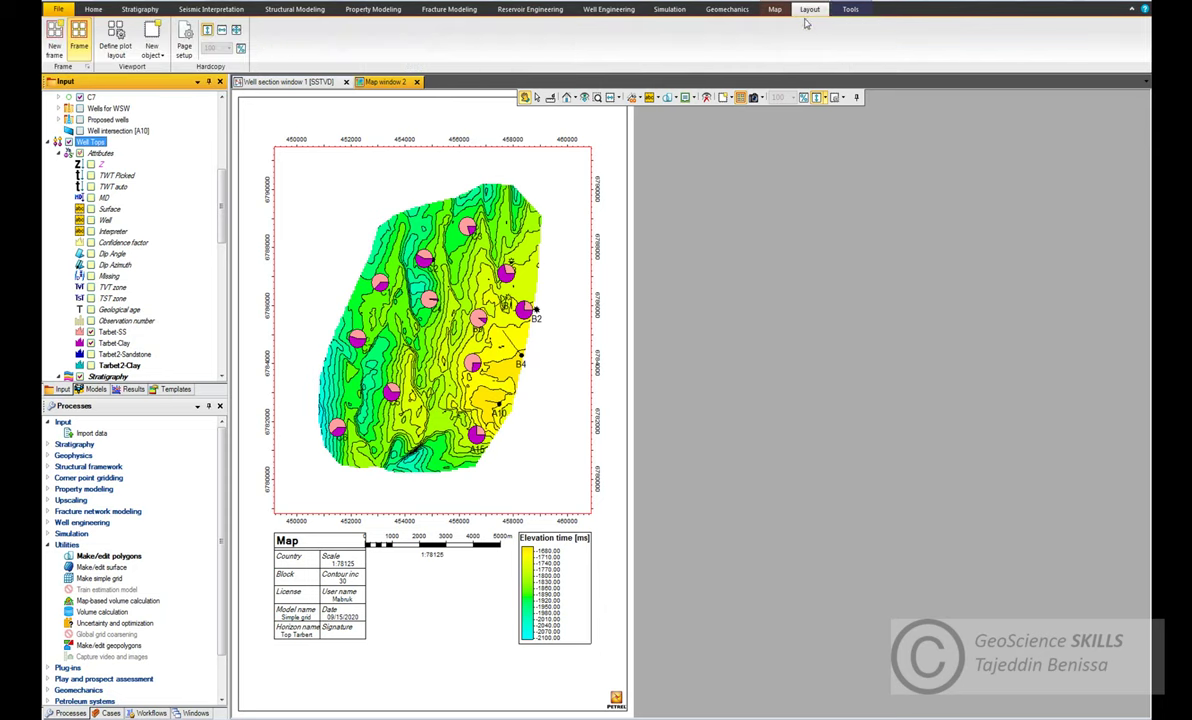
{"action": "left_click", "coordinate": [849, 9]}
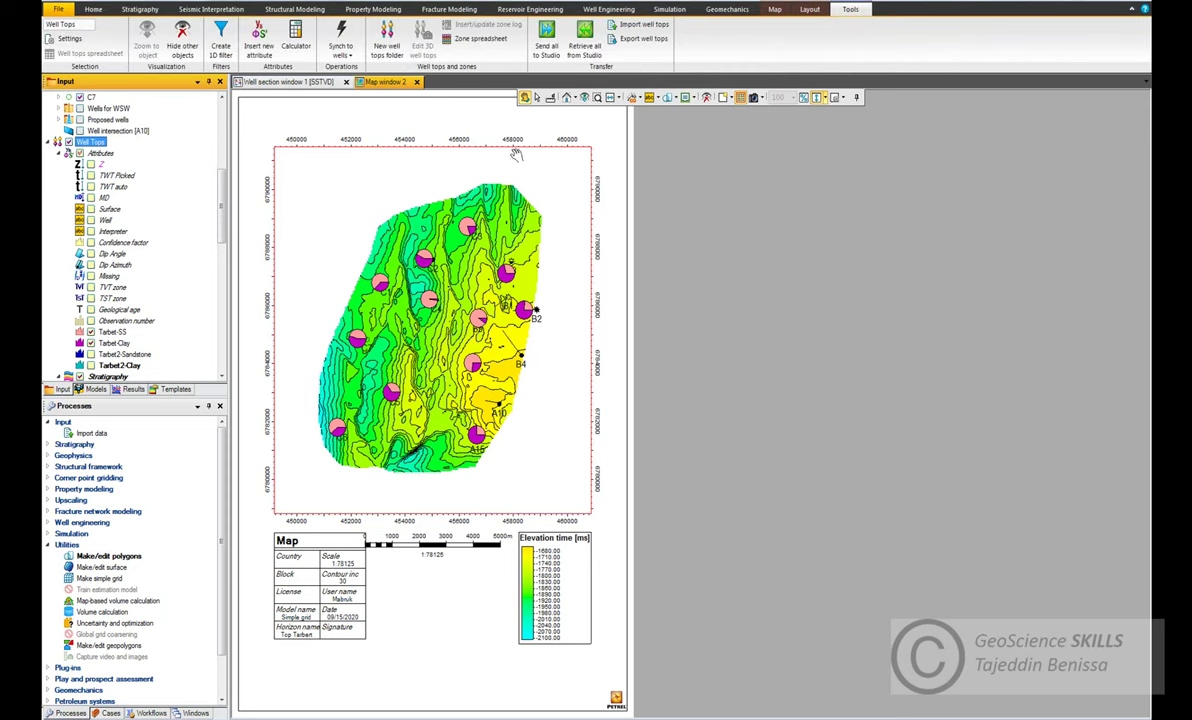
{"action": "left_click", "coordinate": [774, 9]}
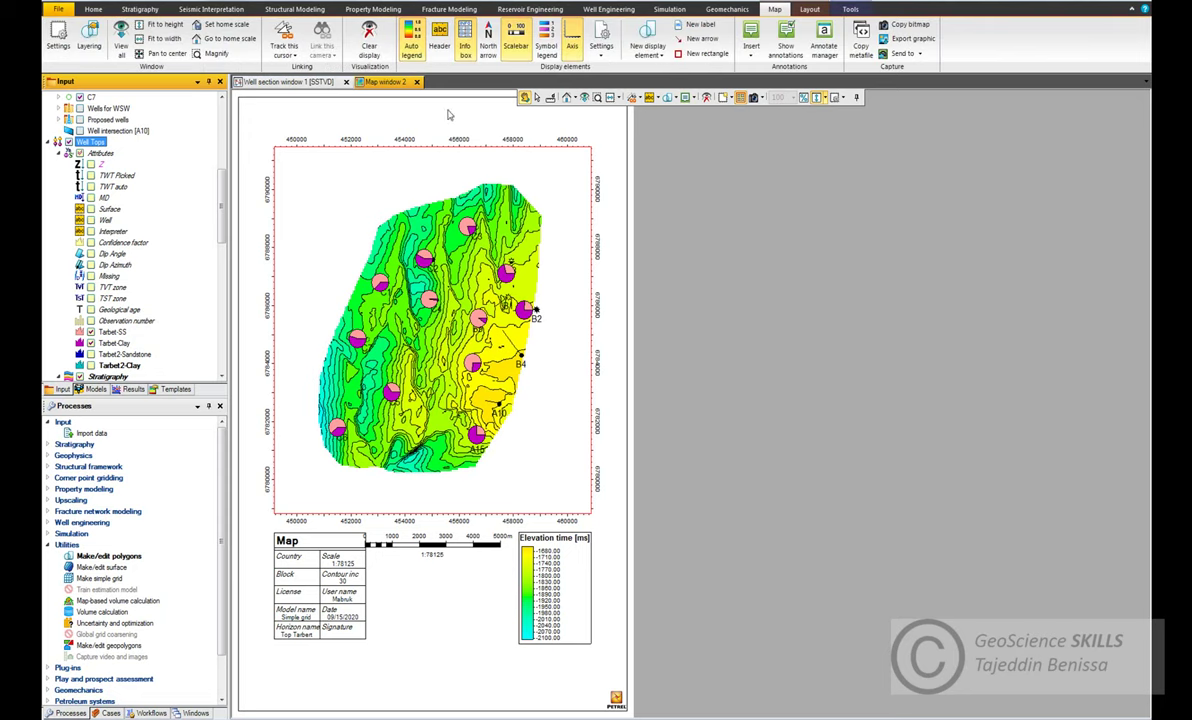
{"action": "left_click", "coordinate": [550, 50]}
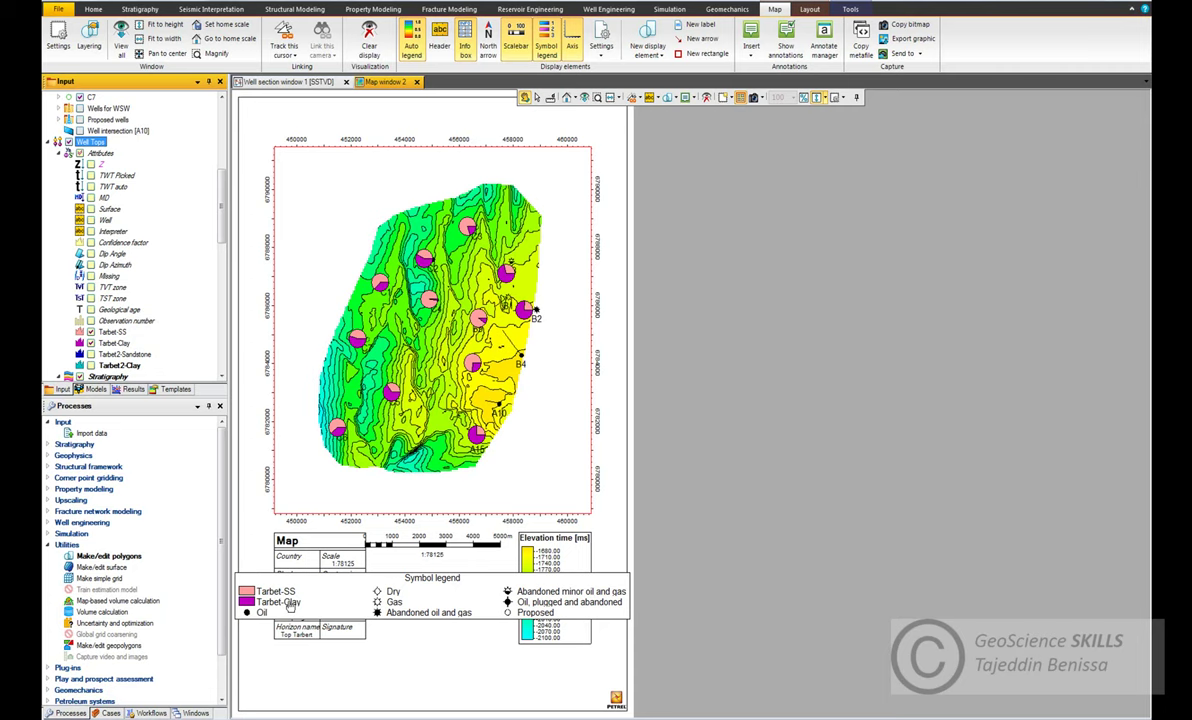
{"action": "left_click", "coordinate": [708, 567]}
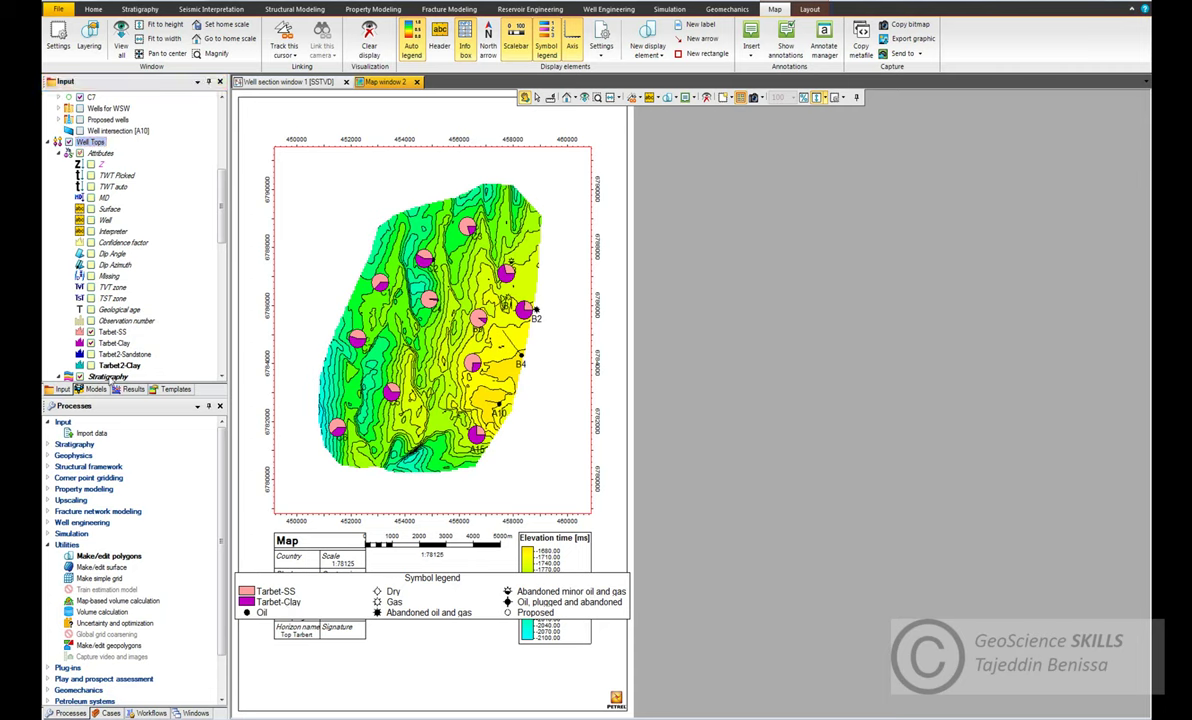
- Change the color of the Tarbet-SS well tops attribute to yellow and accept the settings
{"action": "left_click", "coordinate": [176, 326]}
{"action": "scroll", "coordinate": [163, 327], "scroll_direction": "down", "scroll_amount": 1}
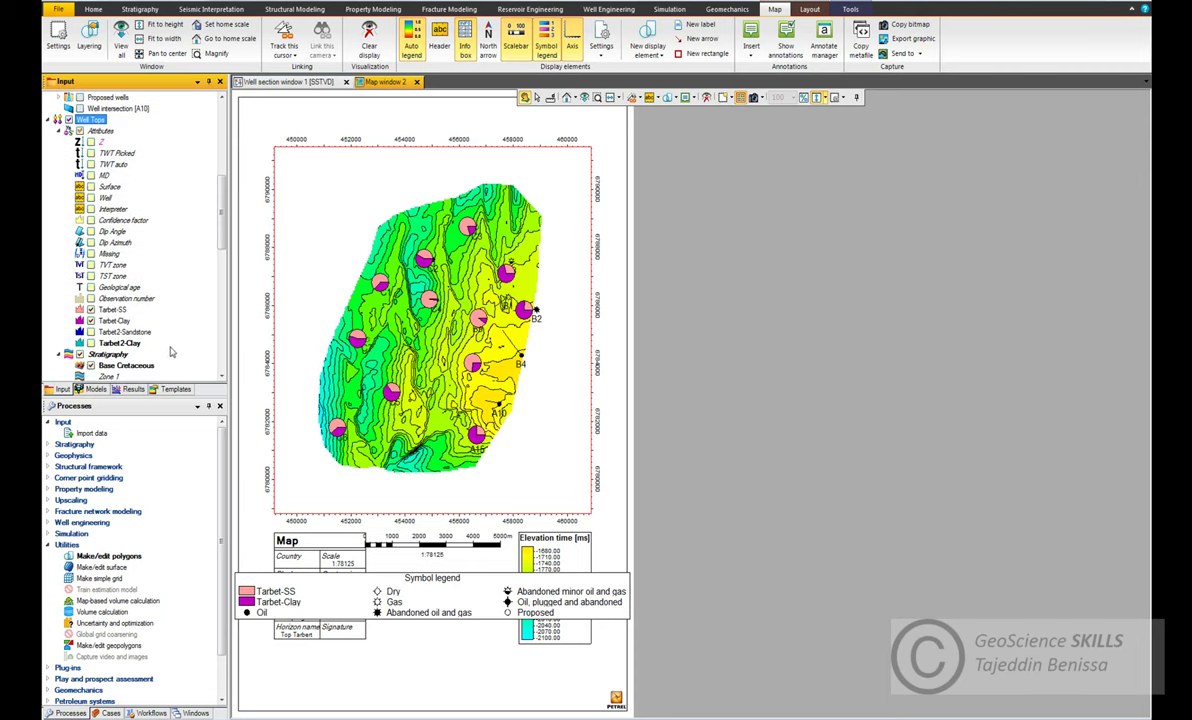
{"action": "double_click", "coordinate": [113, 310]}
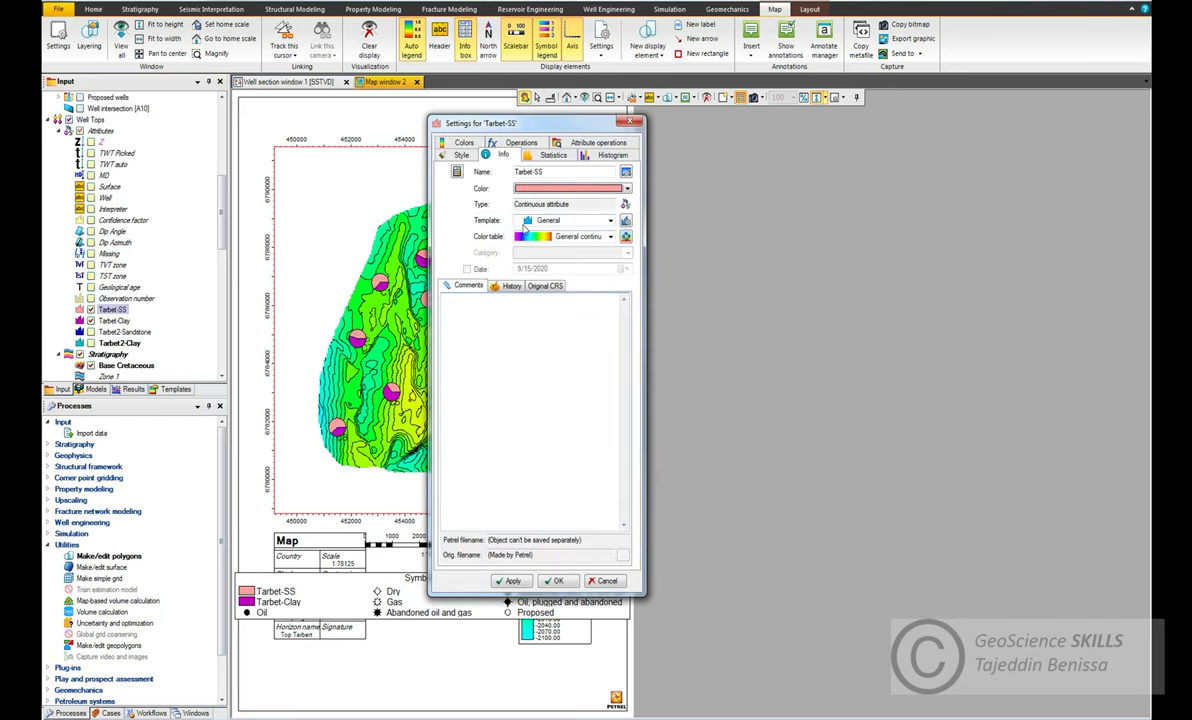
{"action": "left_click", "coordinate": [626, 188]}
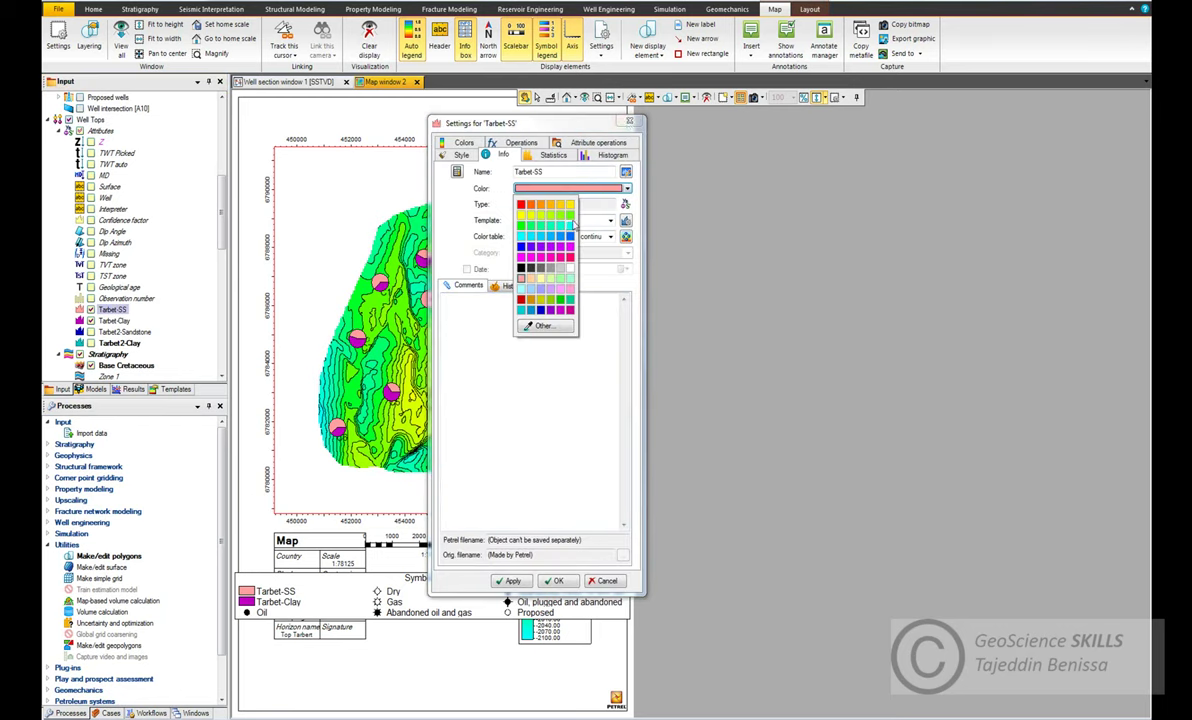
{"action": "left_click", "coordinate": [629, 122]}
{"action": "double_click", "coordinate": [112, 310]}
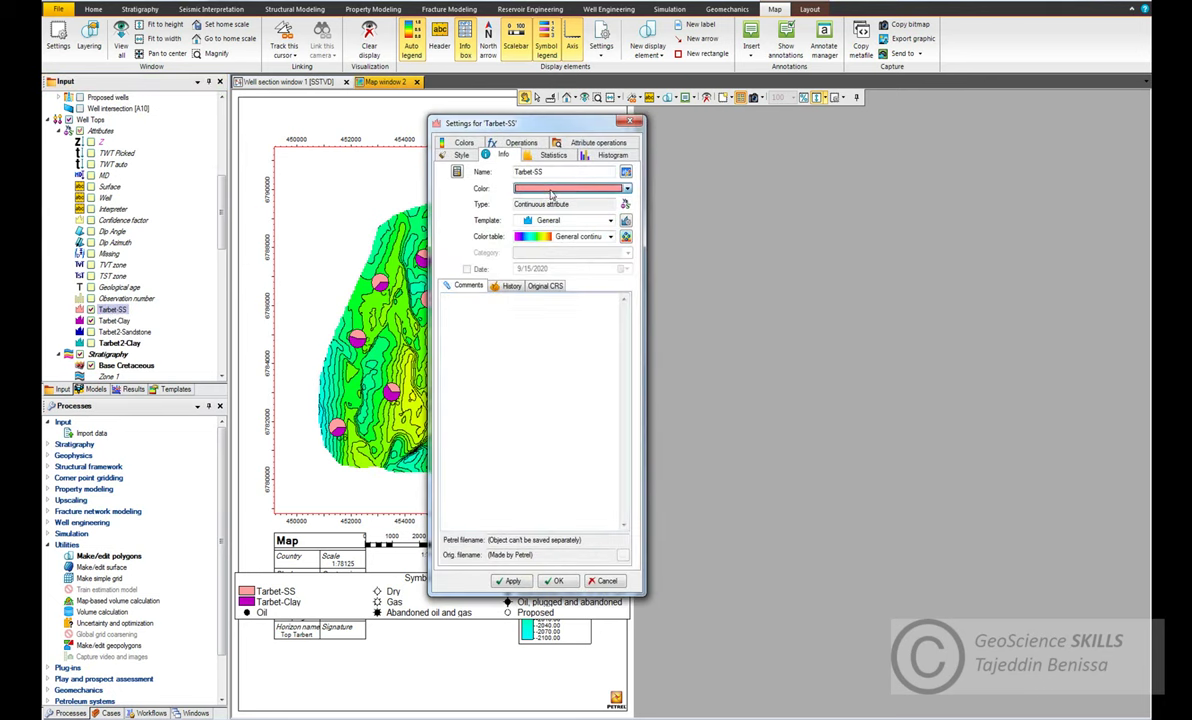
{"action": "left_click", "coordinate": [545, 188]}
{"action": "left_click", "coordinate": [521, 218]}
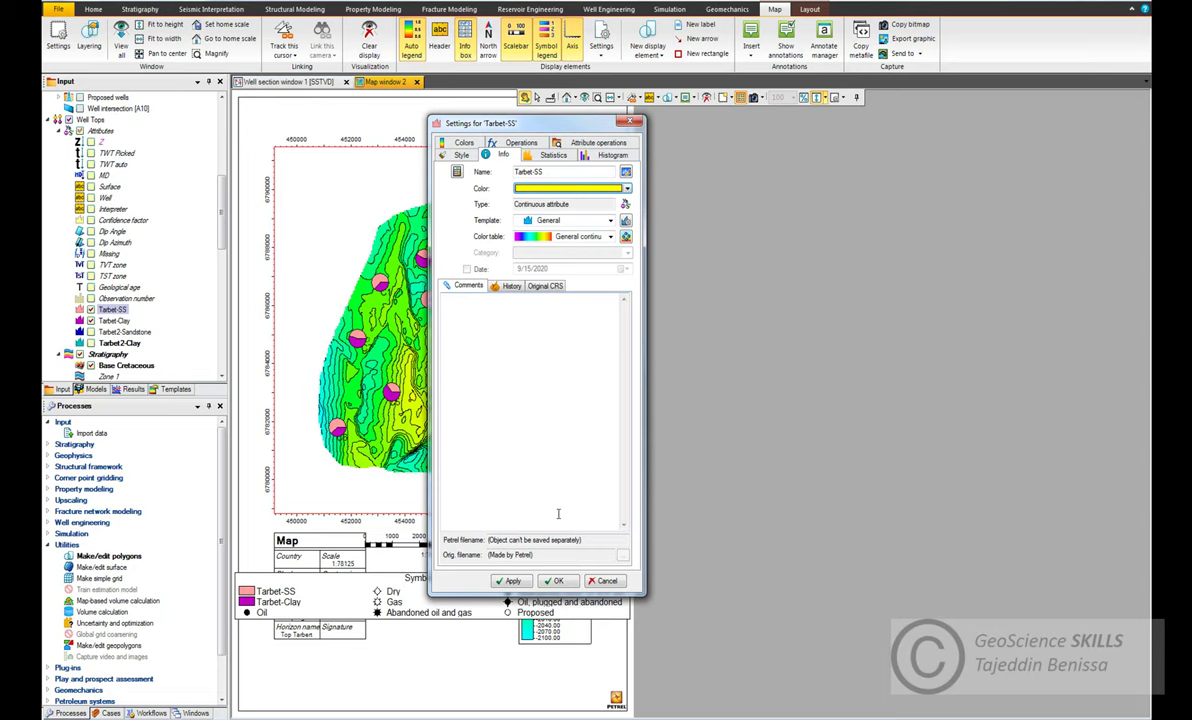
{"action": "left_click", "coordinate": [513, 583]}
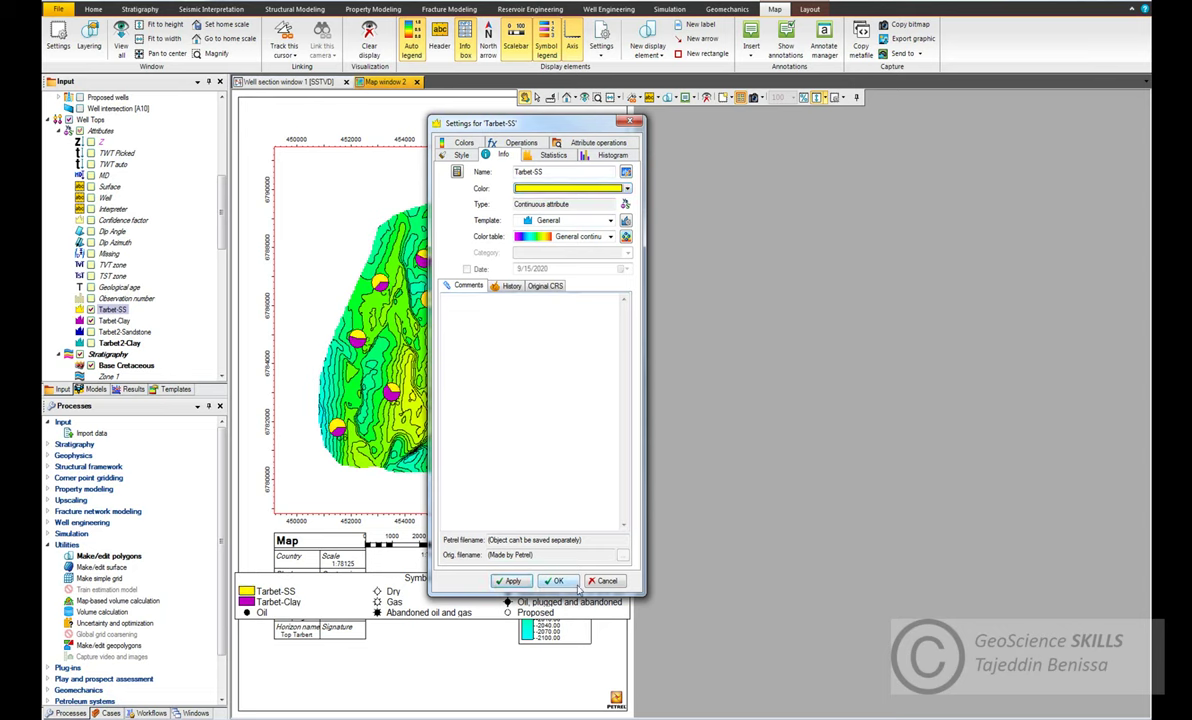
{"action": "left_click", "coordinate": [557, 581]}
- Change the color of the Tarbet-Clay well tops attribute to medium grey and accept the settings
{"action": "double_click", "coordinate": [114, 321]}
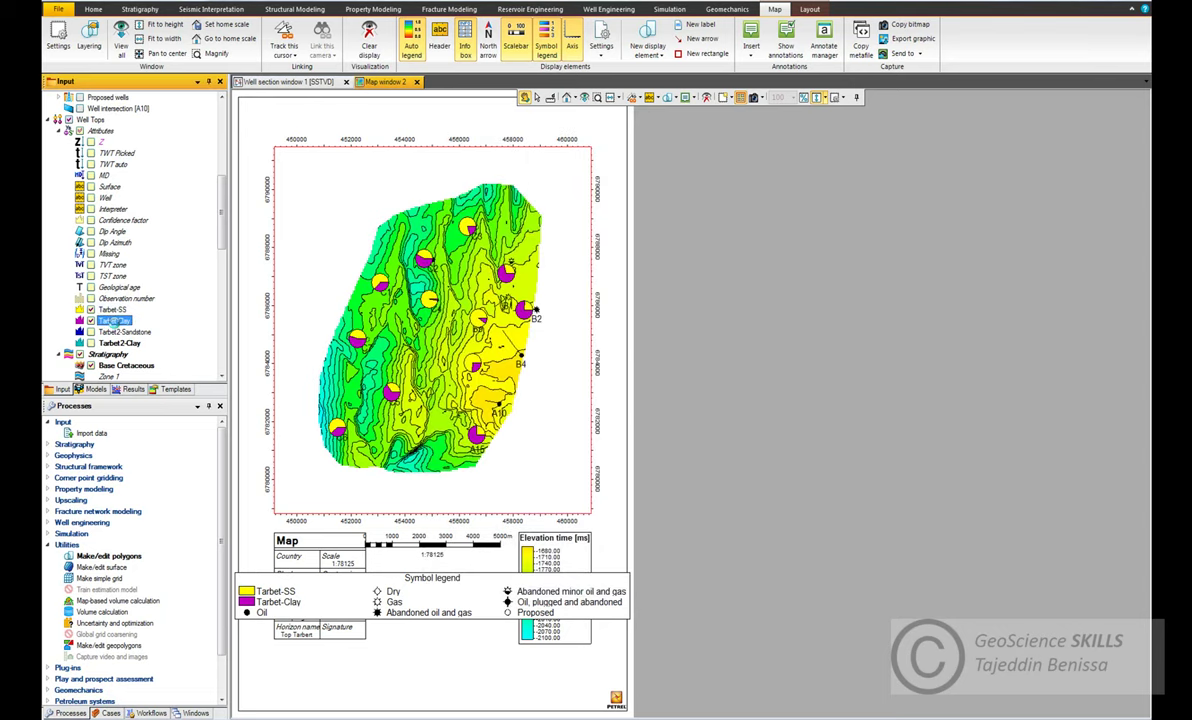
{"action": "left_click", "coordinate": [440, 166]}
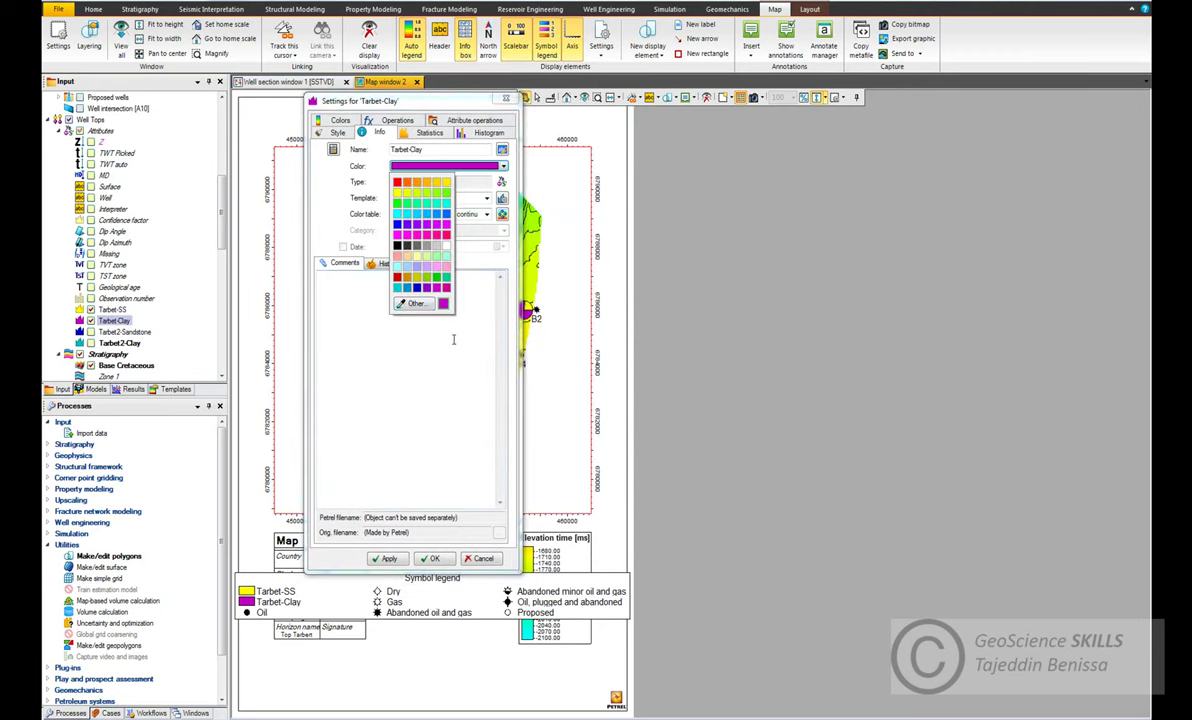
{"action": "left_click", "coordinate": [417, 246]}
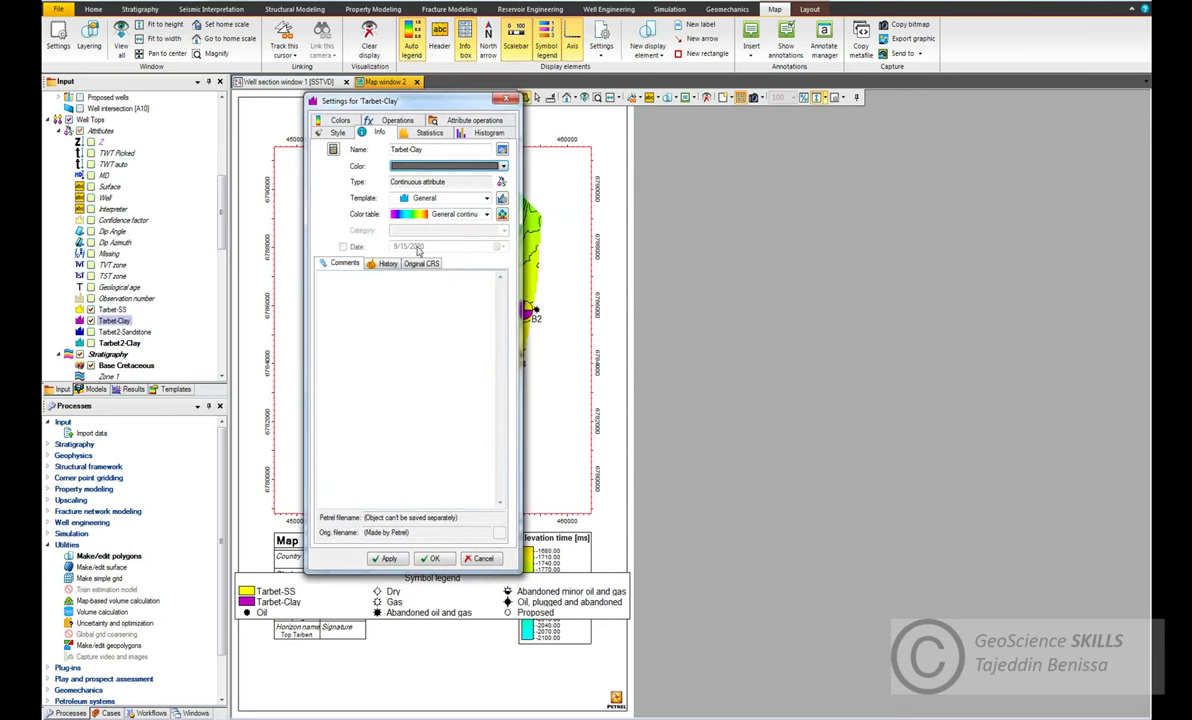
{"action": "left_click", "coordinate": [448, 166]}
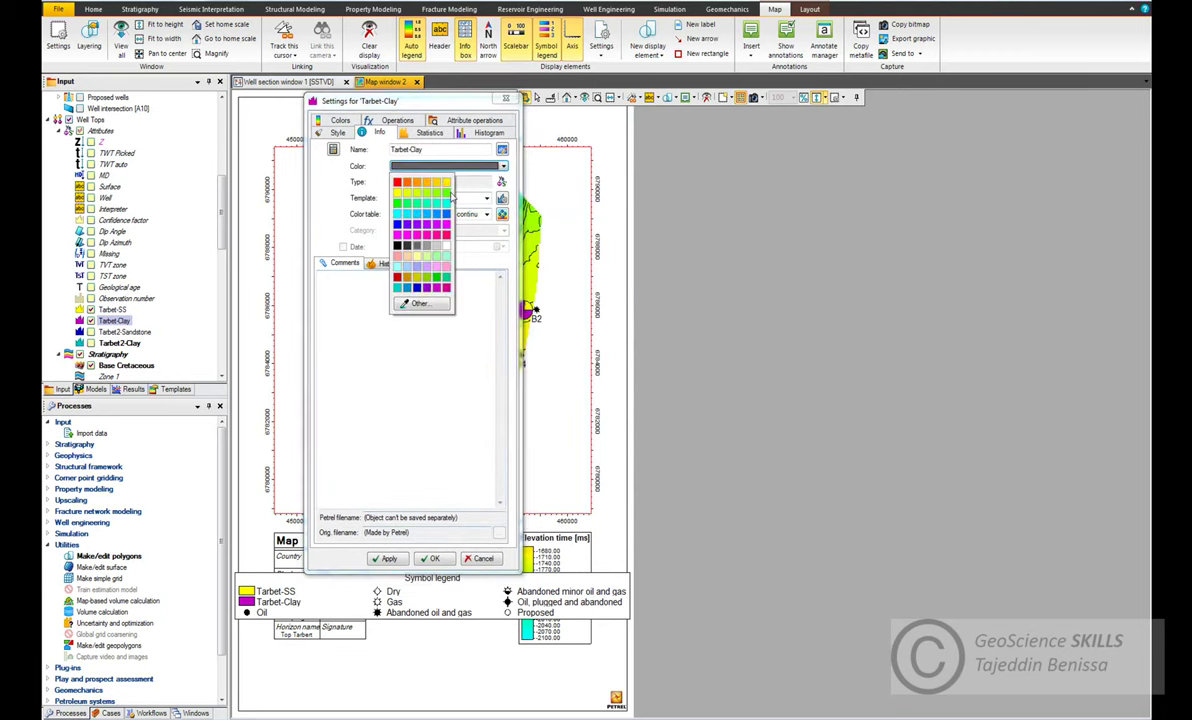
{"action": "left_click", "coordinate": [426, 247]}
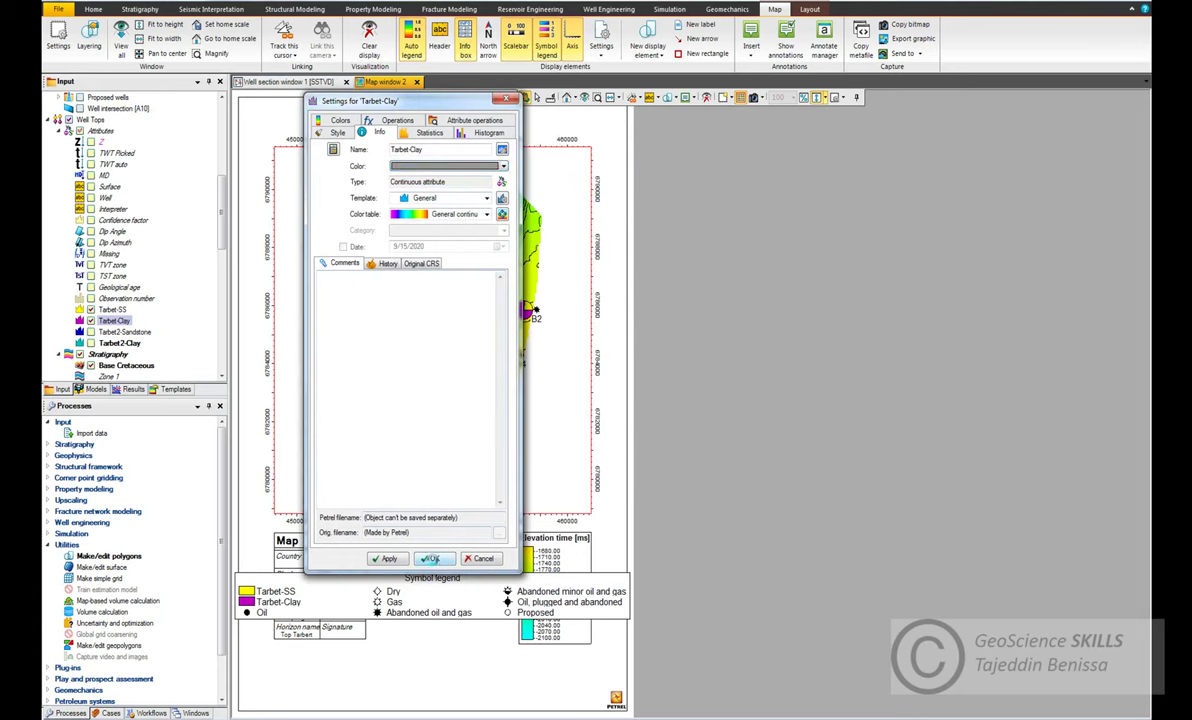
{"action": "left_click", "coordinate": [430, 558]}
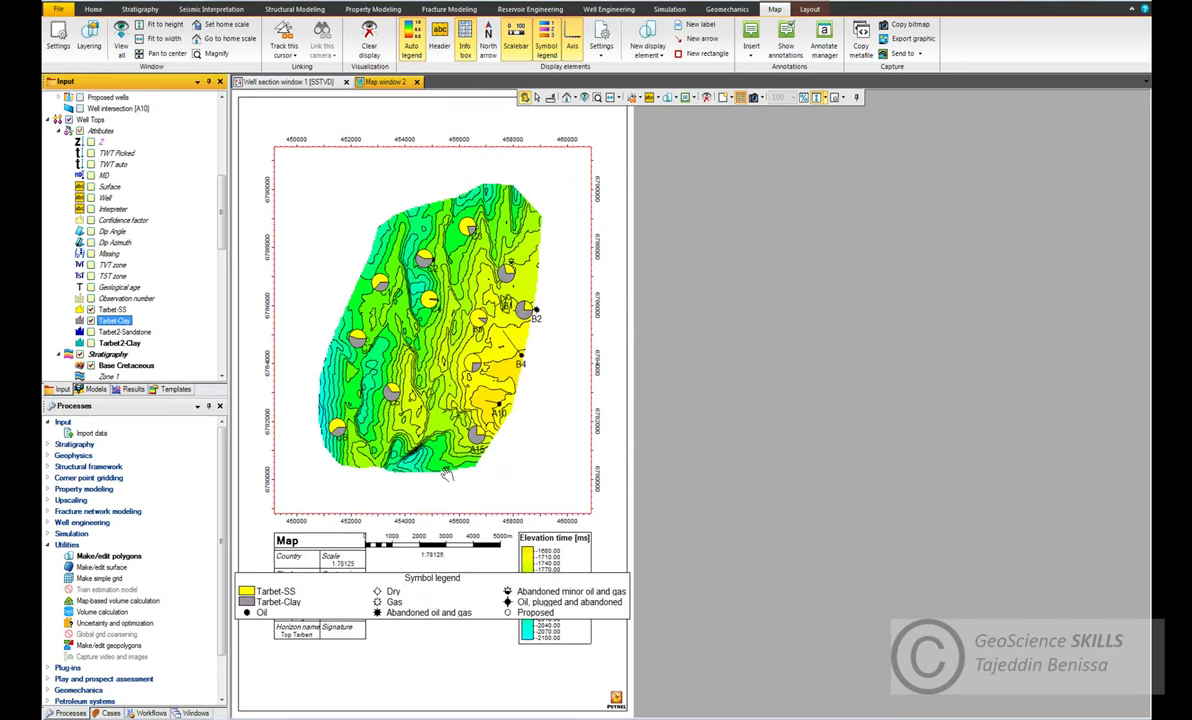
- Remove the info box from the map and apply viewport margins of 9.25 top, 9.46 left, 10.88 right and 9.07 mm bottom
{"action": "scroll", "coordinate": [479, 361], "scroll_direction": "up", "scroll_amount": 2}
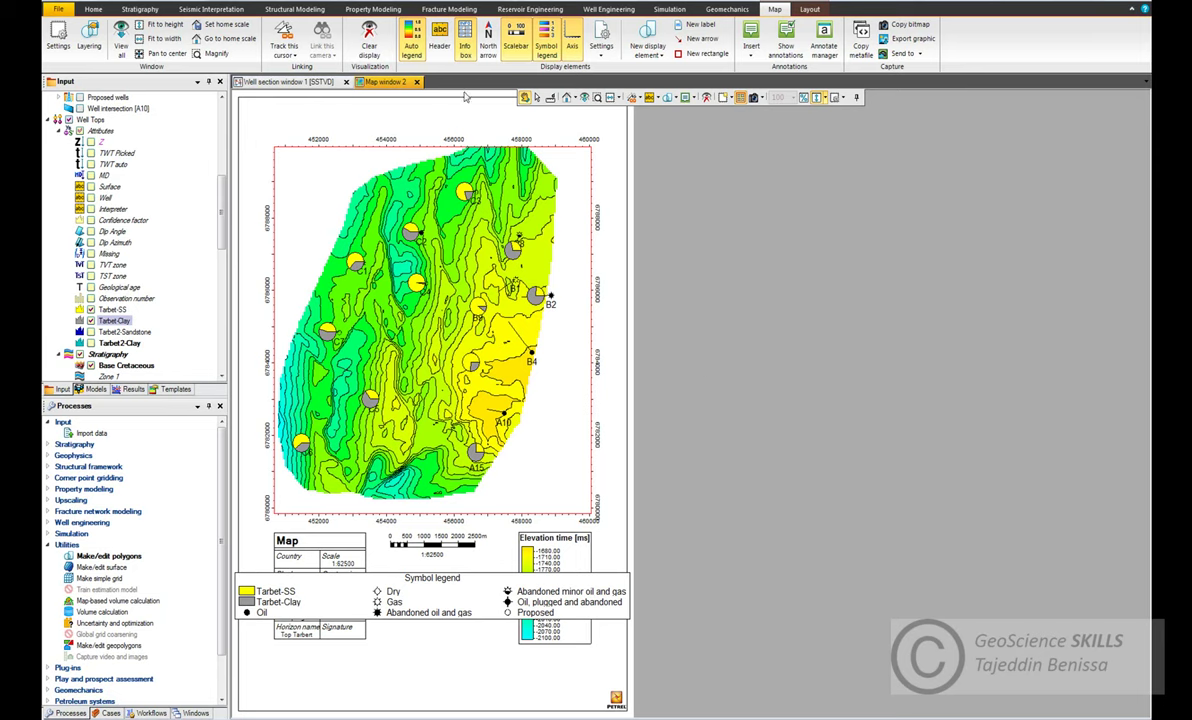
{"action": "left_click", "coordinate": [464, 48]}
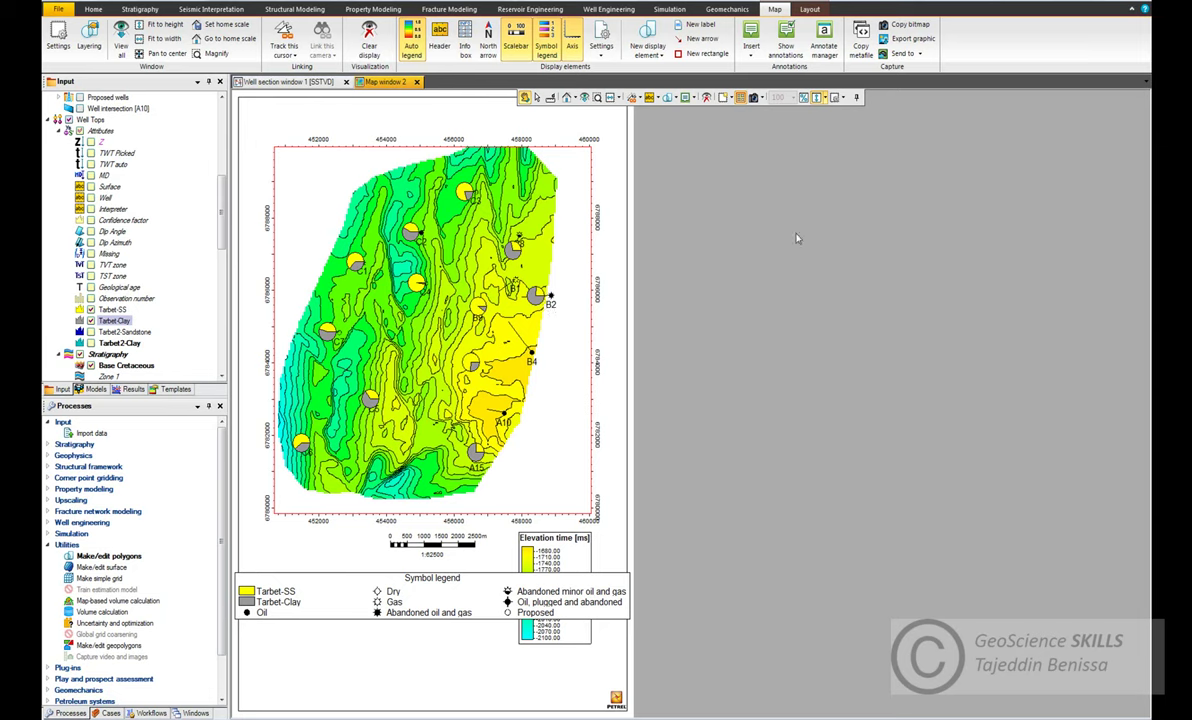
{"action": "left_click", "coordinate": [842, 98]}
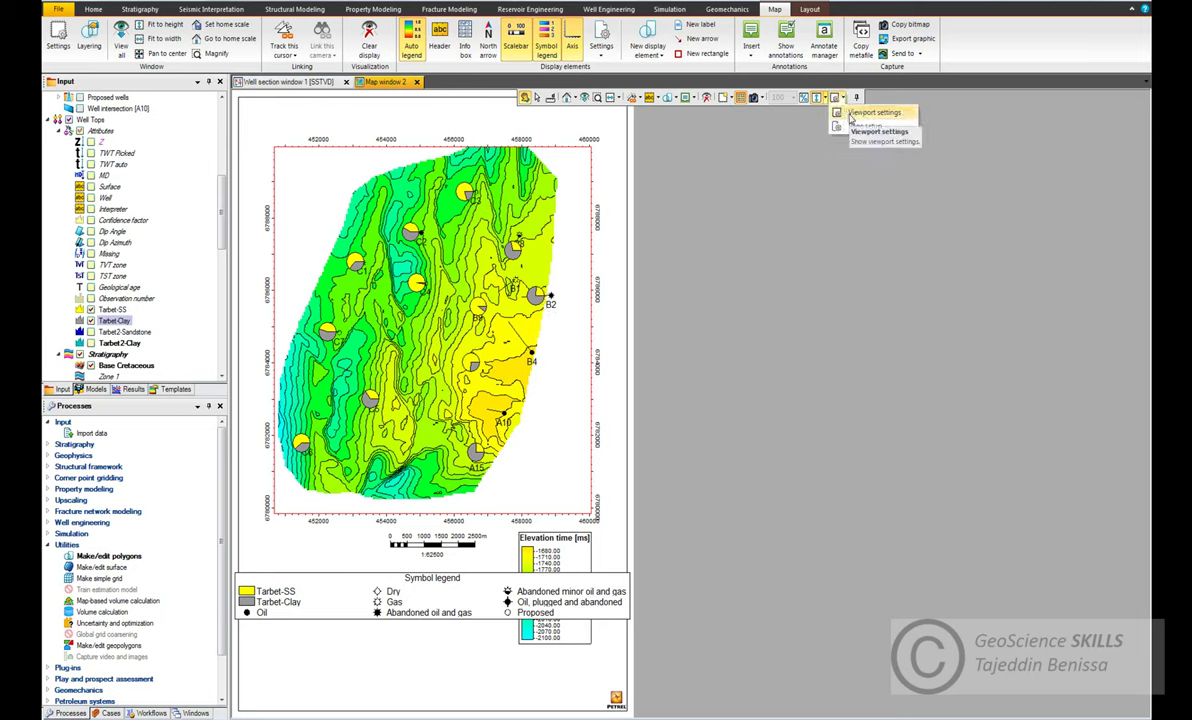
{"action": "left_click", "coordinate": [852, 114]}
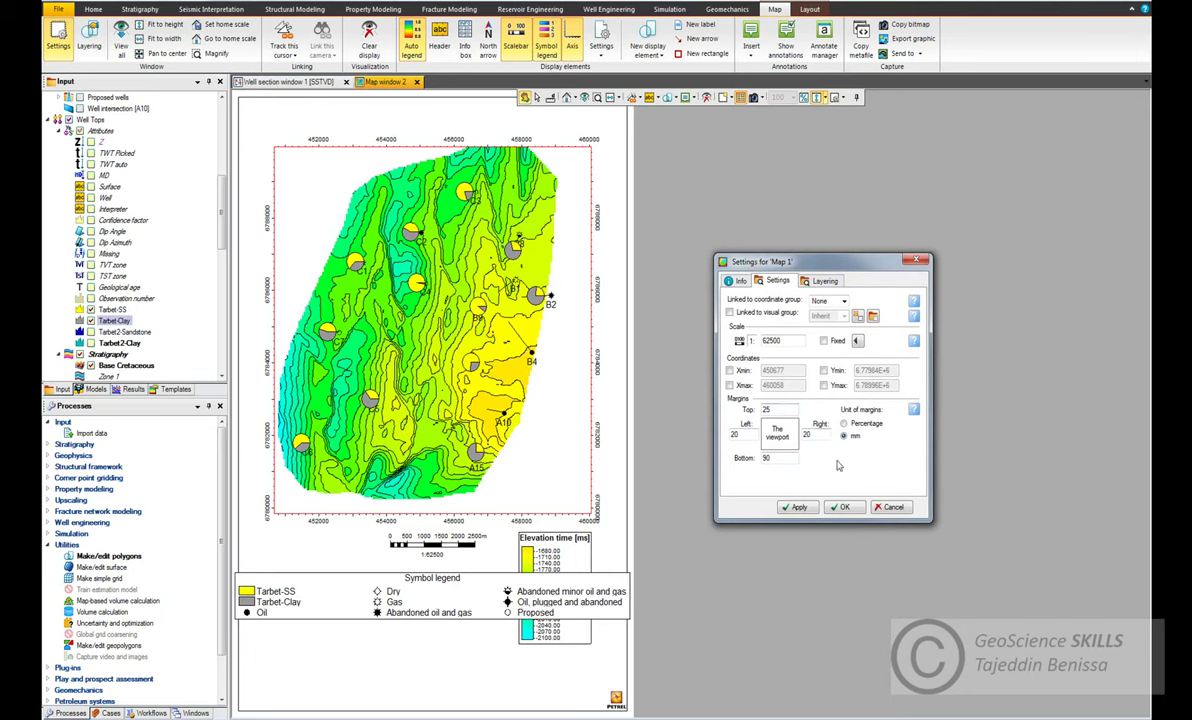
{"action": "double_click", "coordinate": [777, 411]}
{"action": "type", "text": "9.25"}
{"action": "key", "text": "Tab"}
{"action": "double_click", "coordinate": [766, 459]}
{"action": "key", "text": "Tab"}
{"action": "type", "text": "9.46"}
{"action": "left_click", "coordinate": [798, 508]}
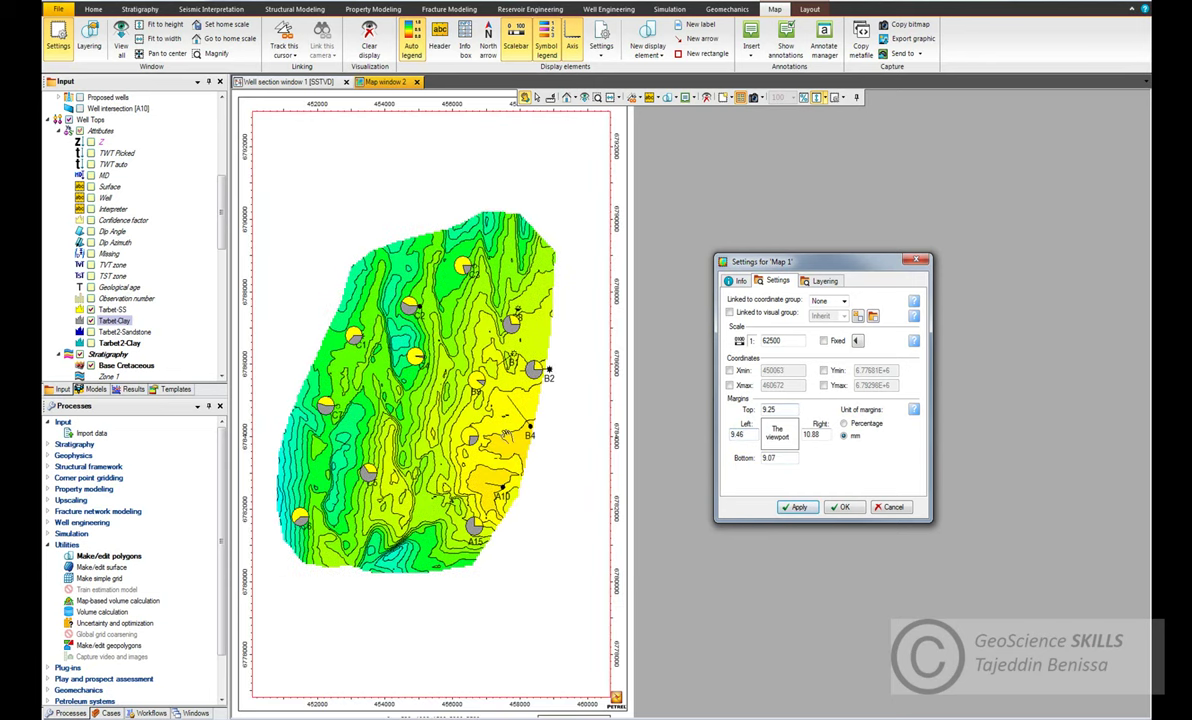
- Increase the fixed size of the well tops pie charts to 20 and fit the whole surface inside the viewport
{"action": "left_click", "coordinate": [522, 435]}
{"action": "scroll", "coordinate": [521, 433], "scroll_direction": "up", "scroll_amount": 2}
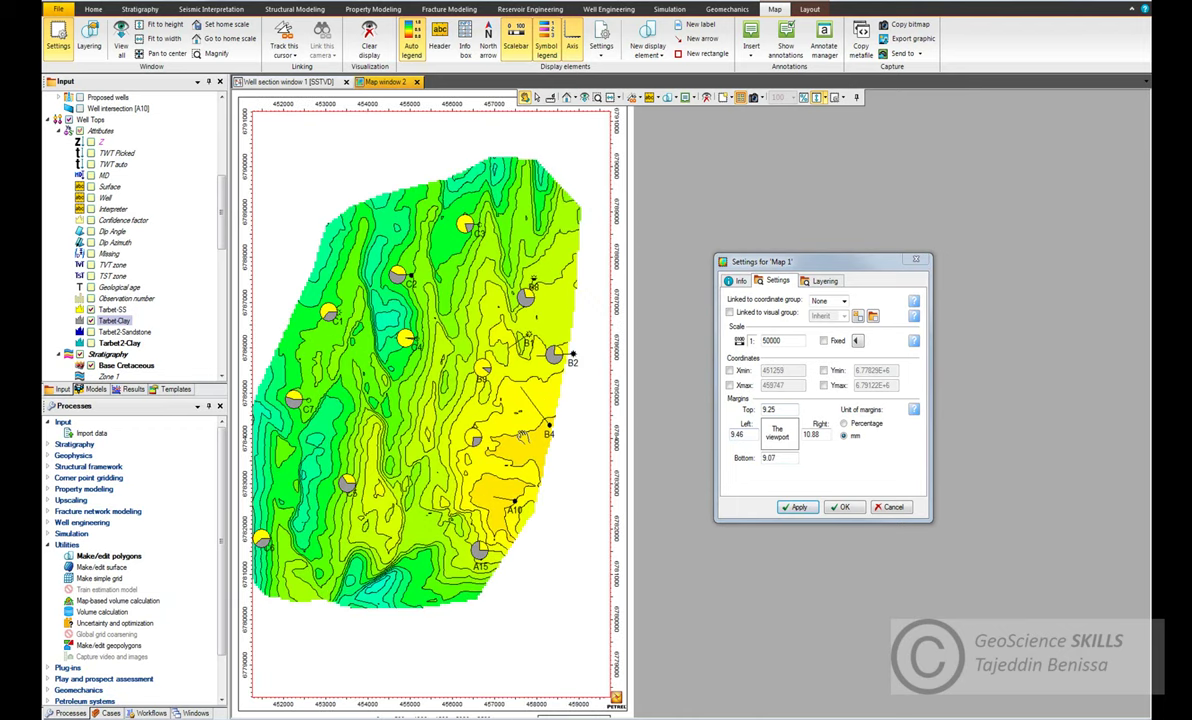
{"action": "scroll", "coordinate": [490, 446], "scroll_direction": "up", "scroll_amount": 3}
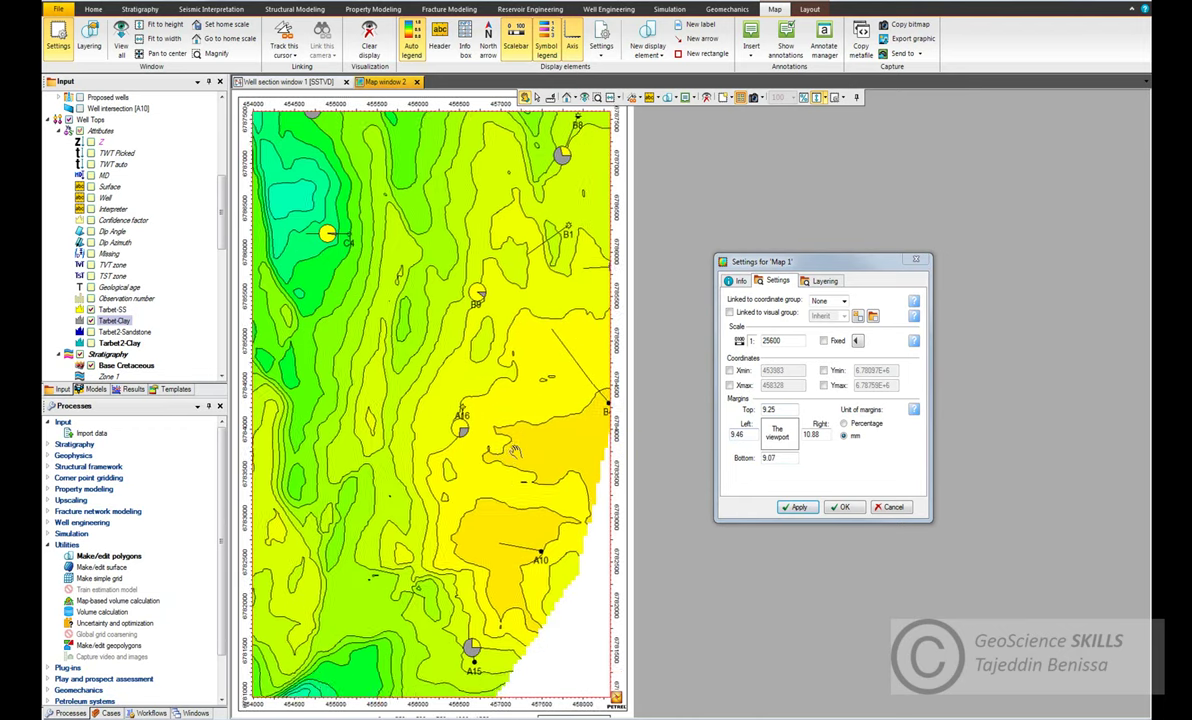
{"action": "left_click_drag", "start_coordinate": [505, 498], "coordinate": [532, 448]}
{"action": "scroll", "coordinate": [531, 580], "scroll_direction": "down", "scroll_amount": 1}
{"action": "scroll", "coordinate": [530, 568], "scroll_direction": "down", "scroll_amount": 1}
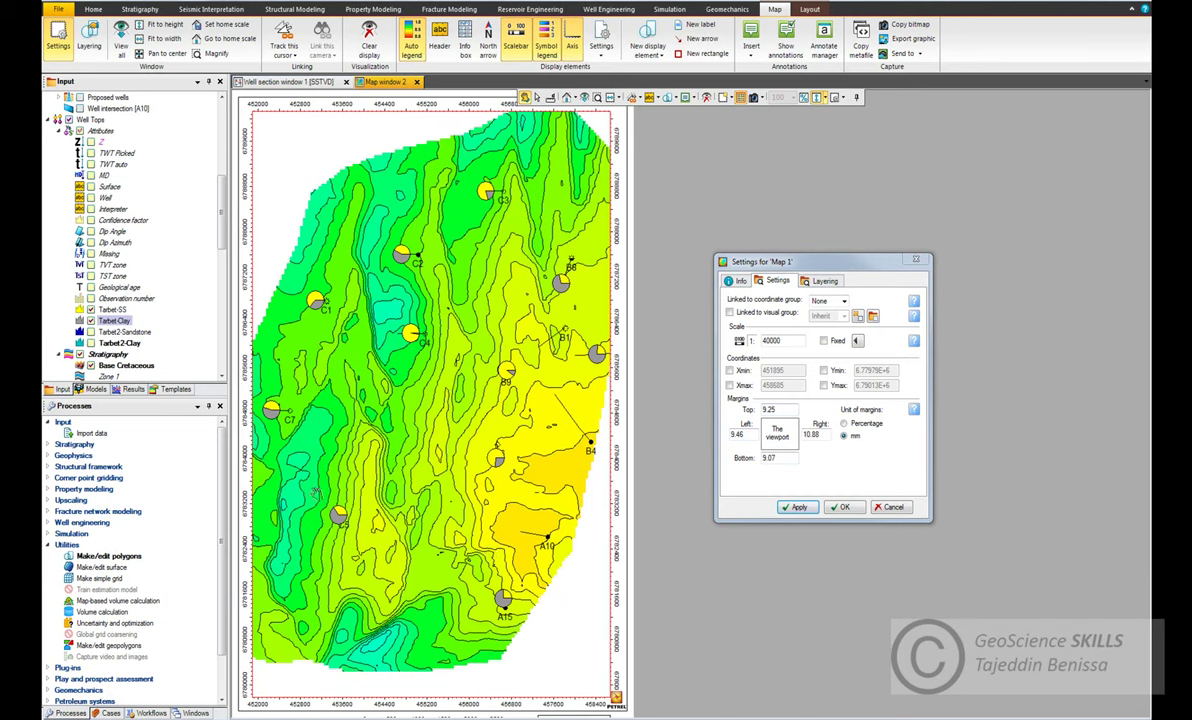
{"action": "scroll", "coordinate": [150, 204], "scroll_direction": "up", "scroll_amount": 2}
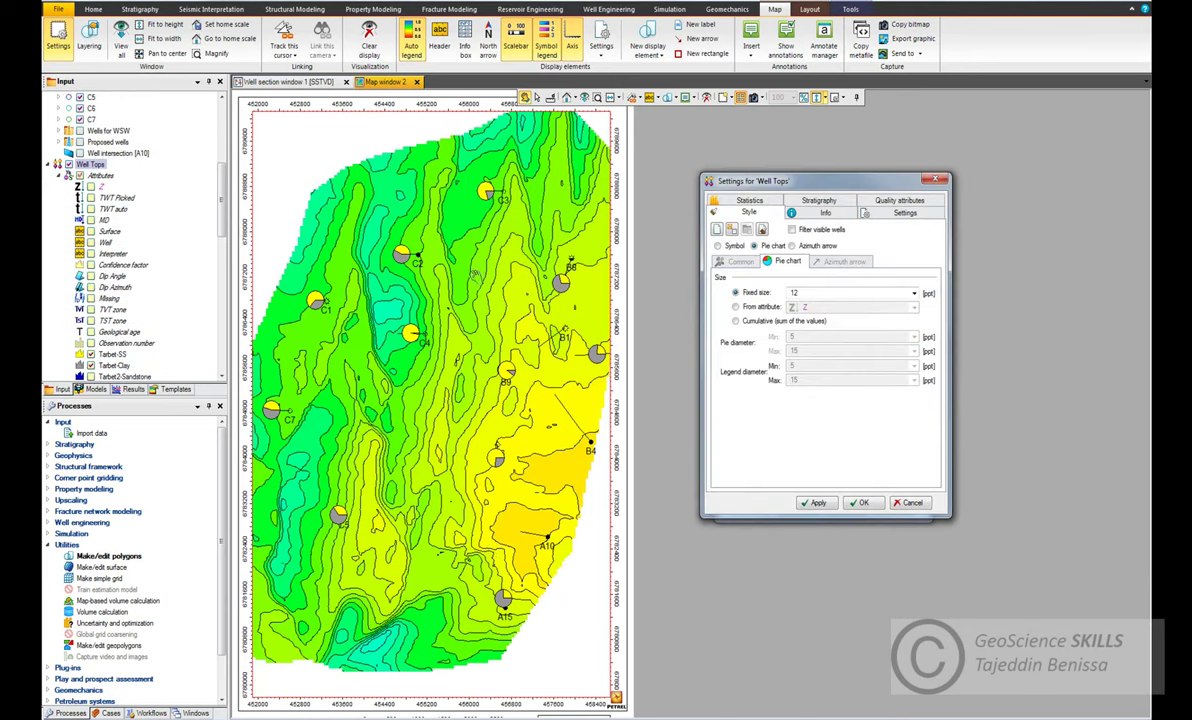
{"action": "left_click", "coordinate": [795, 293]}
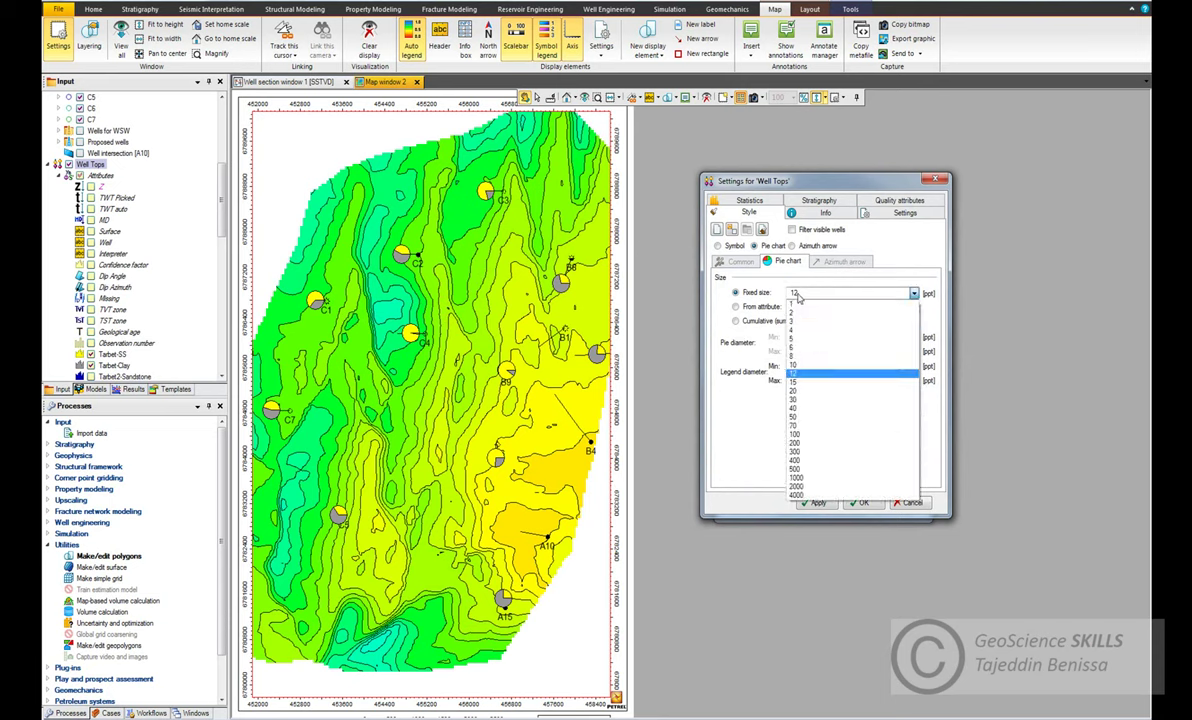
{"action": "left_click", "coordinate": [792, 384]}
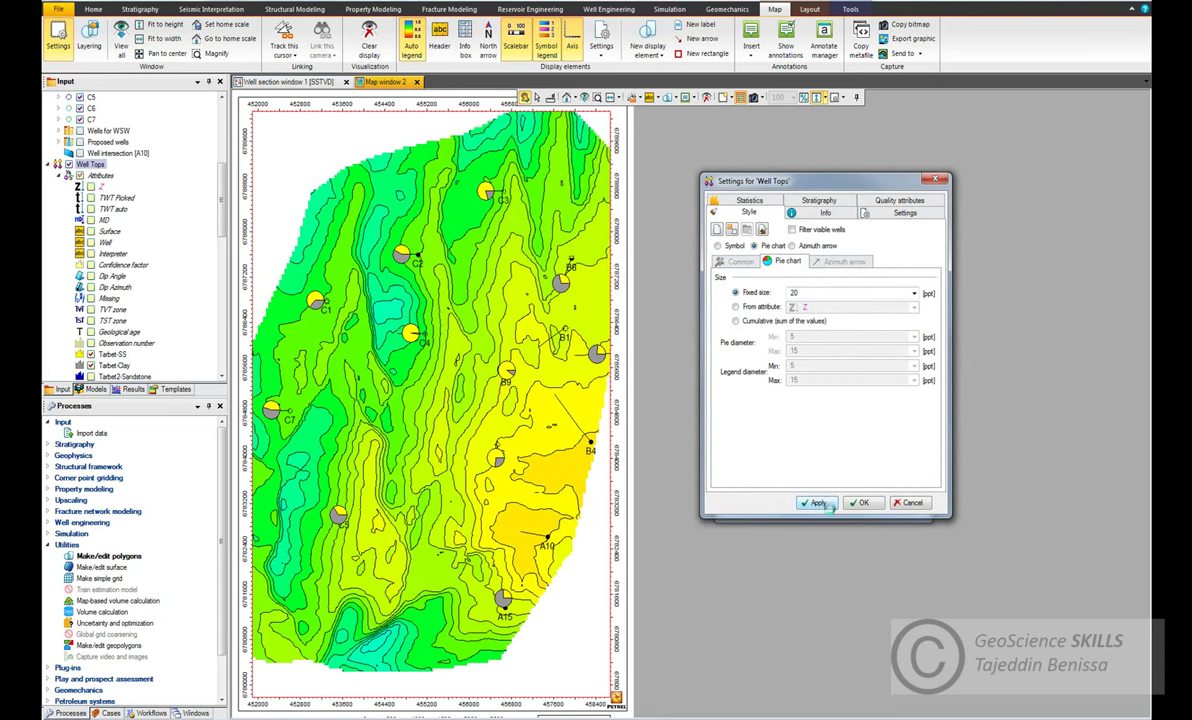
{"action": "left_click", "coordinate": [818, 503]}
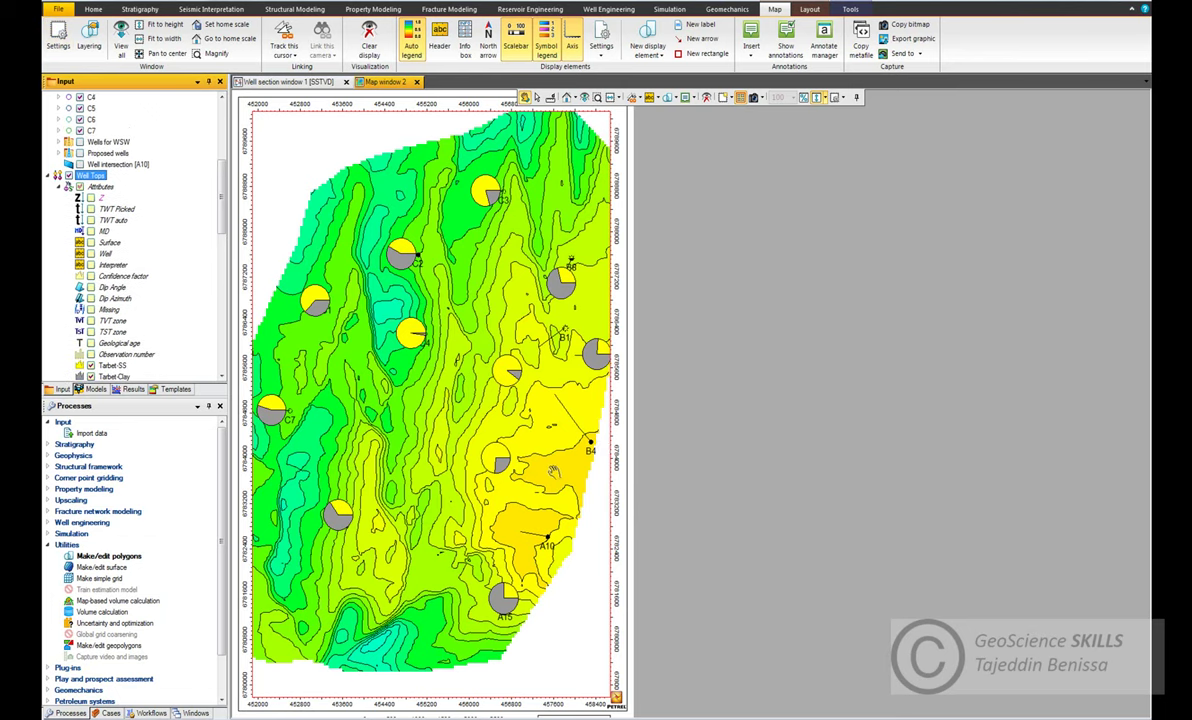
{"action": "scroll", "coordinate": [553, 472], "scroll_direction": "down", "scroll_amount": 2}
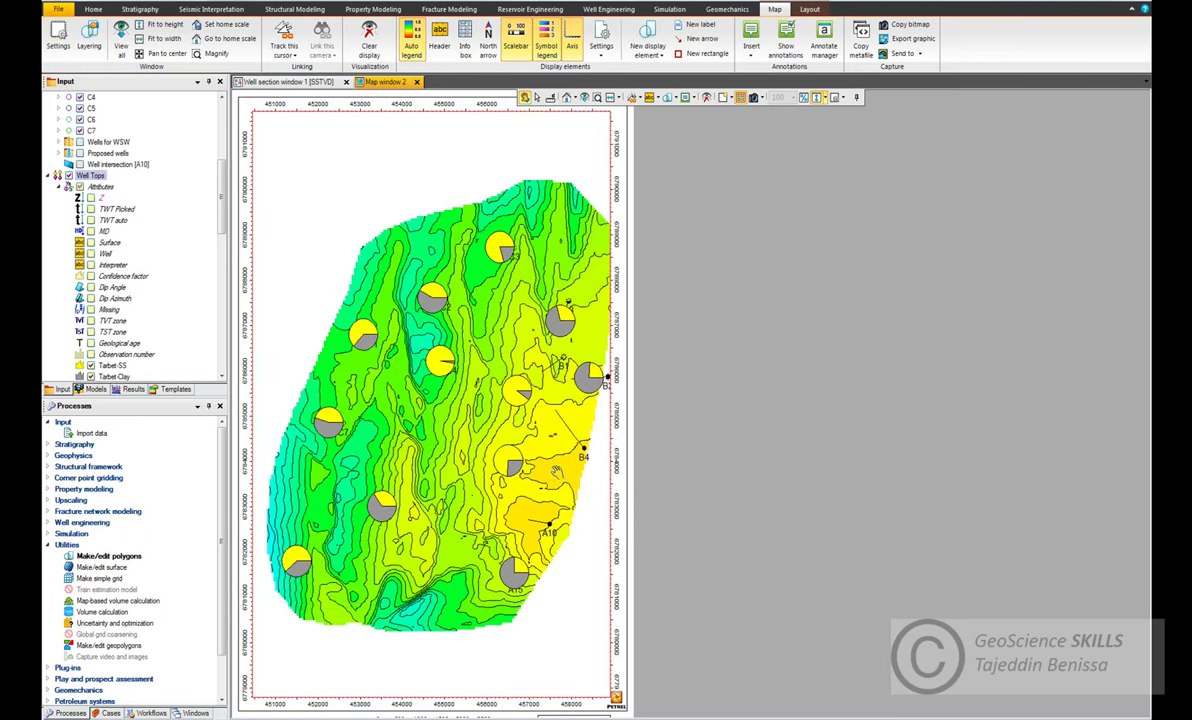
{"action": "left_click_drag", "start_coordinate": [546, 462], "coordinate": [537, 461]}
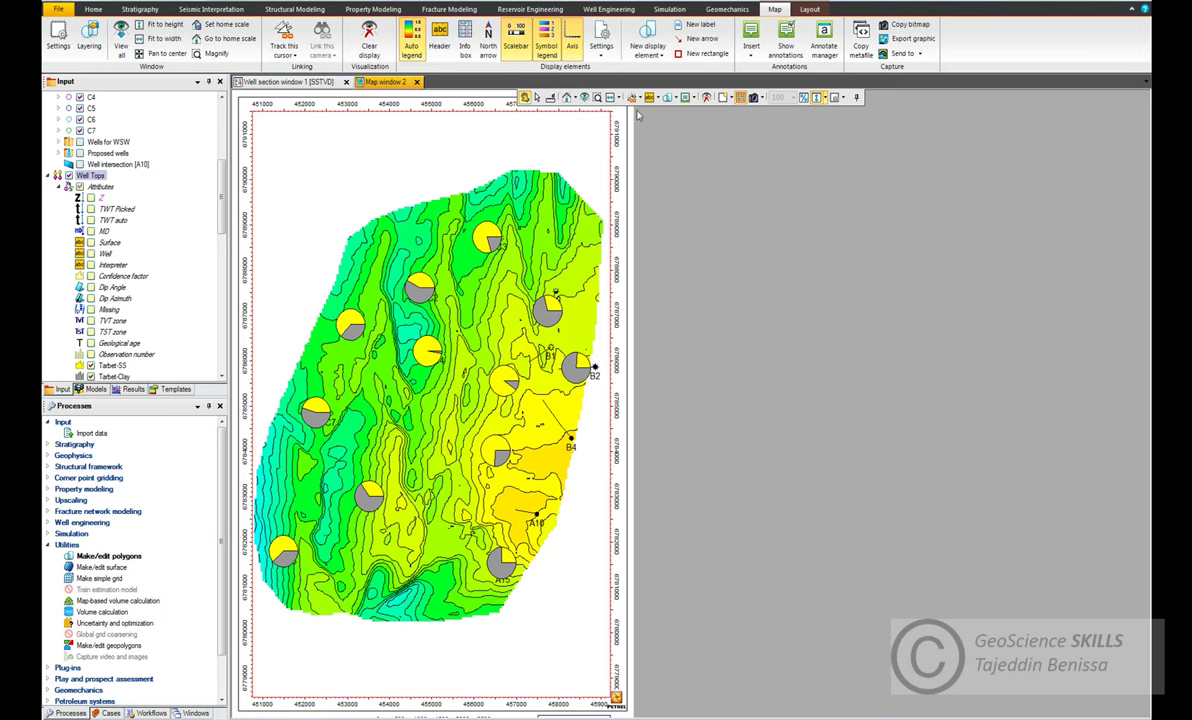
- Set the scale bar's offset to the corresponding viewport to -15.0 mm and apply it
{"action": "left_click", "coordinate": [601, 50]}
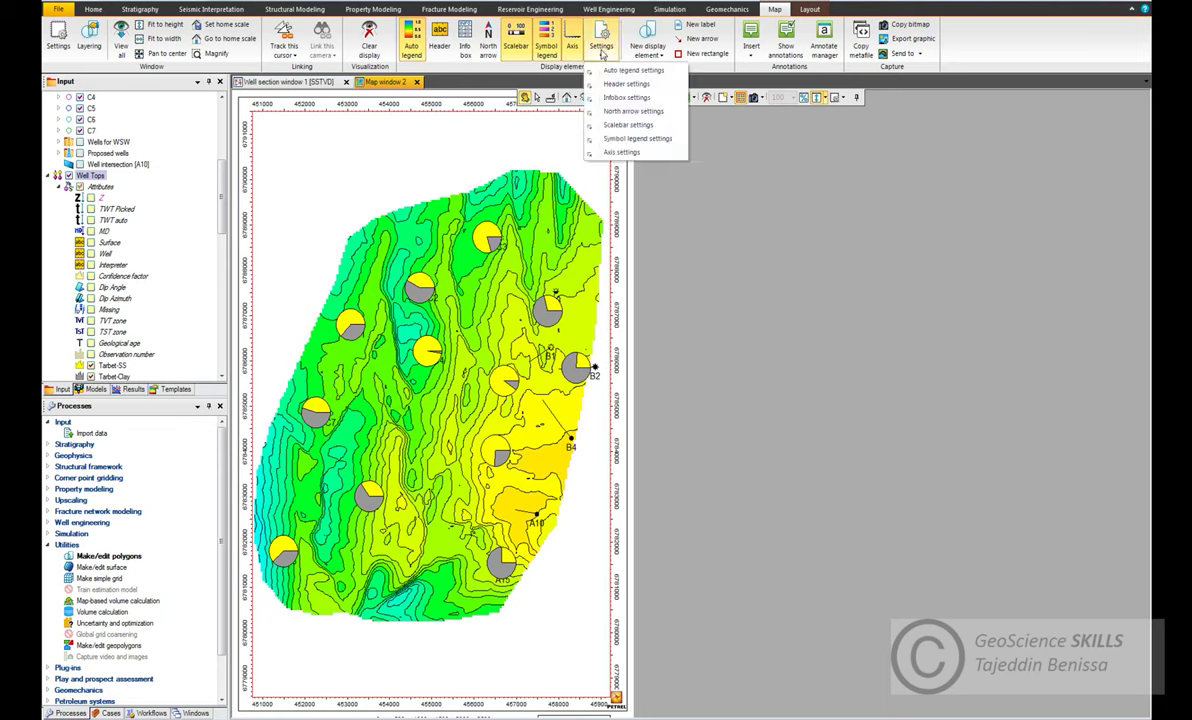
{"action": "left_click", "coordinate": [622, 125]}
{"action": "left_click_drag", "start_coordinate": [1132, 93], "coordinate": [757, 219]}
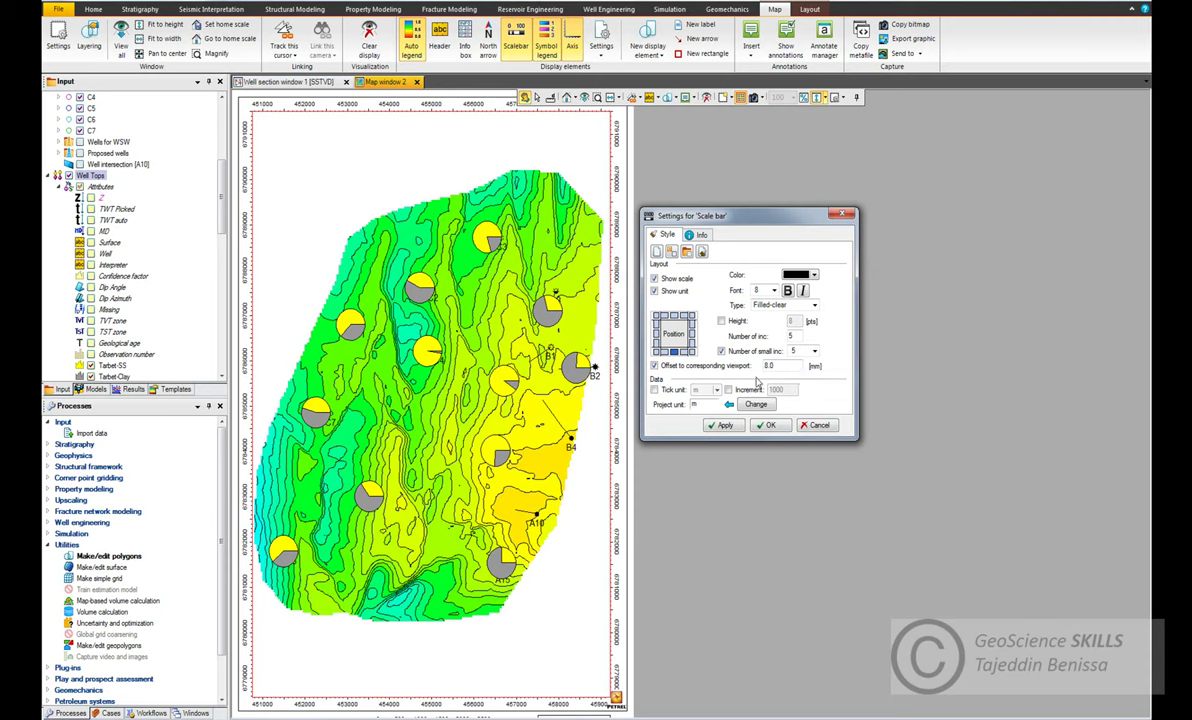
{"action": "left_click_drag", "start_coordinate": [779, 366], "coordinate": [754, 364]}
{"action": "left_click", "coordinate": [722, 425]}
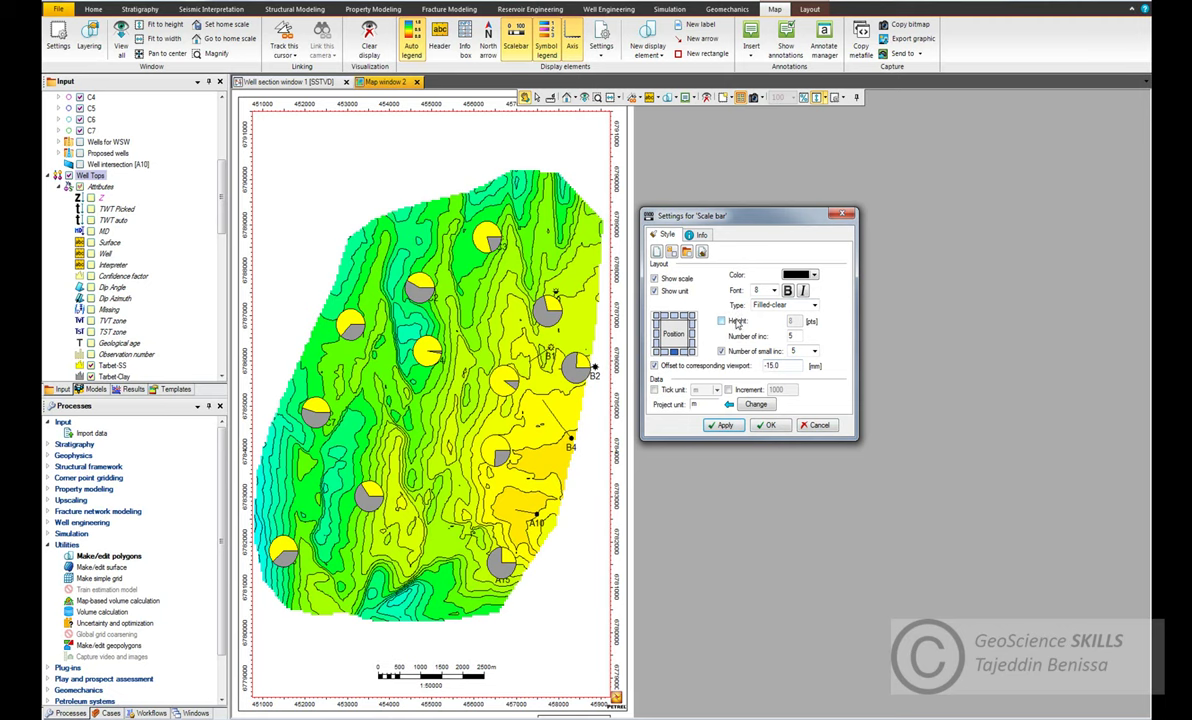
- Try the Simple and Clear-filled types on the scale bar, applying each one
{"action": "left_click", "coordinate": [786, 306]}
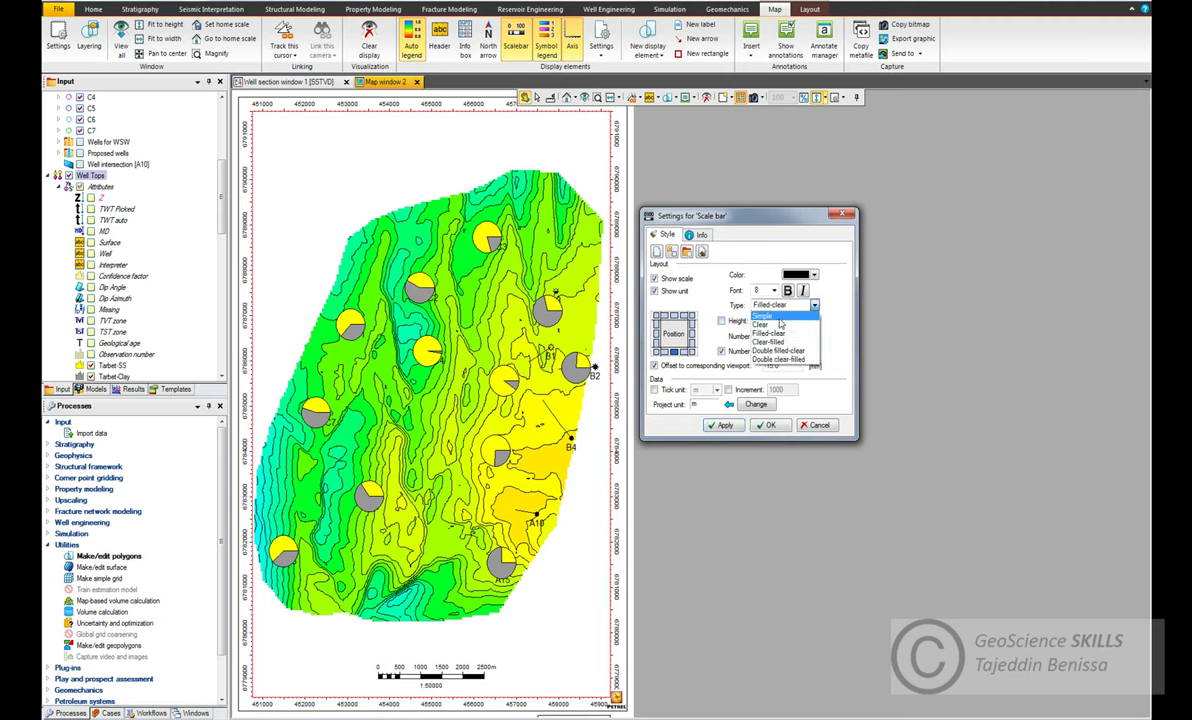
{"action": "left_click", "coordinate": [786, 316]}
{"action": "left_click", "coordinate": [725, 426]}
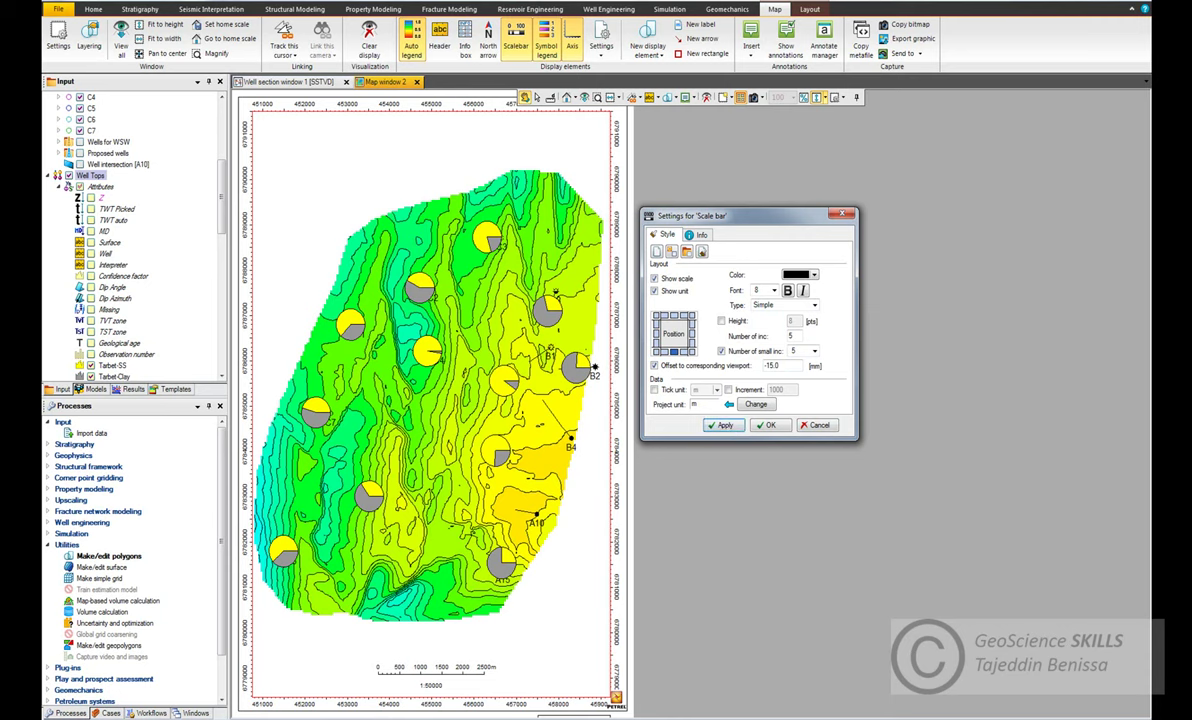
{"action": "left_click", "coordinate": [786, 305]}
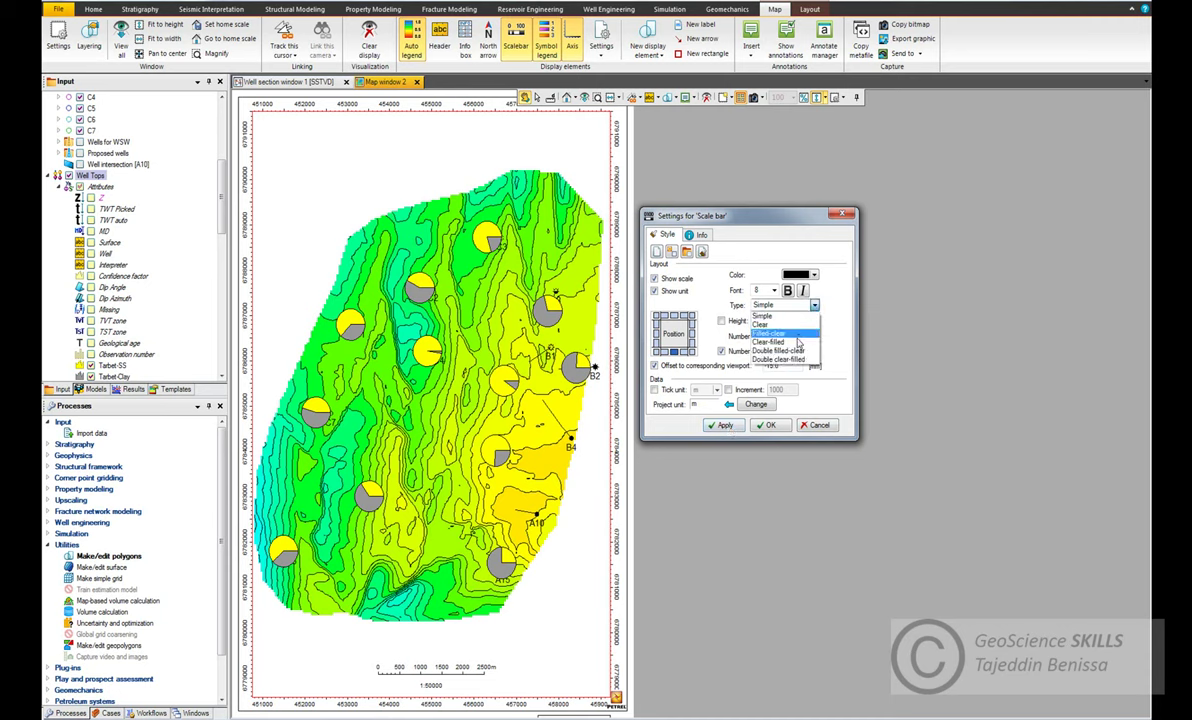
{"action": "left_click", "coordinate": [790, 336]}
{"action": "left_click", "coordinate": [725, 426]}
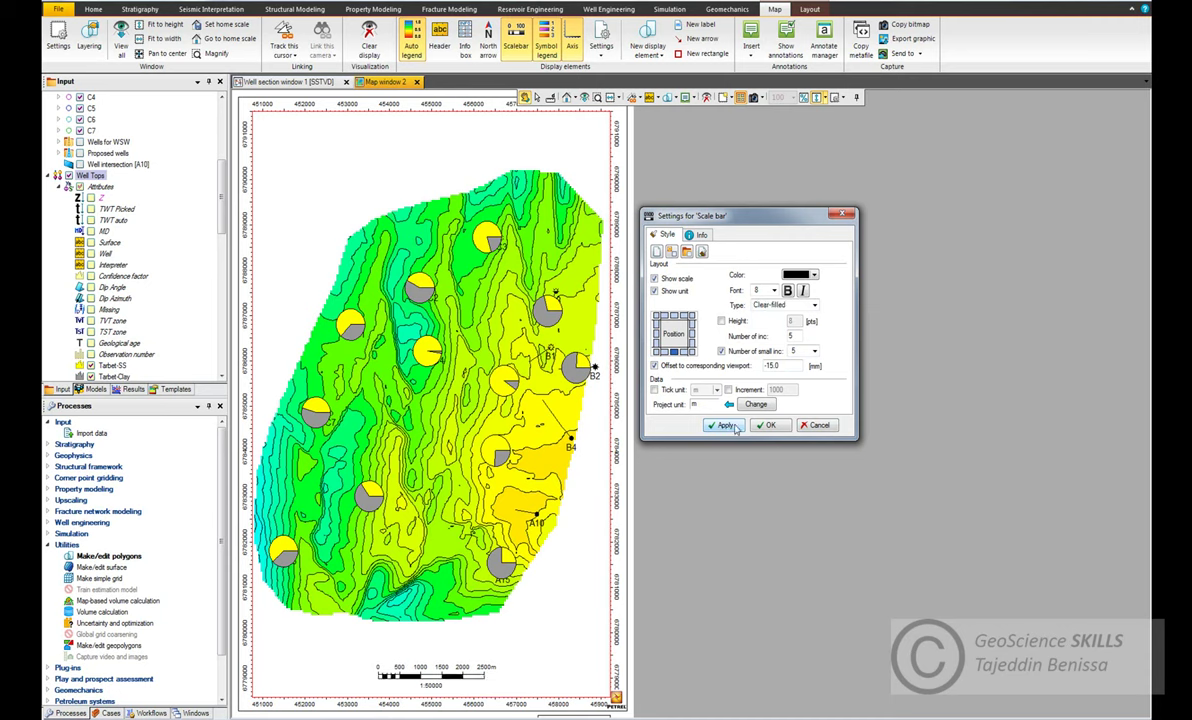
- Change the scale bar type to Double clear-filled and apply it
{"action": "left_click", "coordinate": [786, 305]}
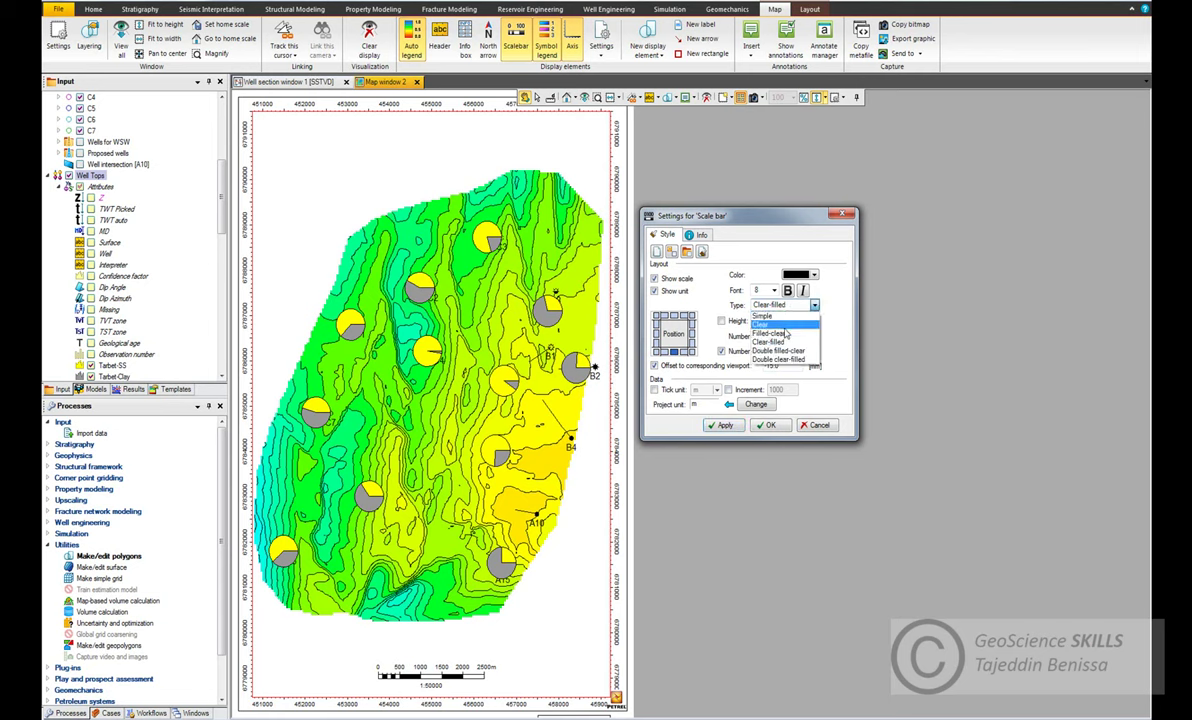
{"action": "left_click", "coordinate": [770, 359]}
{"action": "left_click", "coordinate": [725, 426]}
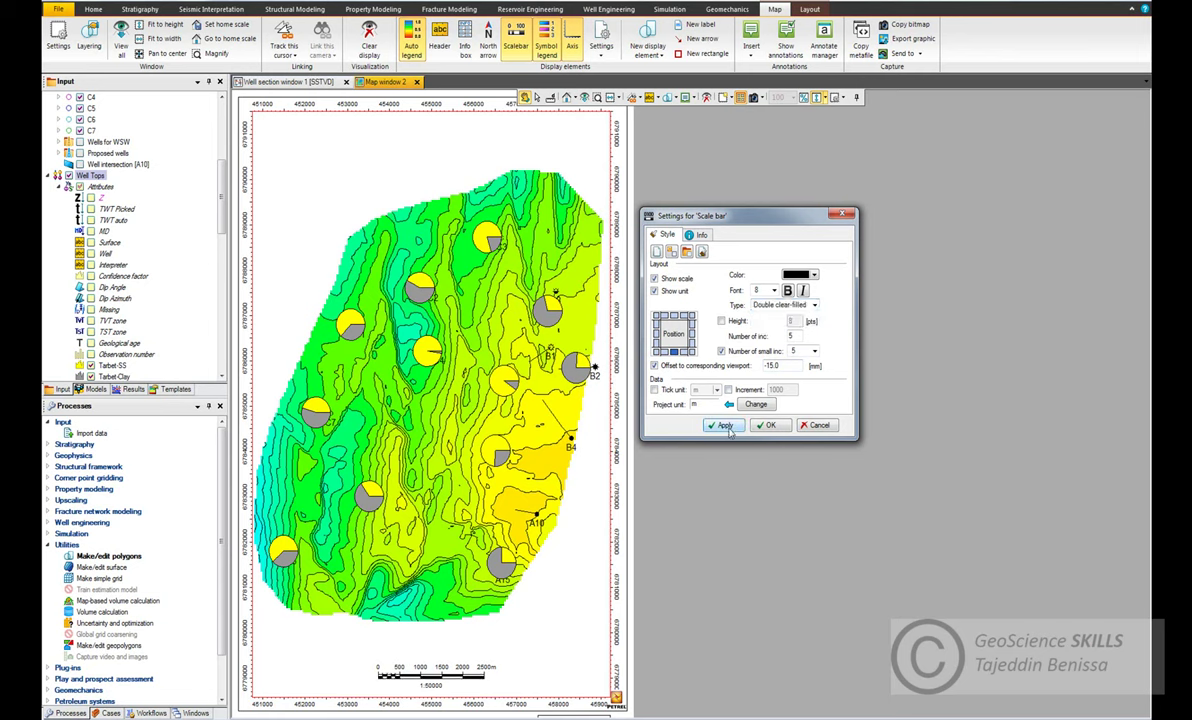
- Try the Filled-clear type on the scale bar and apply it
{"action": "left_click", "coordinate": [814, 307]}
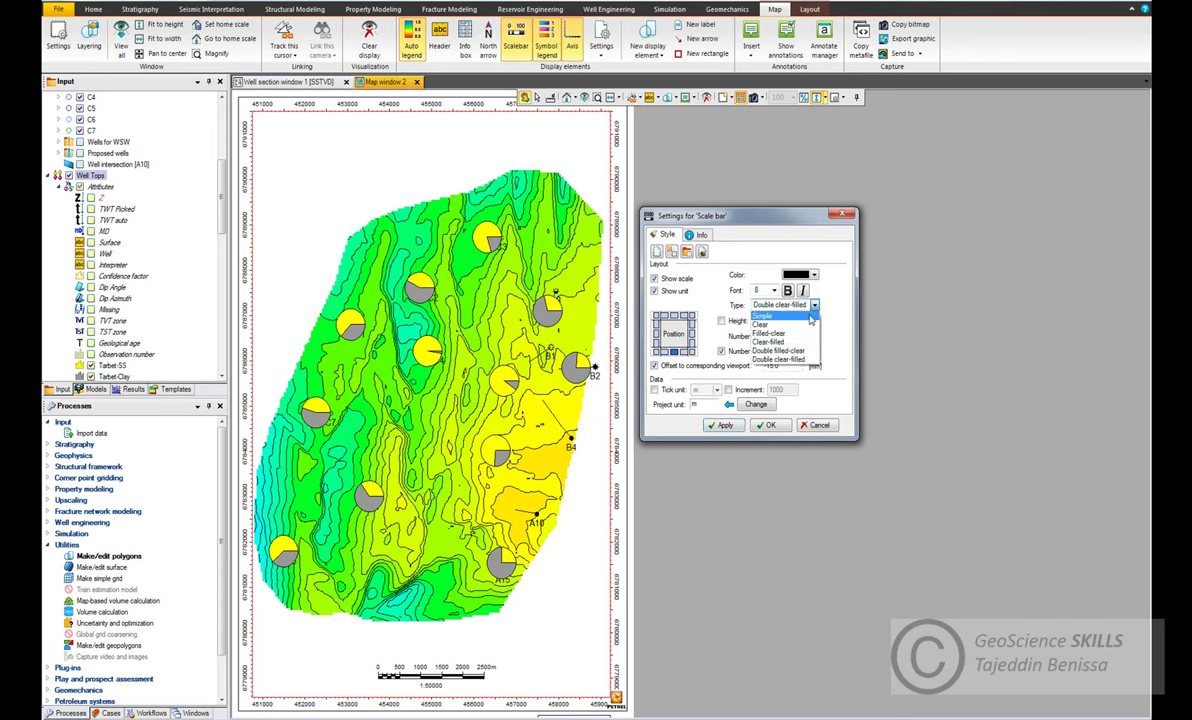
{"action": "left_click", "coordinate": [789, 339]}
{"action": "left_click", "coordinate": [724, 426]}
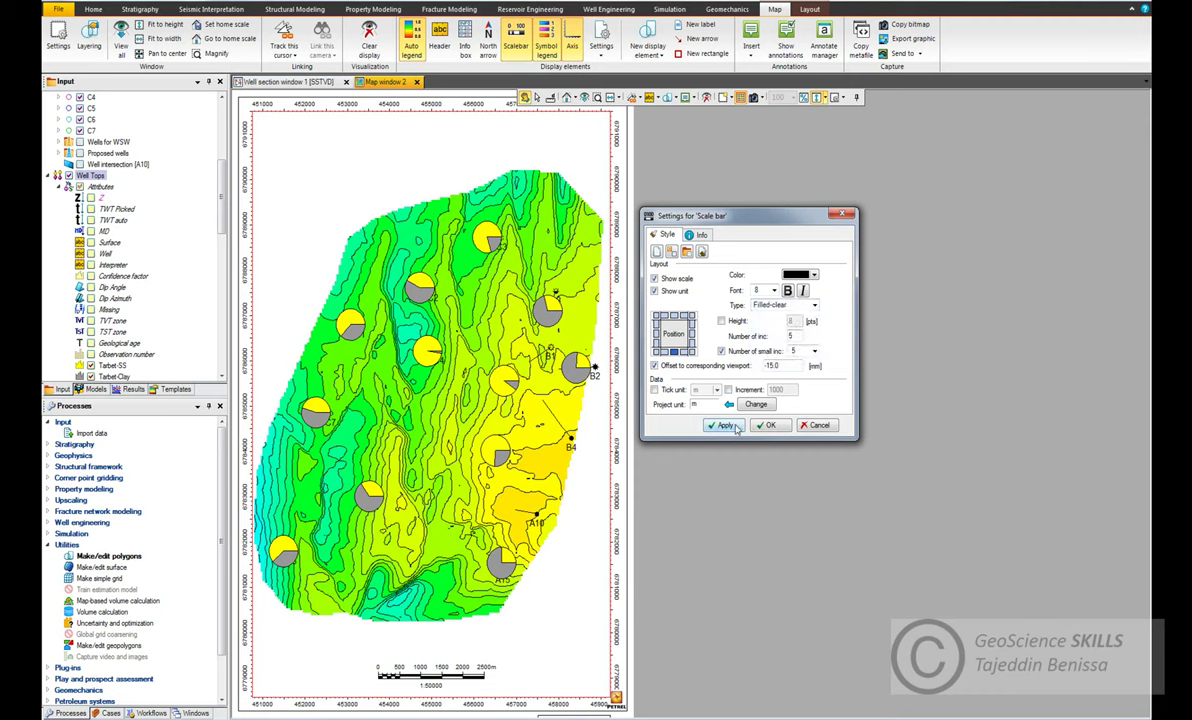
- Change the scale bar type to Clear-filled and apply it
{"action": "left_click", "coordinate": [814, 307]}
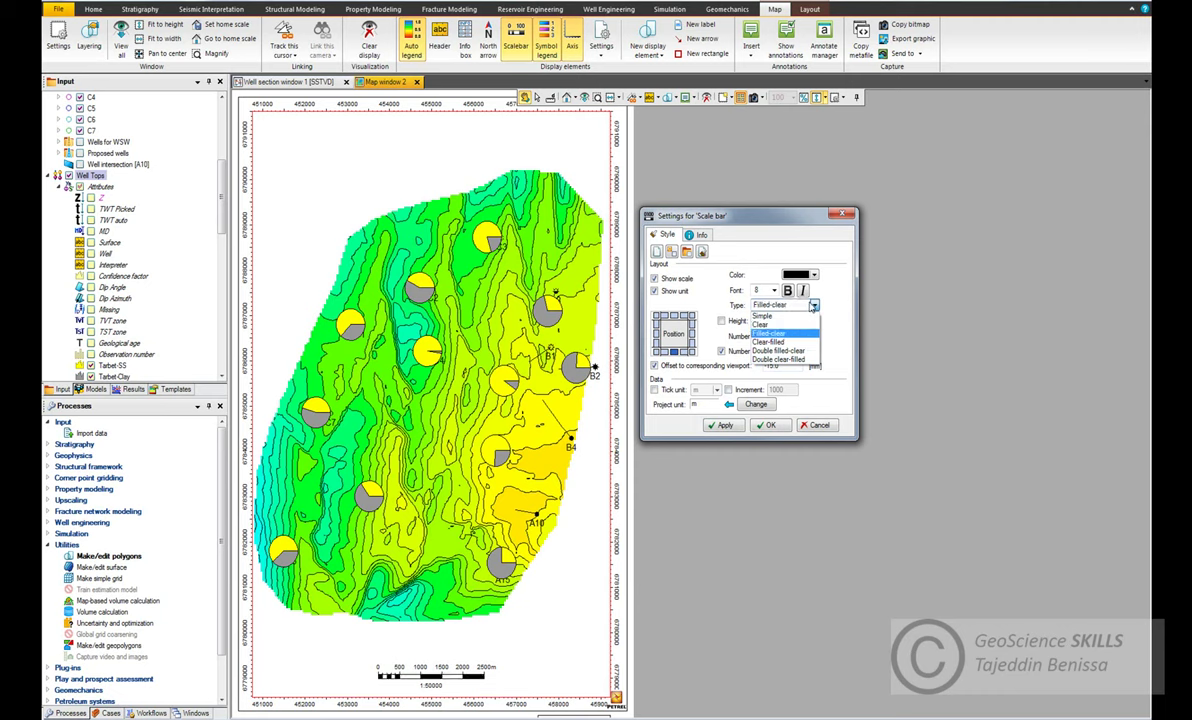
{"action": "left_click", "coordinate": [768, 342]}
{"action": "left_click", "coordinate": [730, 427]}
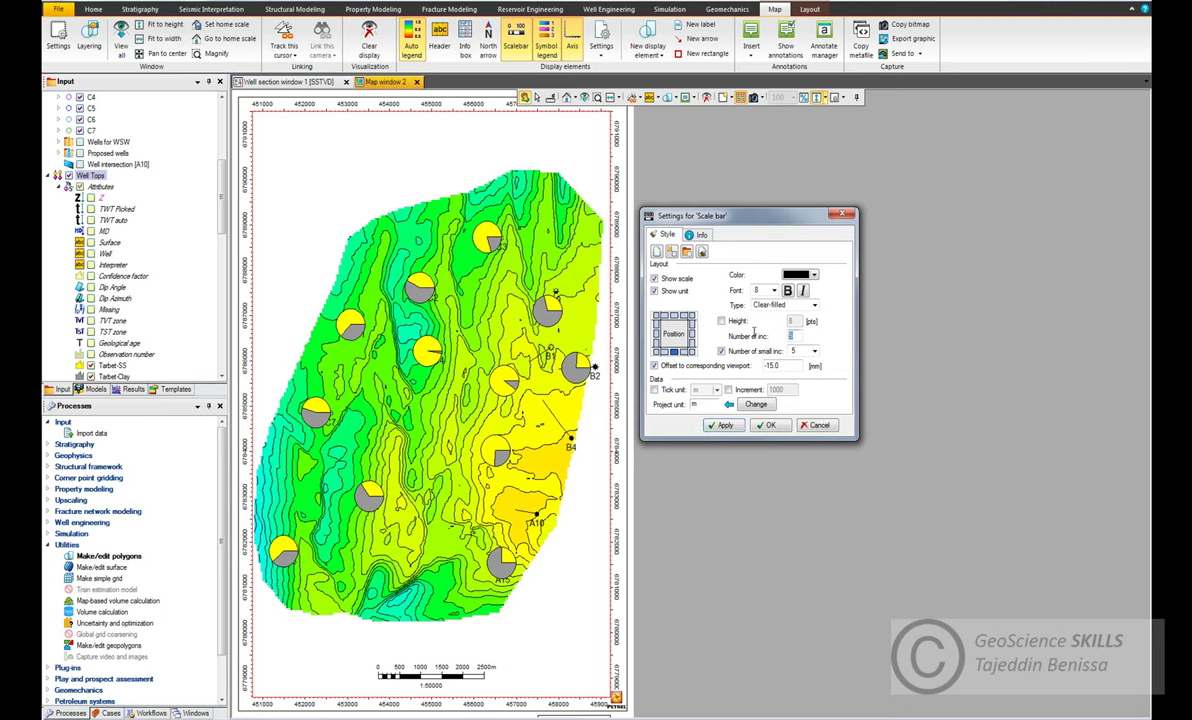
- Try 3 increments on the scale bar, set it to 6 increments with 5 small increments, and accept the settings
{"action": "left_click", "coordinate": [726, 428]}
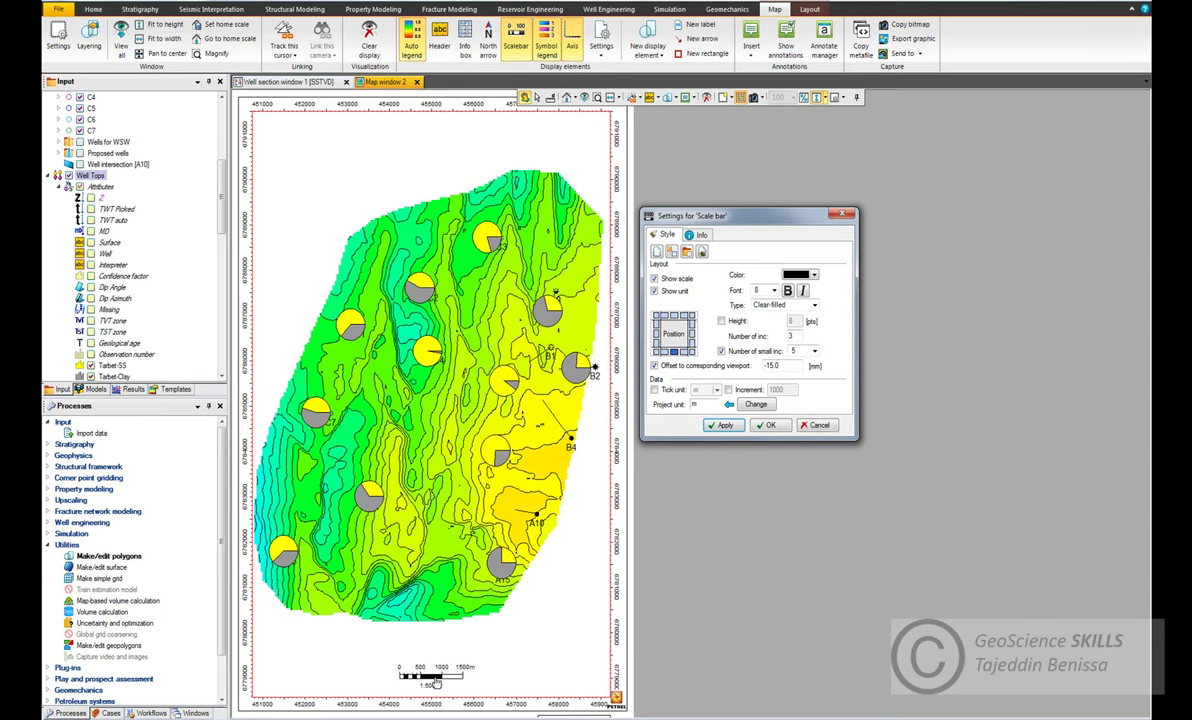
{"action": "double_click", "coordinate": [792, 336]}
{"action": "type", "text": "6"}
{"action": "left_click", "coordinate": [720, 425]}
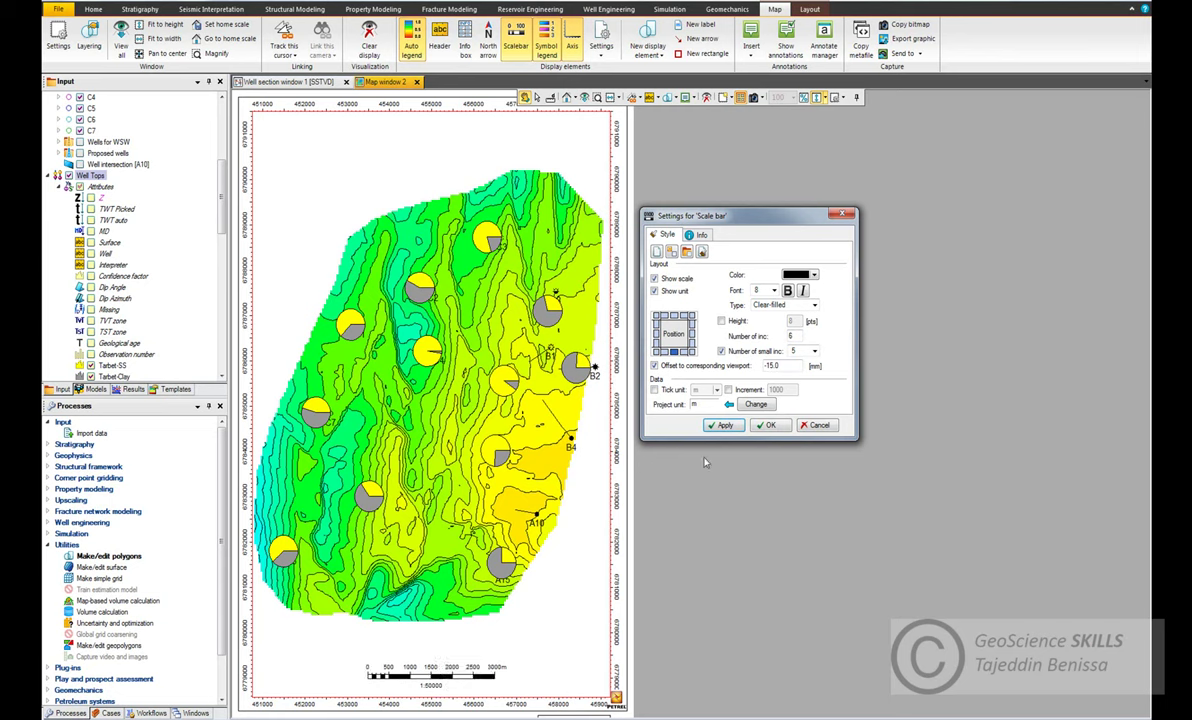
{"action": "left_click", "coordinate": [794, 350]}
{"action": "type", "text": "5"}
{"action": "left_click", "coordinate": [768, 425]}
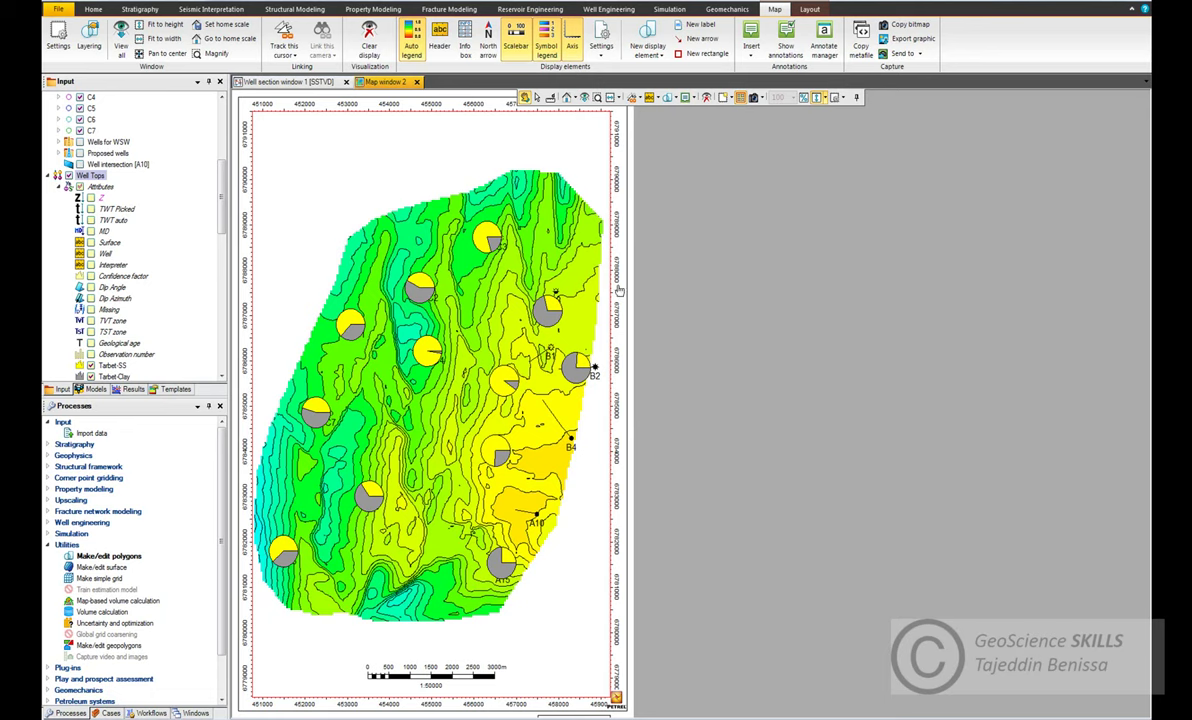
- Set the symbol legend's offset to the corresponding viewport to -27.0 mm and apply it
{"action": "left_click", "coordinate": [601, 47]}
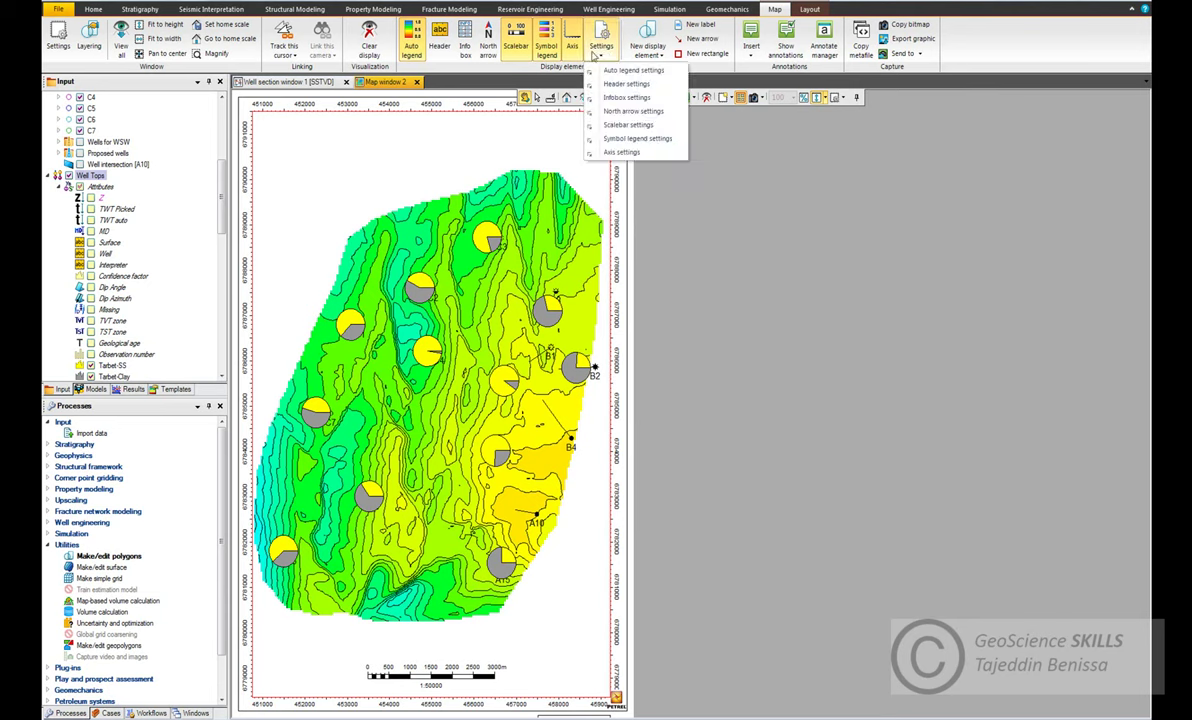
{"action": "left_click", "coordinate": [577, 137]}
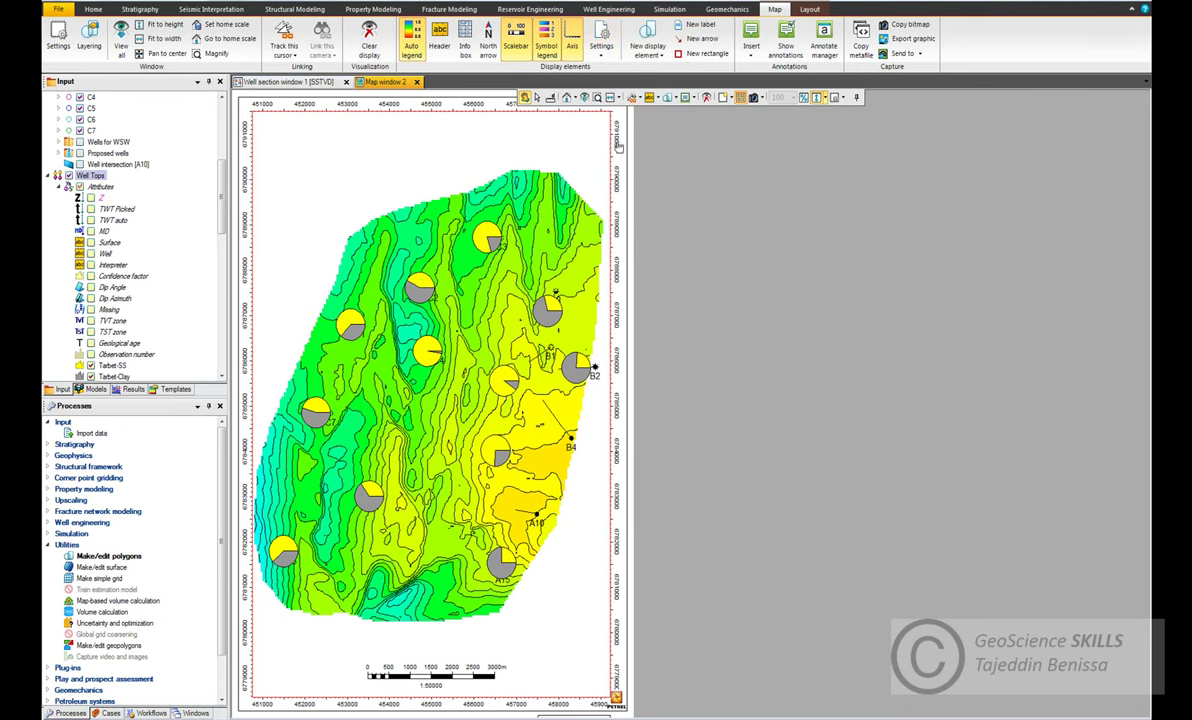
{"action": "left_click_drag", "start_coordinate": [724, 227], "coordinate": [742, 182]}
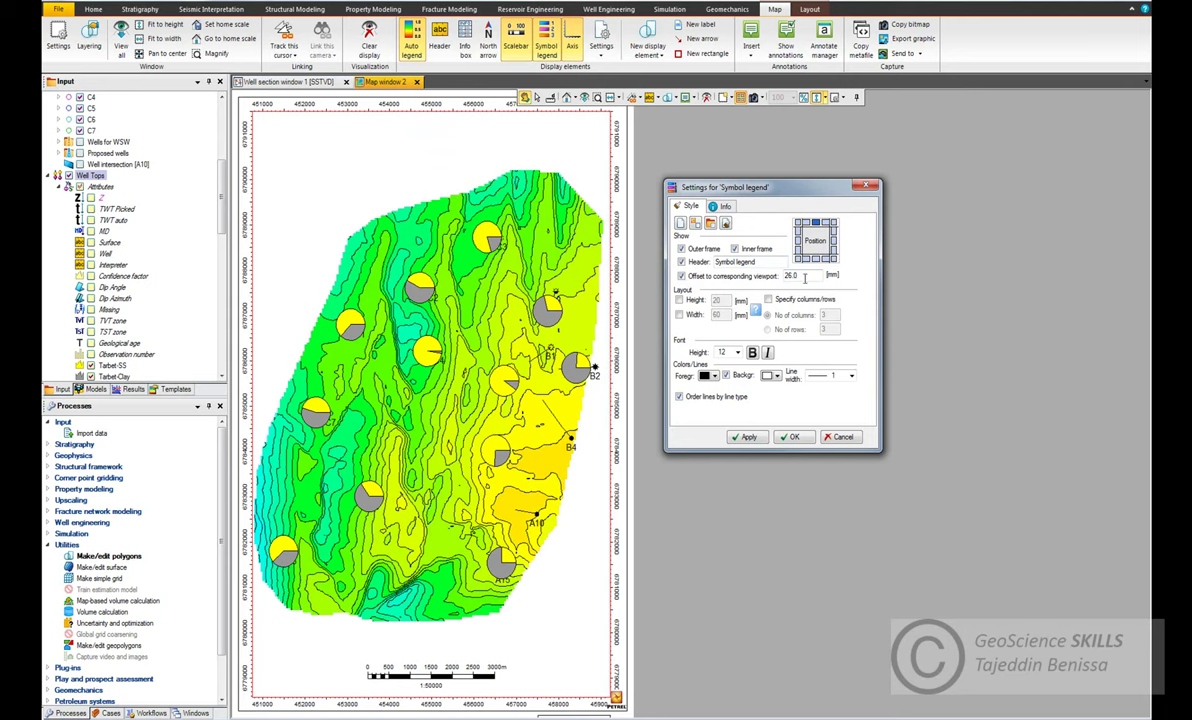
{"action": "left_click", "coordinate": [814, 232]}
{"action": "left_click", "coordinate": [746, 437]}
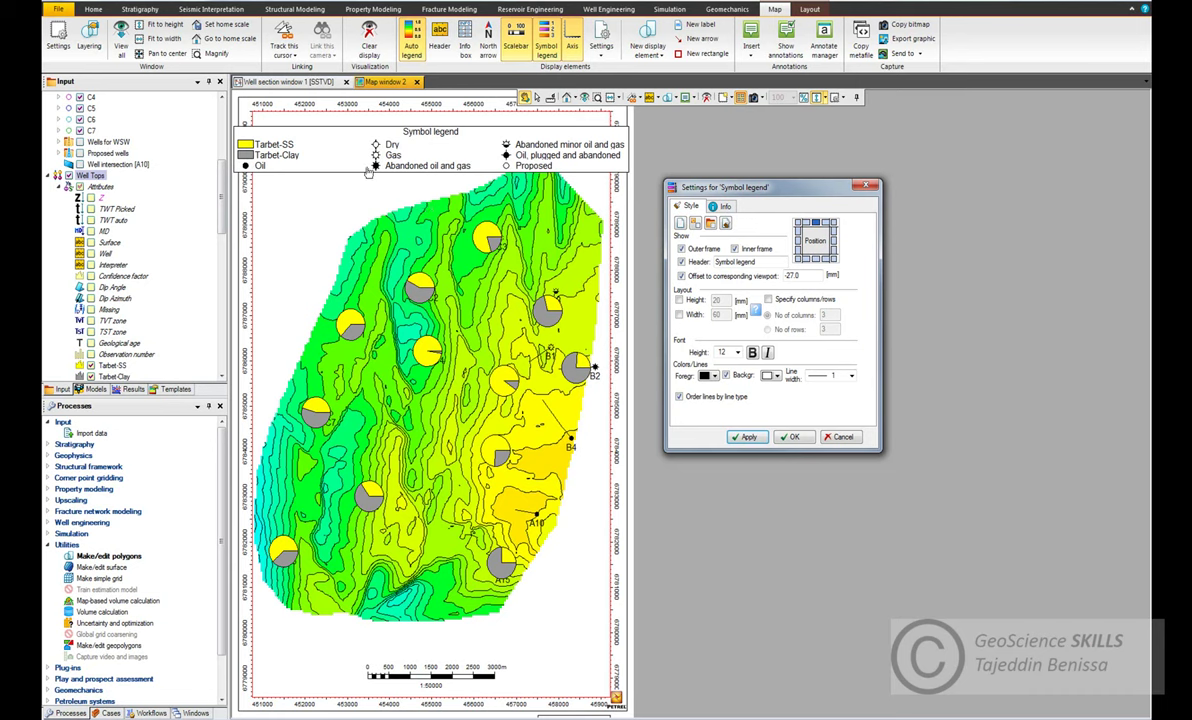
- Enable a fixed width for the symbol legend, trying 30 and 40 mm before applying 50 mm
{"action": "left_click", "coordinate": [680, 315]}
{"action": "double_click", "coordinate": [720, 315]}
{"action": "type", "text": "30"}
{"action": "left_click", "coordinate": [748, 437]}
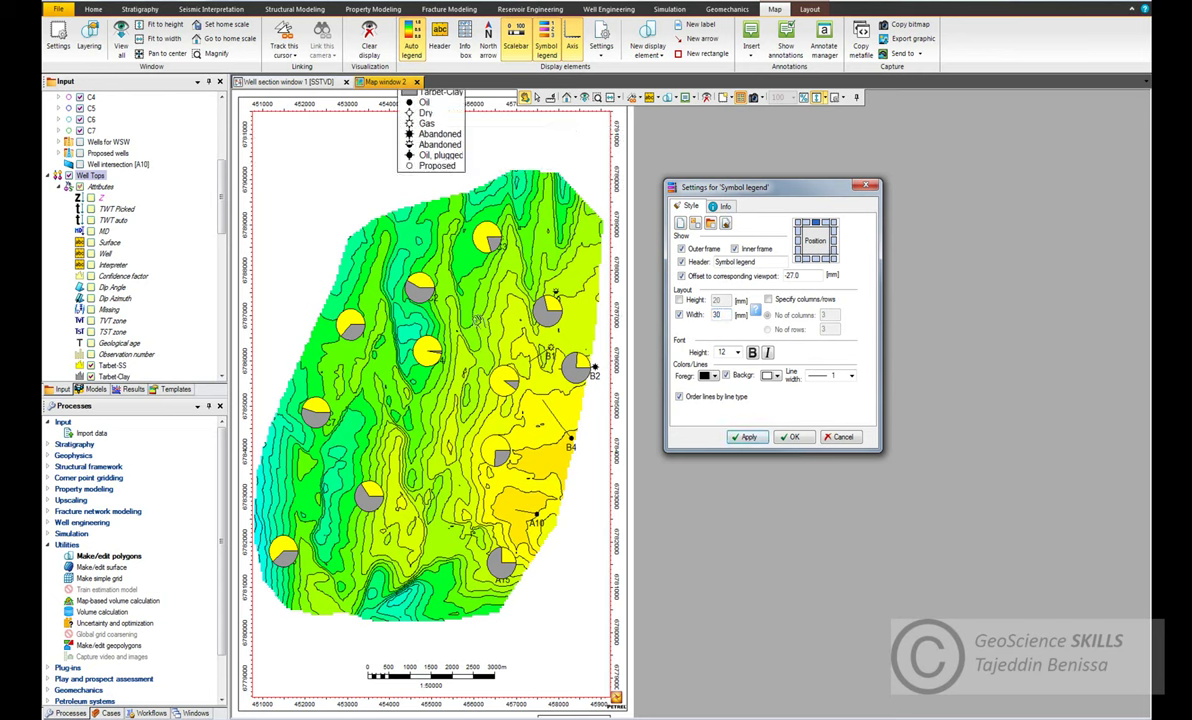
{"action": "left_click", "coordinate": [422, 131]}
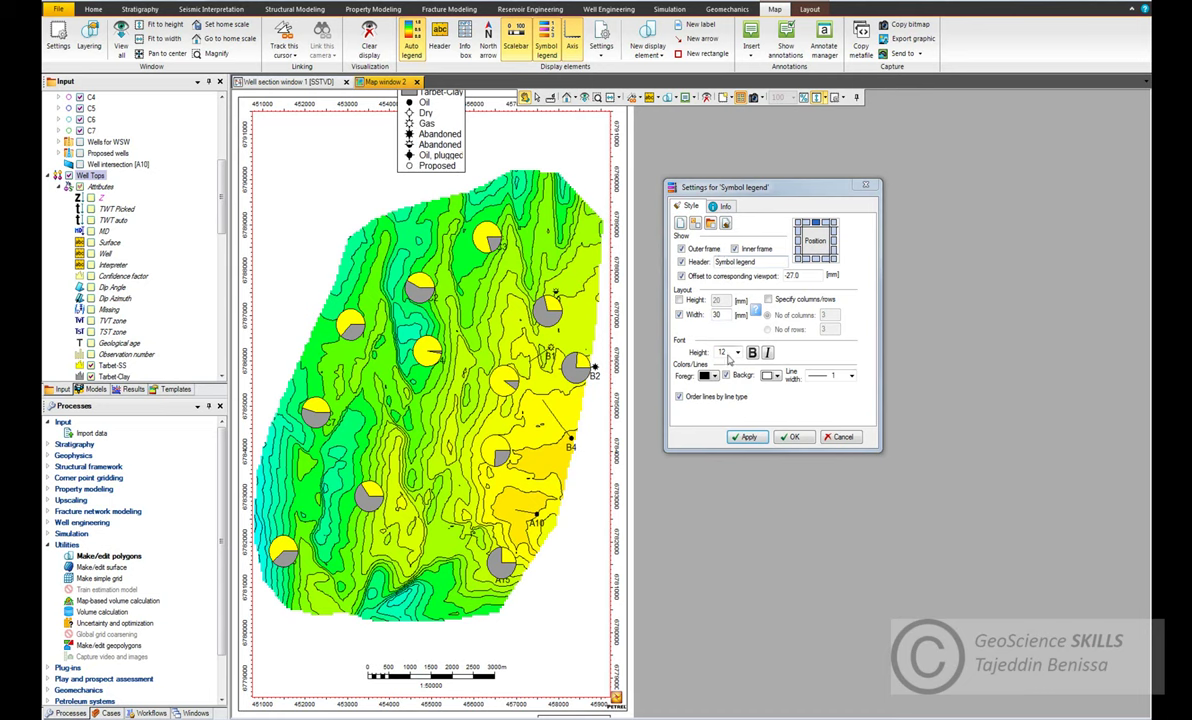
{"action": "left_click", "coordinate": [670, 311]}
{"action": "type", "text": "40"}
{"action": "left_click", "coordinate": [749, 438]}
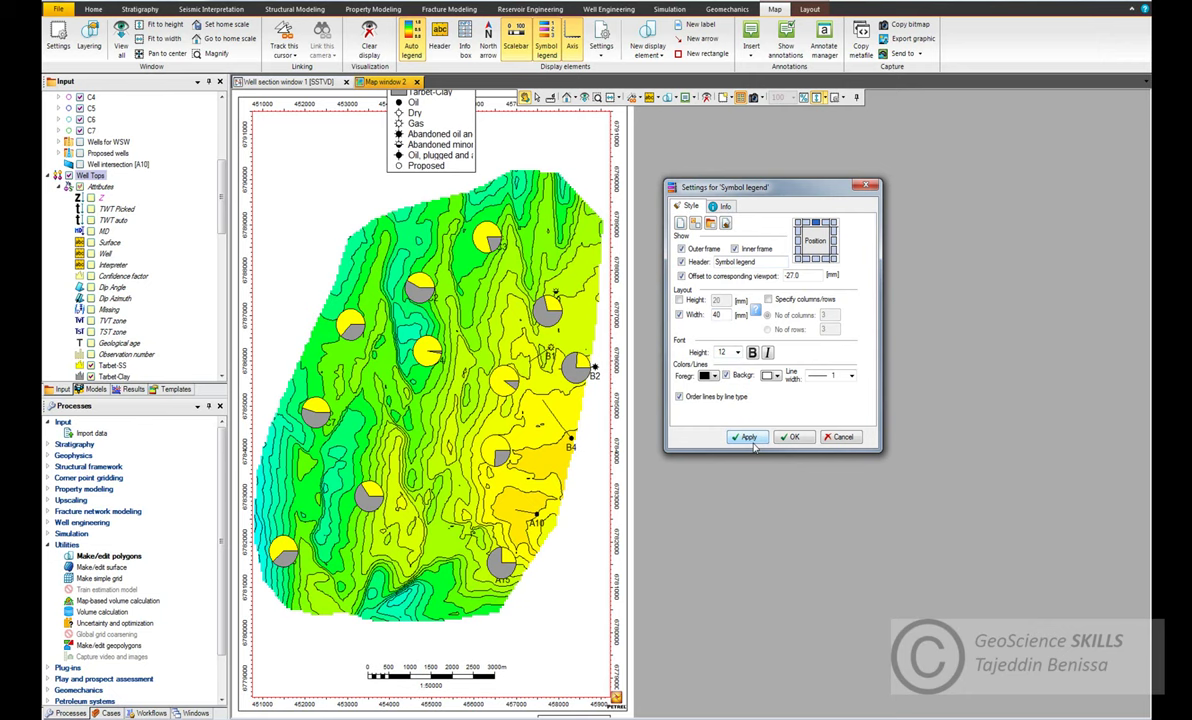
{"action": "double_click", "coordinate": [718, 315]}
{"action": "left_click", "coordinate": [749, 438]}
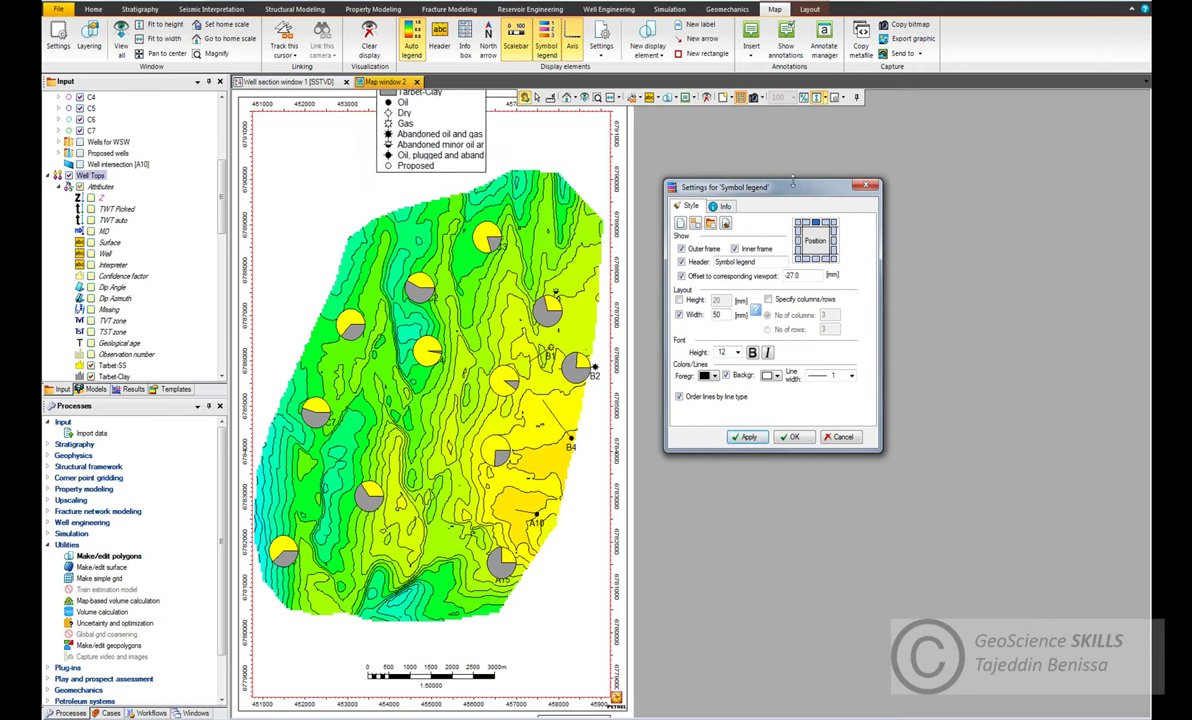
- Position the symbol legend at the map's upper-left and set its viewport offset to -48.0 mm
{"action": "left_click", "coordinate": [749, 438]}
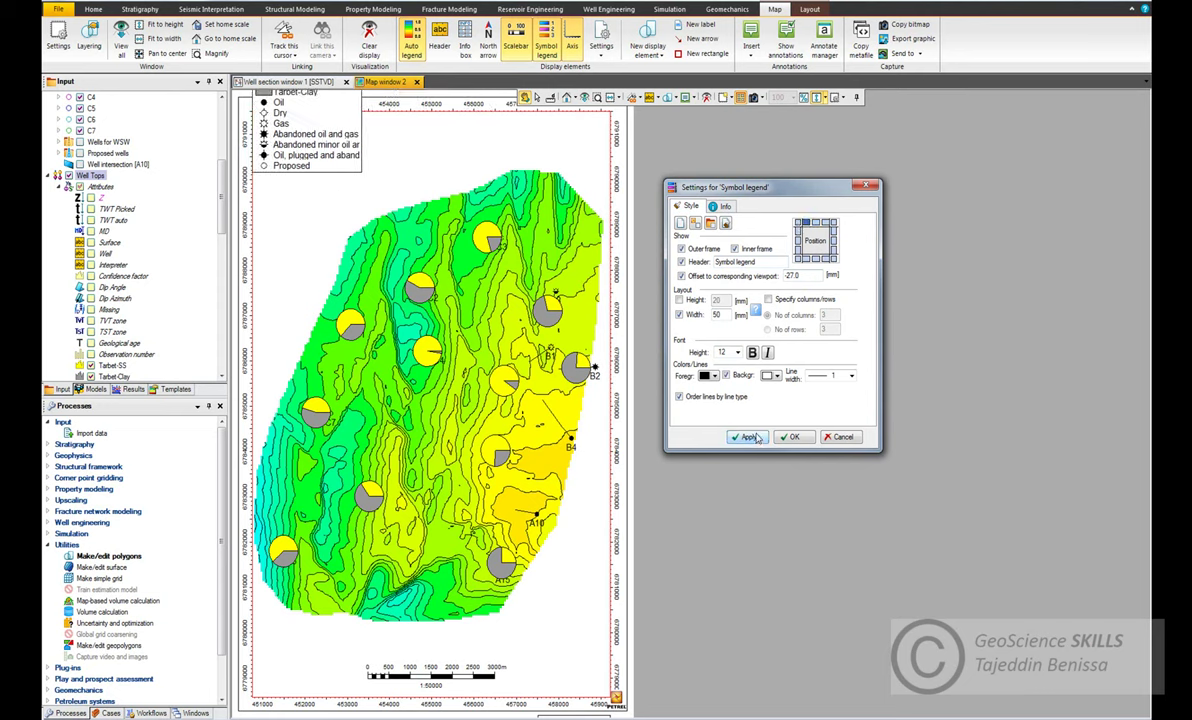
{"action": "left_click", "coordinate": [757, 437]}
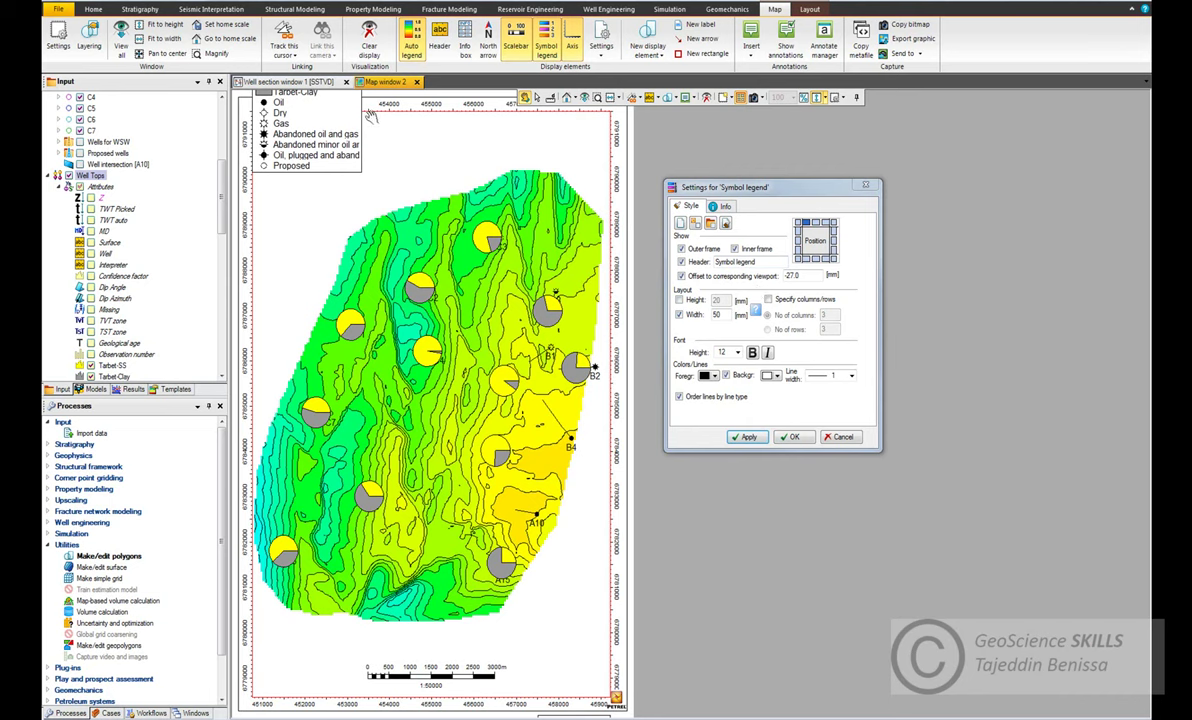
{"action": "double_click", "coordinate": [809, 279]}
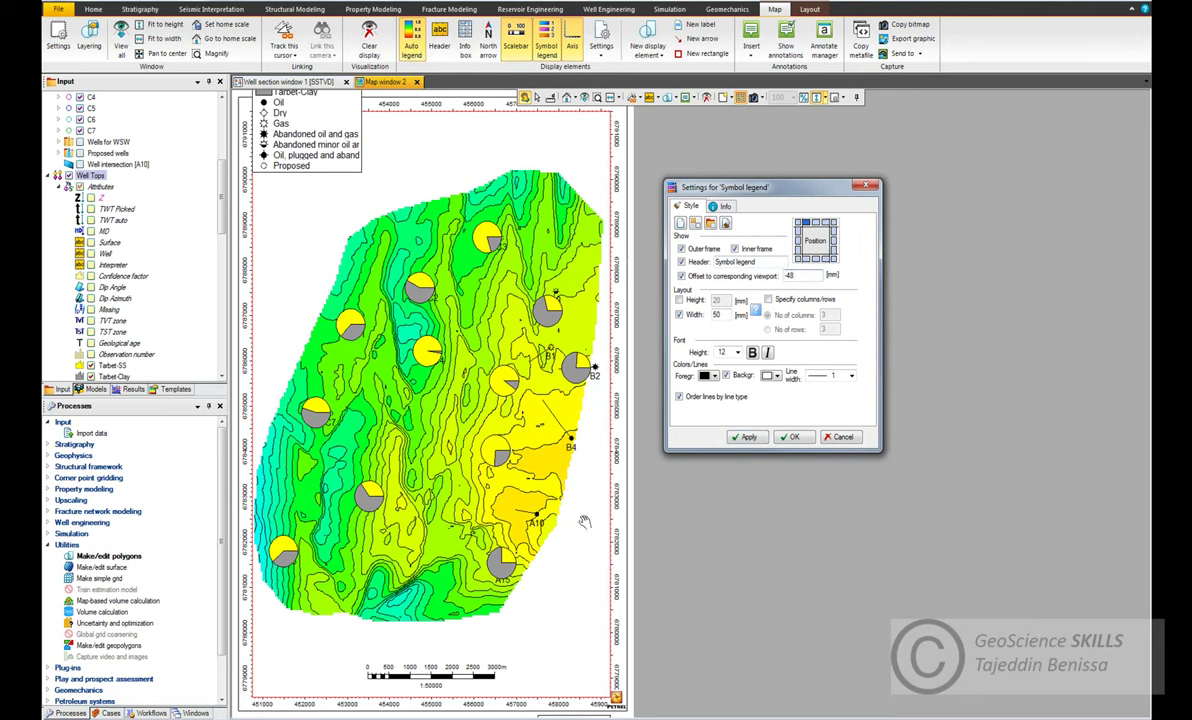
{"action": "left_click", "coordinate": [750, 438]}
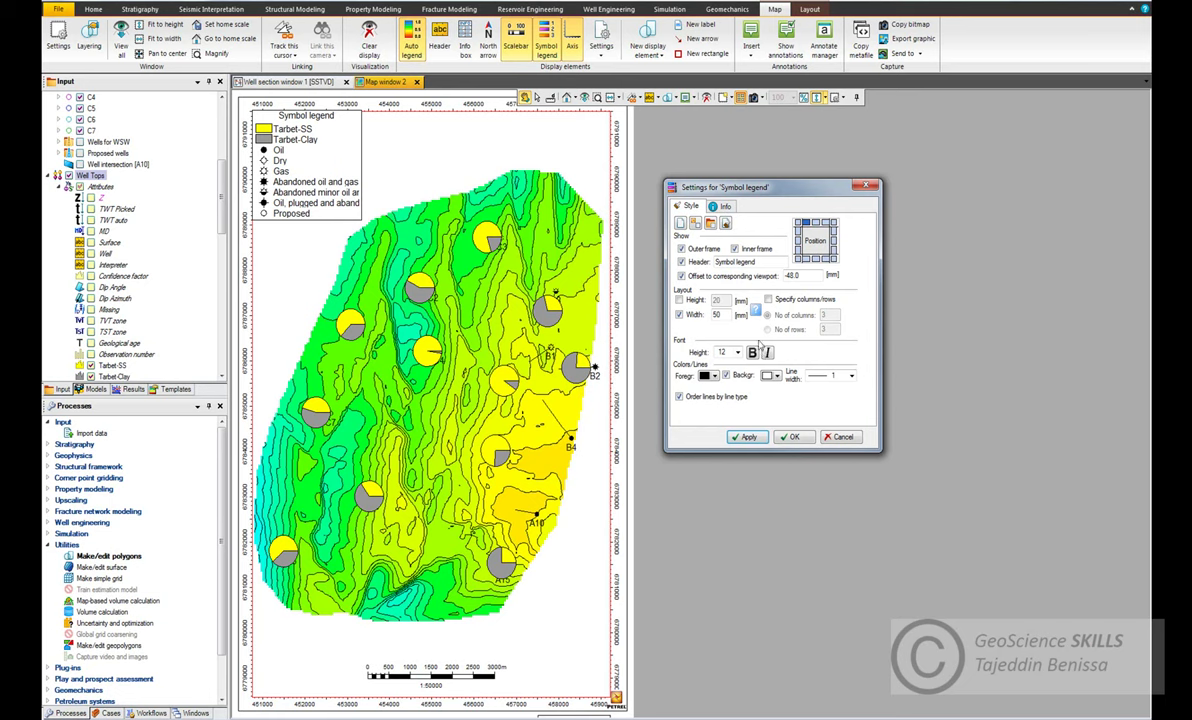
- Try bold text in the symbol legend, return it to regular and accept the settings
{"action": "left_click", "coordinate": [740, 437]}
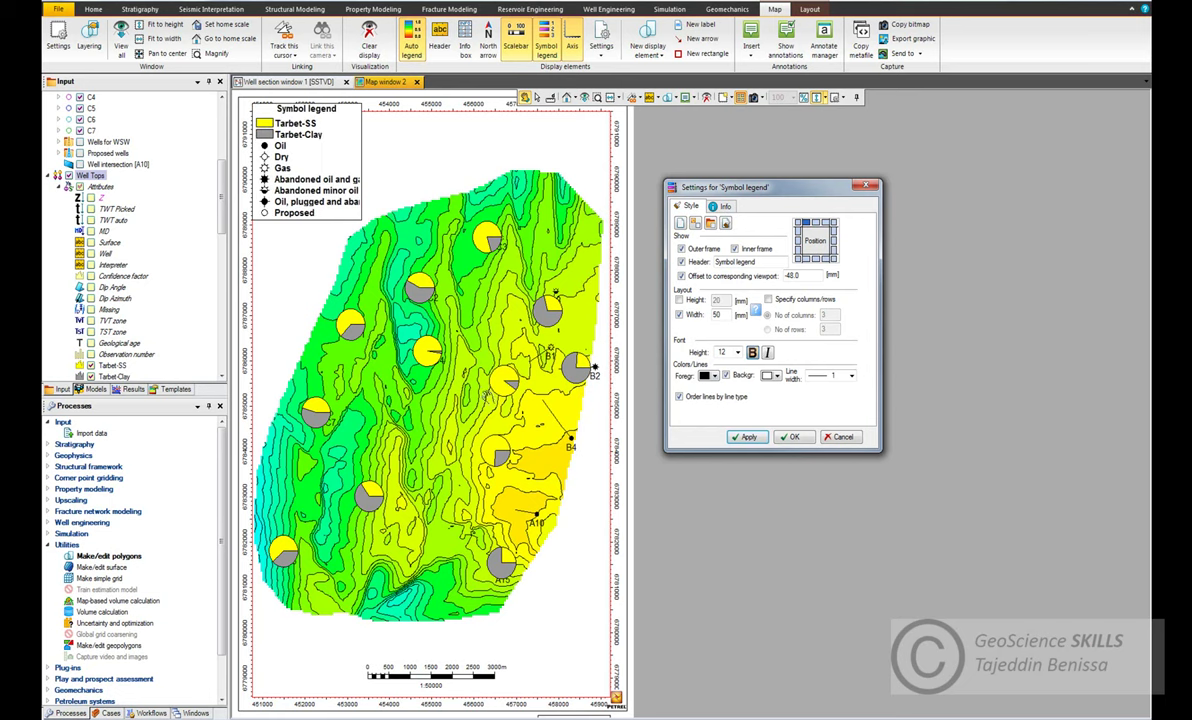
{"action": "left_click", "coordinate": [752, 353]}
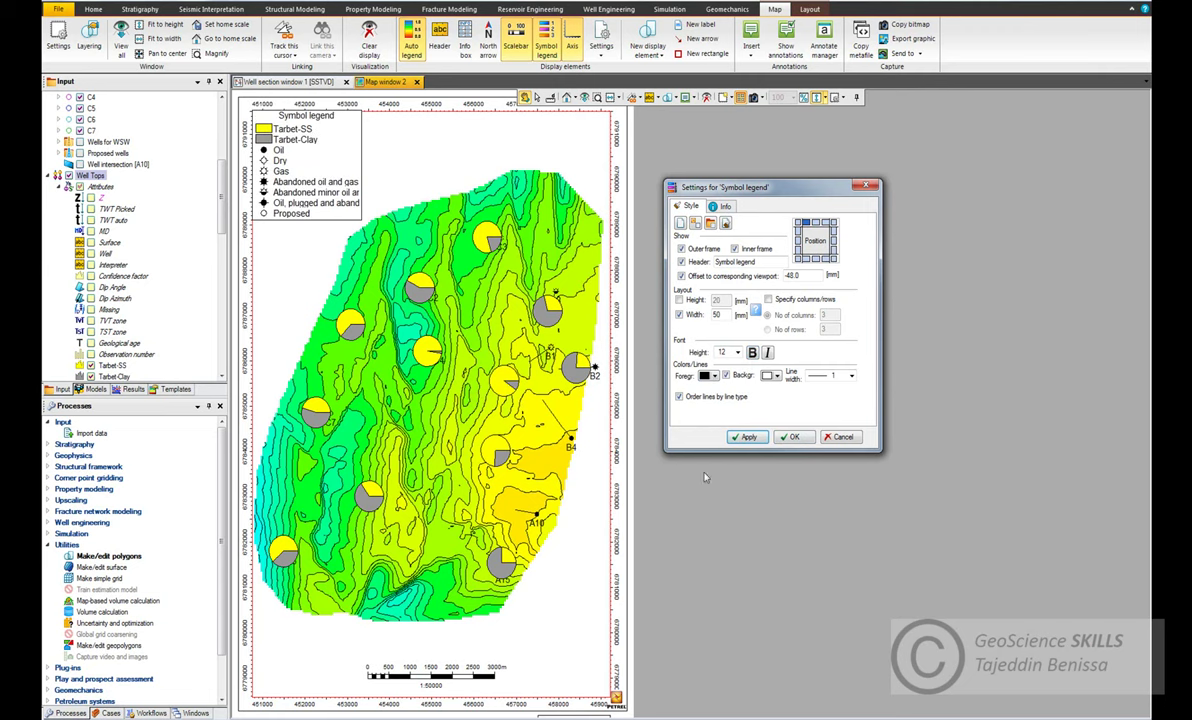
{"action": "left_click", "coordinate": [795, 438]}
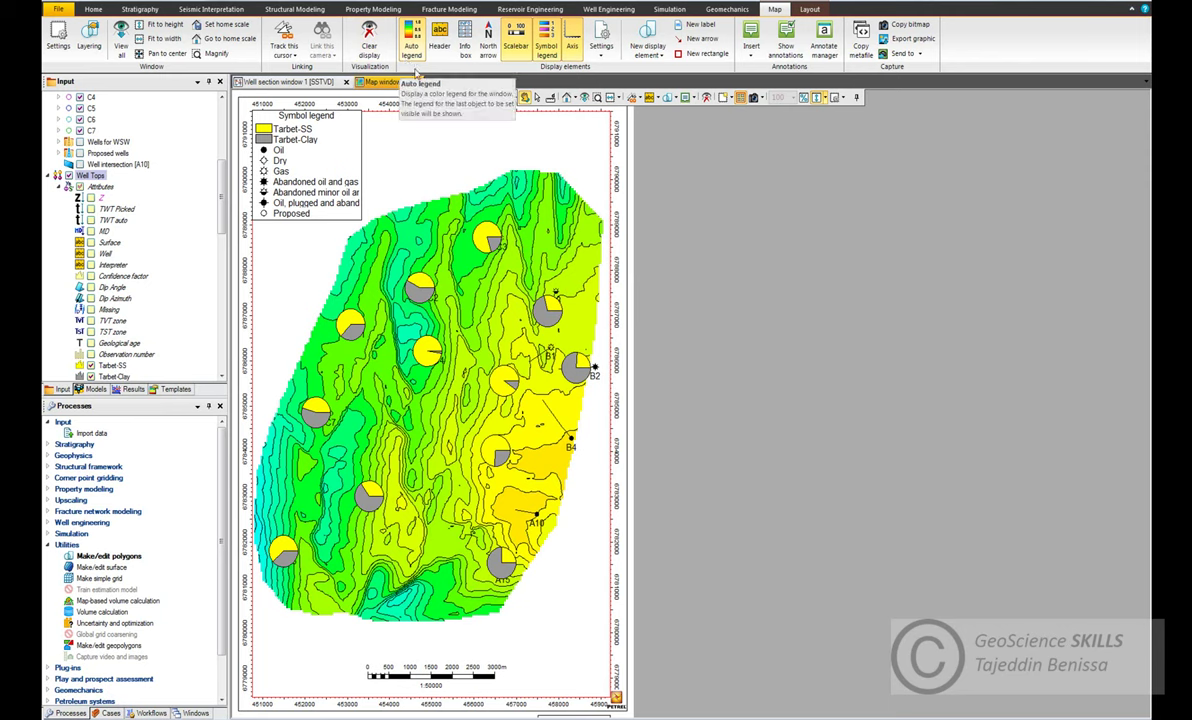
- Set the automatic legend's offset to the corresponding viewport to -45.0 mm and apply it
{"action": "left_click", "coordinate": [413, 56]}
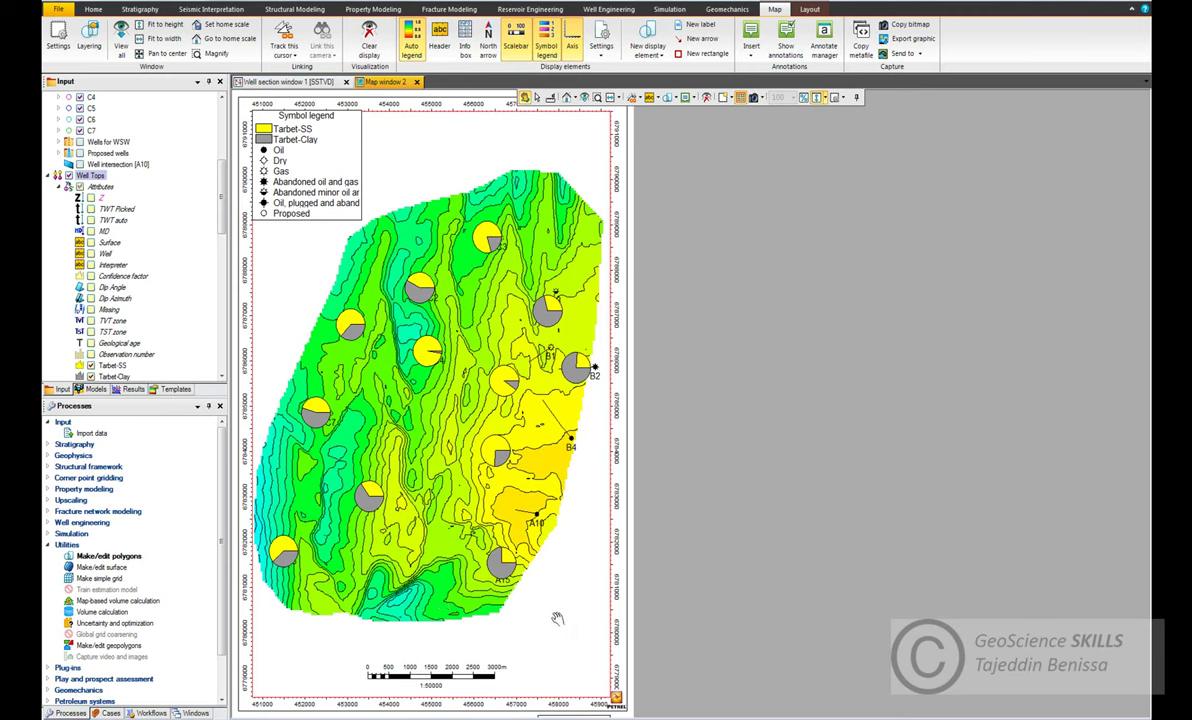
{"action": "left_click", "coordinate": [601, 46]}
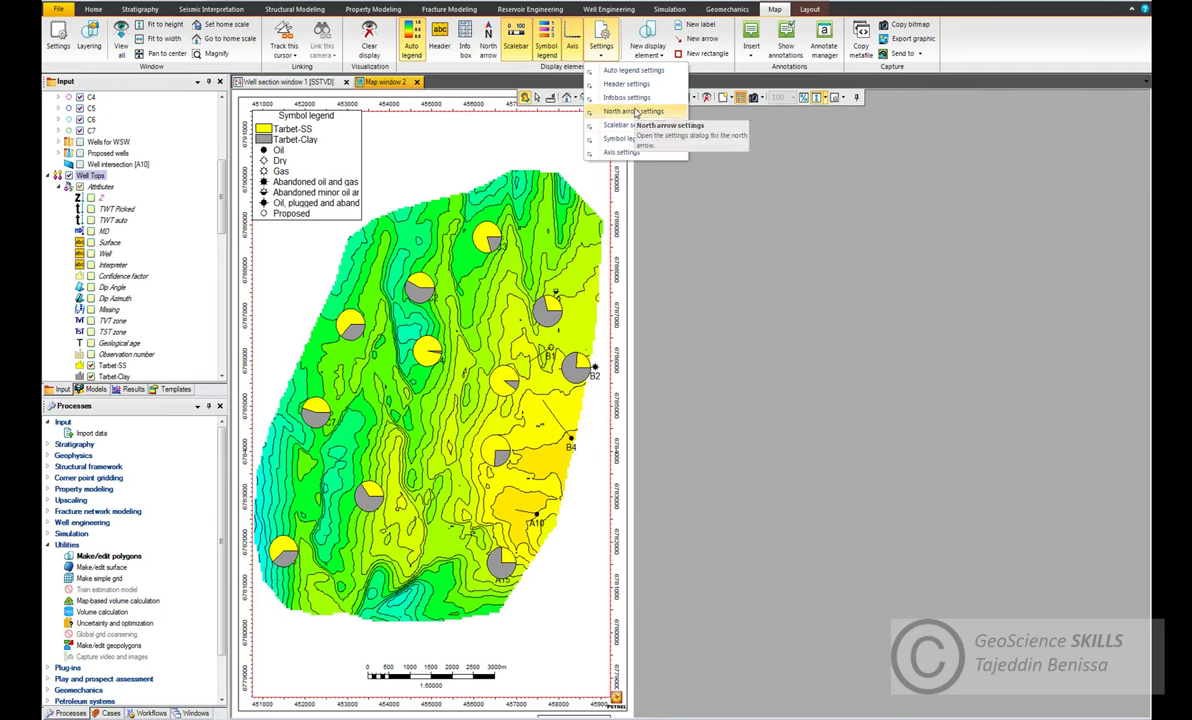
{"action": "left_click", "coordinate": [737, 285]}
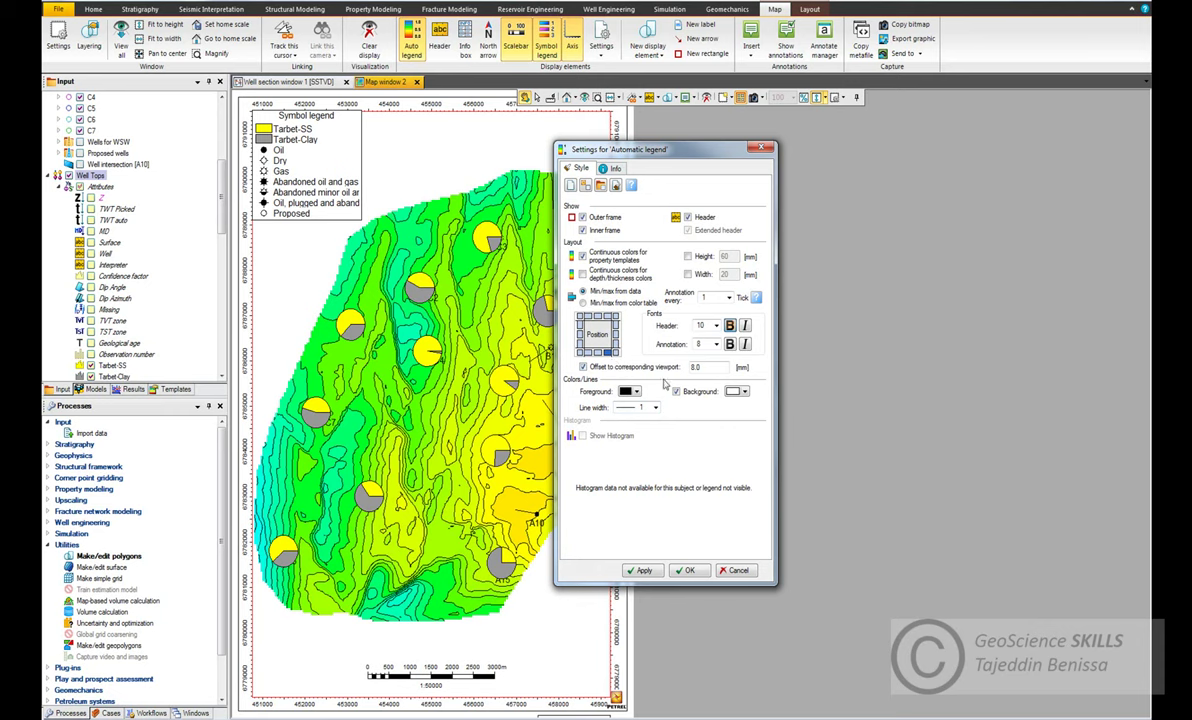
{"action": "left_click_drag", "start_coordinate": [705, 368], "coordinate": [590, 360]}
{"action": "type", "text": "-45"}
{"action": "left_click", "coordinate": [642, 571]}
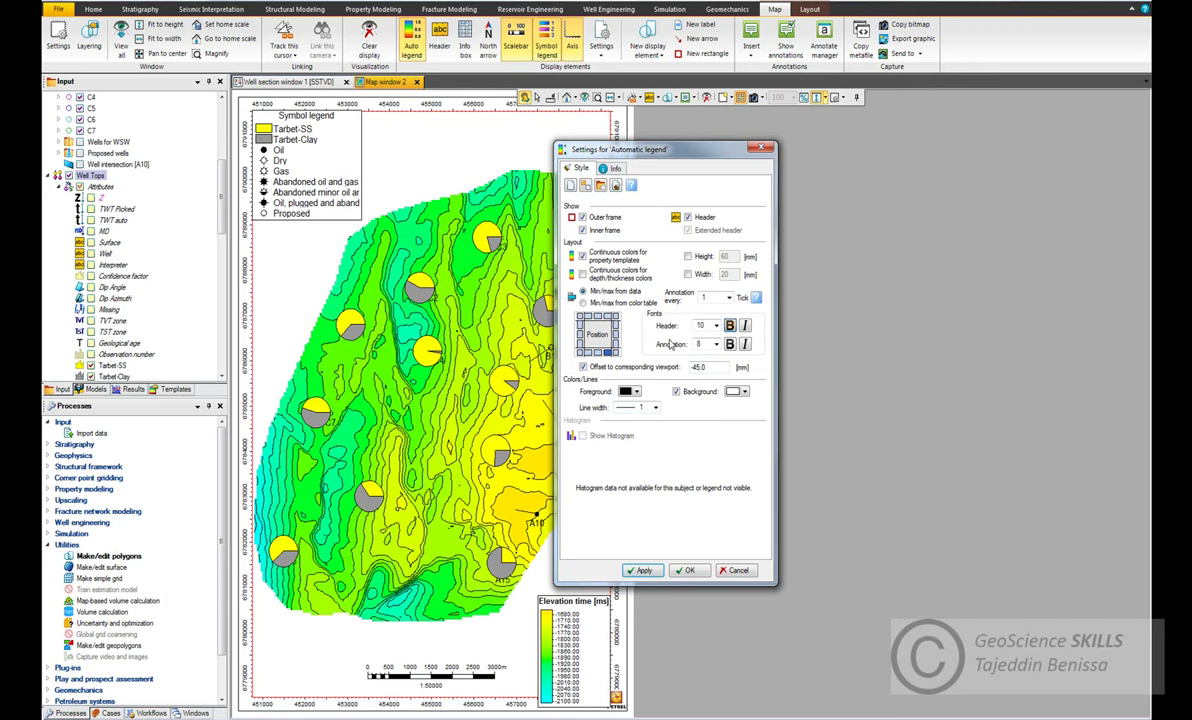
- Fix the automatic legend's height at 45 mm, make its annotation bold and accept the settings
{"action": "left_click", "coordinate": [701, 259]}
{"action": "left_click", "coordinate": [640, 570]}
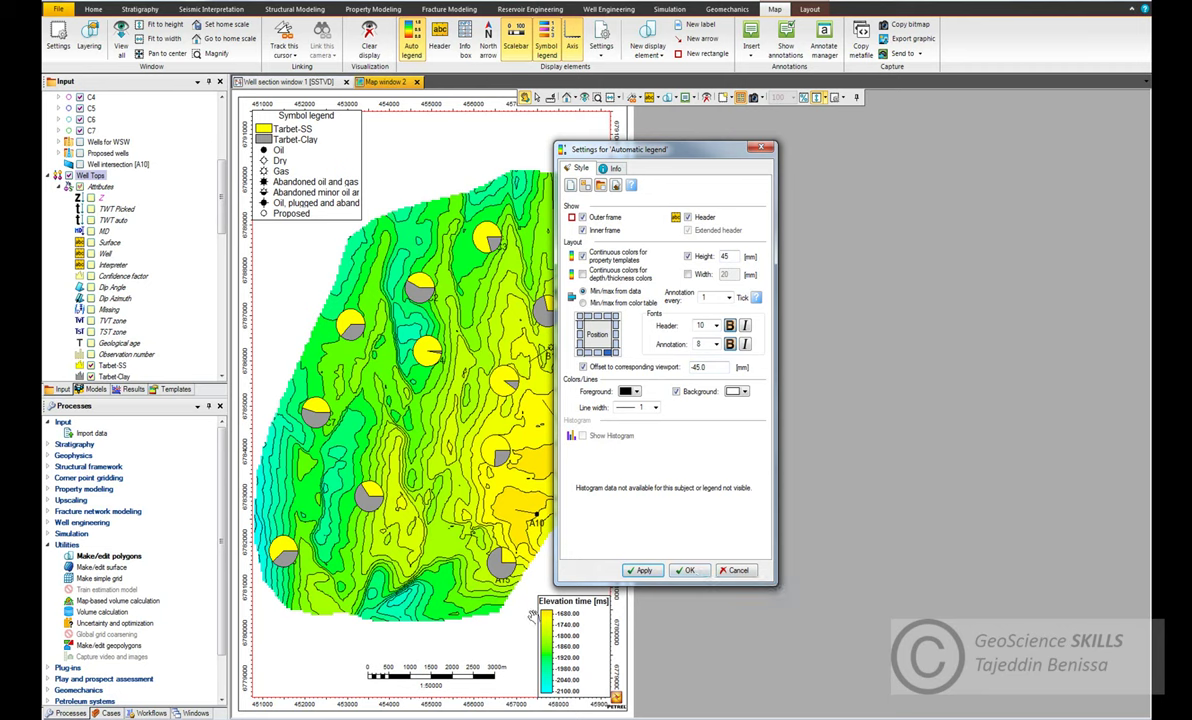
{"action": "left_click", "coordinate": [686, 570]}
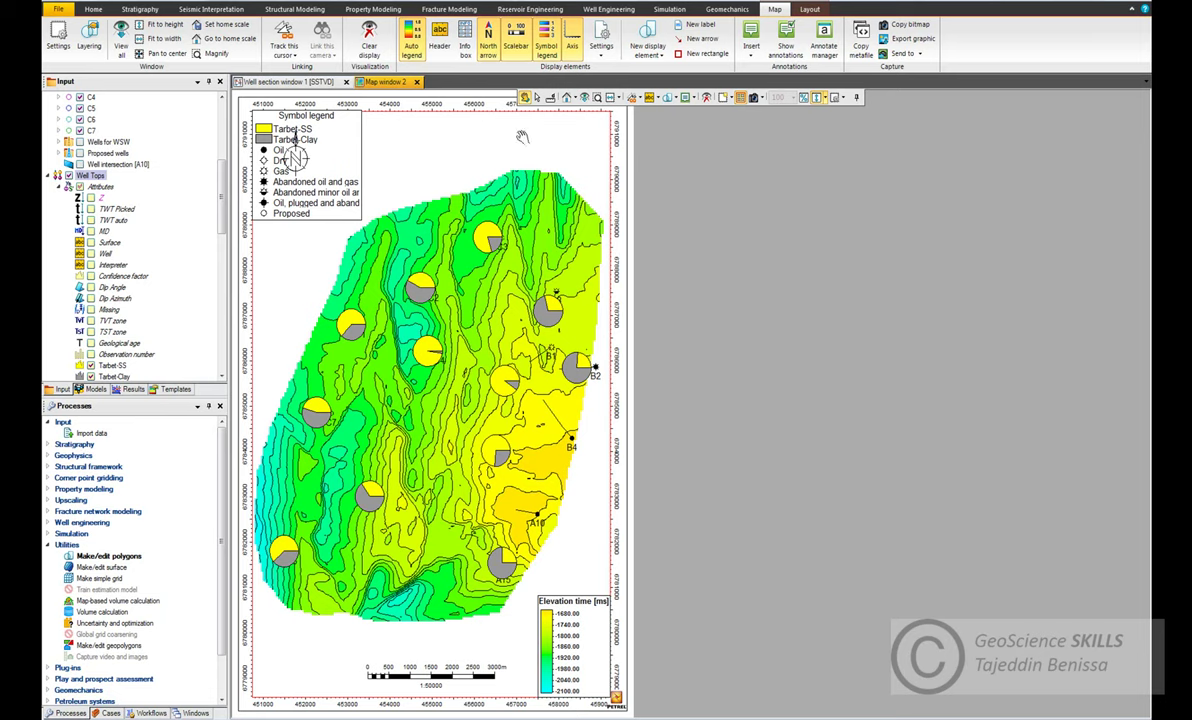
- Show the north arrow on the map and position it in the map's upper-right corner
{"action": "left_click", "coordinate": [602, 55]}
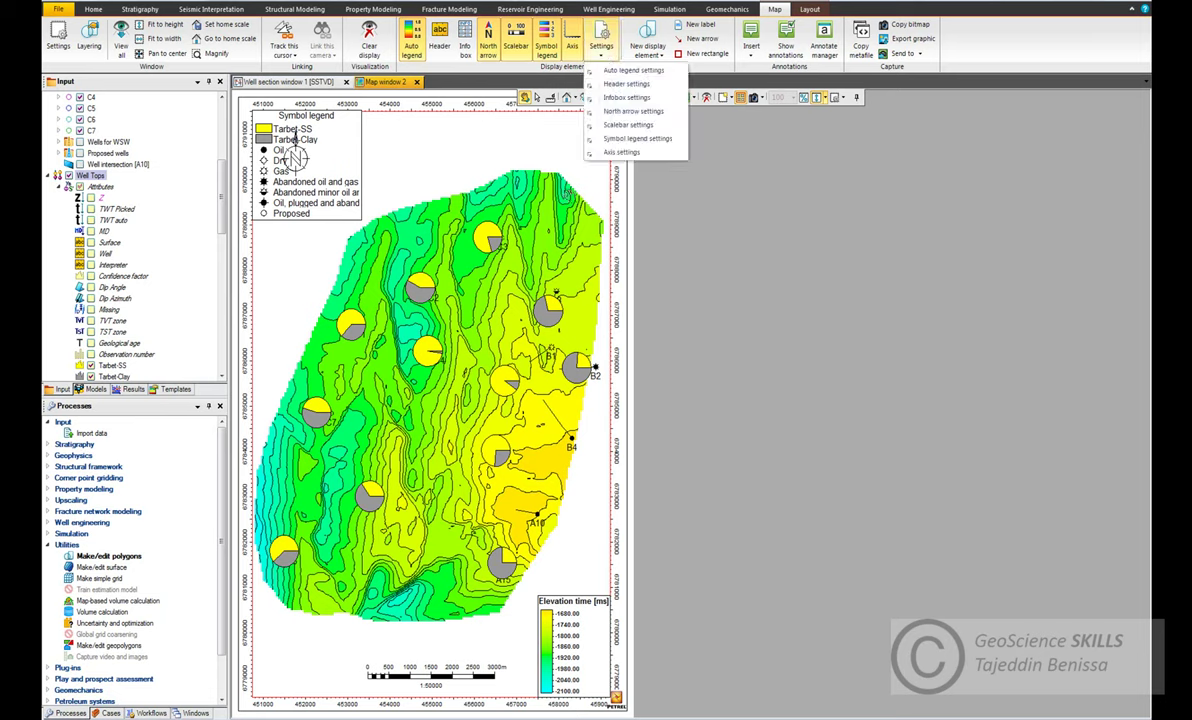
{"action": "left_click", "coordinate": [650, 112]}
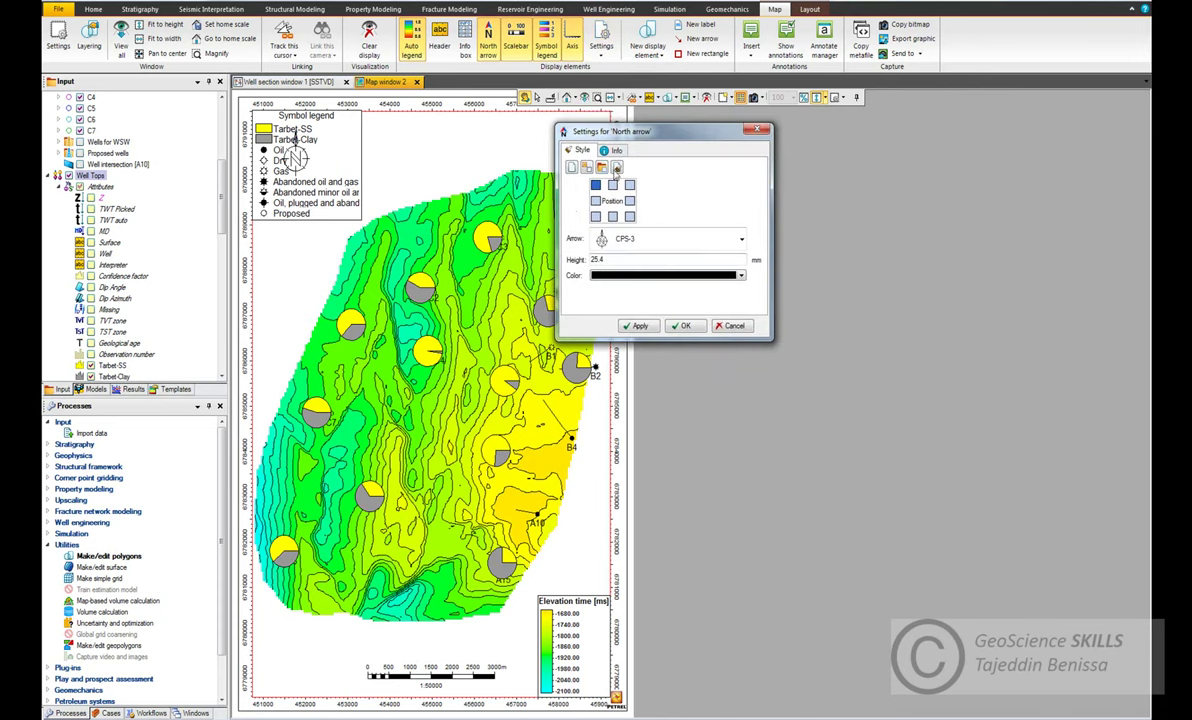
{"action": "left_click", "coordinate": [630, 186]}
{"action": "left_click", "coordinate": [636, 326]}
{"action": "left_click_drag", "start_coordinate": [649, 137], "coordinate": [825, 181]}
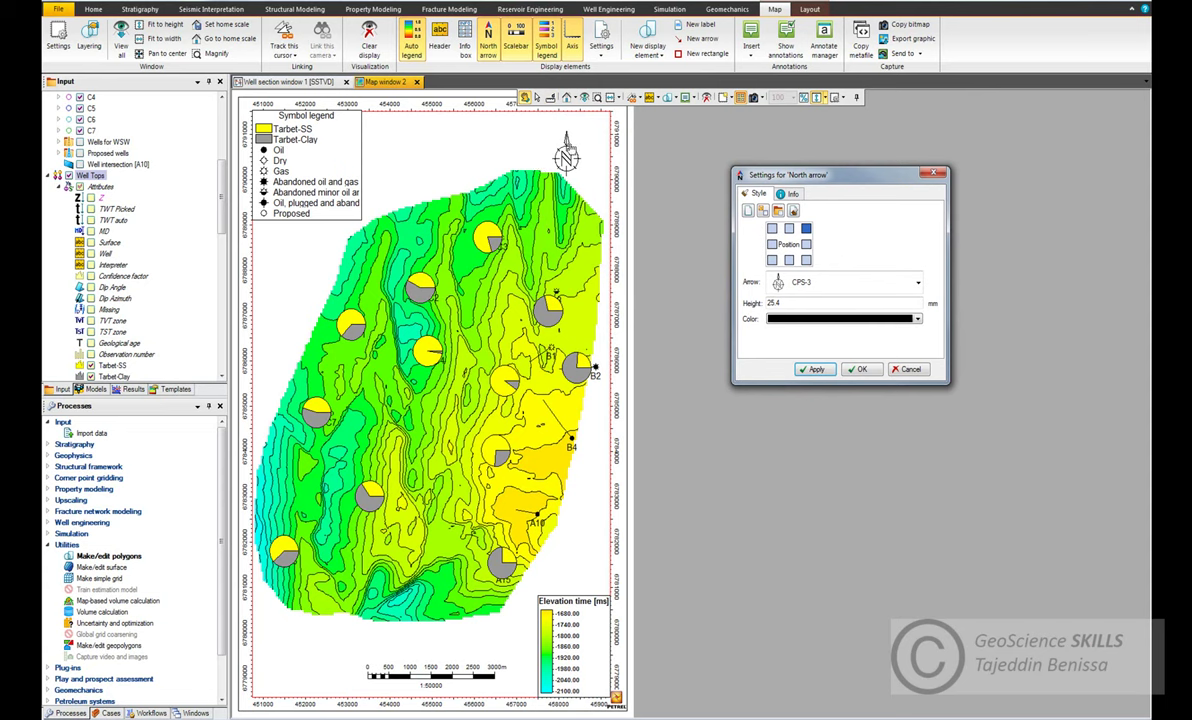
- Try the north arrow at the map's top centre and return it to the upper-right corner
{"action": "left_click", "coordinate": [789, 229]}
{"action": "left_click", "coordinate": [817, 370]}
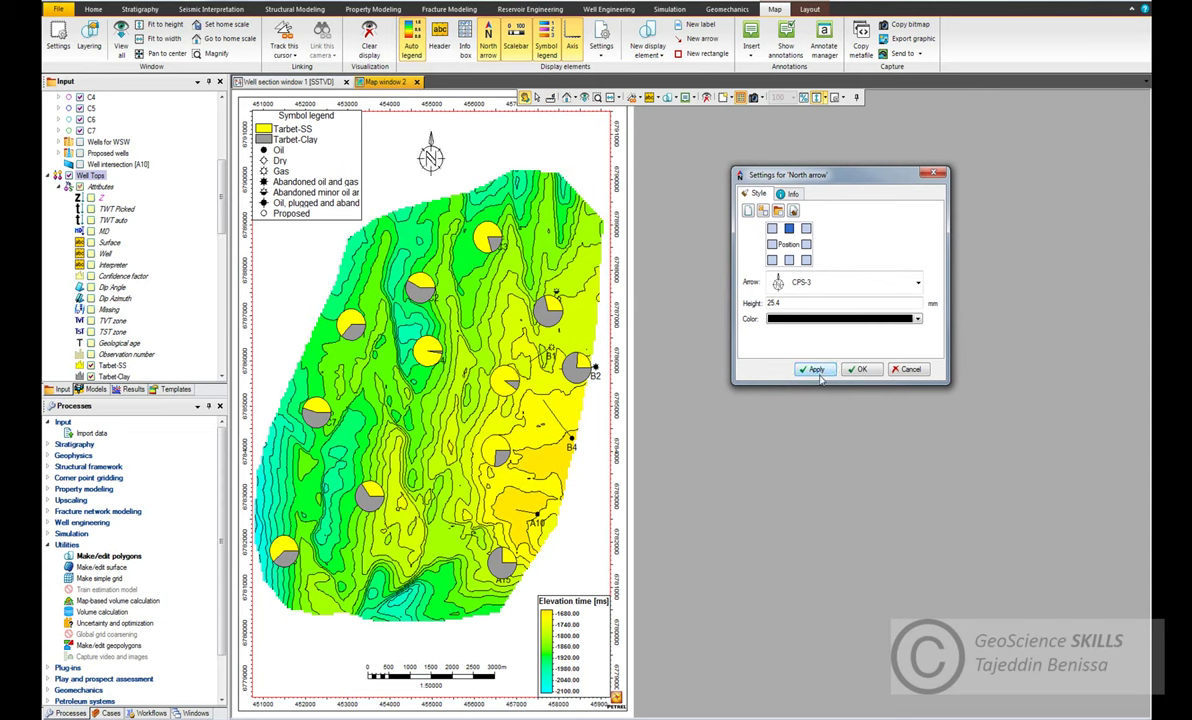
{"action": "left_click", "coordinate": [806, 228]}
{"action": "left_click", "coordinate": [817, 370]}
- Keep the CPS-3 style for the north arrow, try blue, settle on red as its color and accept the settings
{"action": "left_click_drag", "start_coordinate": [512, 316], "coordinate": [506, 325]}
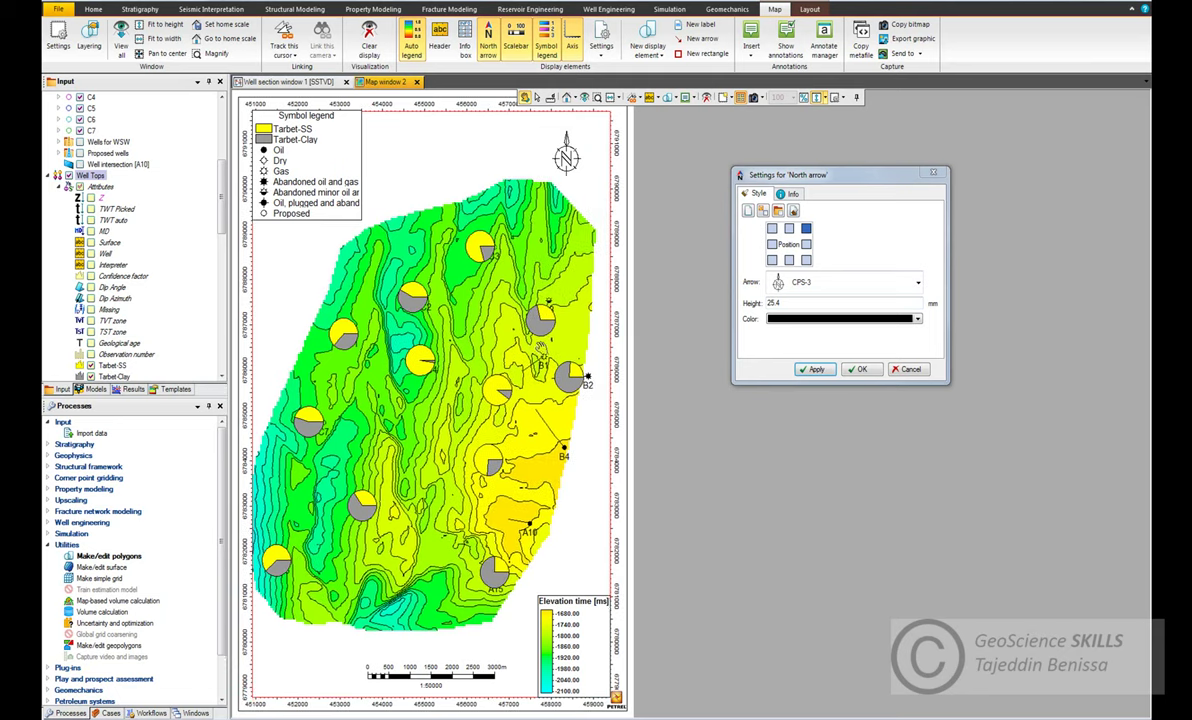
{"action": "left_click", "coordinate": [876, 281]}
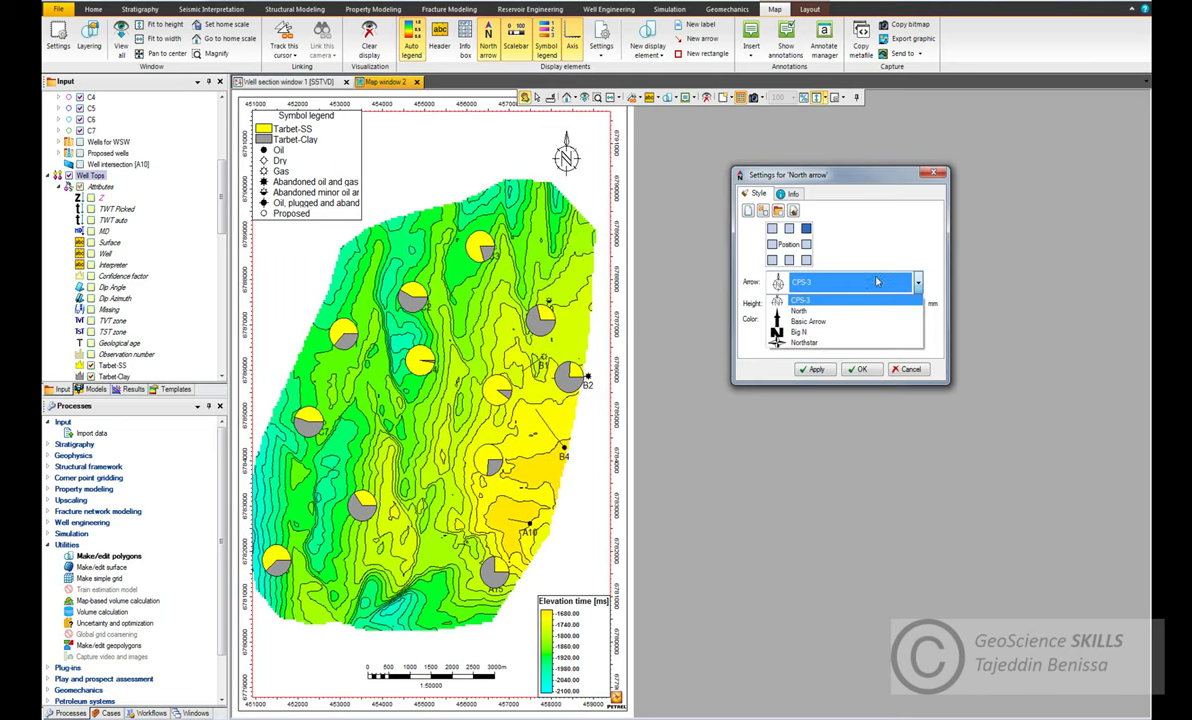
{"action": "left_click", "coordinate": [800, 300]}
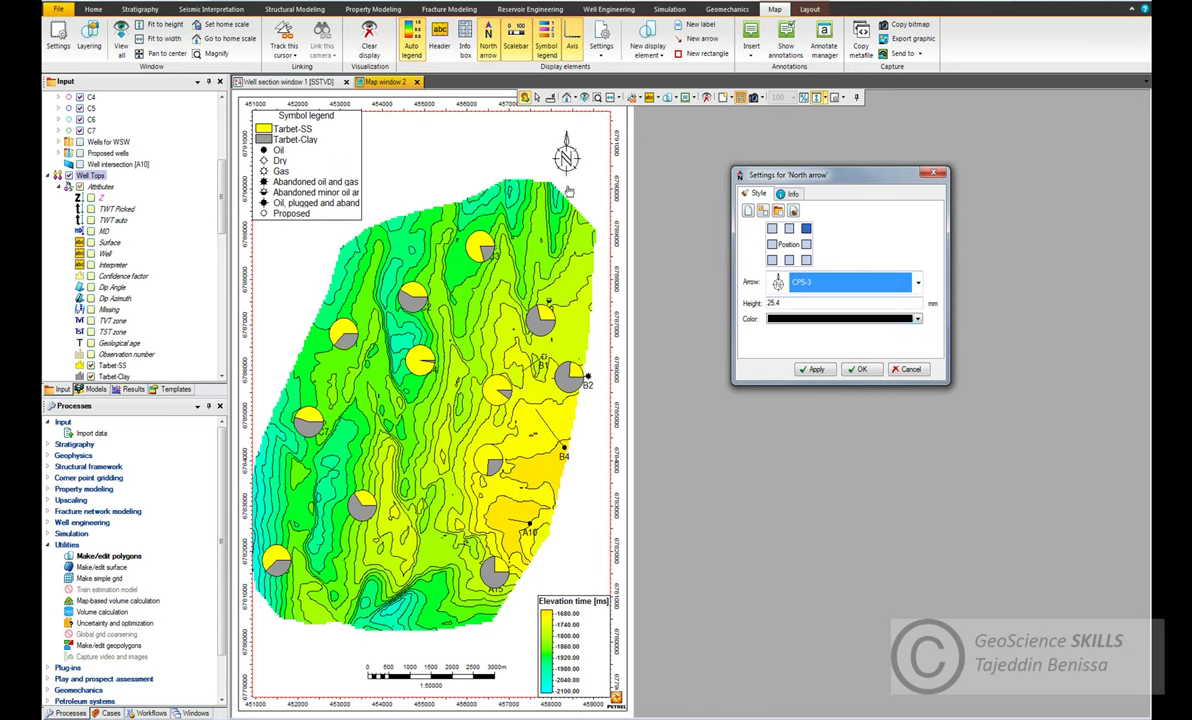
{"action": "left_click", "coordinate": [917, 319]}
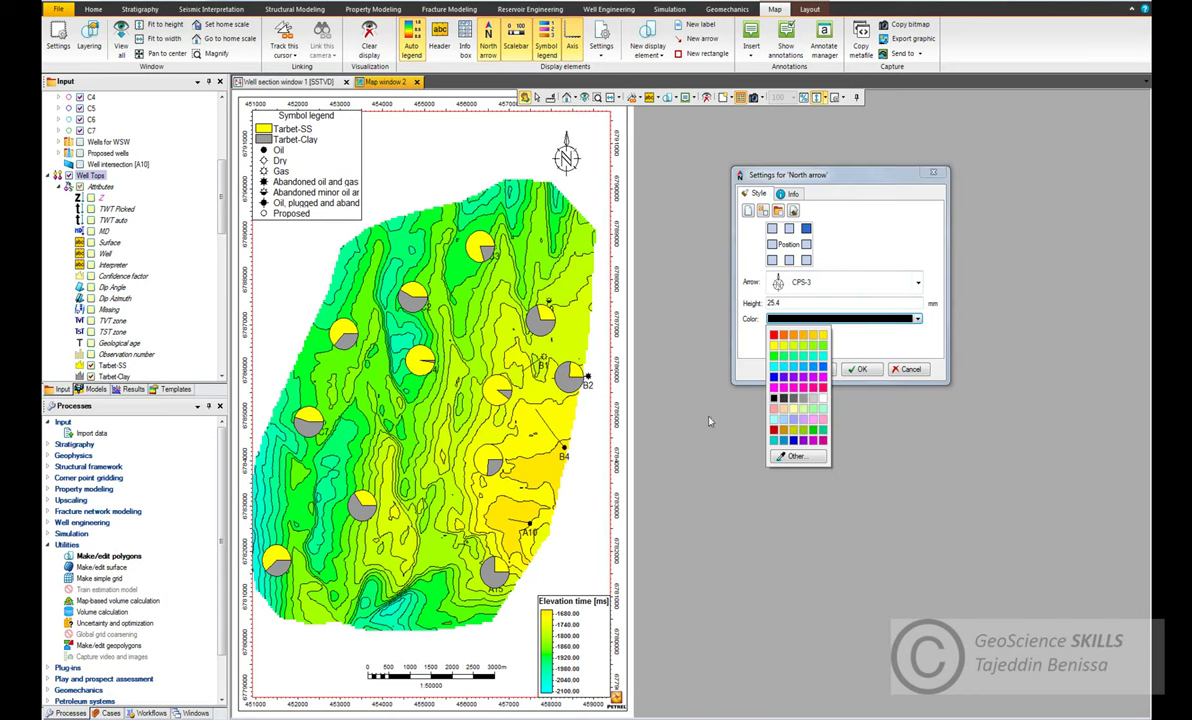
{"action": "left_click", "coordinate": [773, 381]}
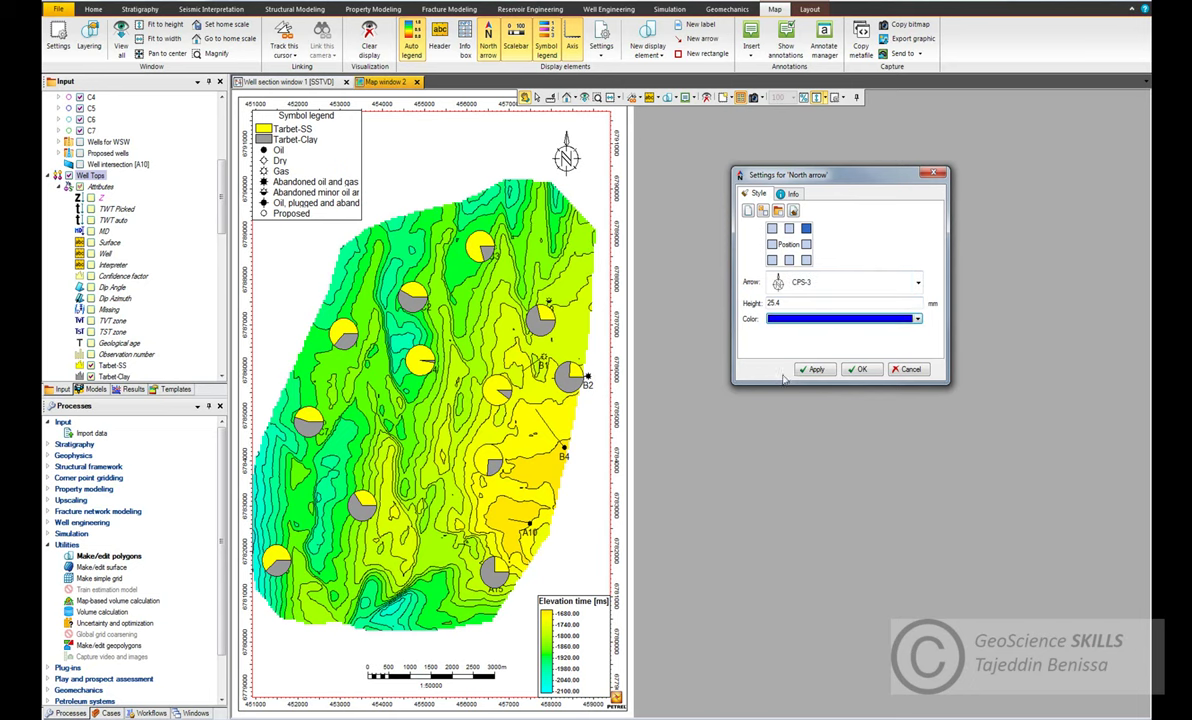
{"action": "left_click", "coordinate": [917, 319]}
{"action": "left_click", "coordinate": [773, 336]}
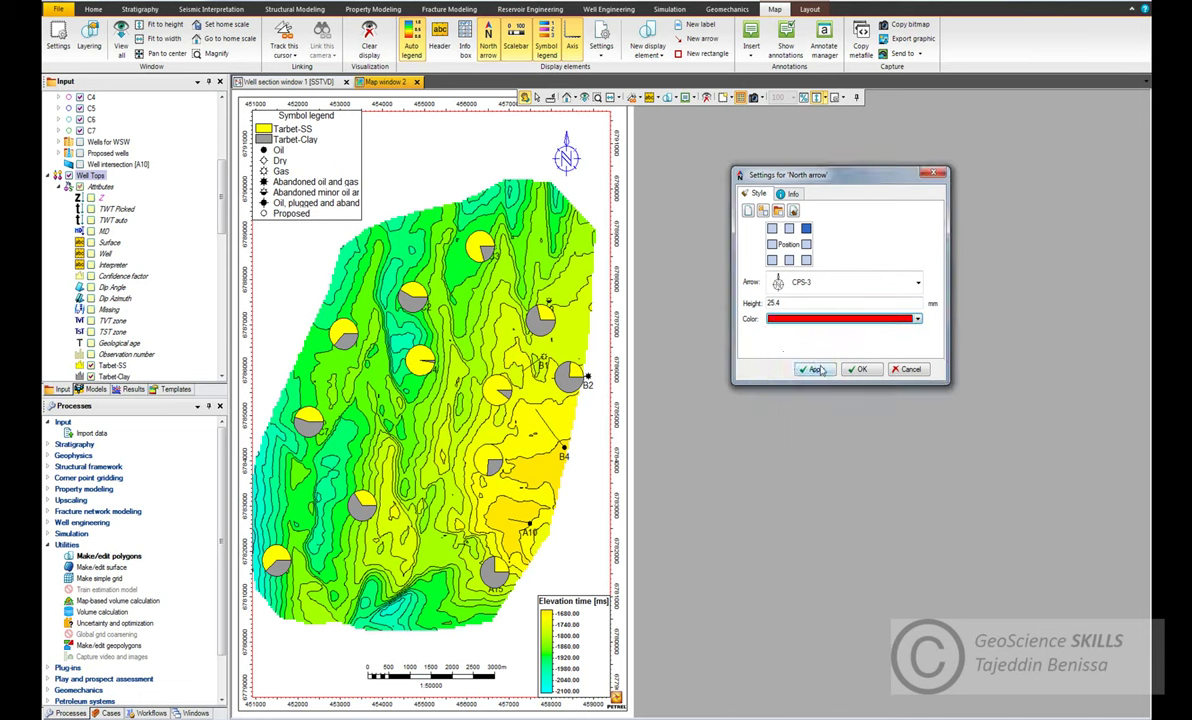
{"action": "key", "text": "Return"}
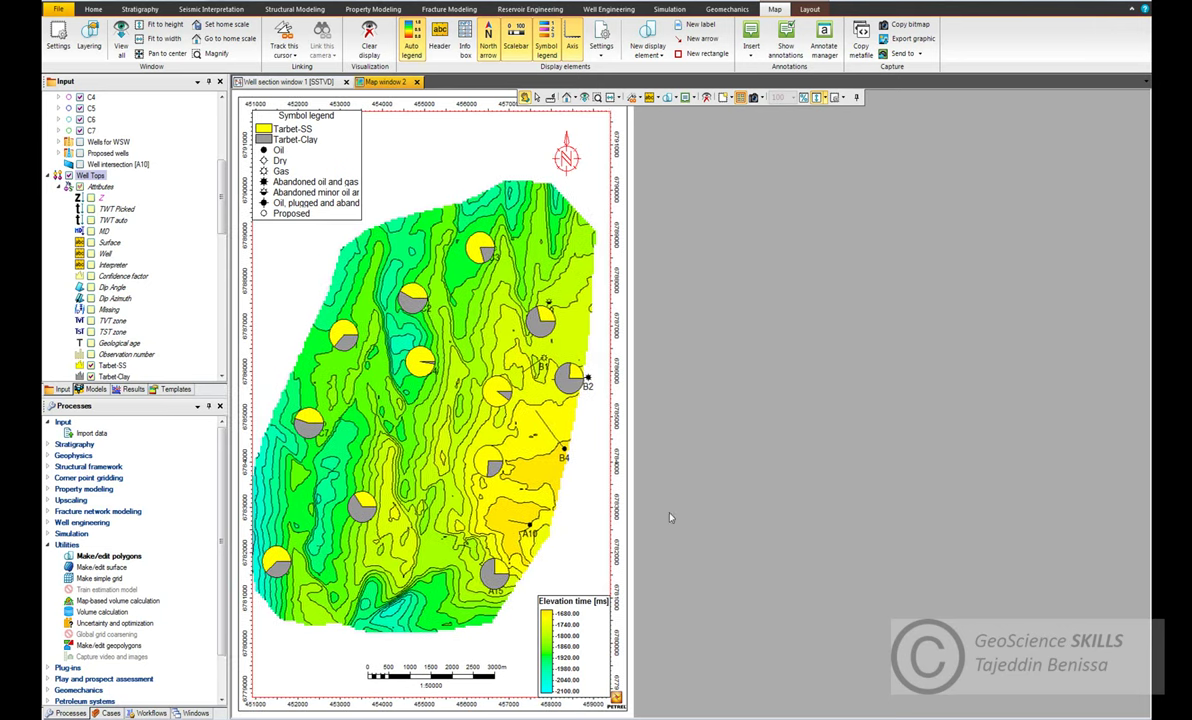
- Open the style settings for the Wells folder's symbols, set the well label font size to 20 and apply it
{"action": "left_click_drag", "start_coordinate": [221, 190], "coordinate": [221, 100]}
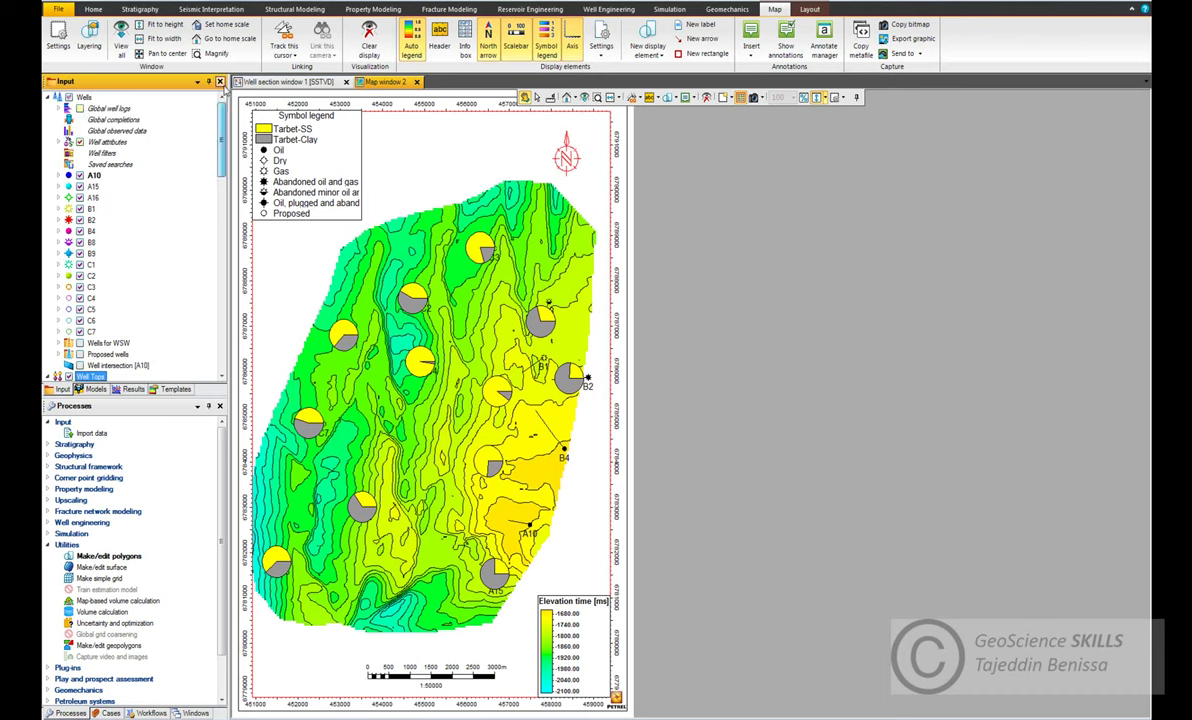
{"action": "left_click", "coordinate": [84, 97]}
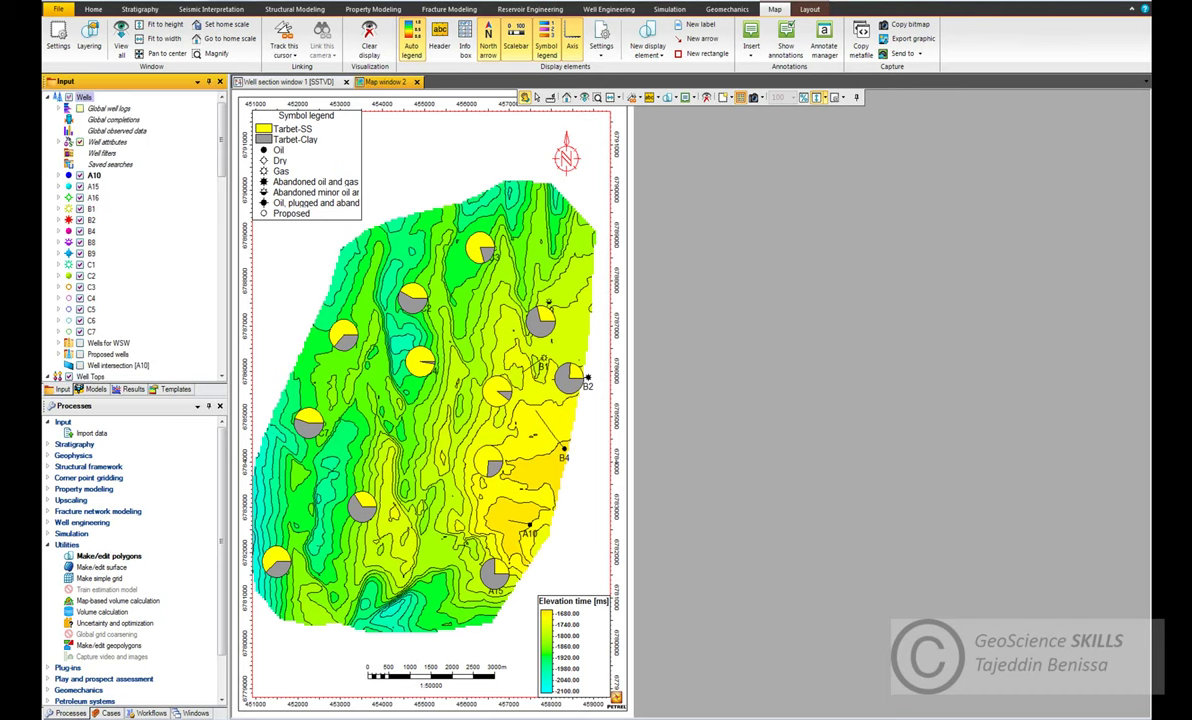
{"action": "double_click", "coordinate": [84, 97]}
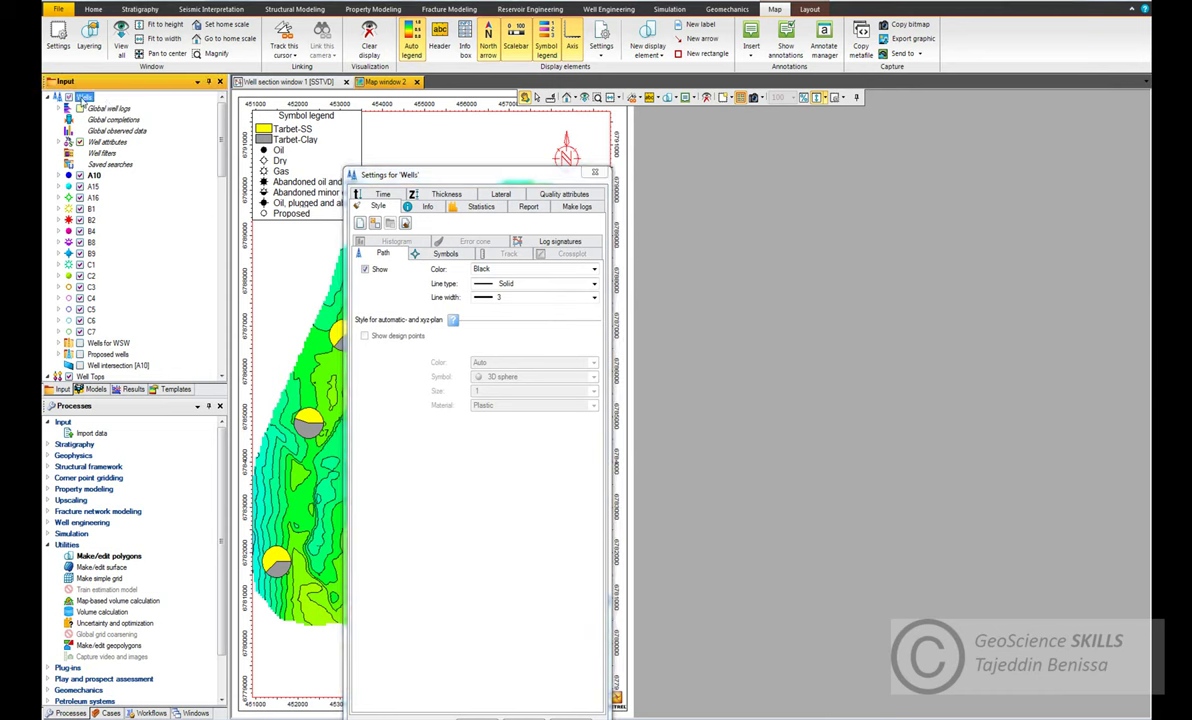
{"action": "left_click_drag", "start_coordinate": [450, 172], "coordinate": [745, 172]}
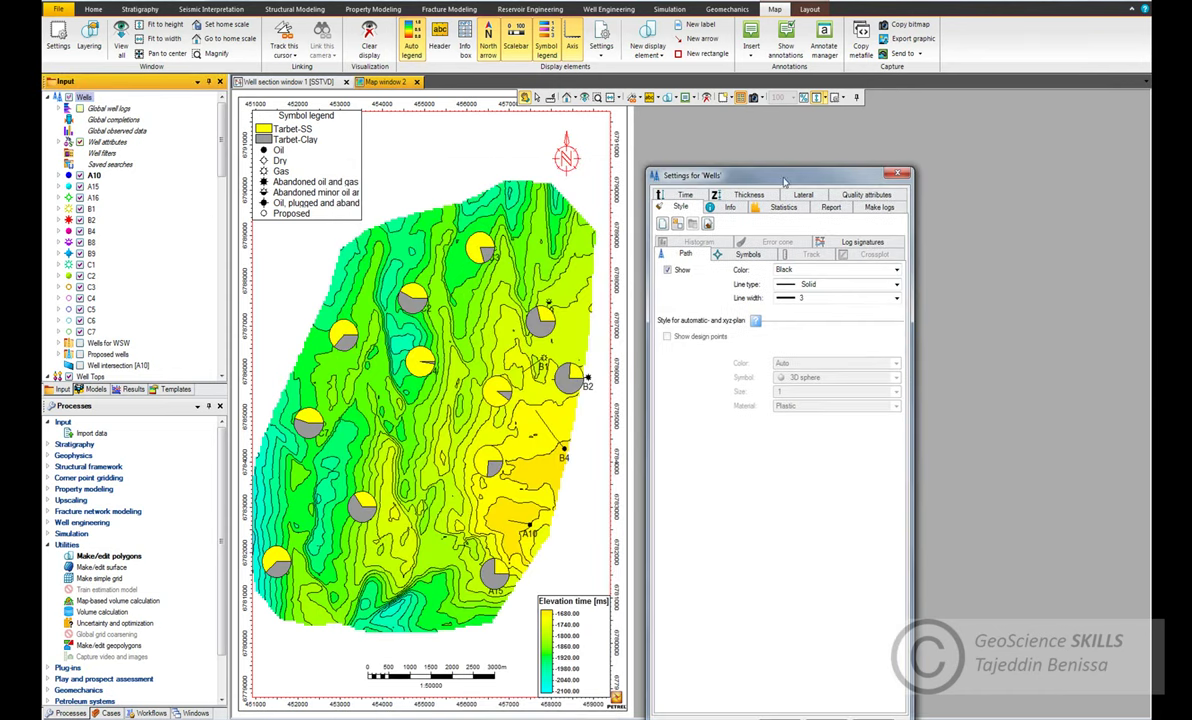
{"action": "left_click", "coordinate": [742, 256]}
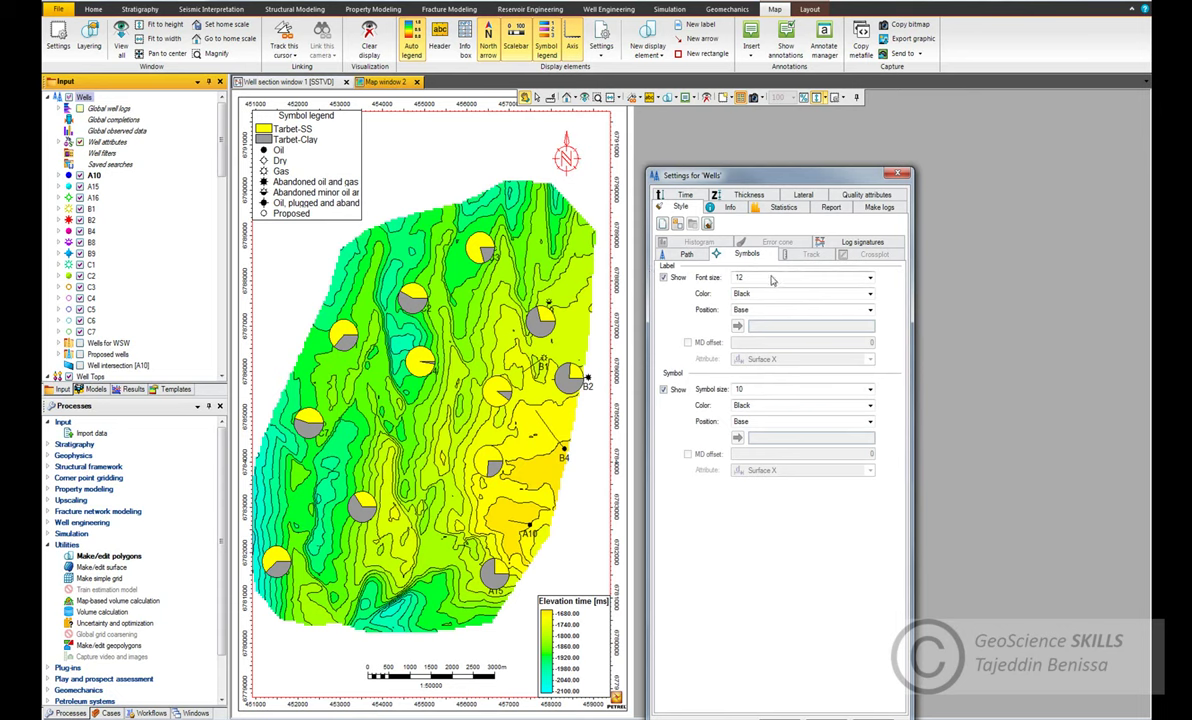
{"action": "left_click", "coordinate": [757, 279]}
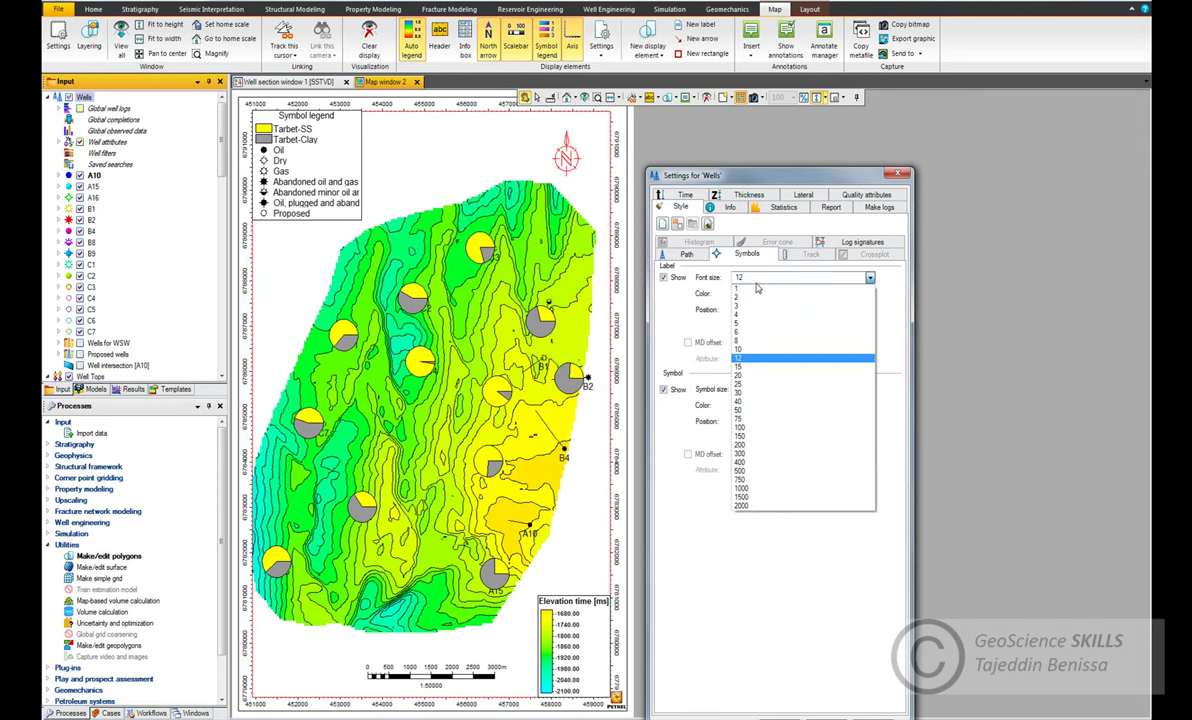
{"action": "left_click", "coordinate": [760, 375]}
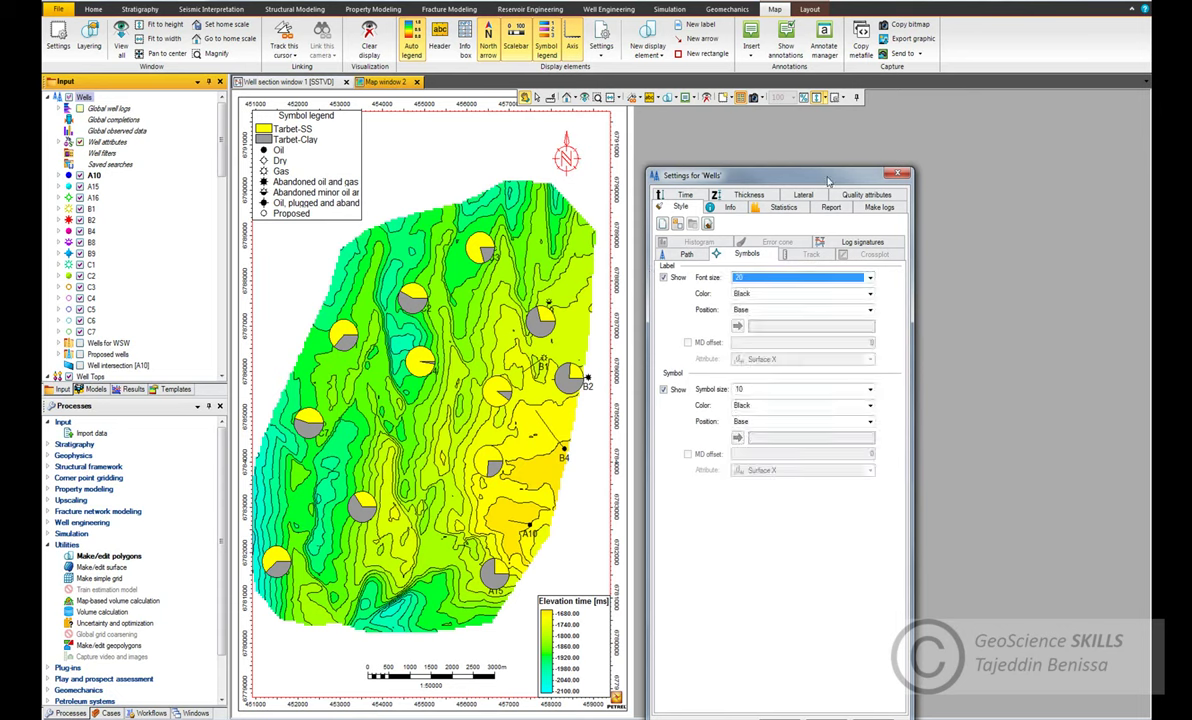
{"action": "left_click_drag", "start_coordinate": [828, 181], "coordinate": [817, 84]}
{"action": "left_click", "coordinate": [764, 631]}
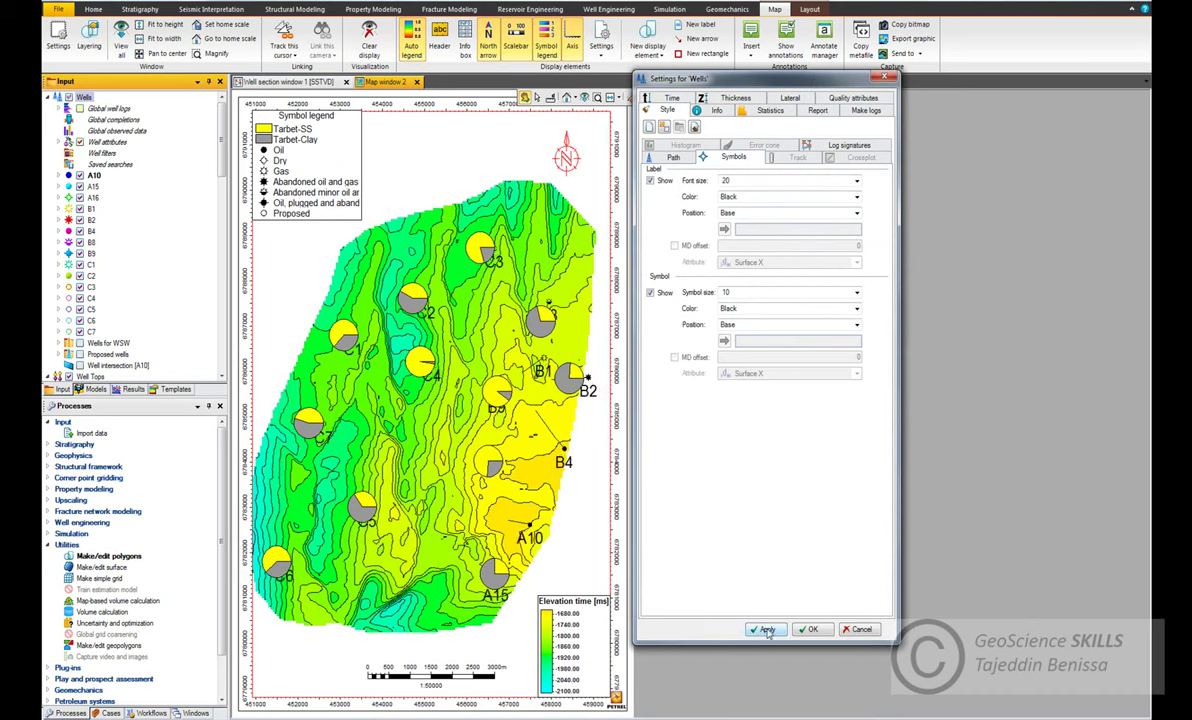
- Try a font size of 15 for the well labels and apply it to the map
{"action": "left_click", "coordinate": [740, 181]}
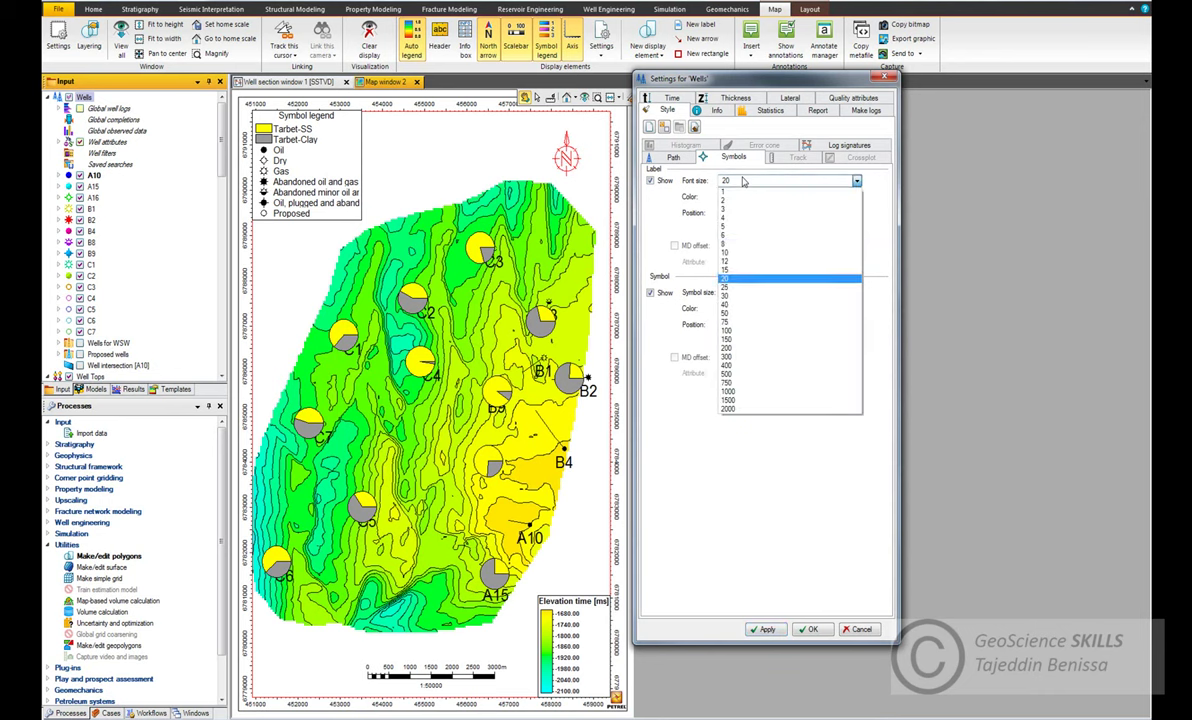
{"action": "left_click", "coordinate": [725, 270]}
{"action": "left_click", "coordinate": [765, 630]}
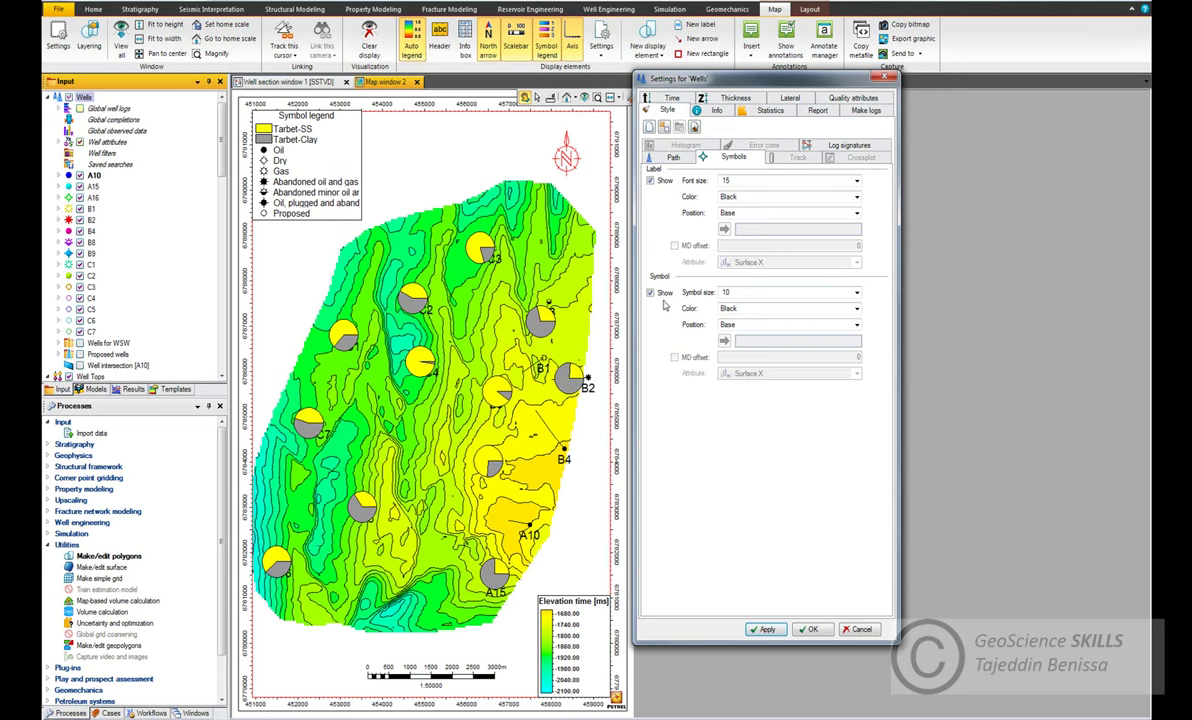
- Set the well symbol size to 15 and the well label font size to 12, applying both to the map
{"action": "left_click", "coordinate": [745, 295]}
{"action": "left_click", "coordinate": [760, 380]}
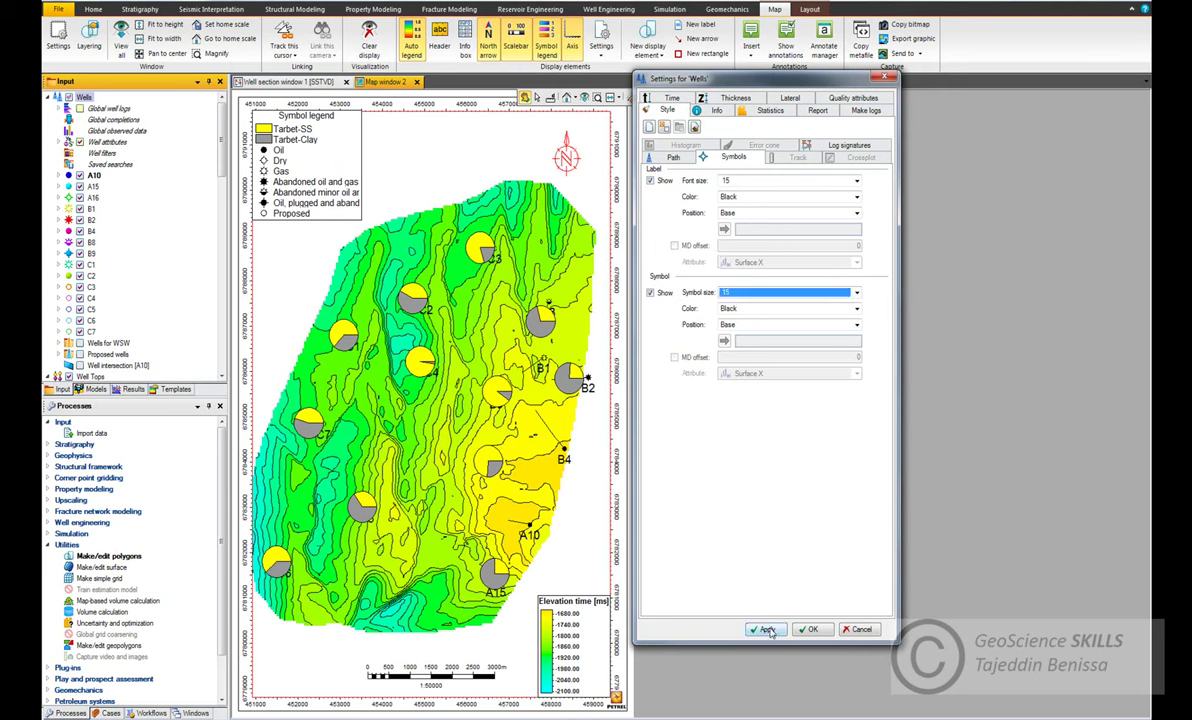
{"action": "left_click", "coordinate": [767, 630]}
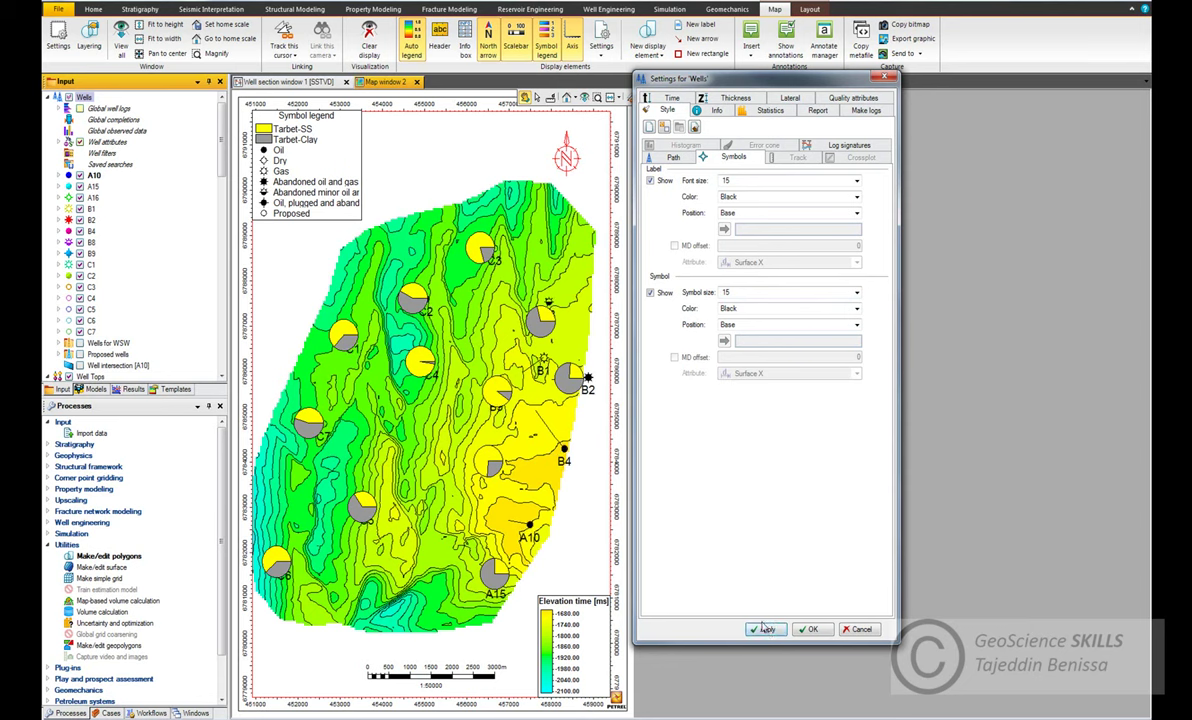
{"action": "left_click", "coordinate": [742, 181]}
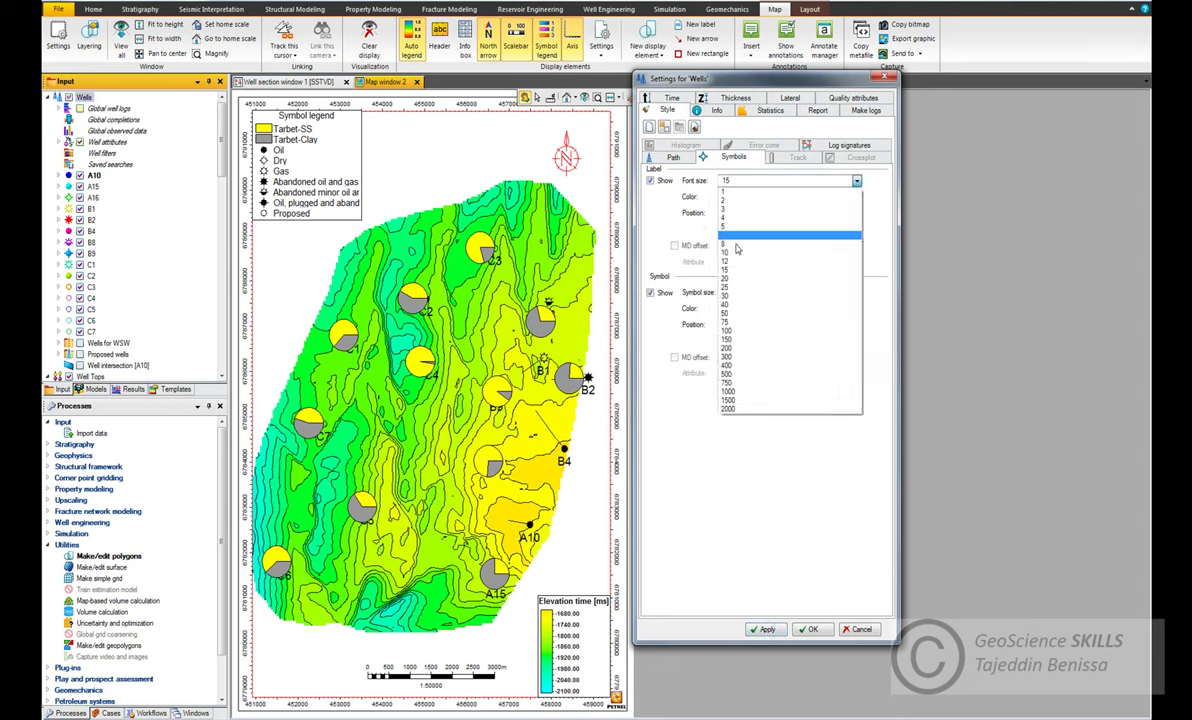
{"action": "left_click", "coordinate": [745, 257]}
{"action": "left_click", "coordinate": [767, 630]}
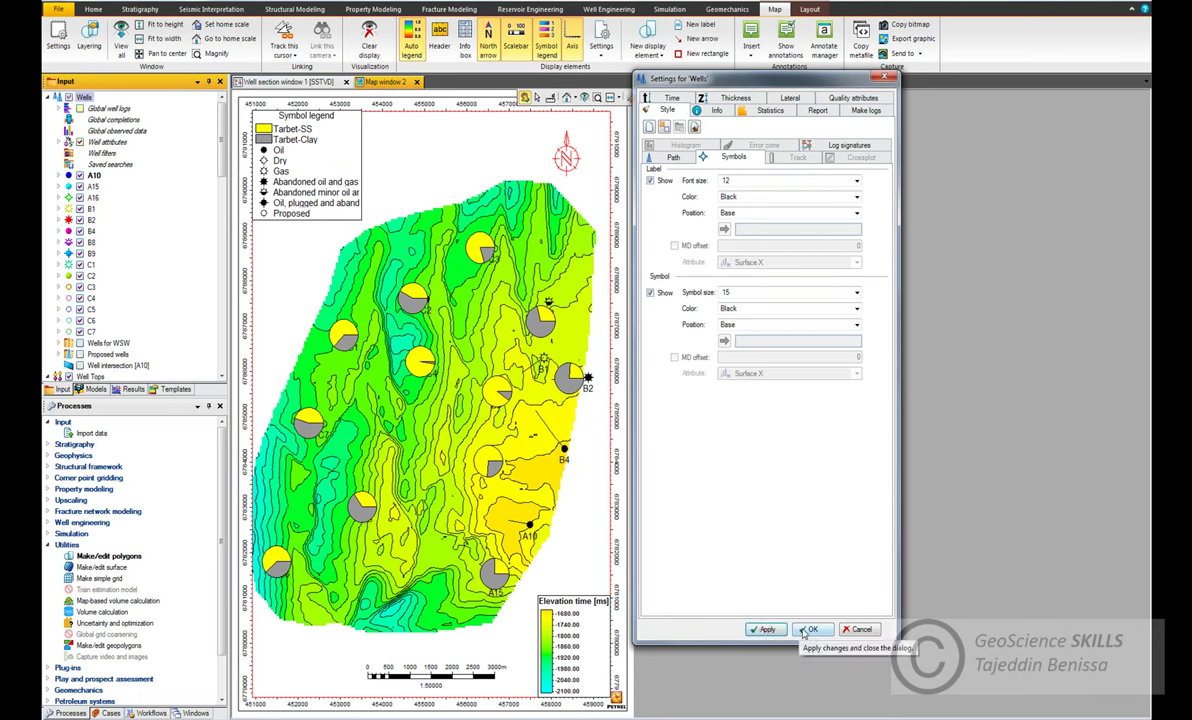
- Set the position of both the well labels and the well symbols to Top and accept the Wells settings
{"action": "left_click", "coordinate": [790, 213]}
{"action": "left_click", "coordinate": [750, 223]}
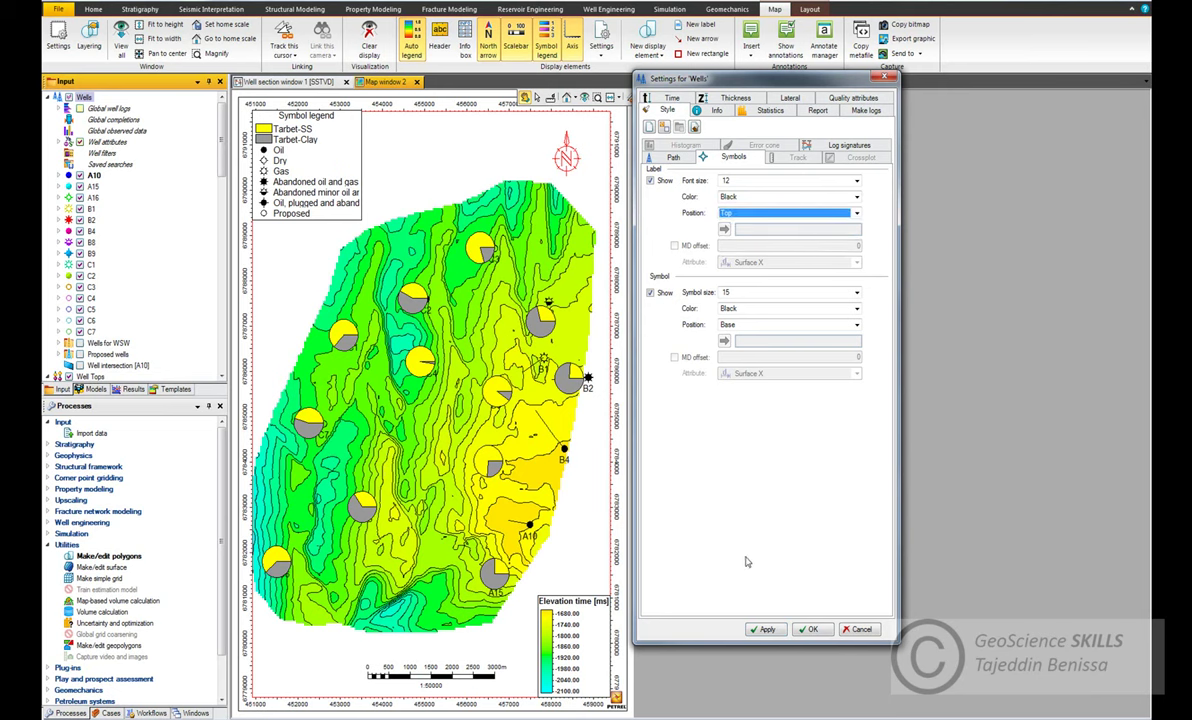
{"action": "left_click", "coordinate": [768, 630]}
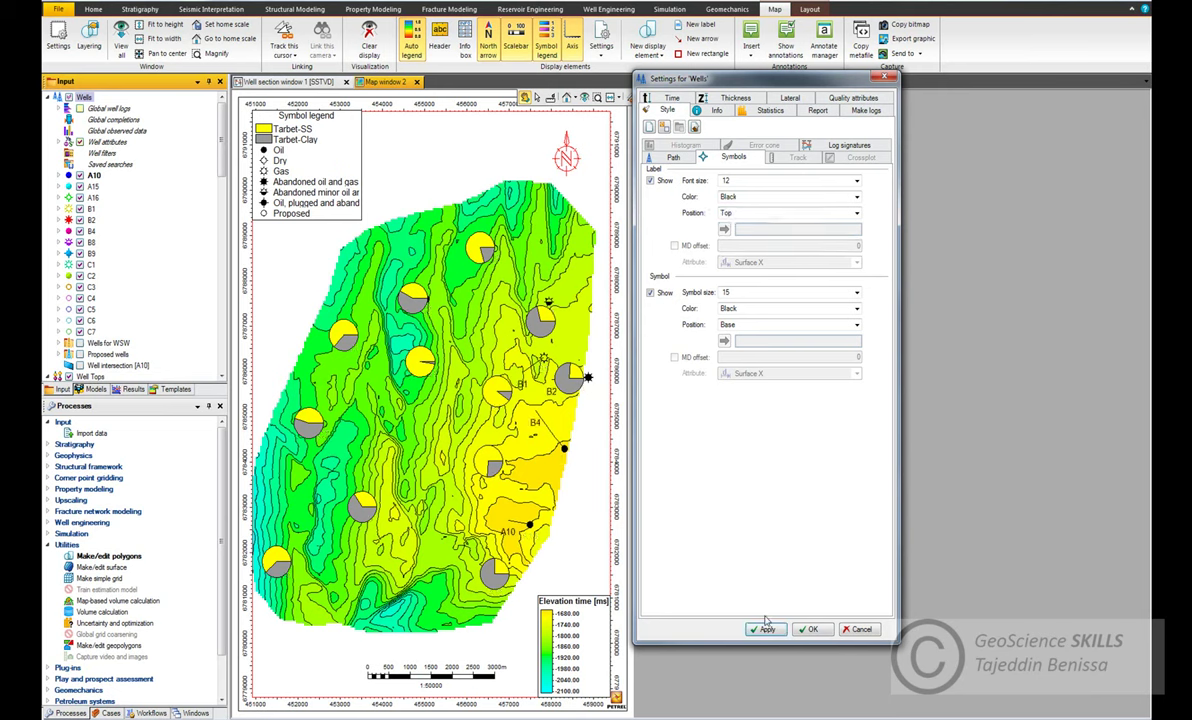
{"action": "left_click", "coordinate": [728, 324]}
{"action": "left_click", "coordinate": [710, 334]}
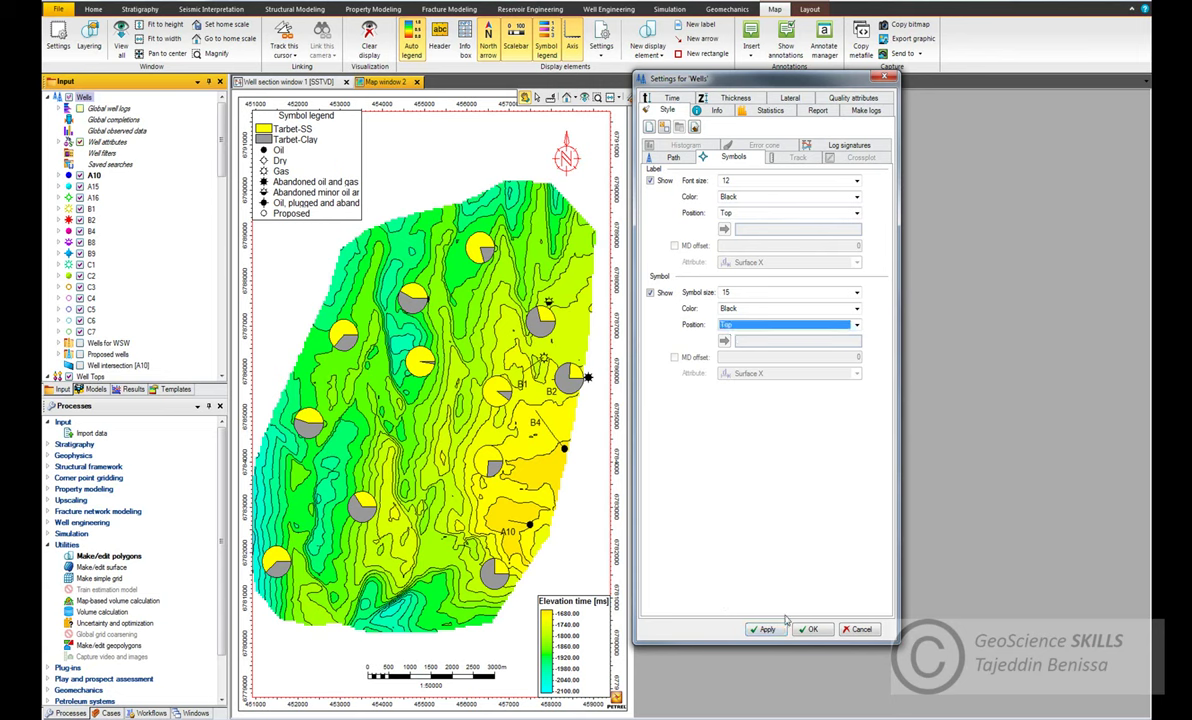
{"action": "left_click", "coordinate": [767, 630]}
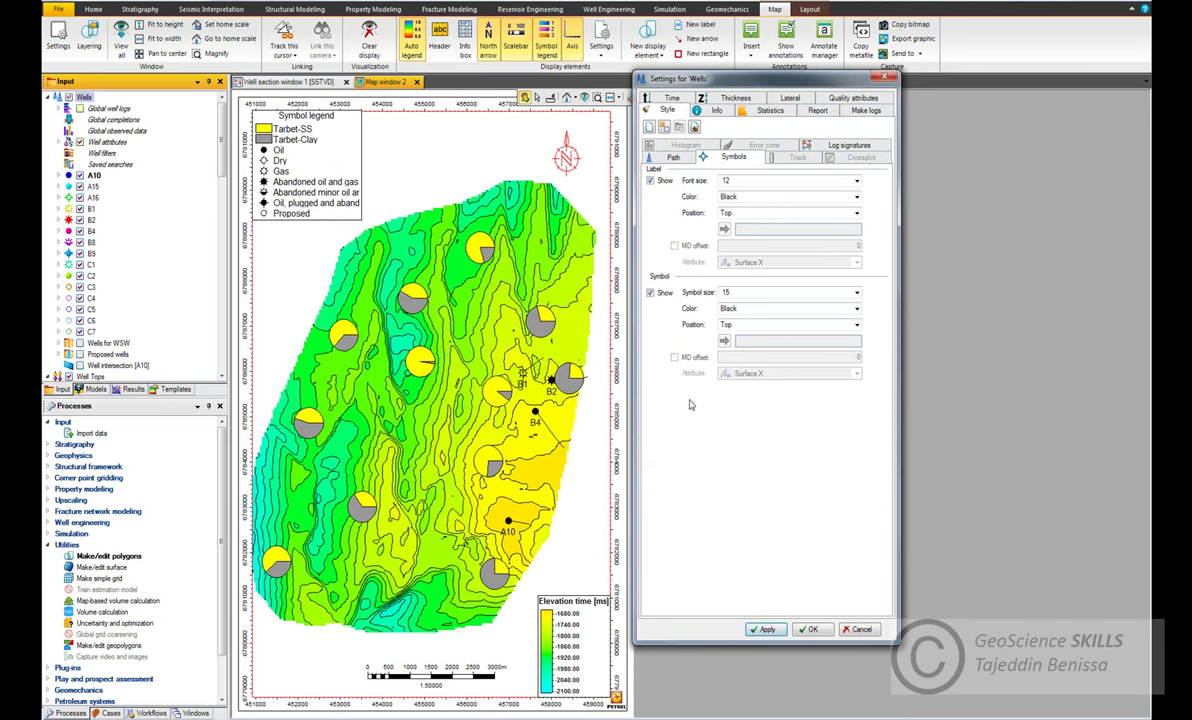
{"action": "left_click", "coordinate": [484, 347]}
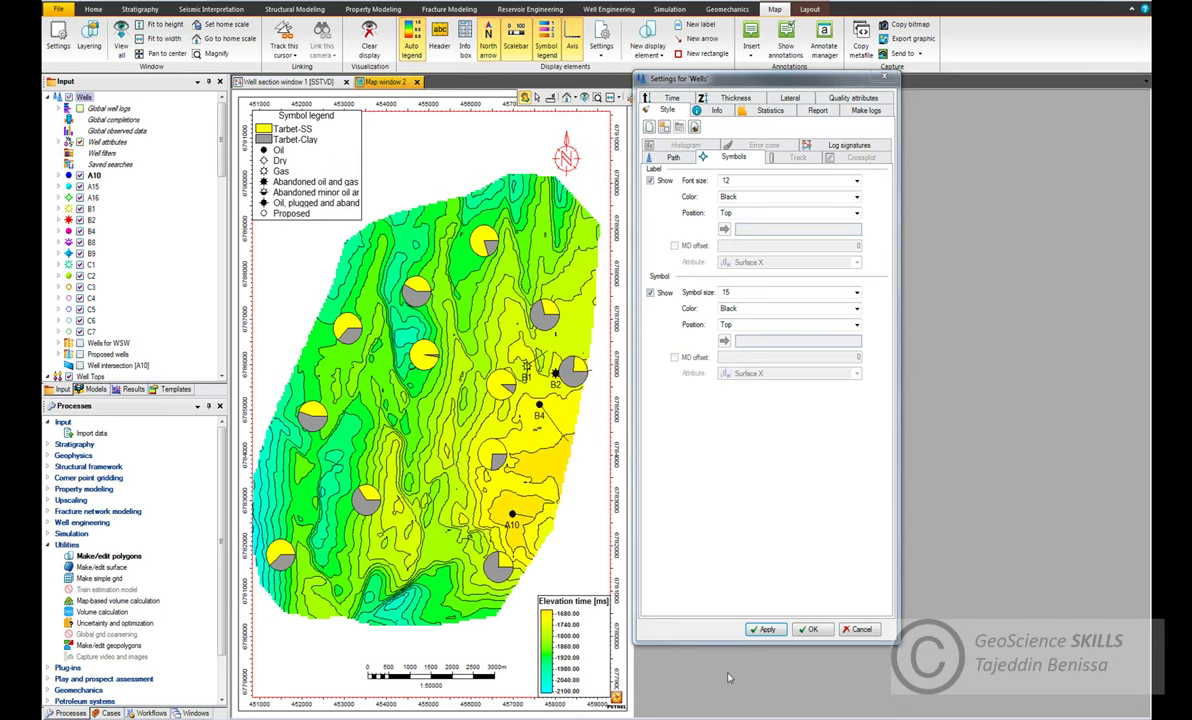
{"action": "left_click", "coordinate": [812, 630]}
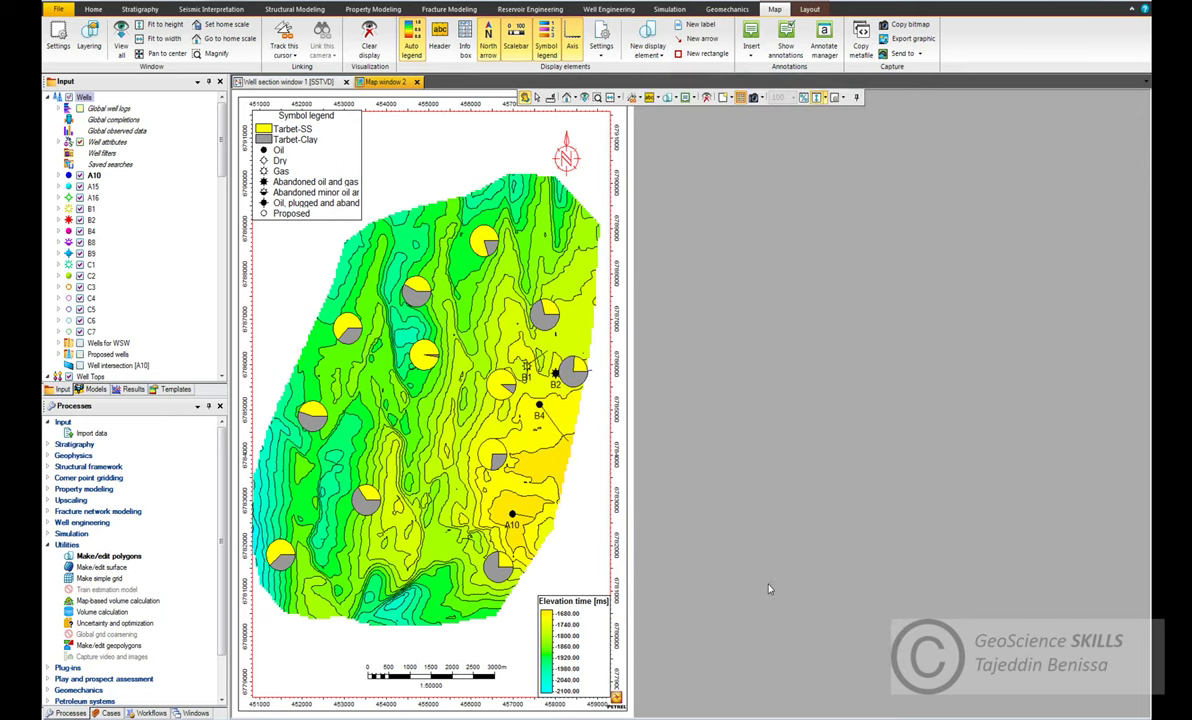